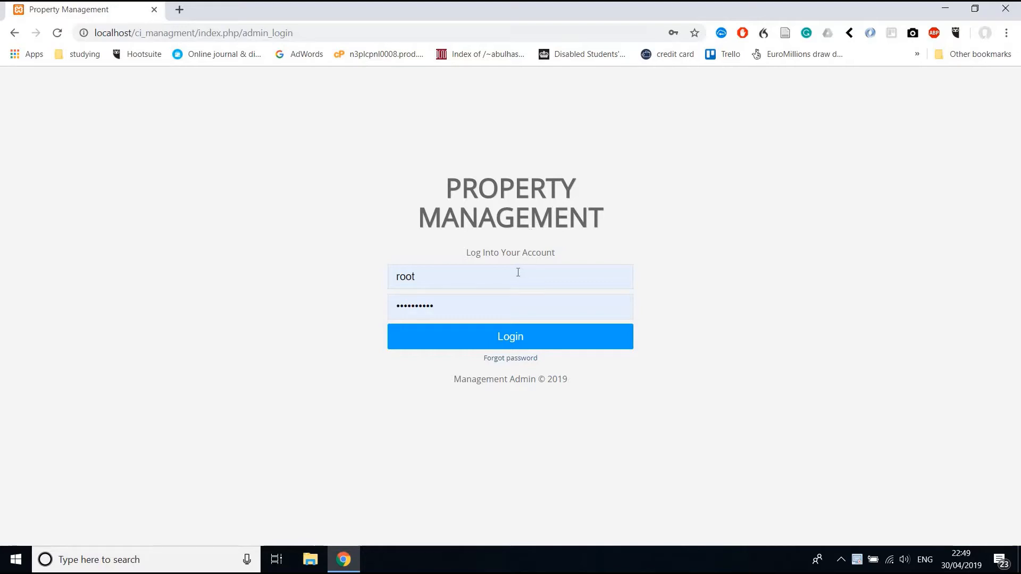
Replace the autofilled login with the admin username and password and sign in.
click(511, 283)
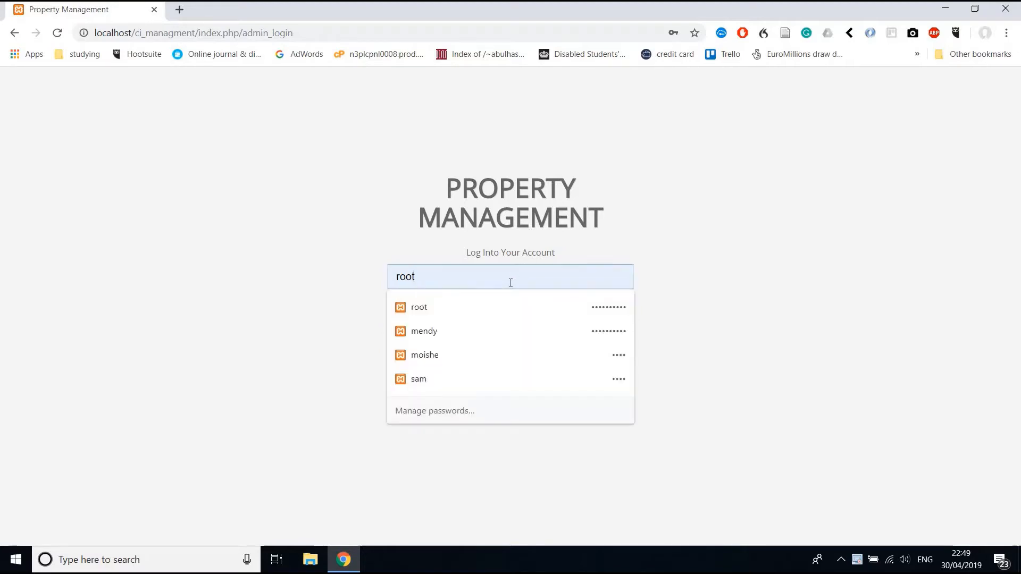
key(ctrl+a)
text(ad)
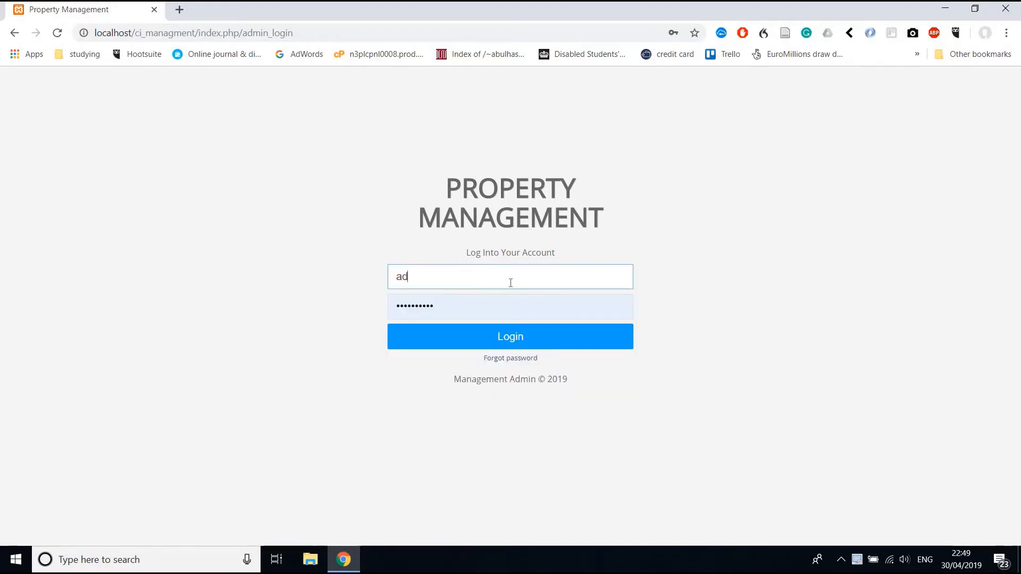
key(Tab)
text(a)
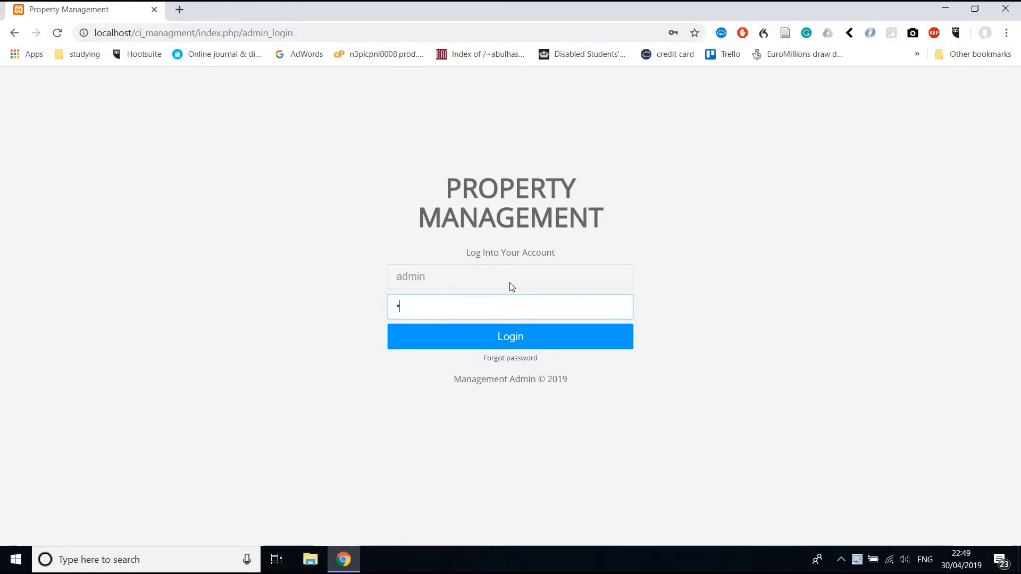
key(Return)
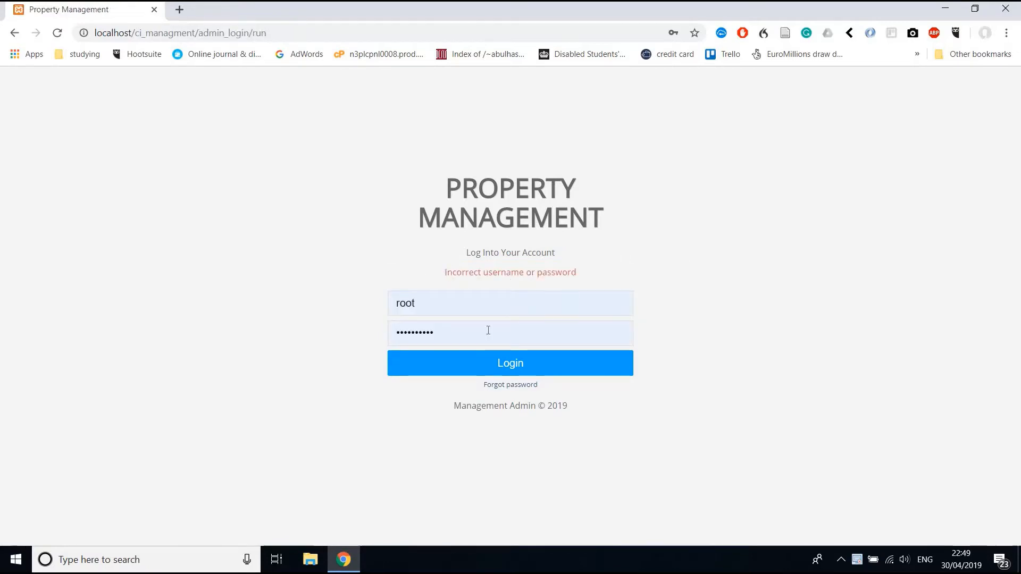
double_click(424, 305)
text(admin)
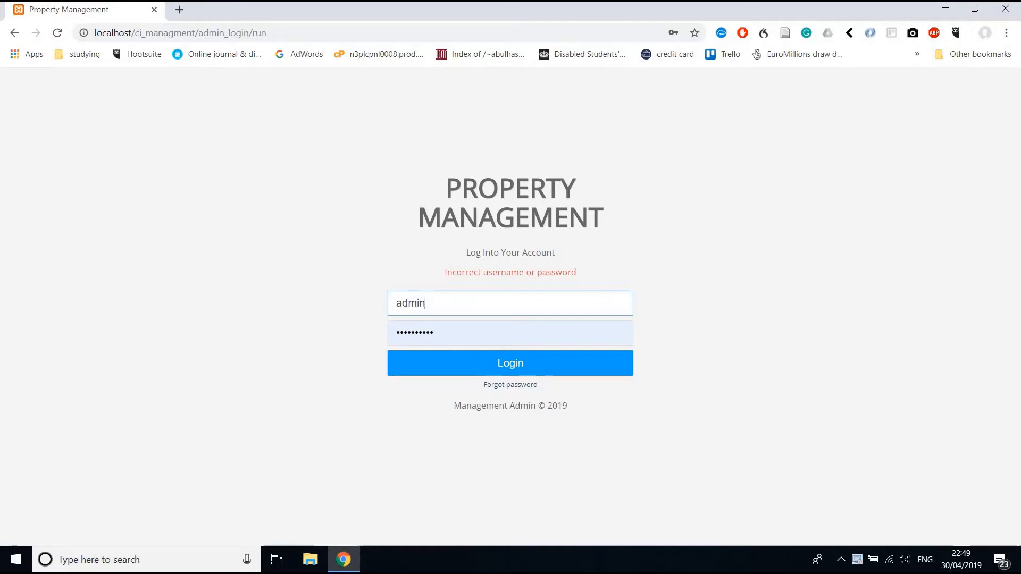
key(Tab)
text(a)
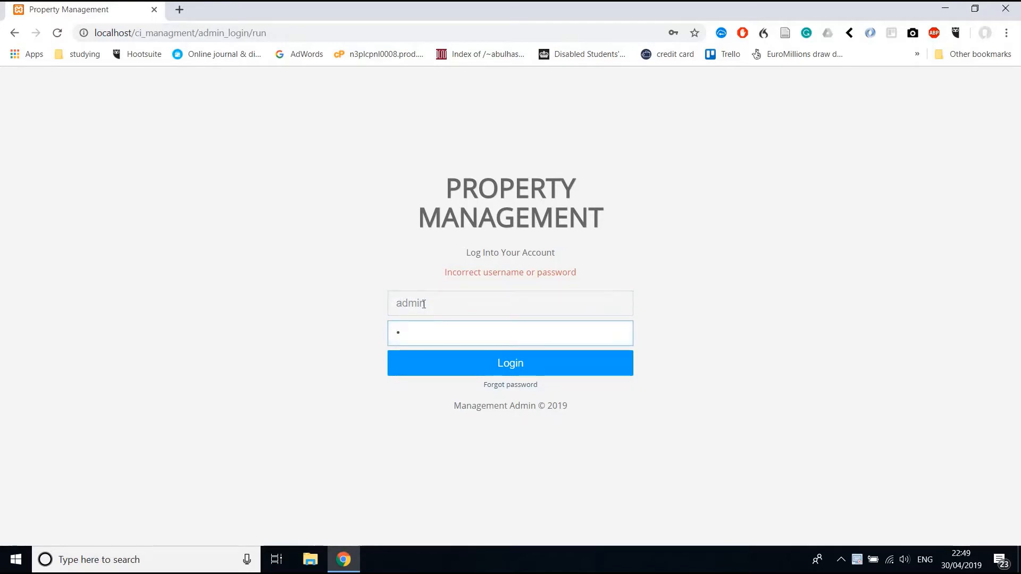
key(Return)
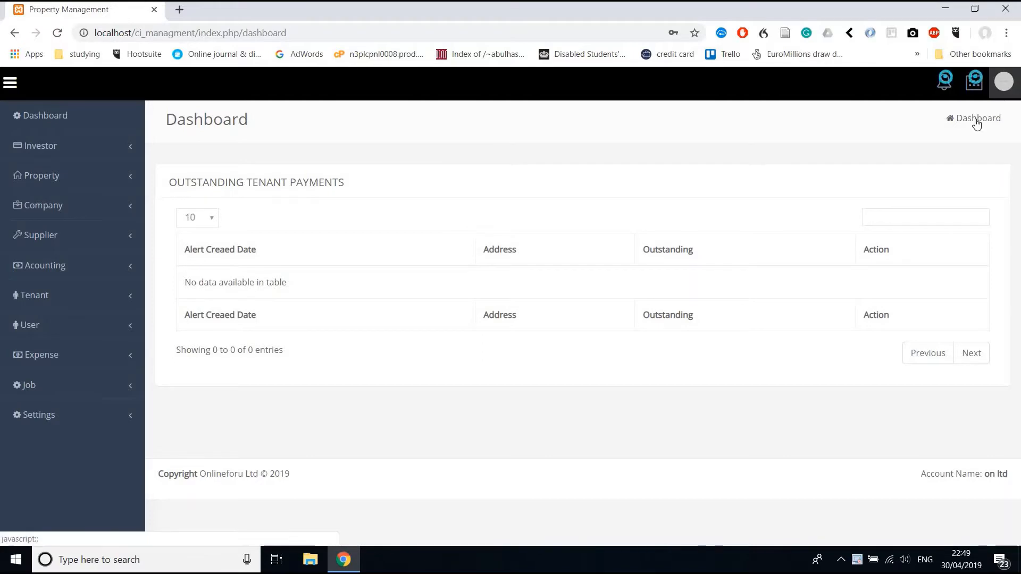
Overwrite the First Name on the admin's My Profile page, save, and return to Dashboard.
click(1004, 82)
click(958, 129)
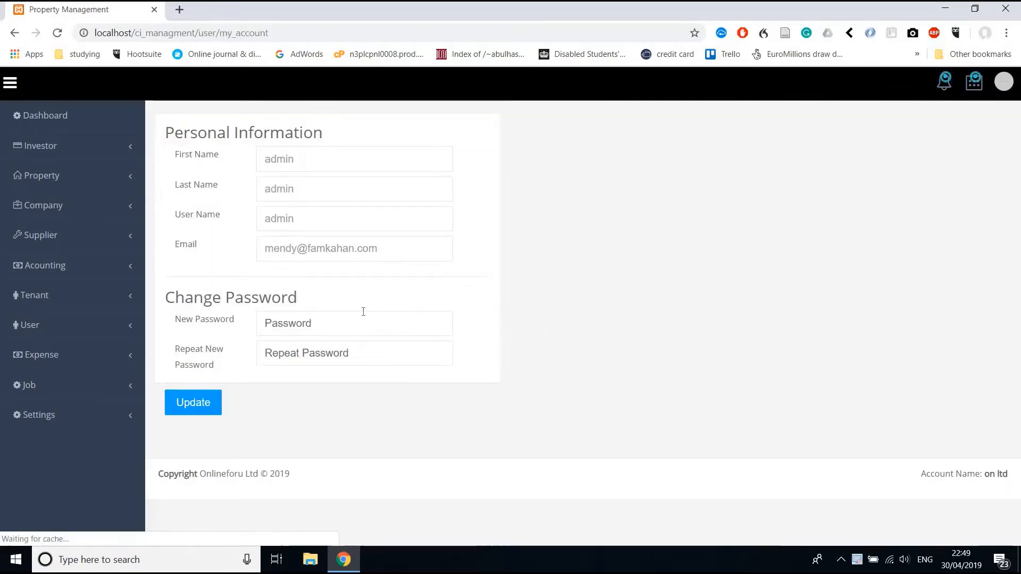
click(351, 323)
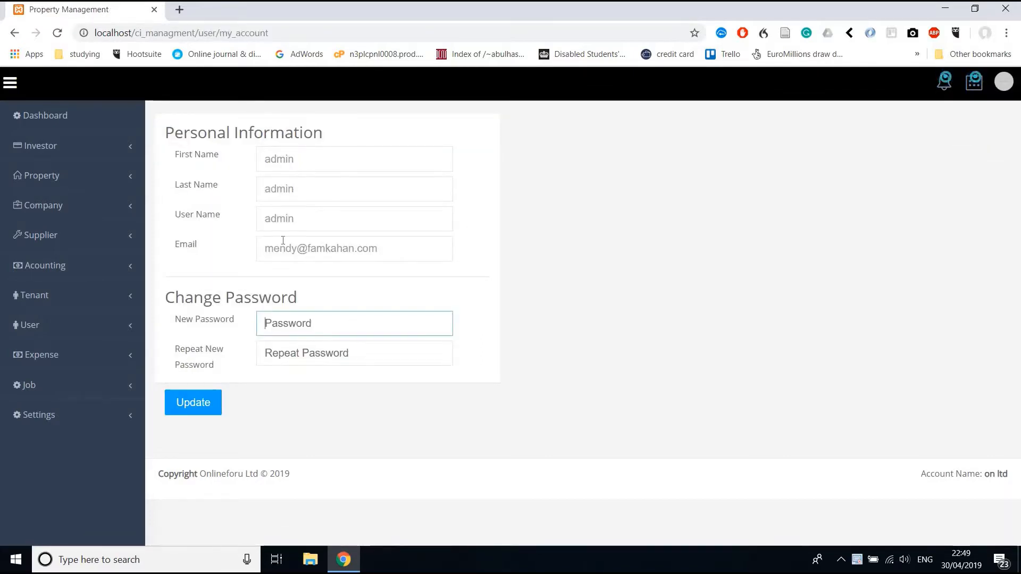
click(249, 160)
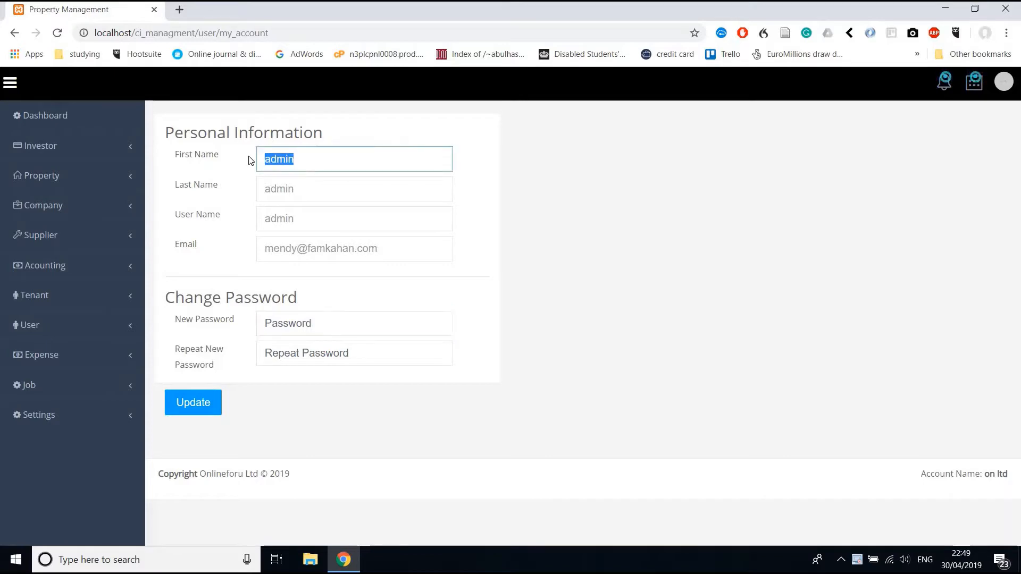
text(Mendel)
click(208, 404)
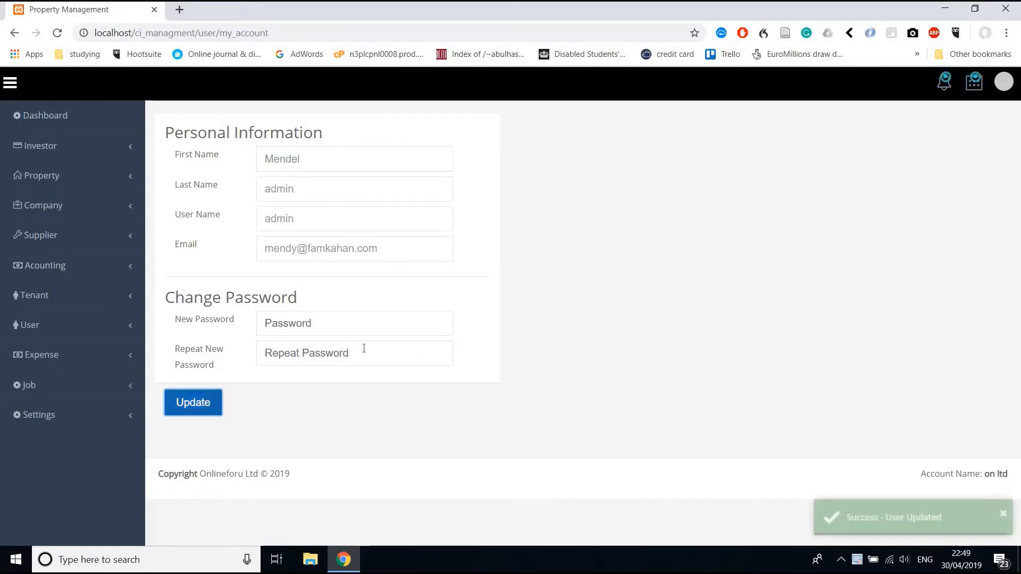
click(77, 129)
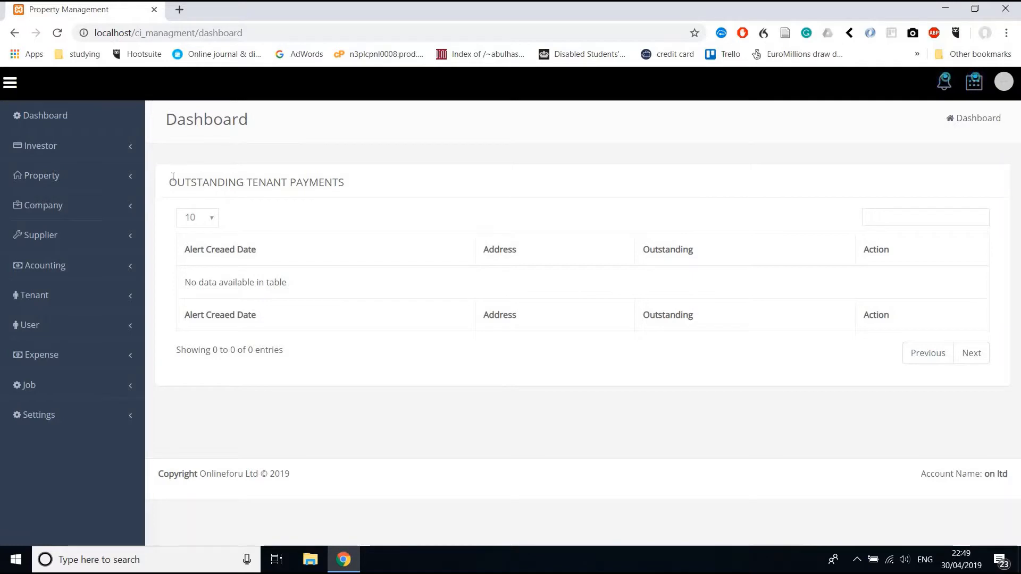
Run Database Backup from the header menu and acknowledge the Backup Successful message.
triple_click(401, 171)
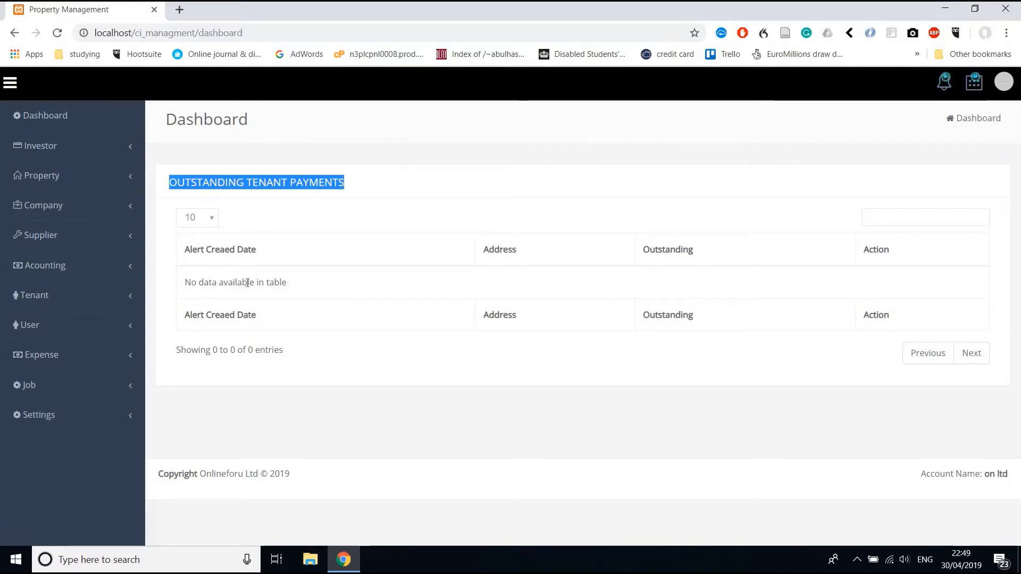
click(972, 90)
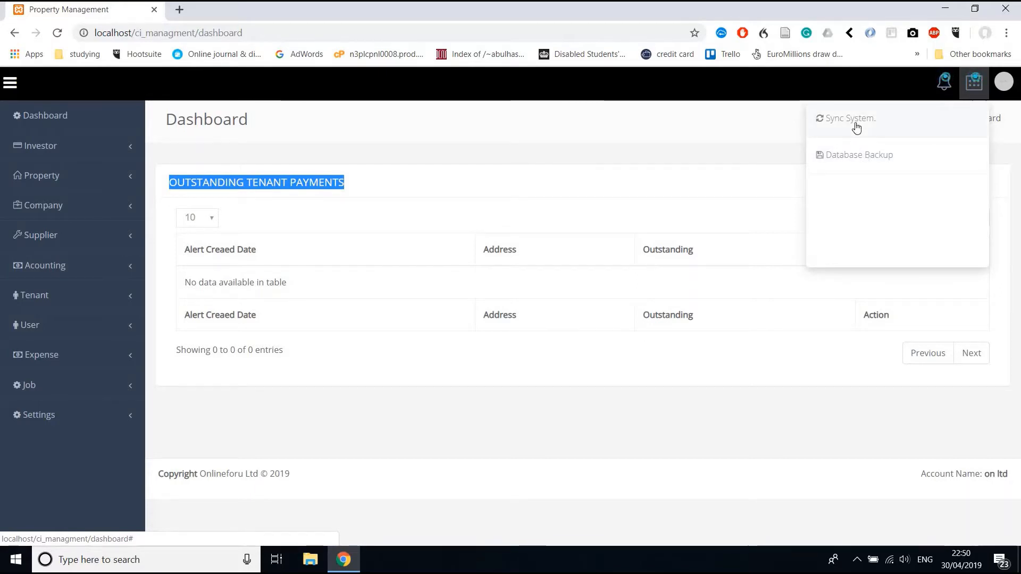
click(856, 155)
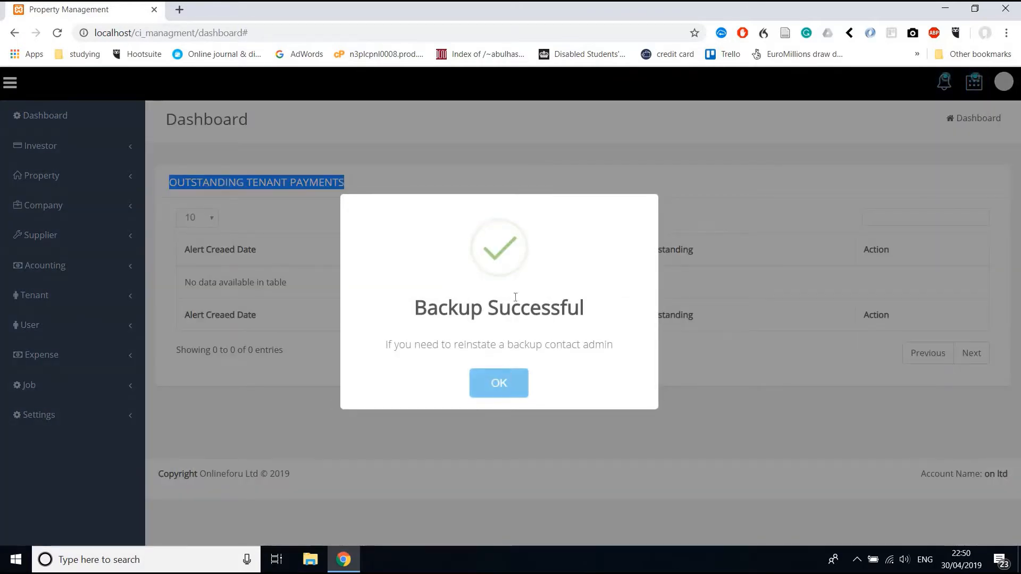
click(490, 390)
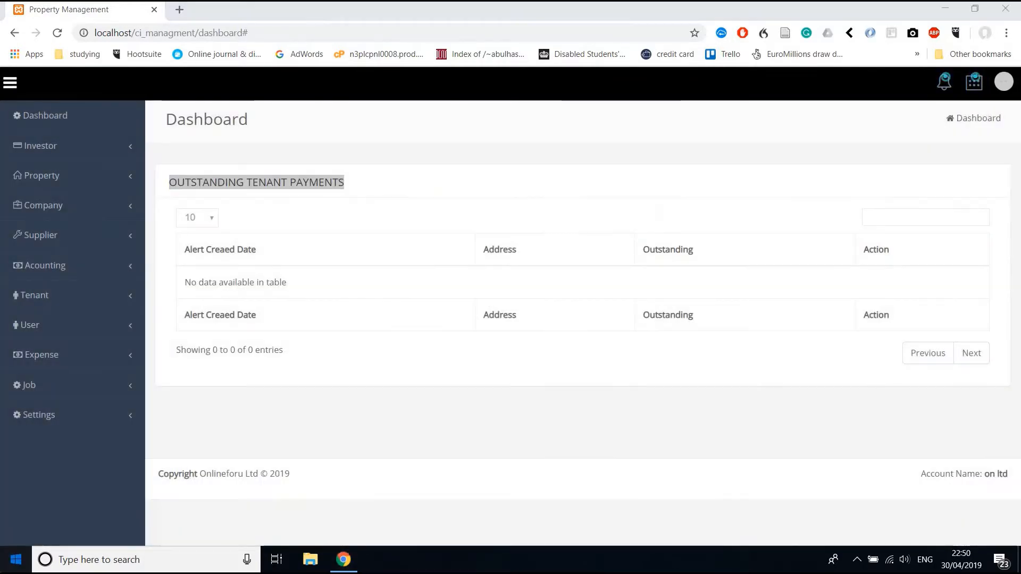
key(super)
Launch Sublime Text, expand application/backups to confirm 30-04-2019.zip, then minimise it.
text(su)
key(Return)
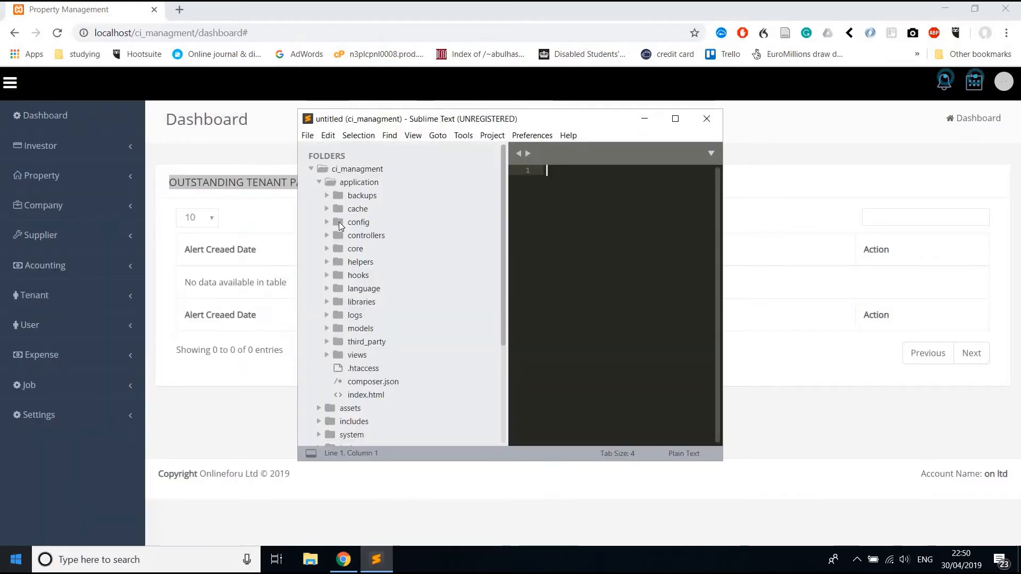
click(326, 196)
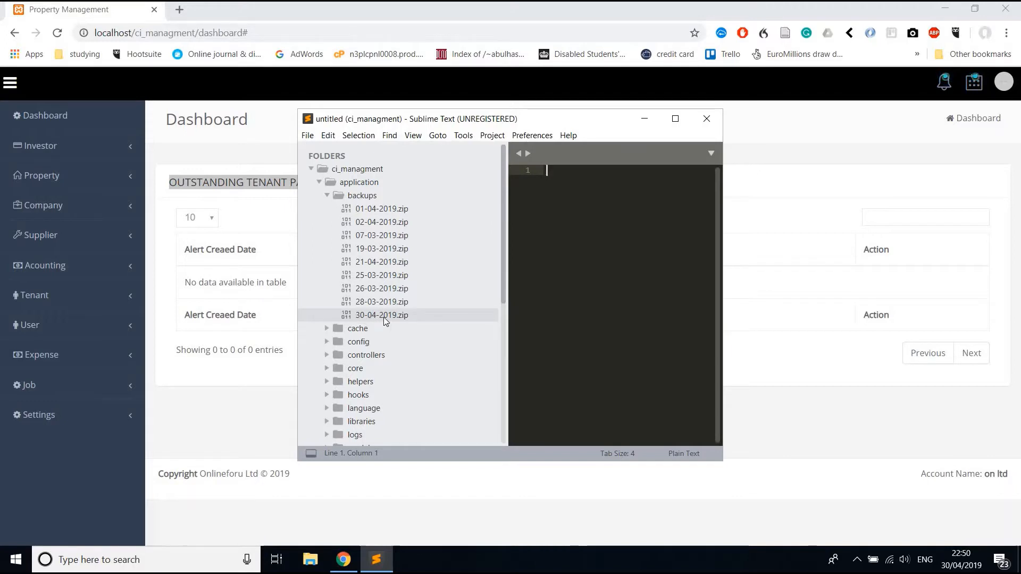
click(645, 118)
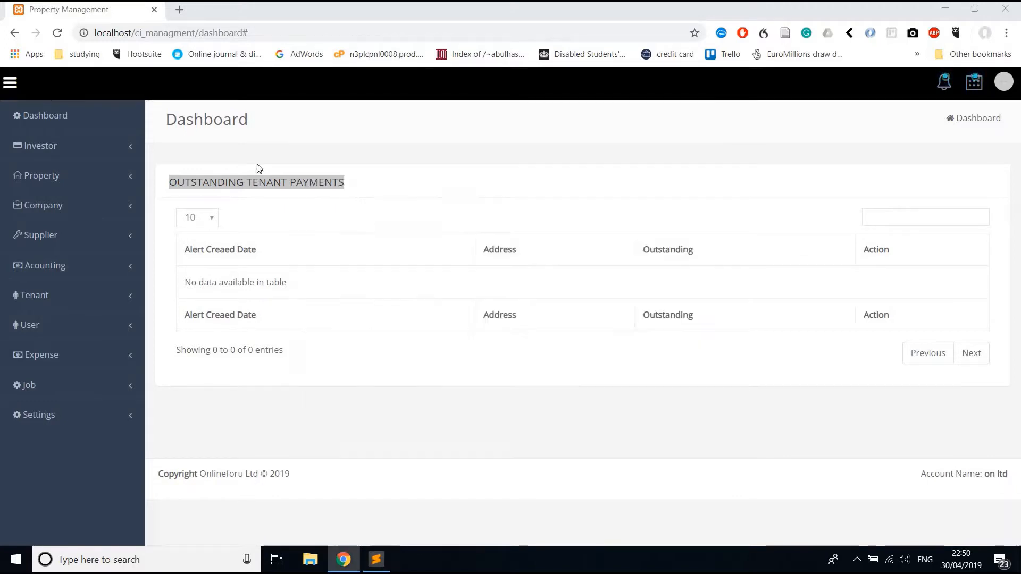
click(642, 162)
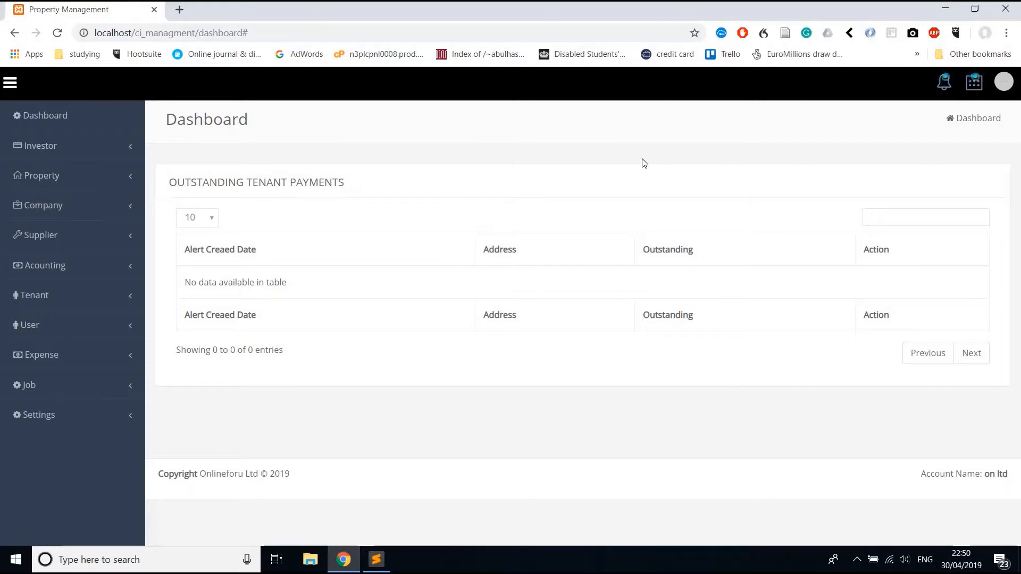
click(943, 81)
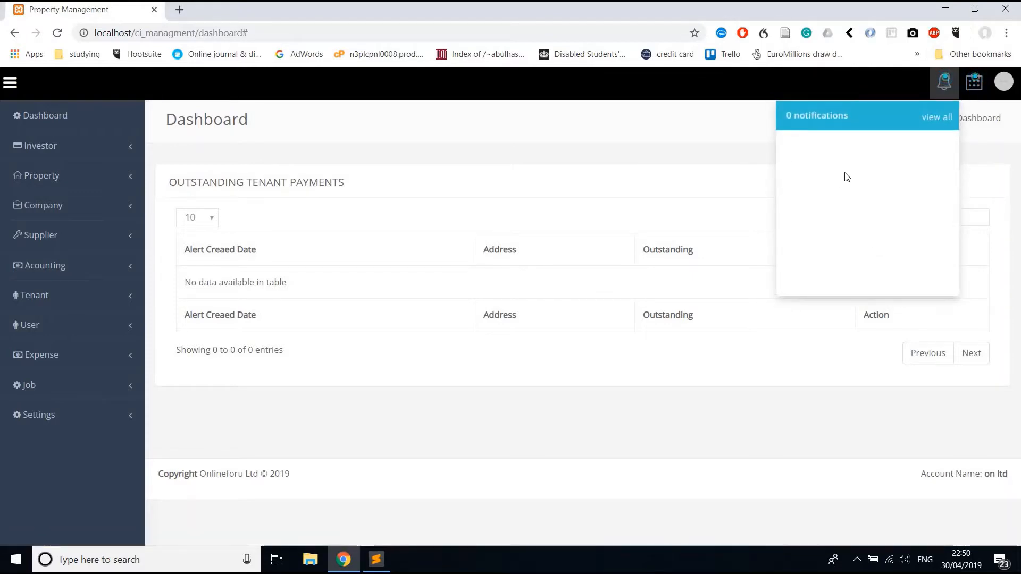
click(931, 117)
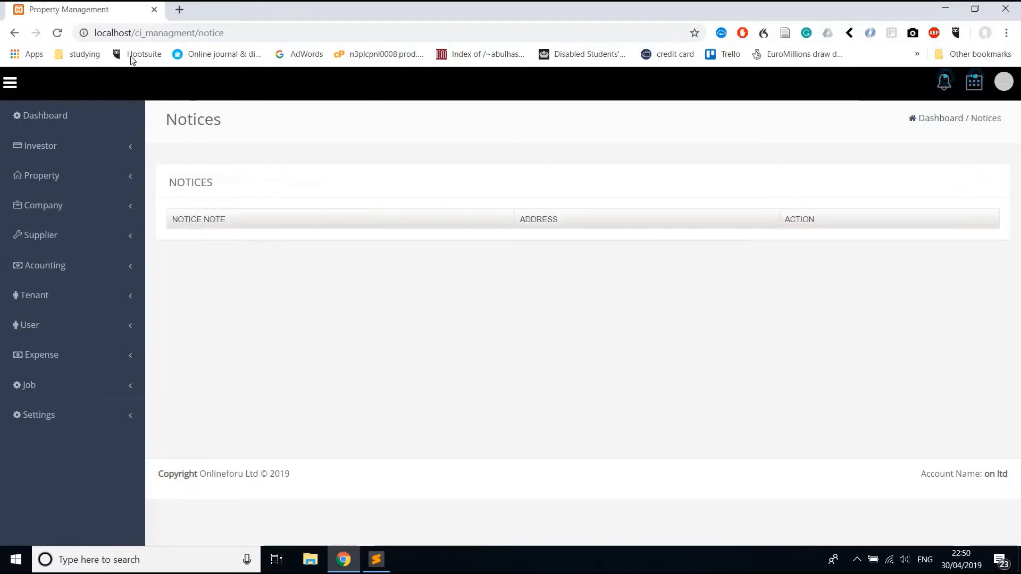
click(13, 33)
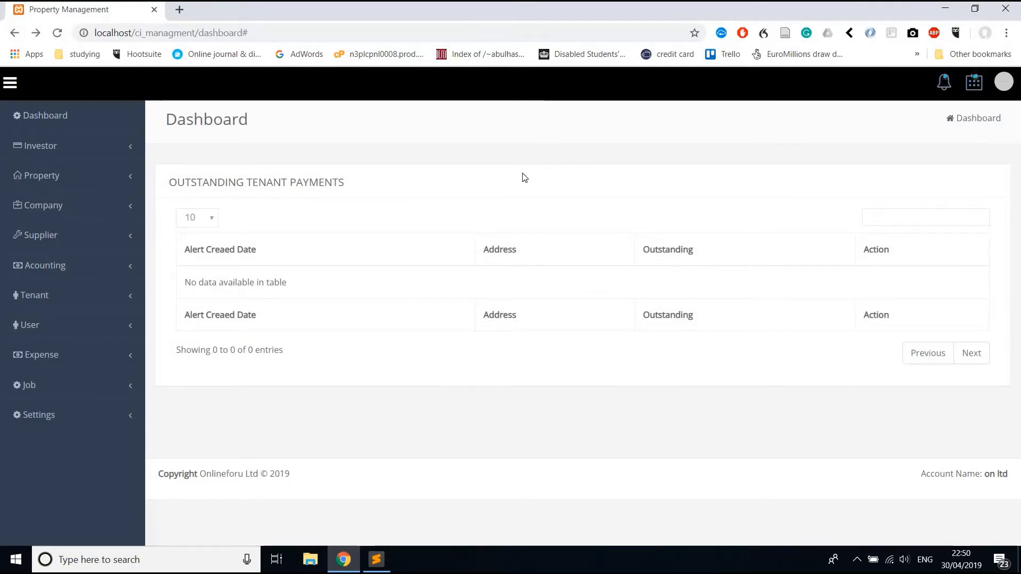
Start a new company from the Companies list and name it 'Company 1'.
click(41, 206)
click(47, 235)
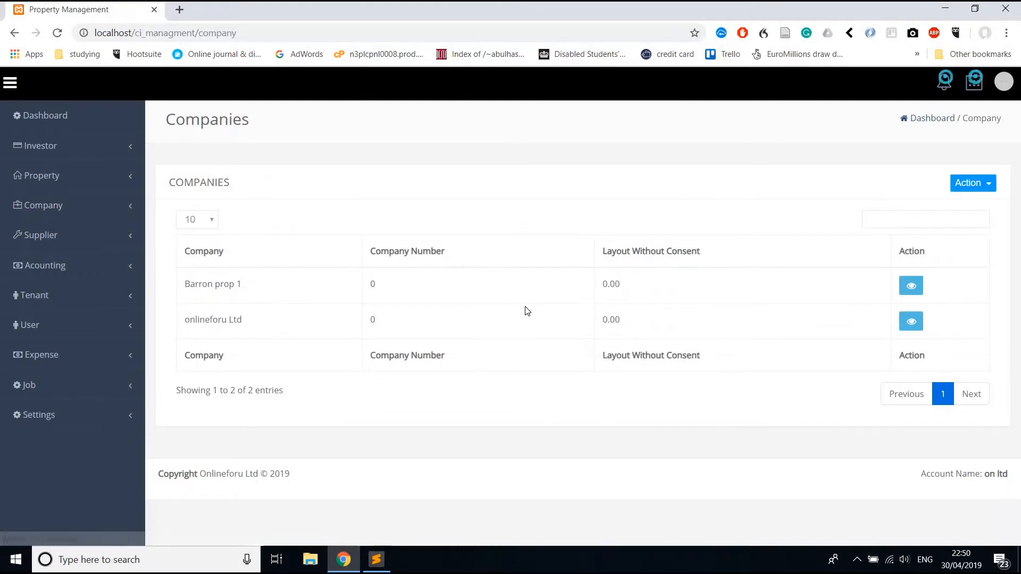
click(958, 184)
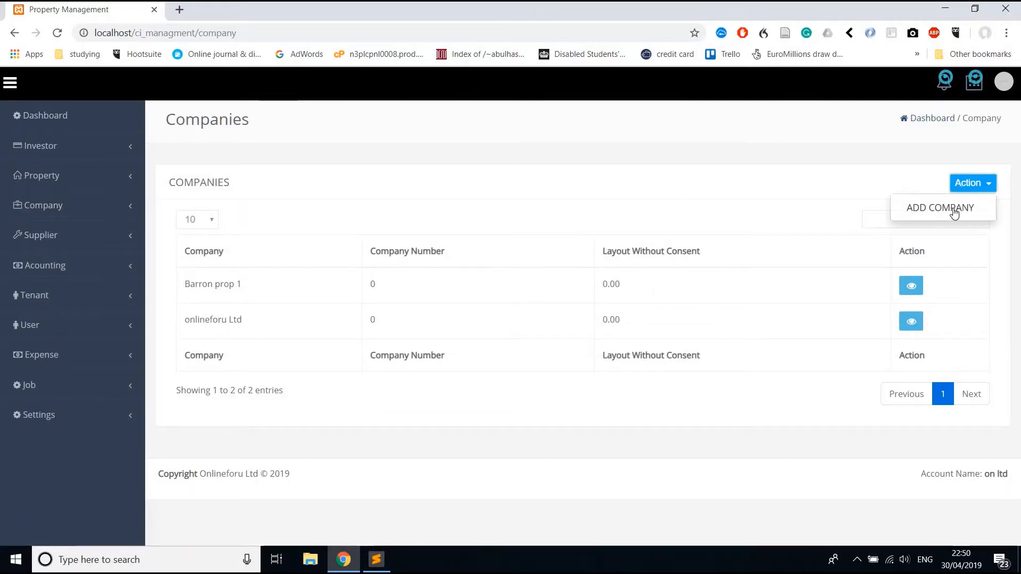
click(953, 208)
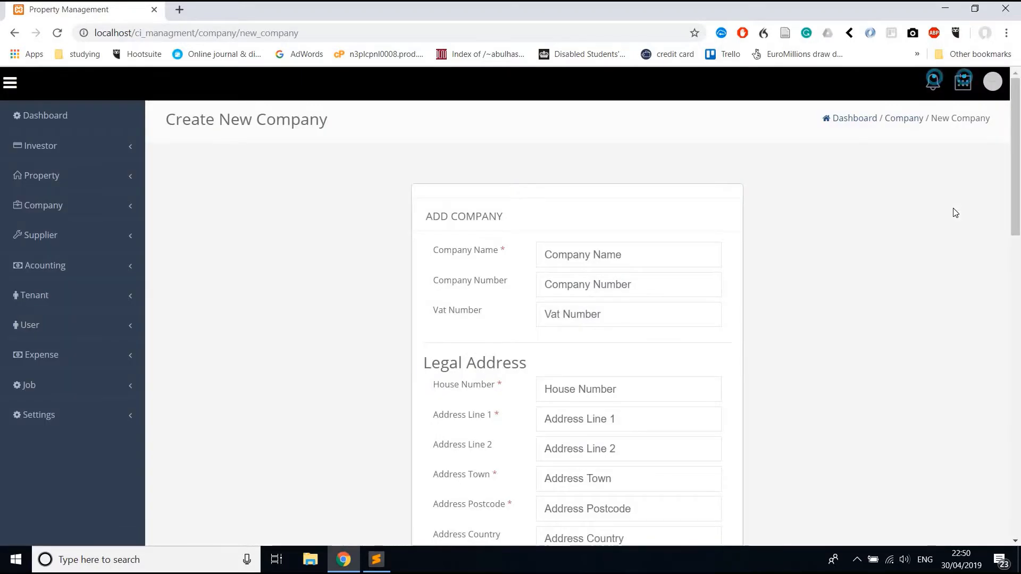
scroll(711, 225, down, 1)
click(696, 208)
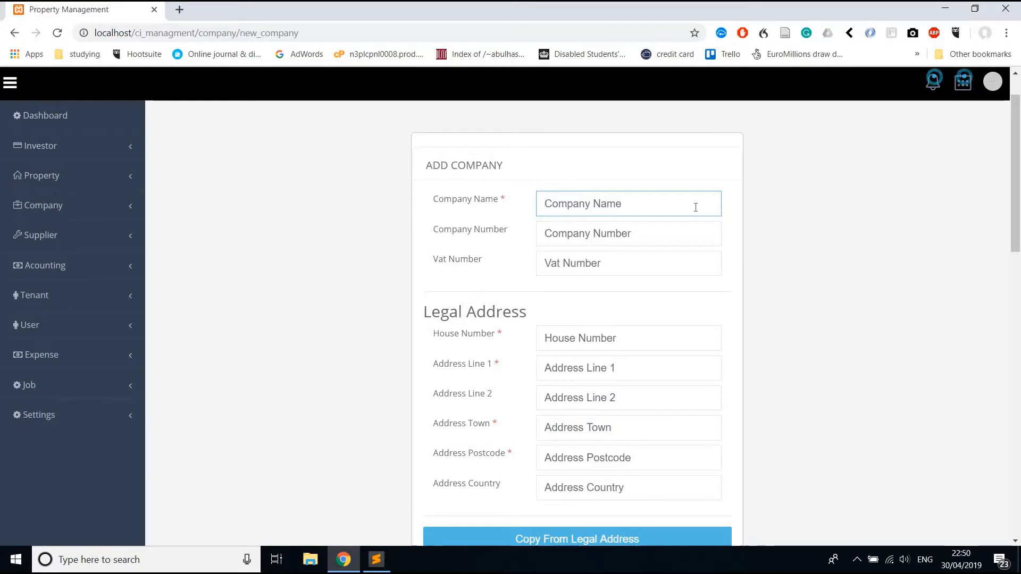
text(Company 1)
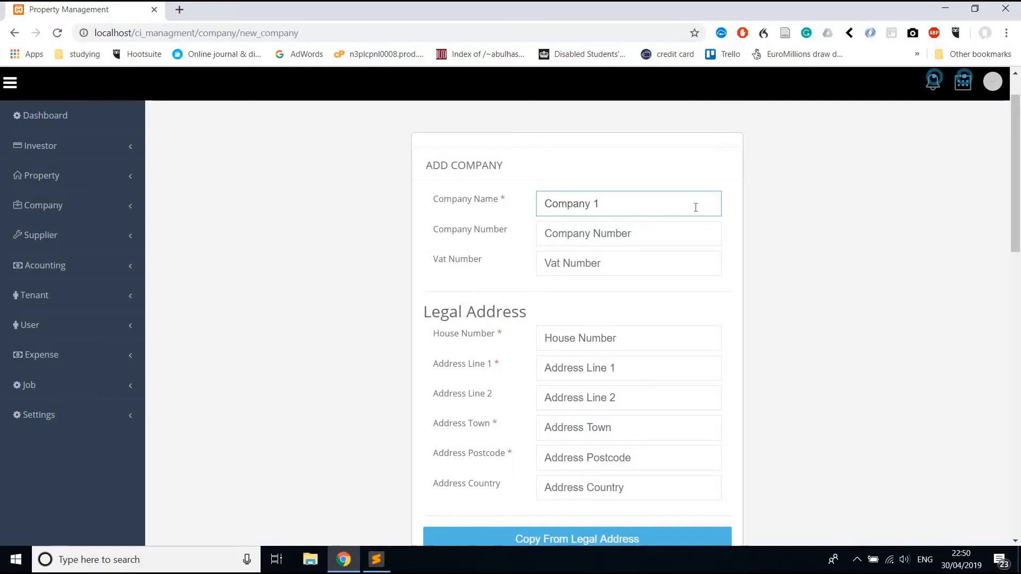
Fill the legal address fields with 1 and copy them to the correspondence address.
scroll(657, 237, down, 1)
click(598, 268)
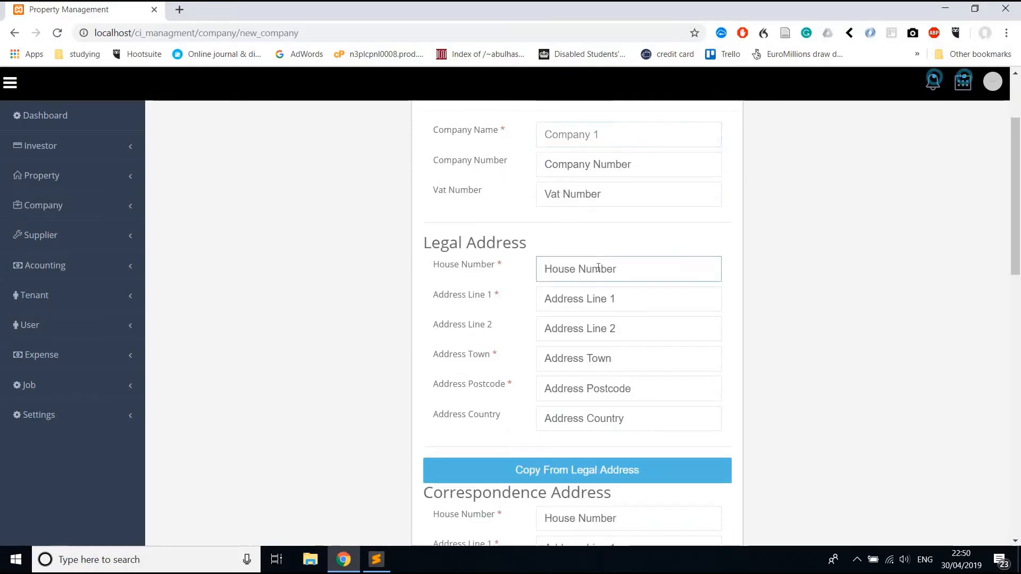
text(1)
key(Tab)
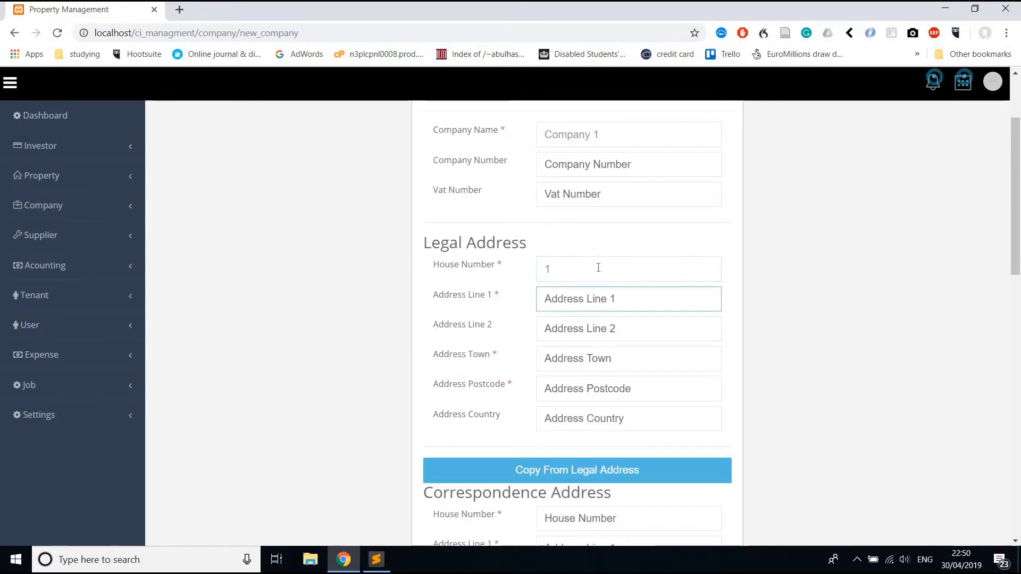
text(1)
key(Tab)
text(1)
key(Tab)
text(1)
key(Tab)
text(1)
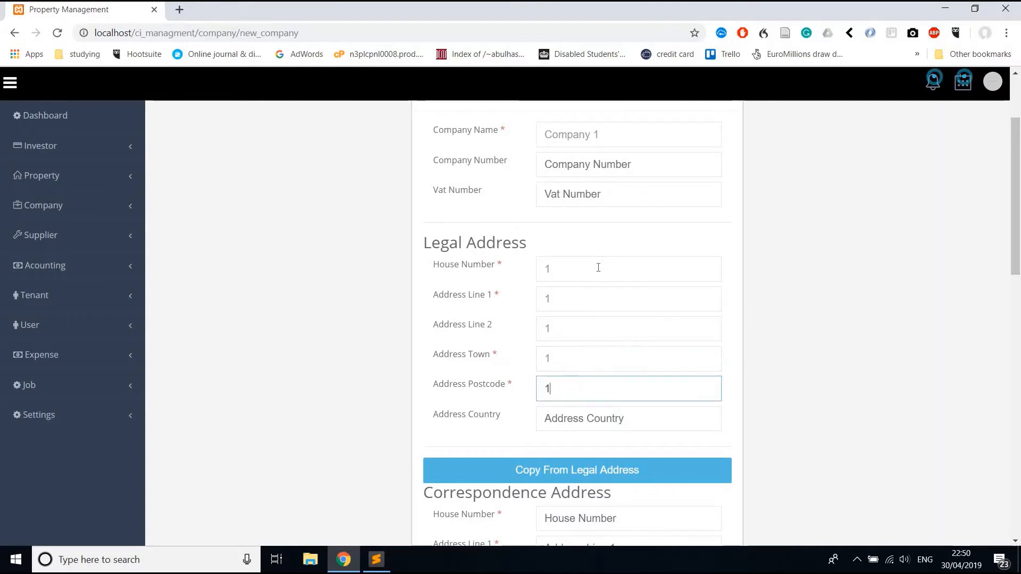
scroll(598, 267, down, 2)
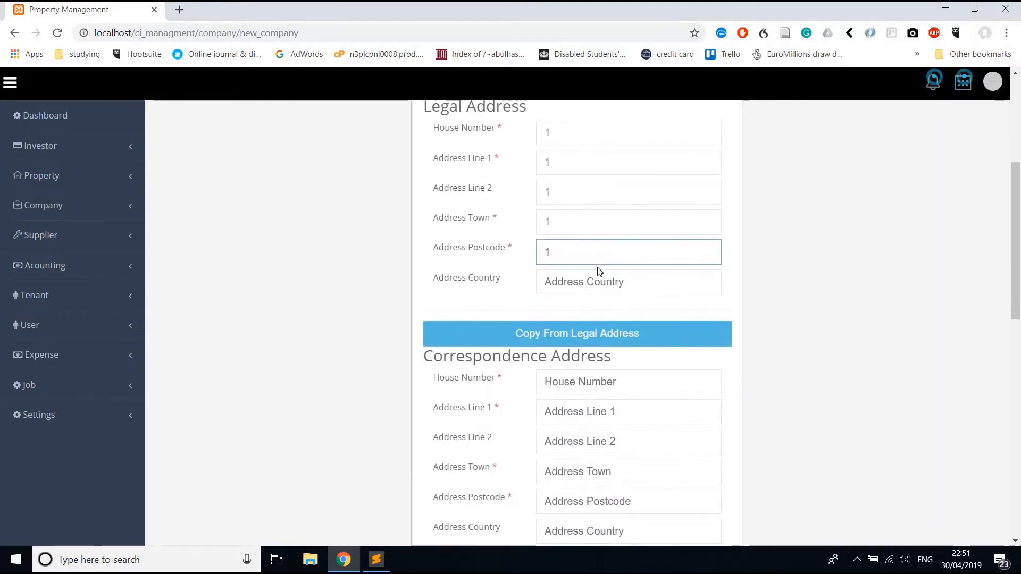
scroll(600, 271, up, 1)
scroll(599, 271, down, 2)
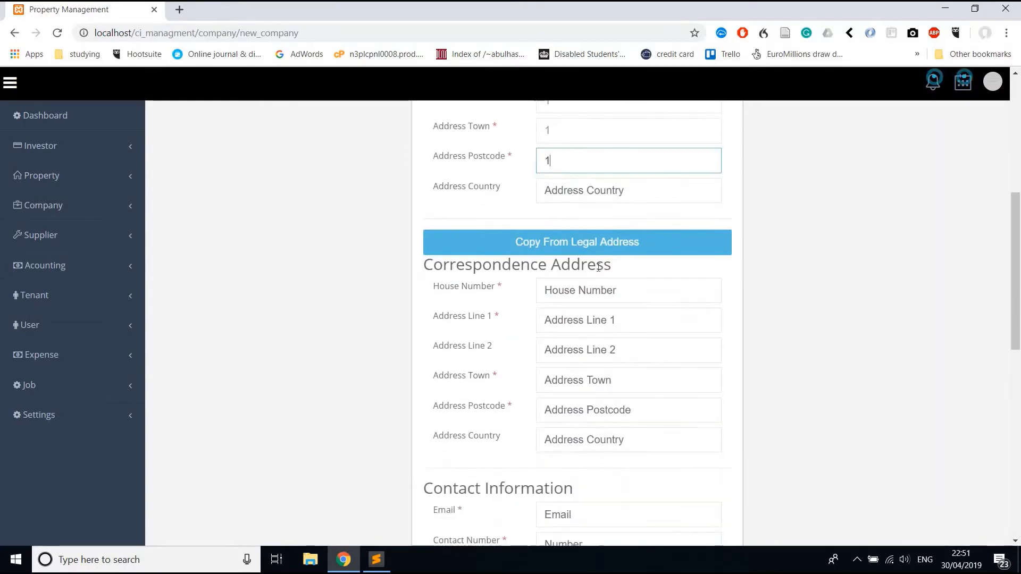
click(584, 243)
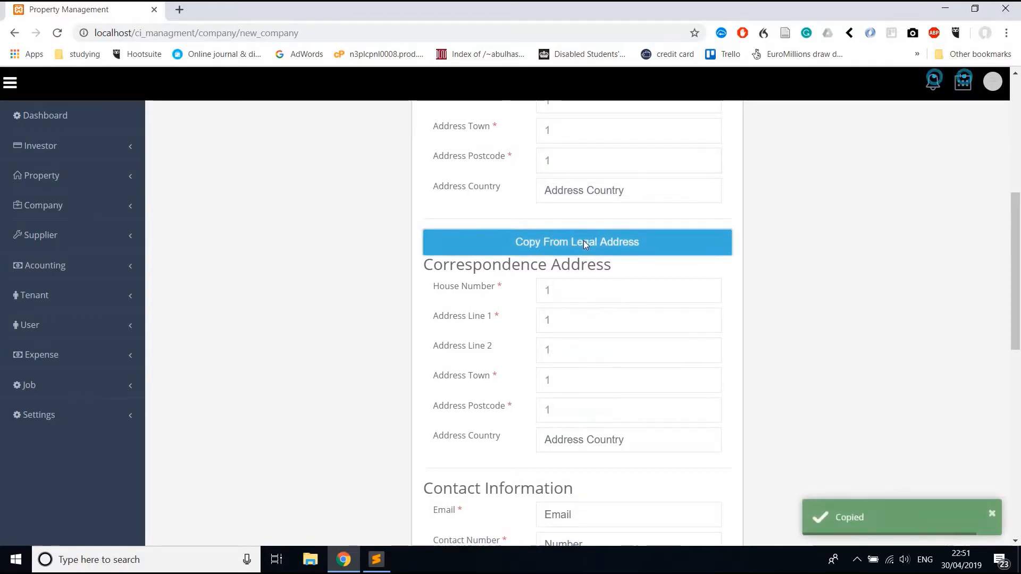
Enter the company's contact e-mail and contact number.
scroll(516, 337, down, 3)
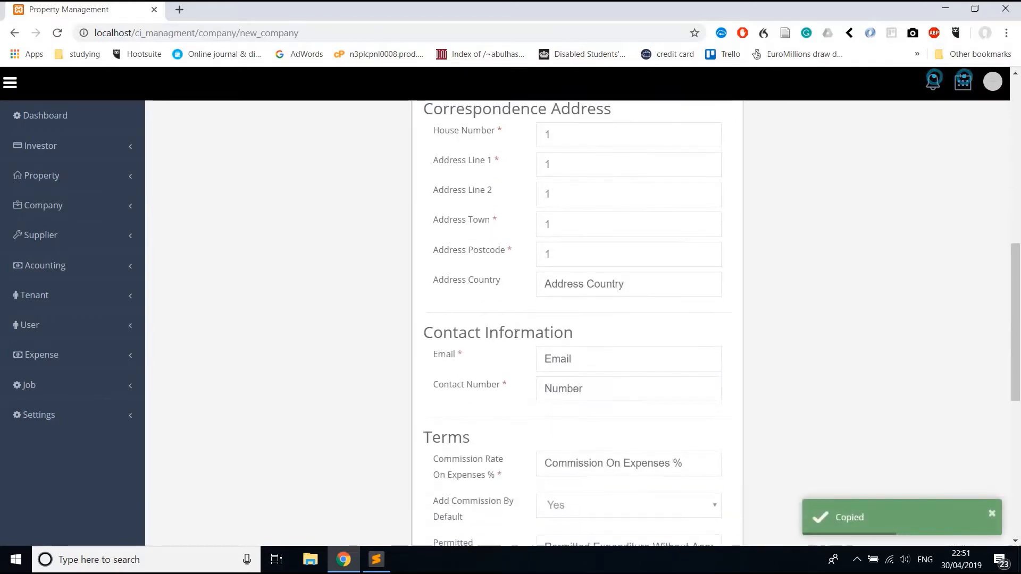
click(566, 367)
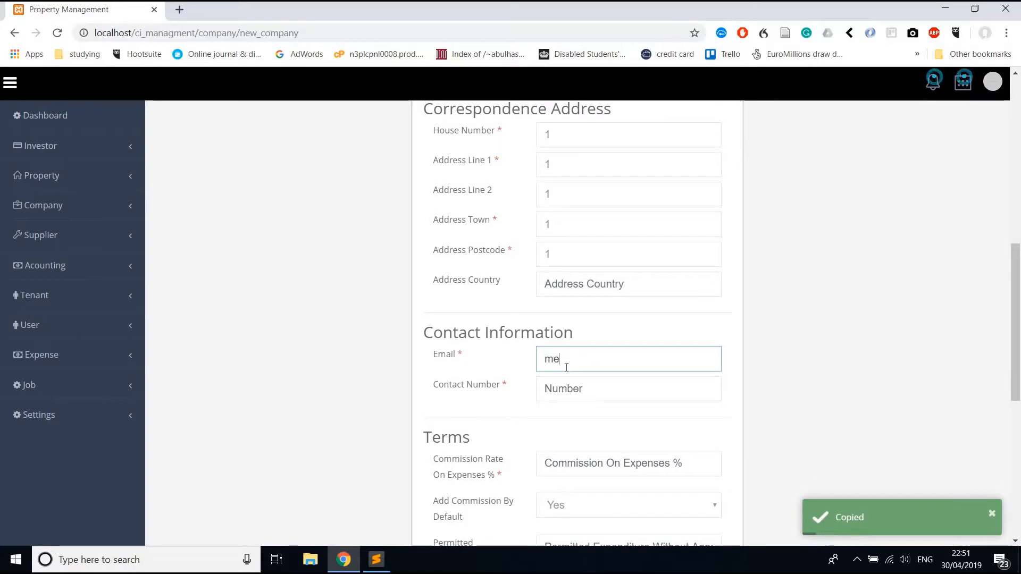
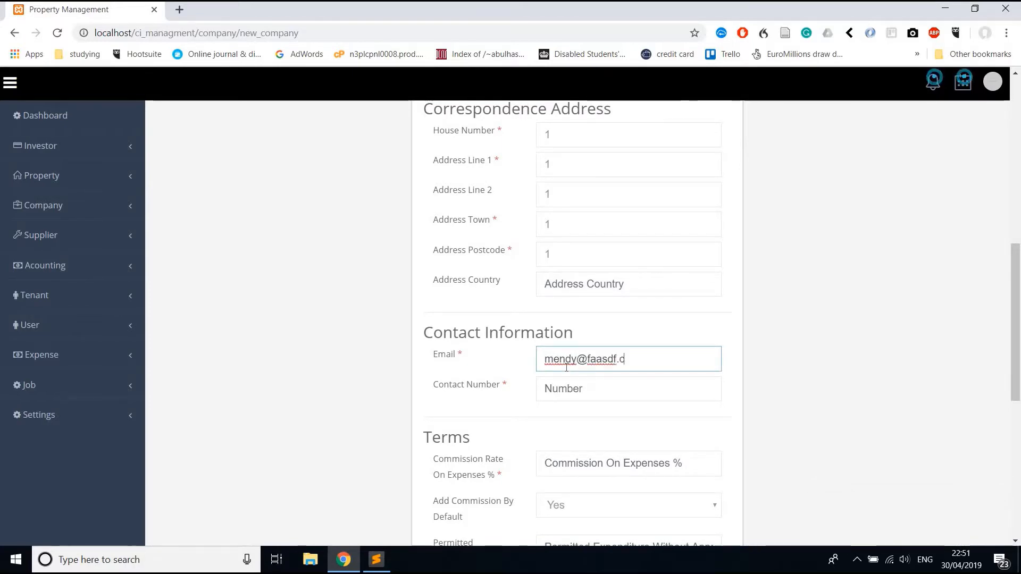
key(Tab)
text(14785)
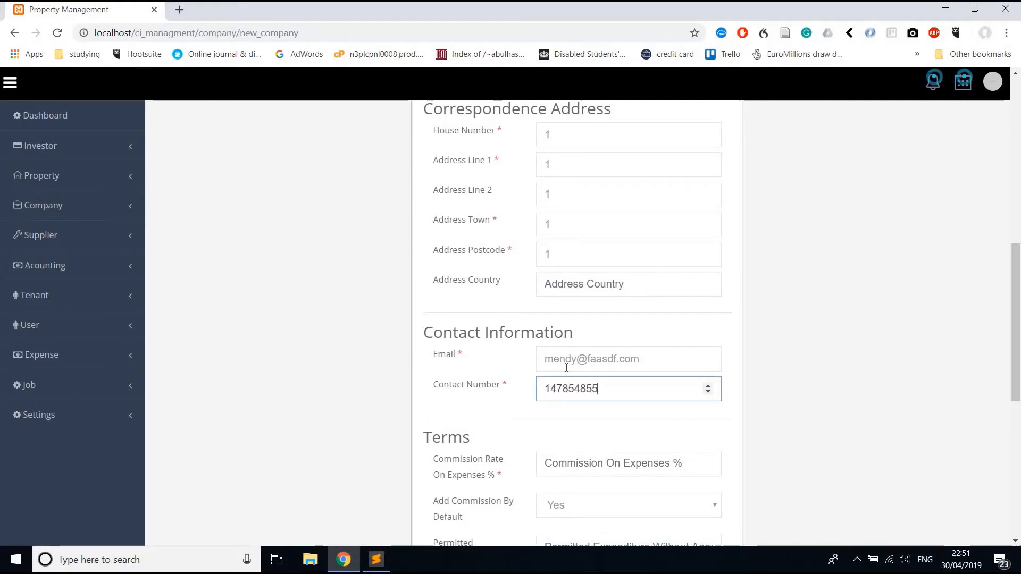
Set commission on expenses to 7% with add commission by default left as Yes.
scroll(566, 367, down, 4)
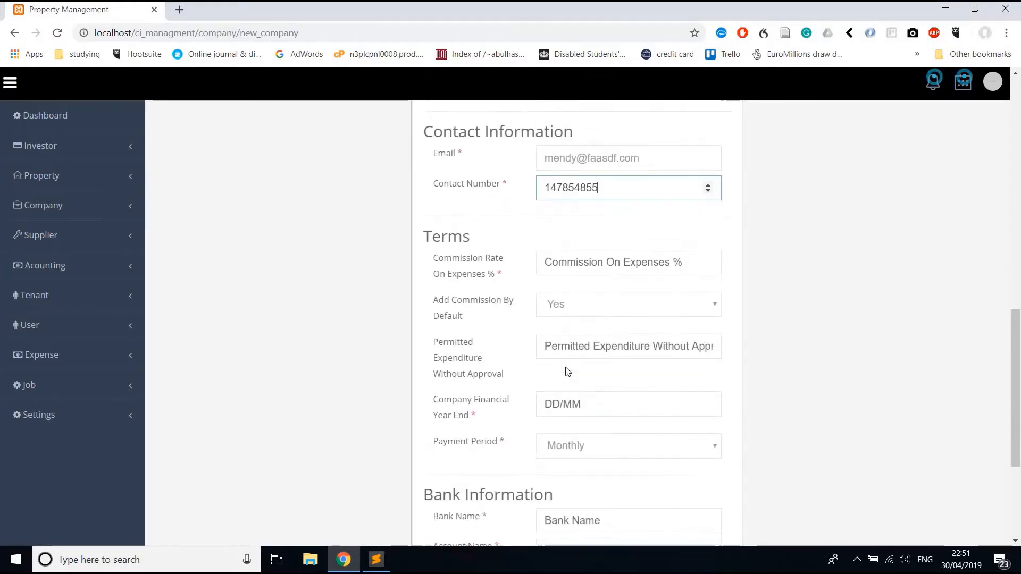
click(556, 260)
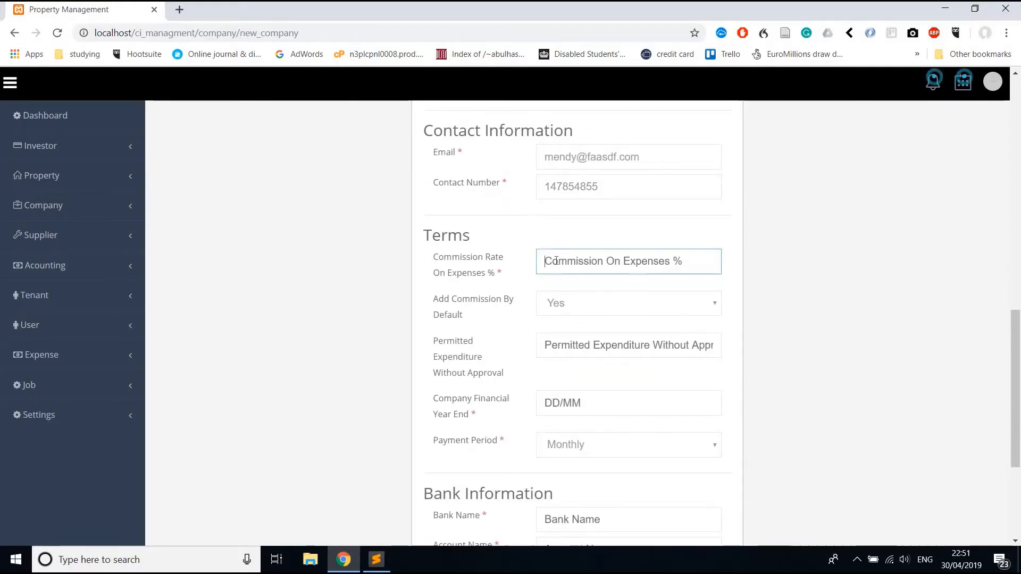
text(7)
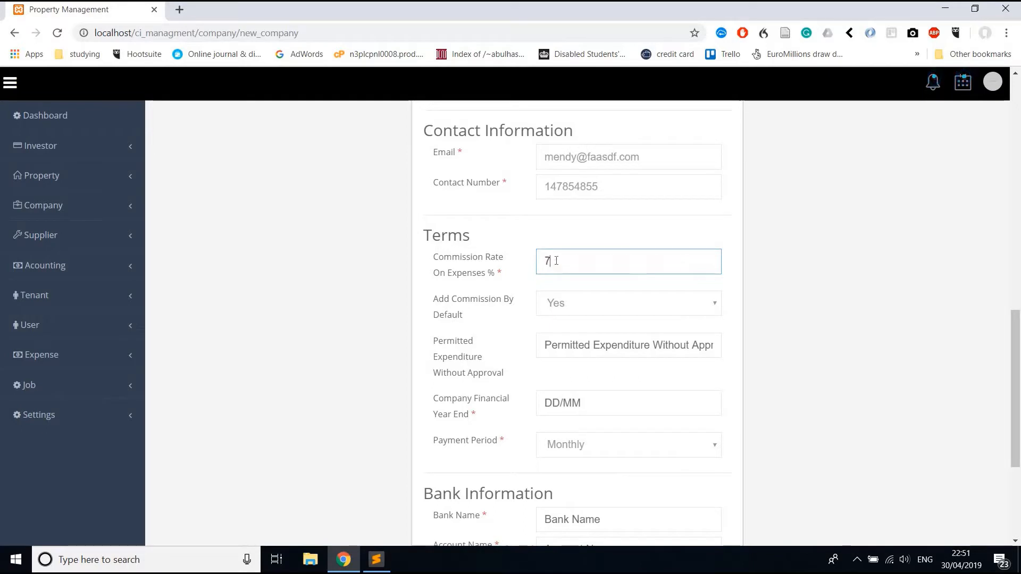
click(558, 302)
click(558, 302)
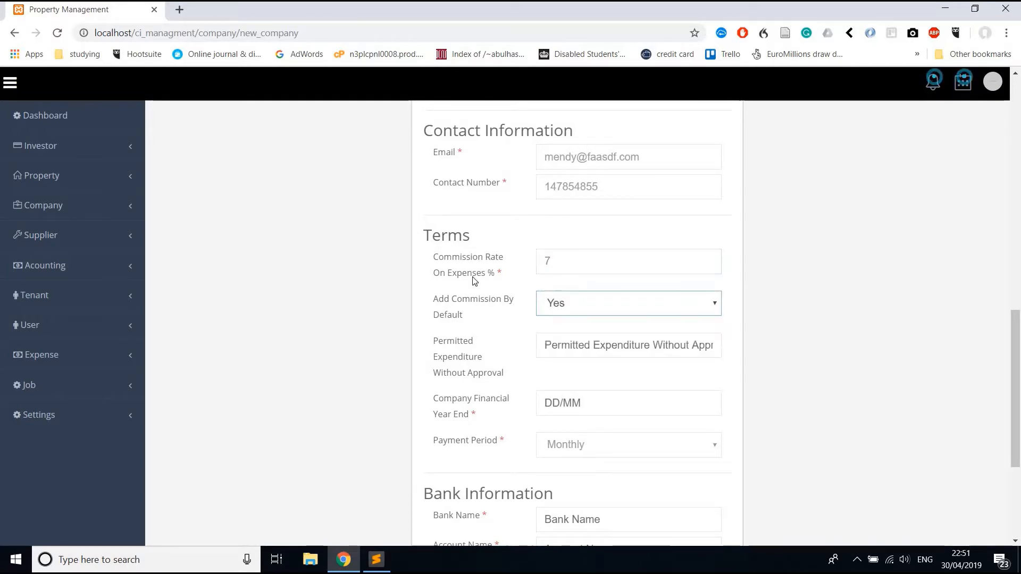
click(552, 310)
click(551, 307)
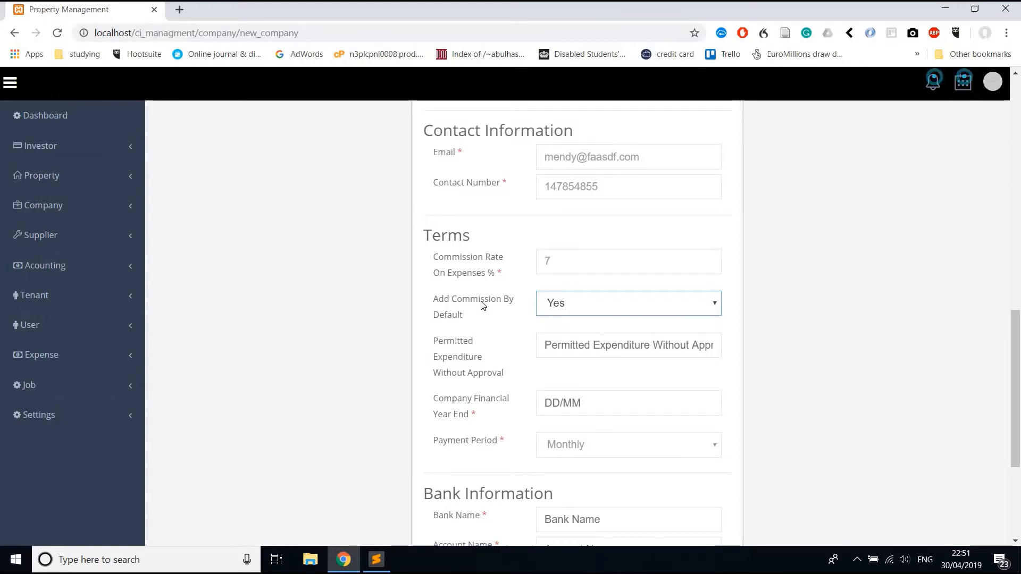
Set permitted expenditure without approval to 150 and financial year end to 10/10.
scroll(483, 305, down, 1)
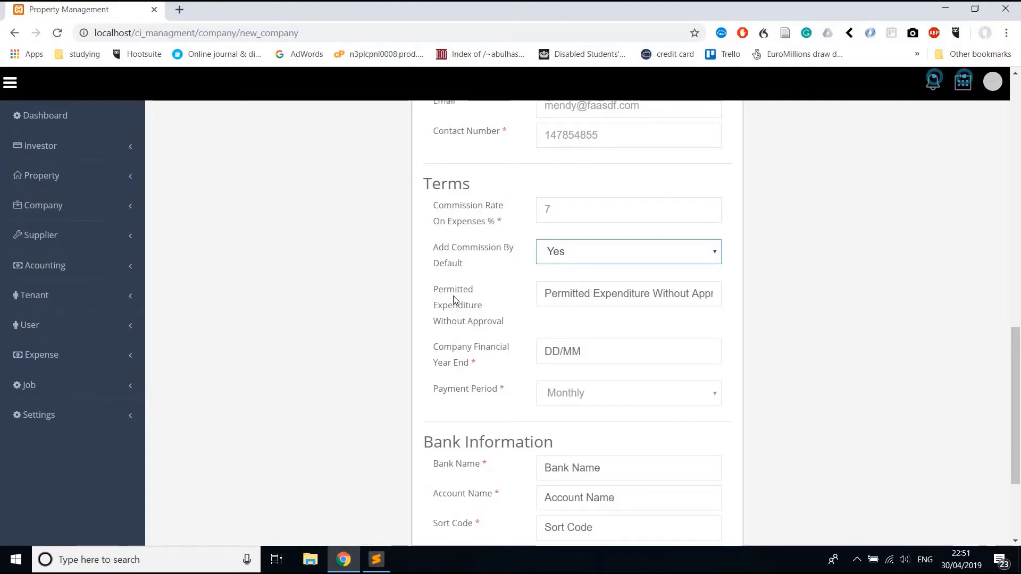
scroll(454, 308, down, 1)
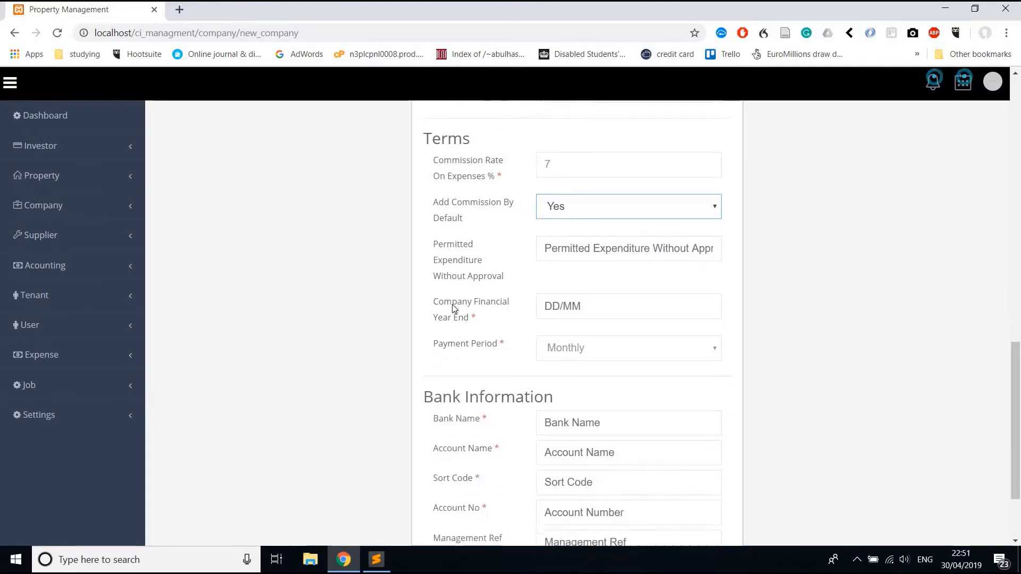
click(555, 246)
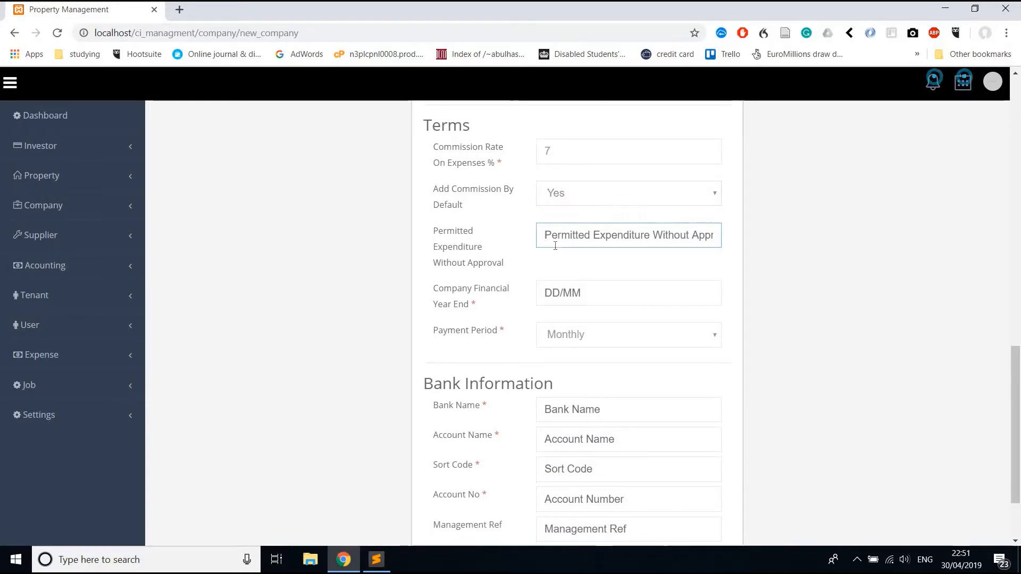
text(150)
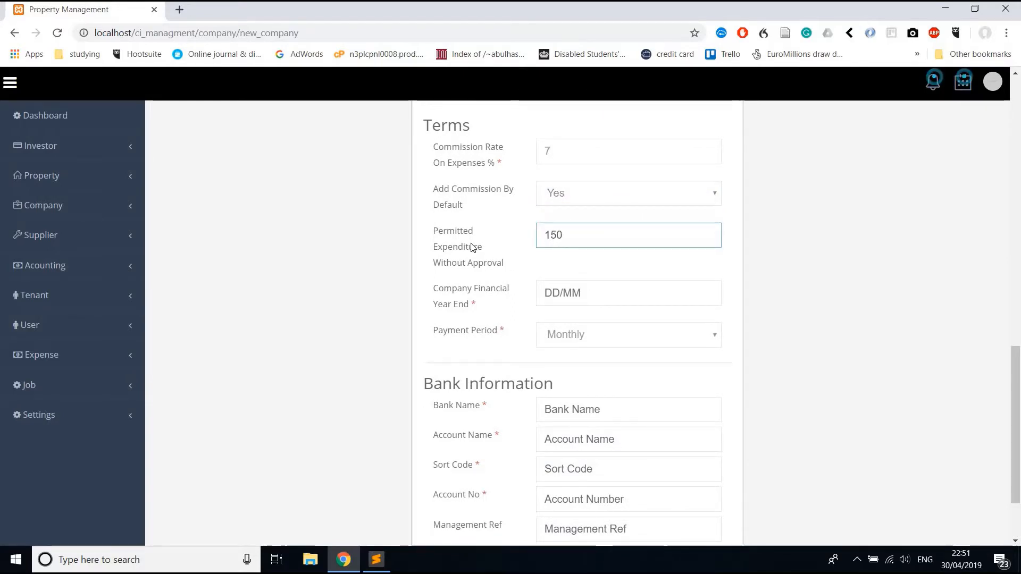
drag(433, 230, 514, 269)
double_click(554, 240)
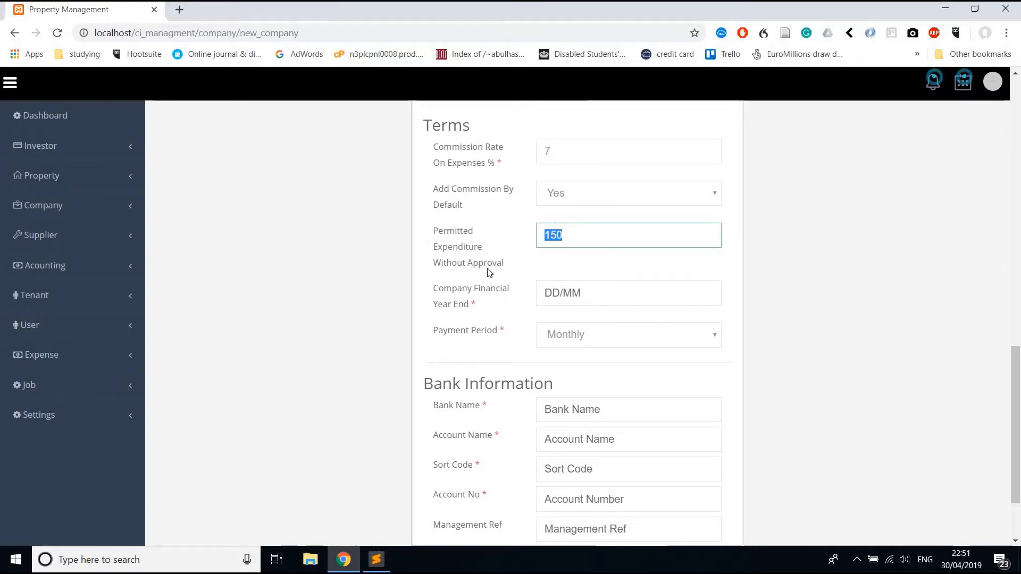
click(545, 292)
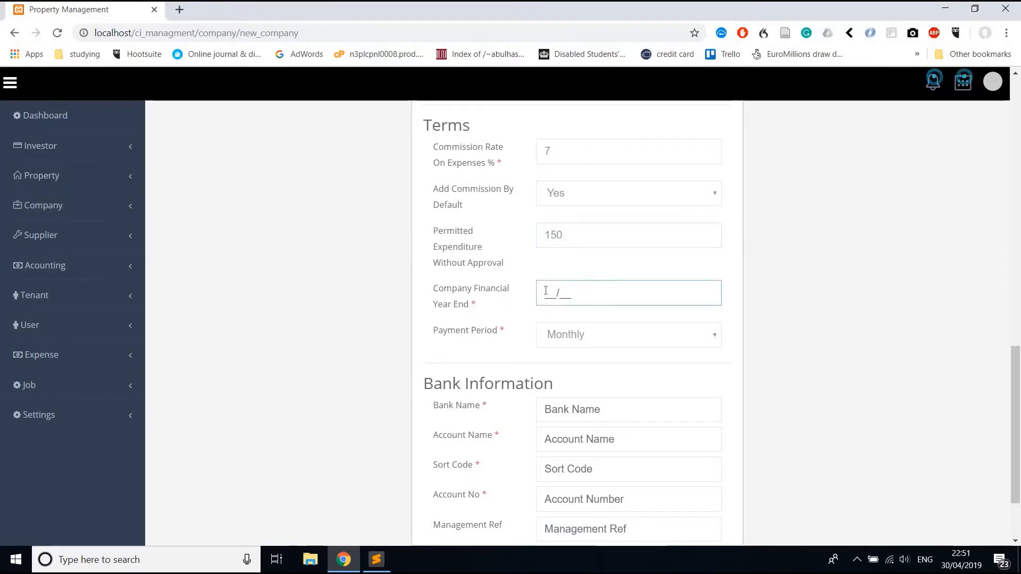
text(10/10)
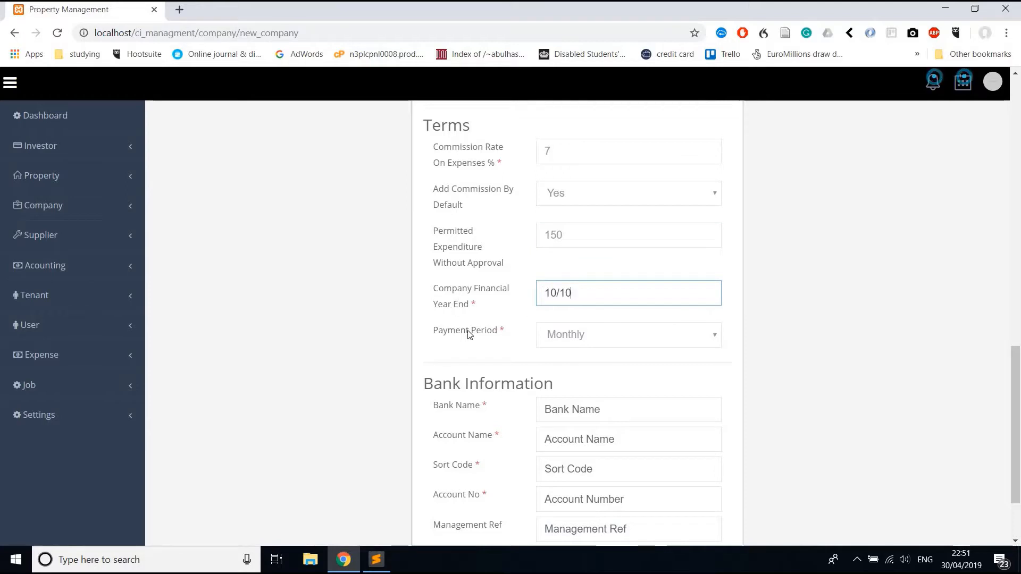
scroll(592, 371, down, 3)
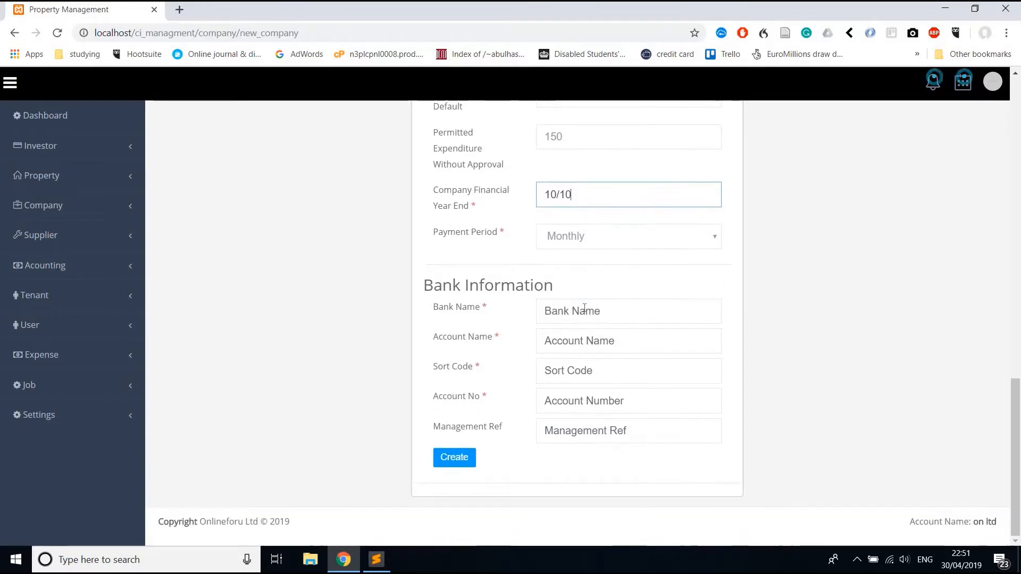
Enter bank details: bank natwest, account name company1, sort code and account number.
click(582, 304)
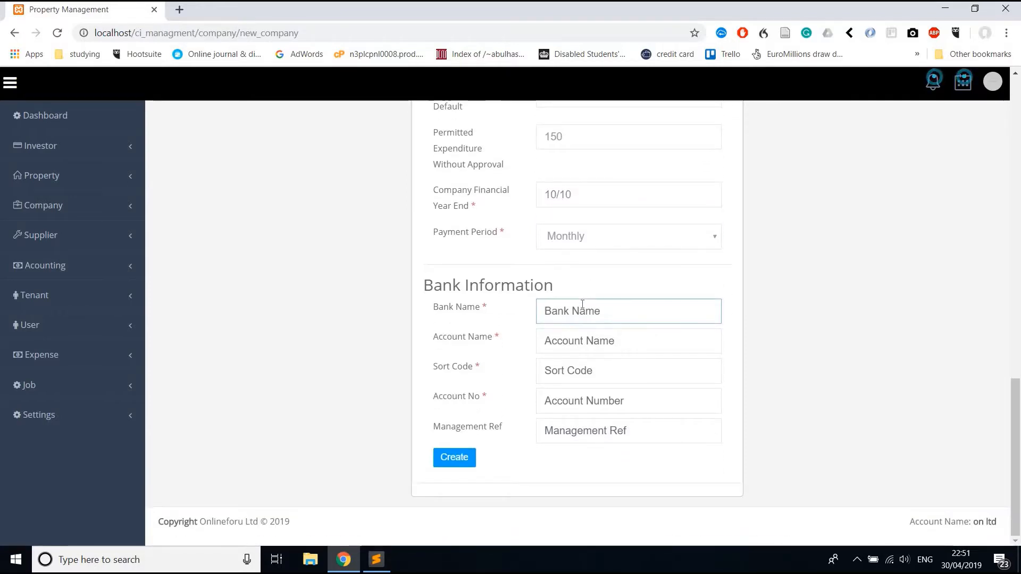
text(nat)
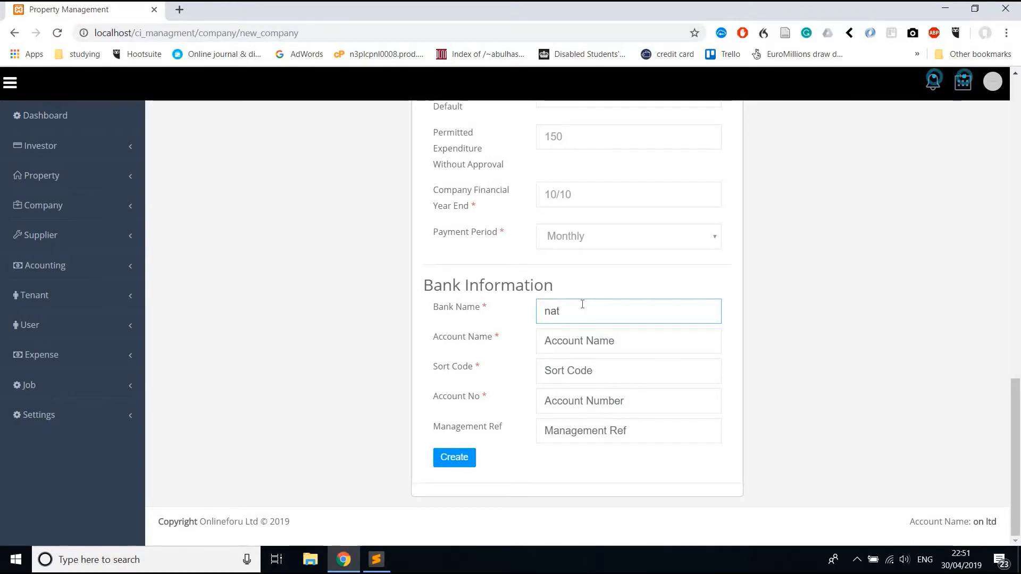
text(west)
key(Tab)
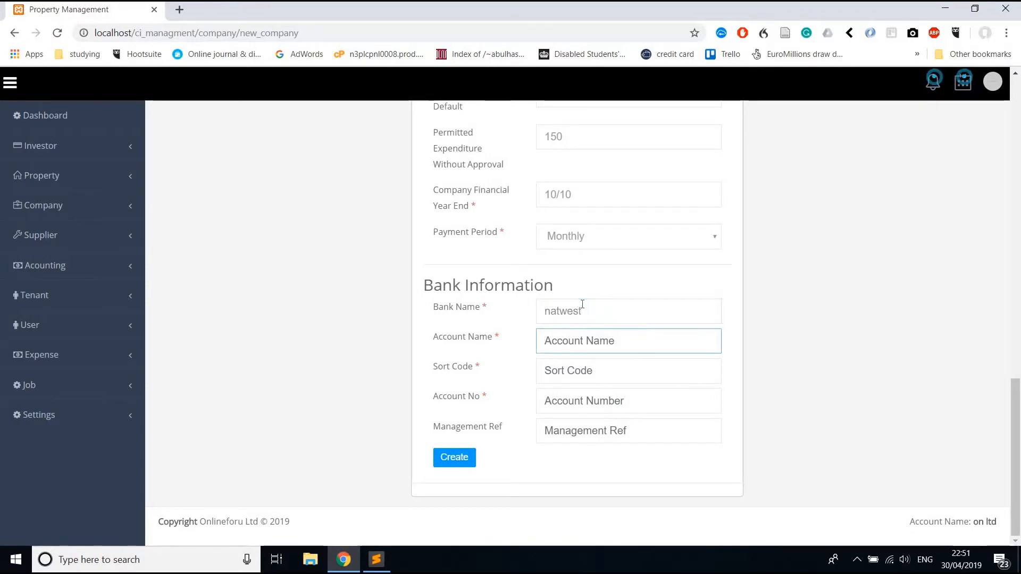
text(compan)
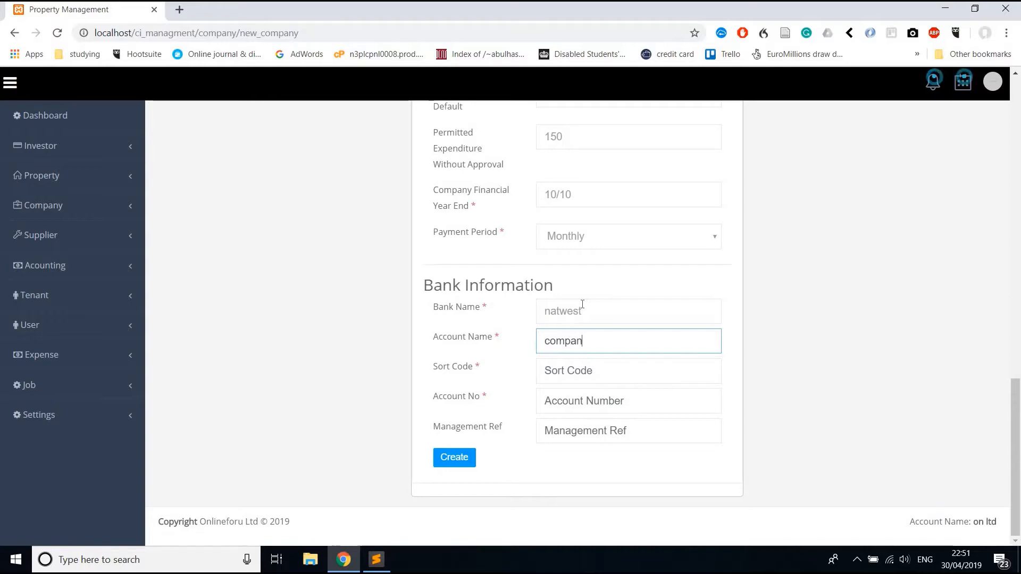
text(y1)
key(Tab)
text(1234)
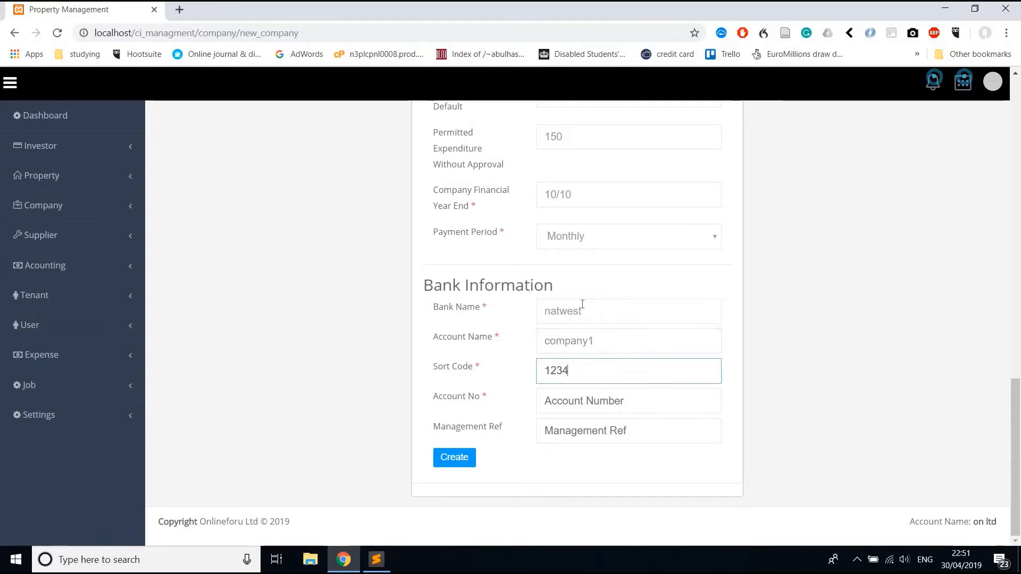
key(Tab)
text(1234)
key(Tab)
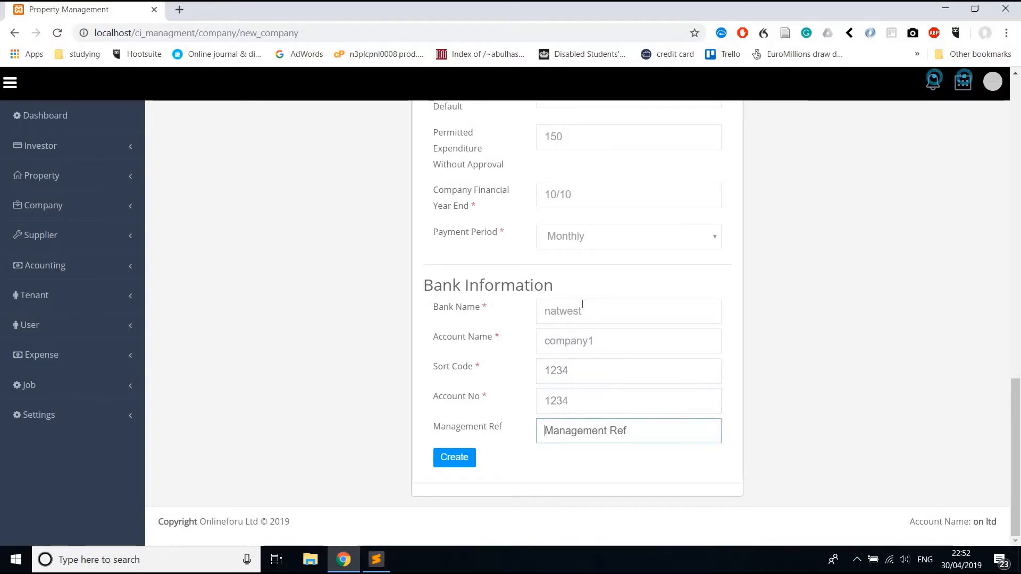
text(bar)
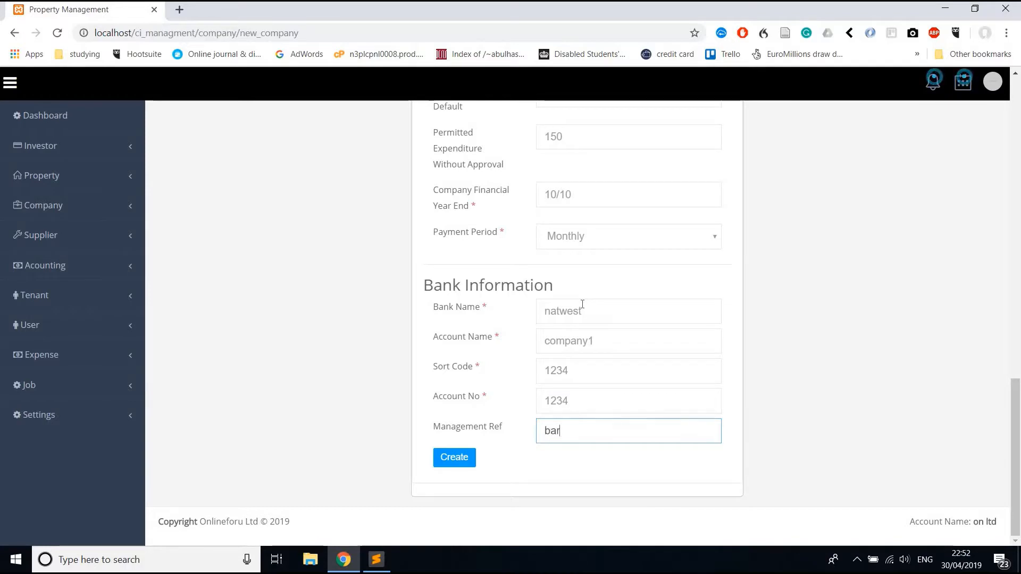
Clear the account number field and try to create the company.
click(563, 408)
key(ctrl+a)
key(BackSpace)
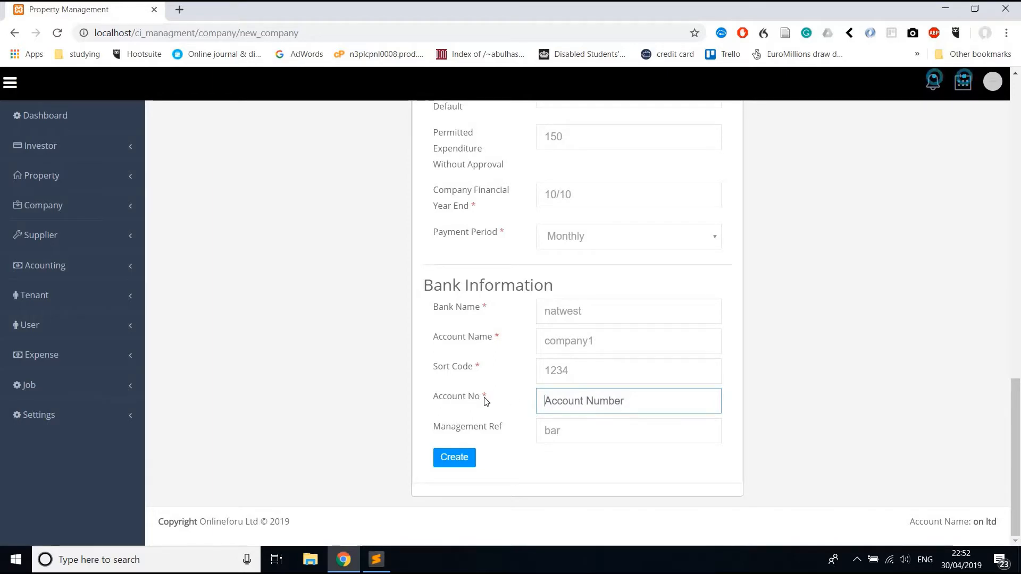
click(459, 456)
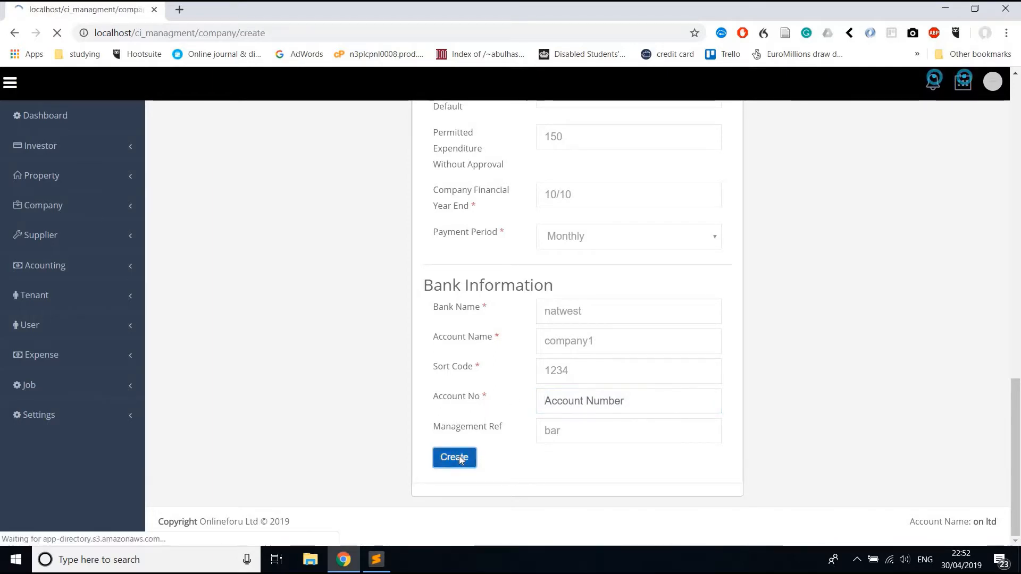
Supply the required bank account number and create Company 1.
scroll(461, 460, down, 2)
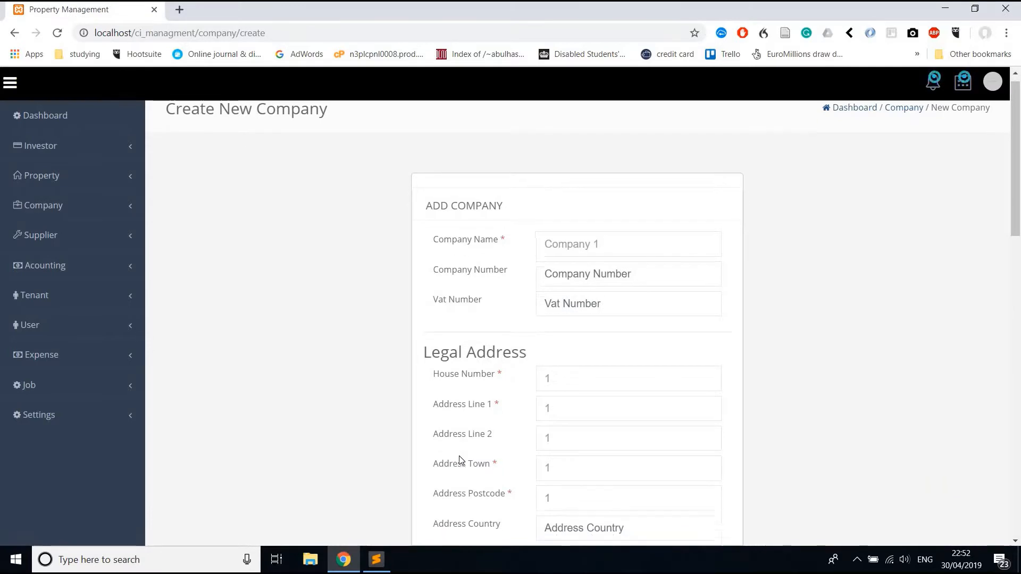
scroll(460, 460, down, 4)
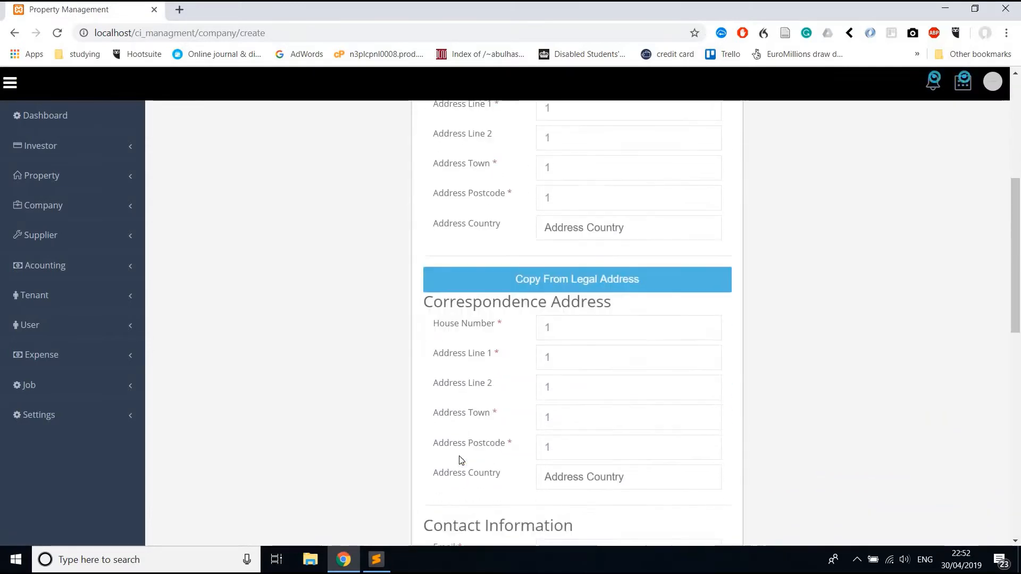
scroll(460, 461, down, 8)
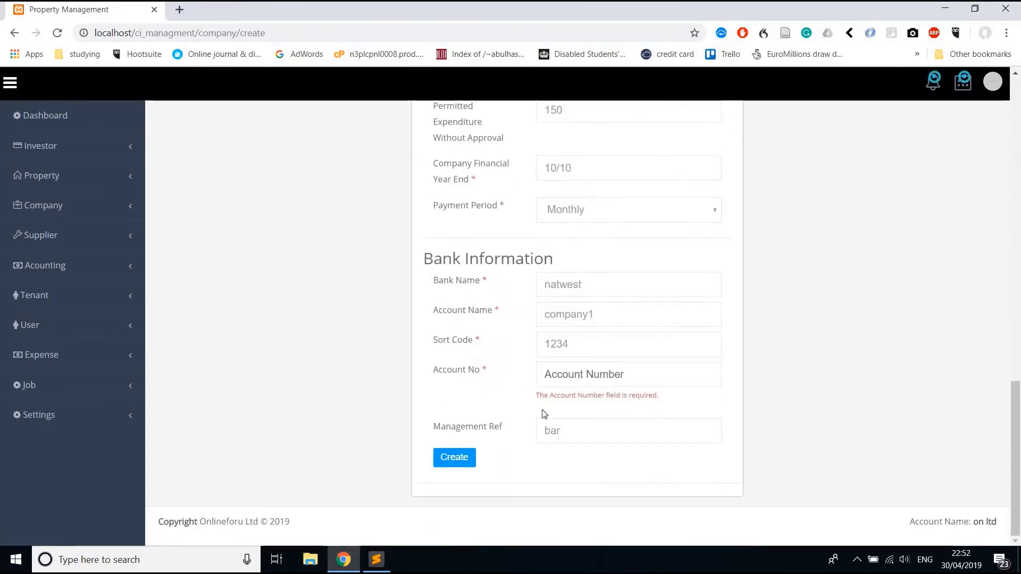
drag(536, 396, 661, 394)
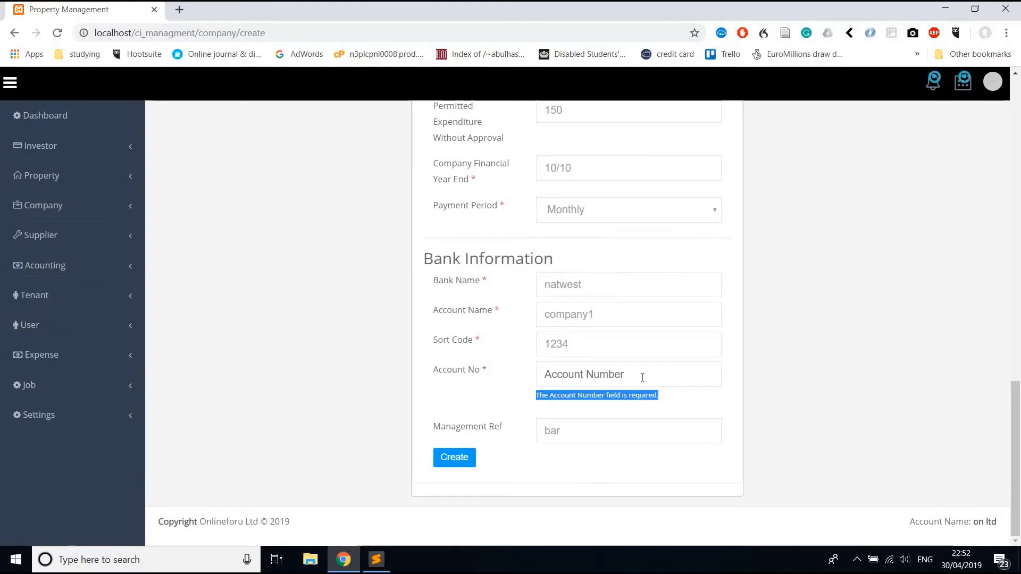
click(642, 378)
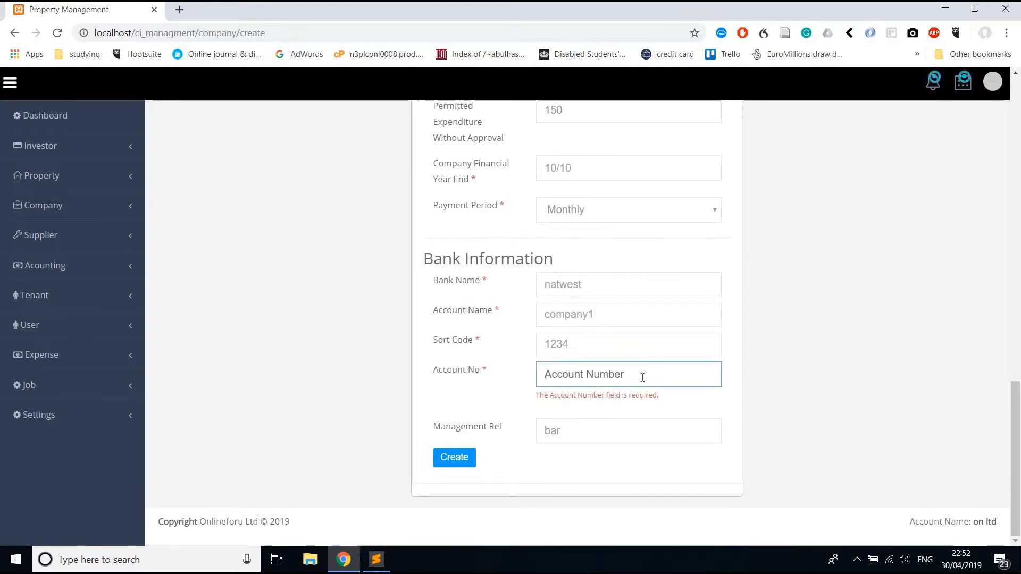
text(123456789)
click(460, 461)
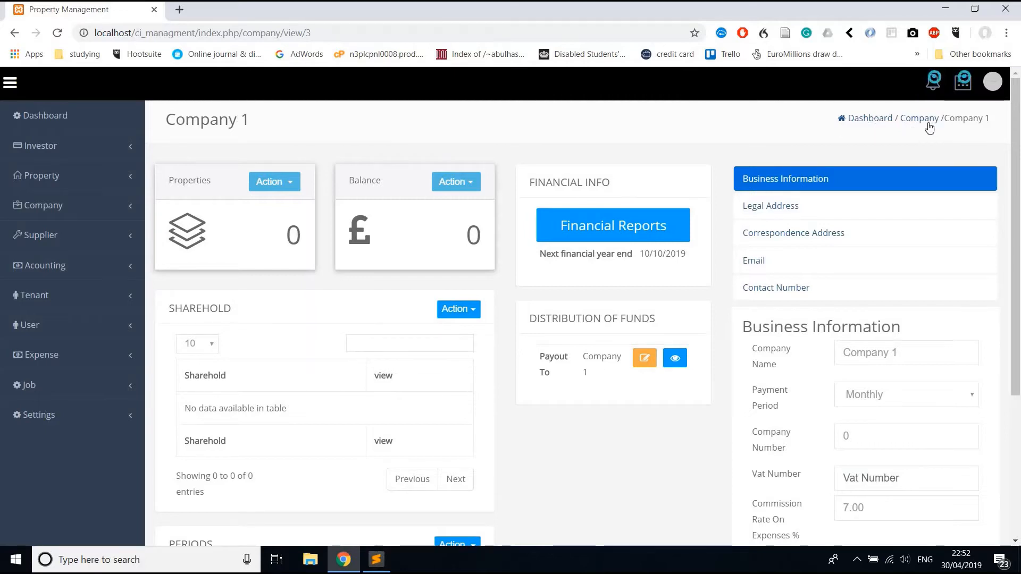
Review Company 1's view page and select its next financial year end, 10/10/2019.
scroll(311, 154, down, 1)
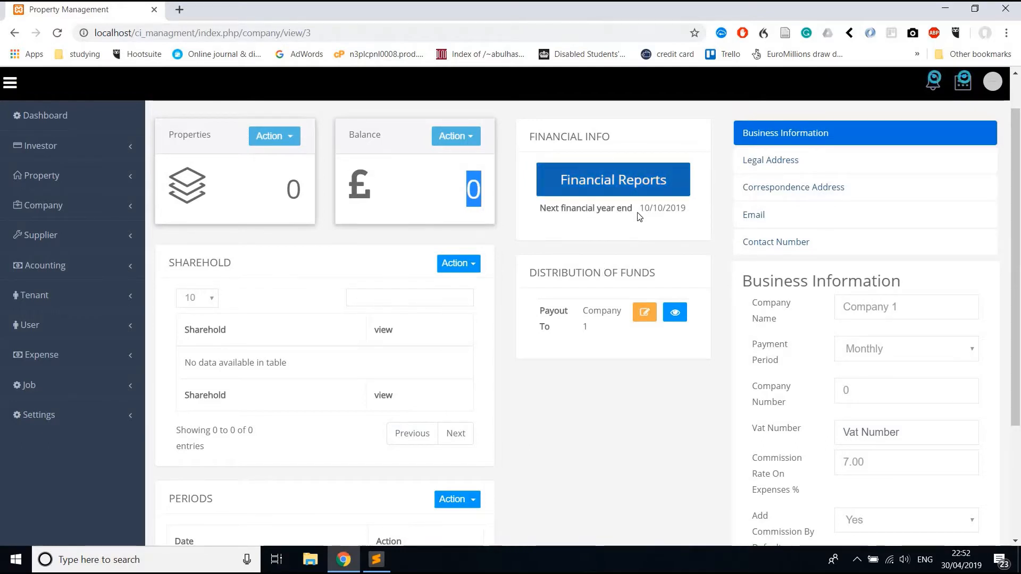
triple_click(654, 208)
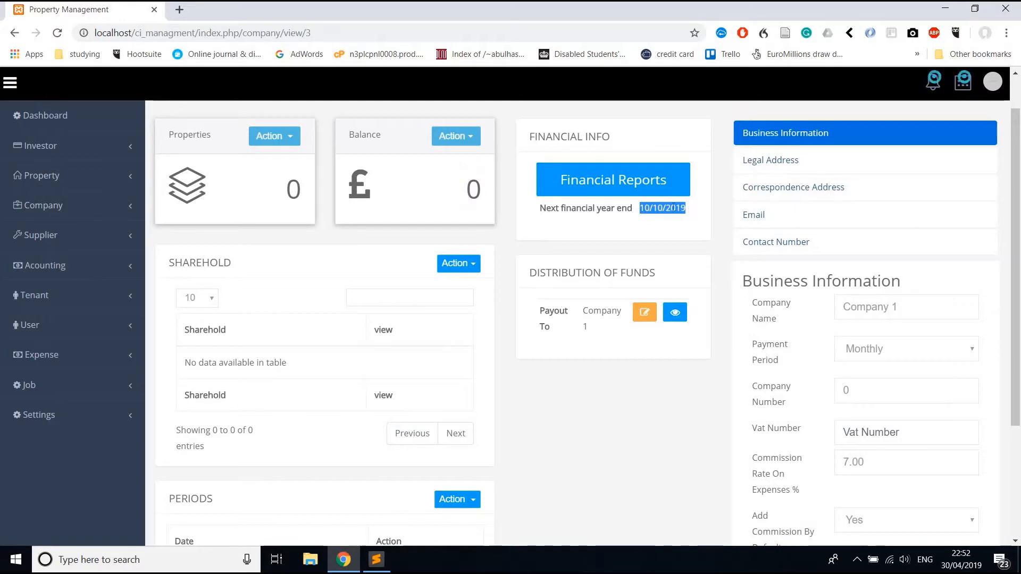
click(673, 208)
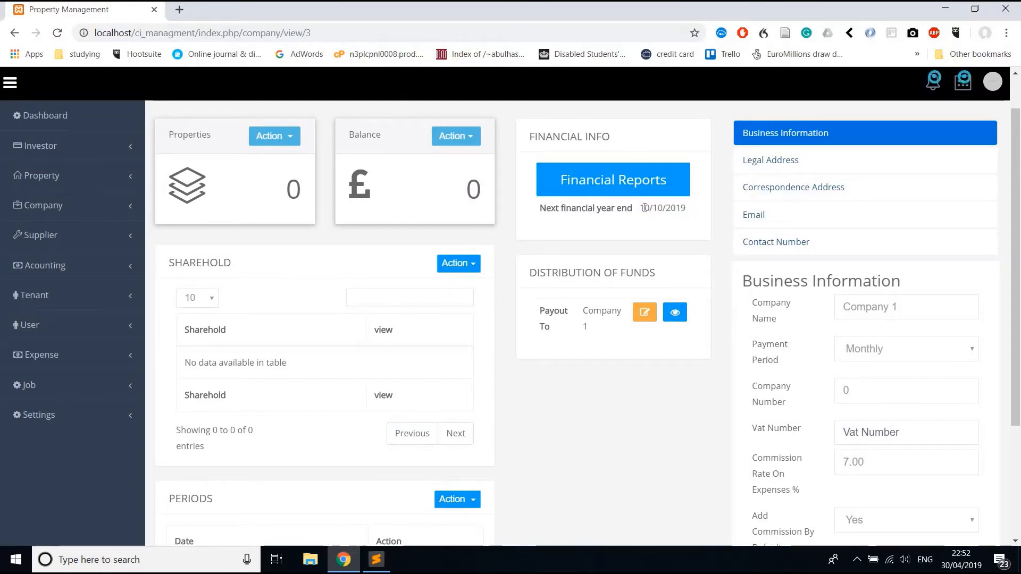
drag(640, 207, 686, 208)
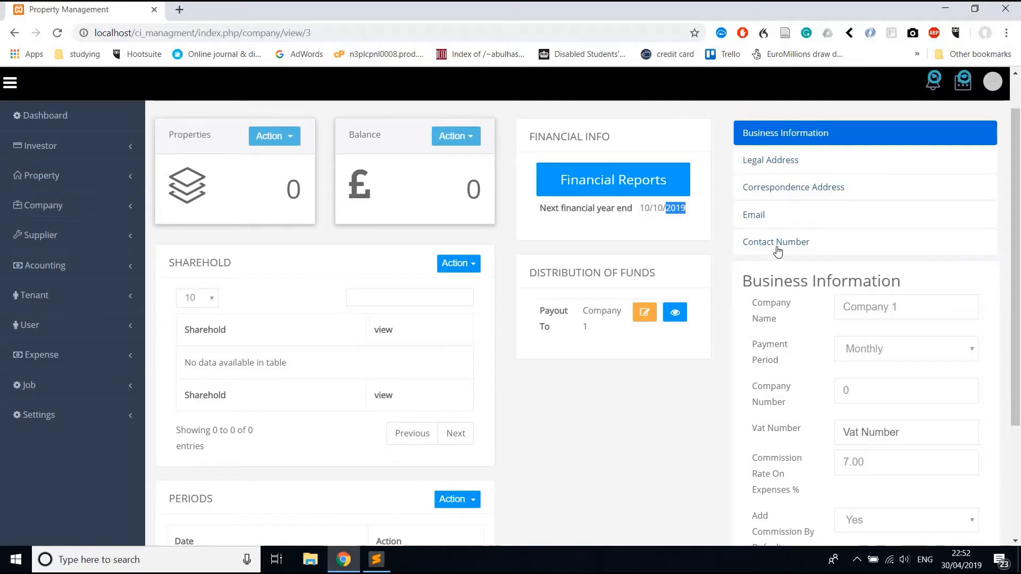
Change Company 1's correspondence Address Line 1 to 'new address' and save.
click(789, 197)
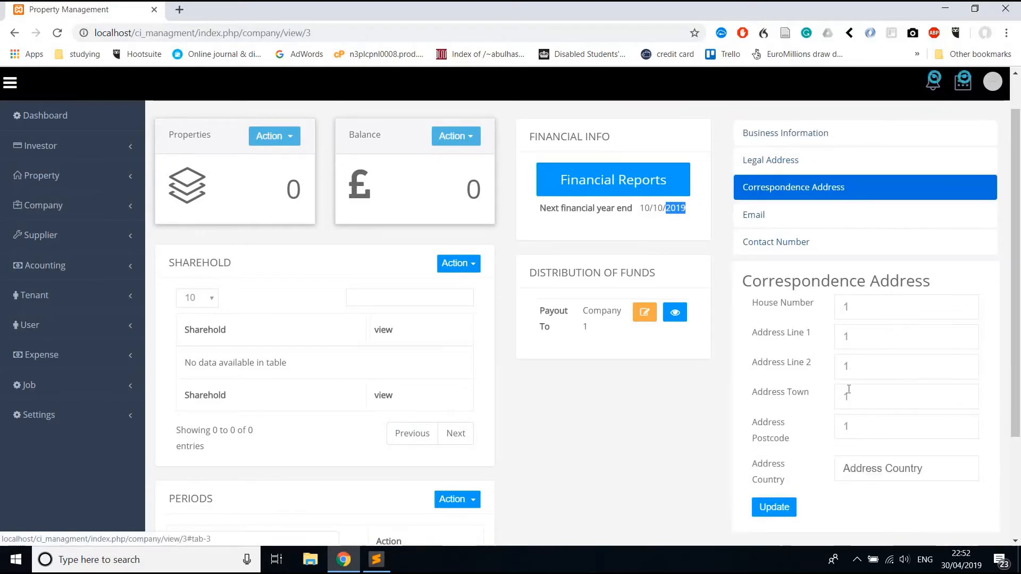
double_click(871, 335)
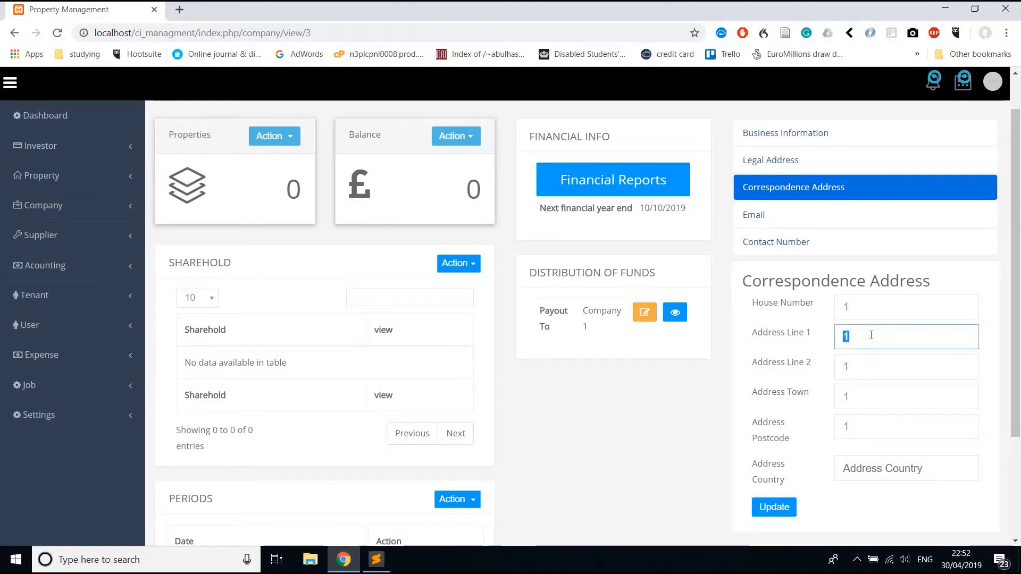
text(new address)
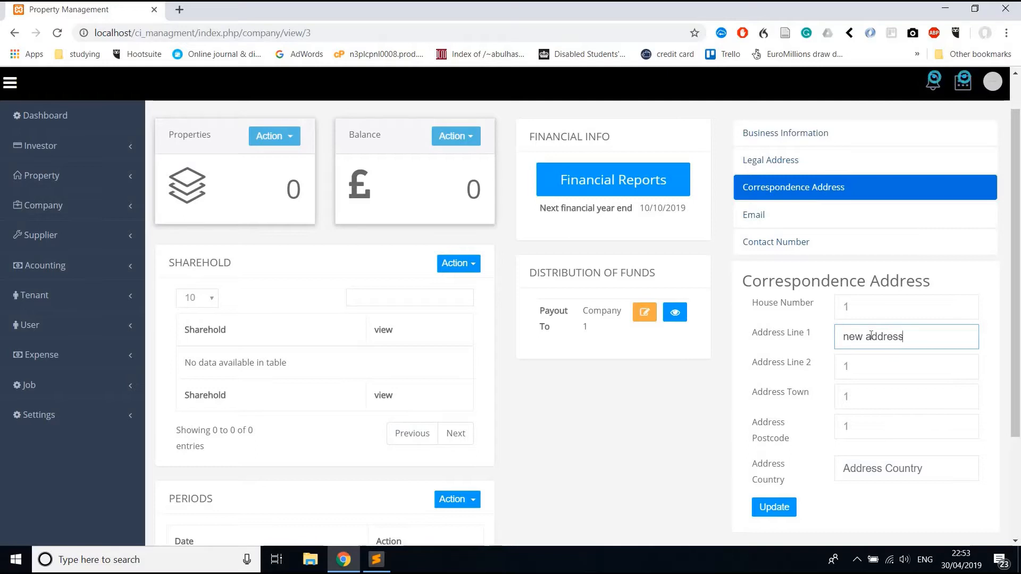
key(Return)
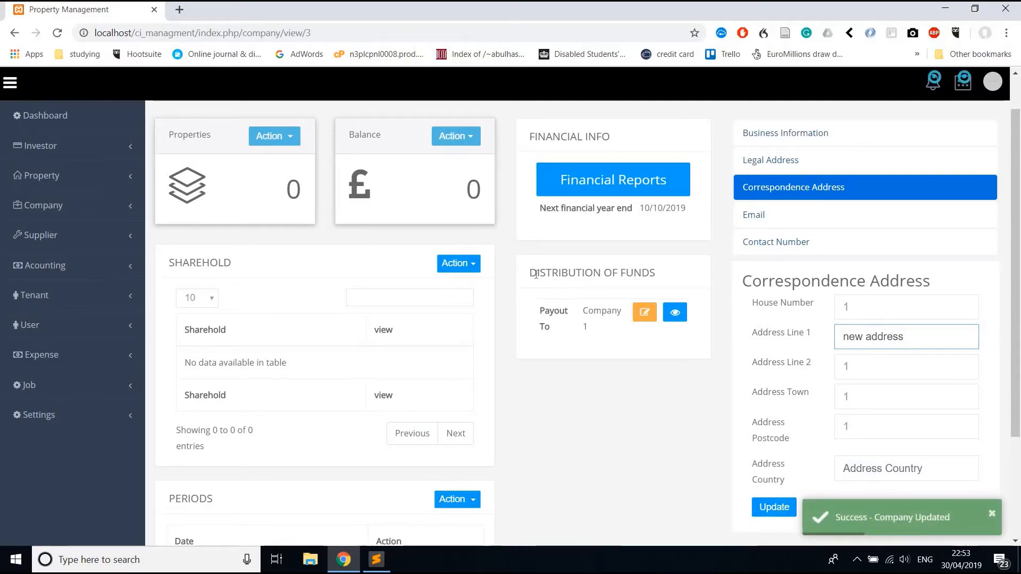
drag(530, 273, 654, 275)
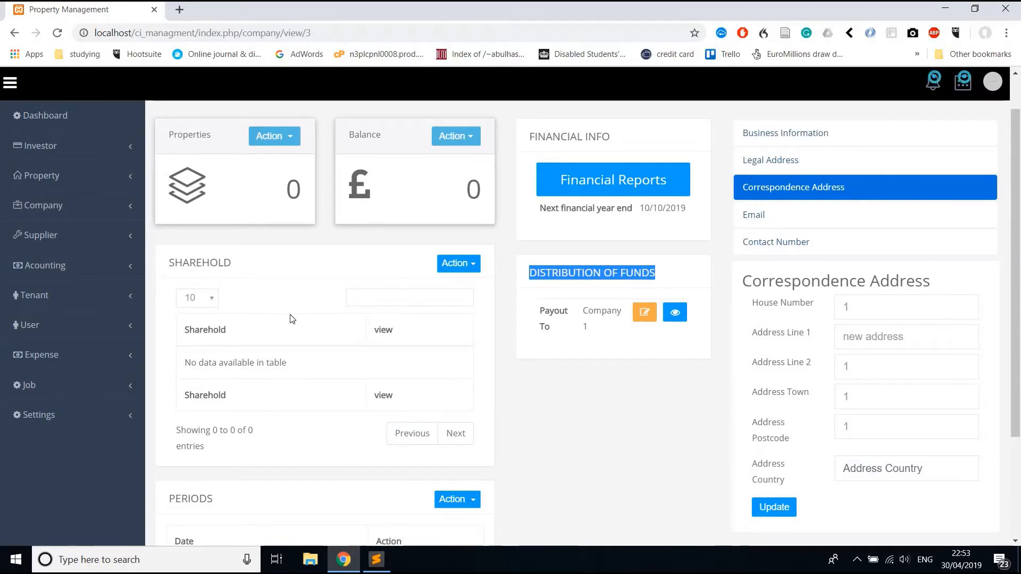
Start a New Investor with title Mr and first and last name 'a'.
click(59, 152)
click(61, 206)
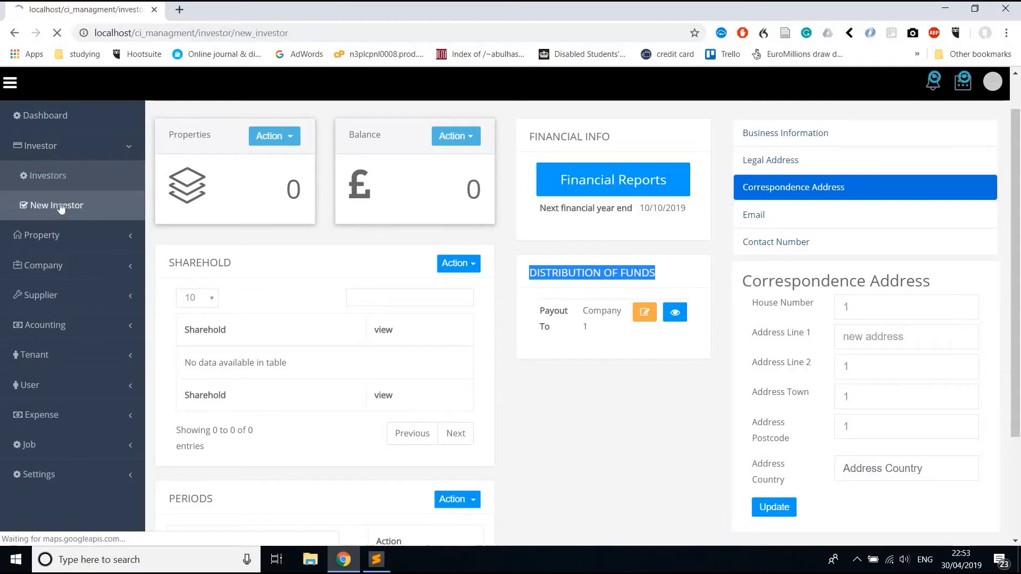
scroll(595, 318, down, 1)
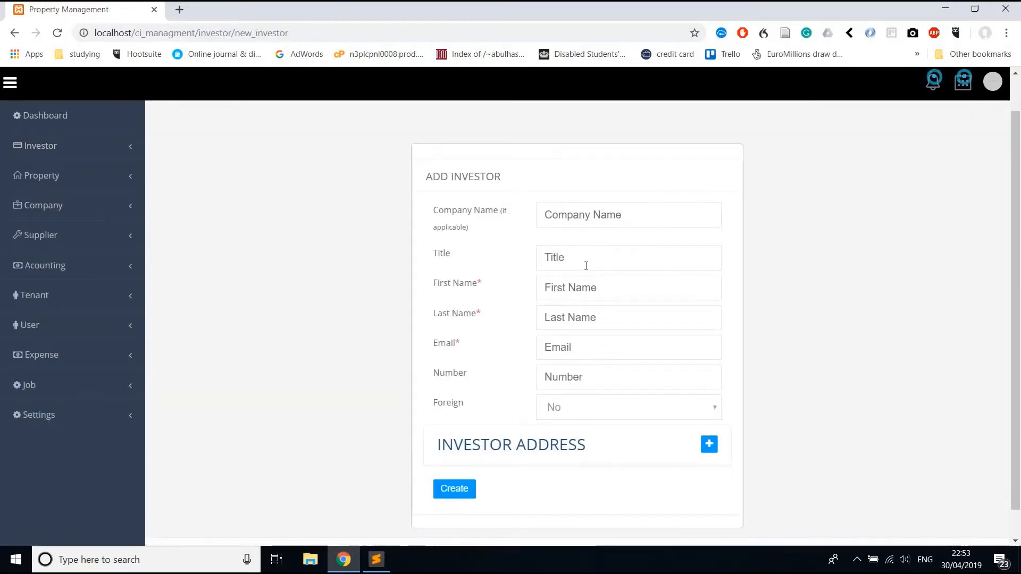
click(586, 266)
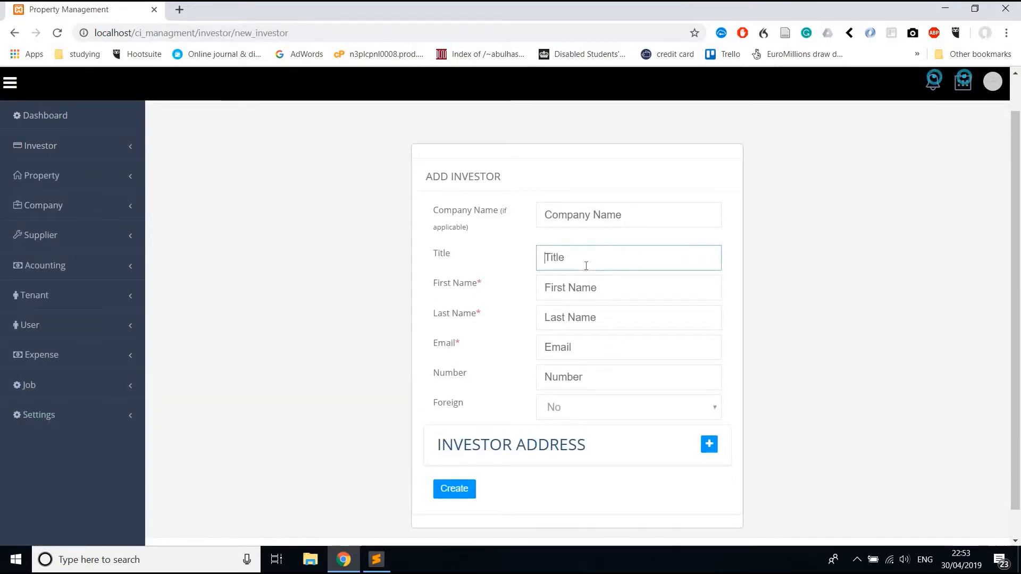
text(Mrq)
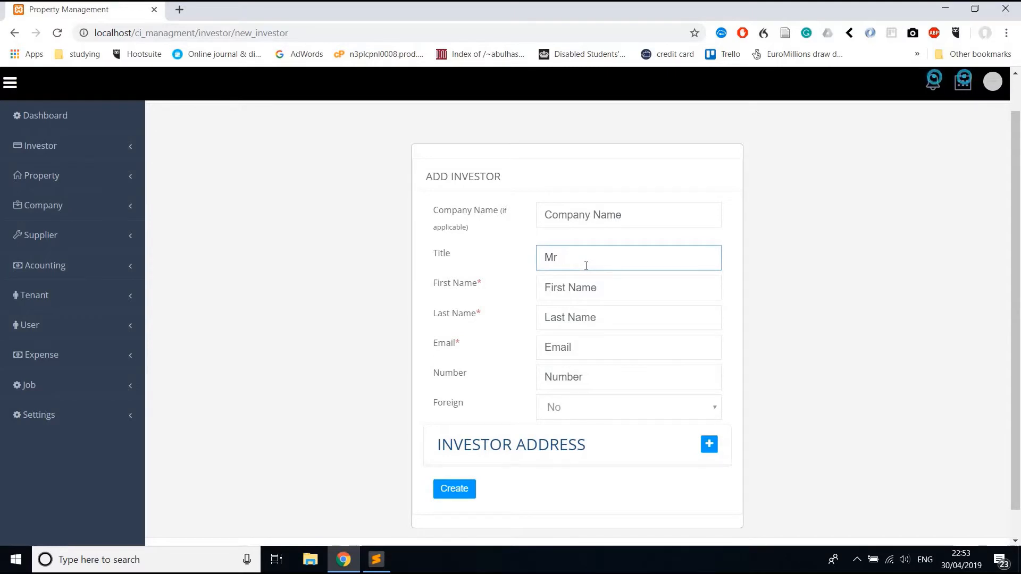
key(Tab)
text(a)
key(Tab)
text(a)
key(Tab)
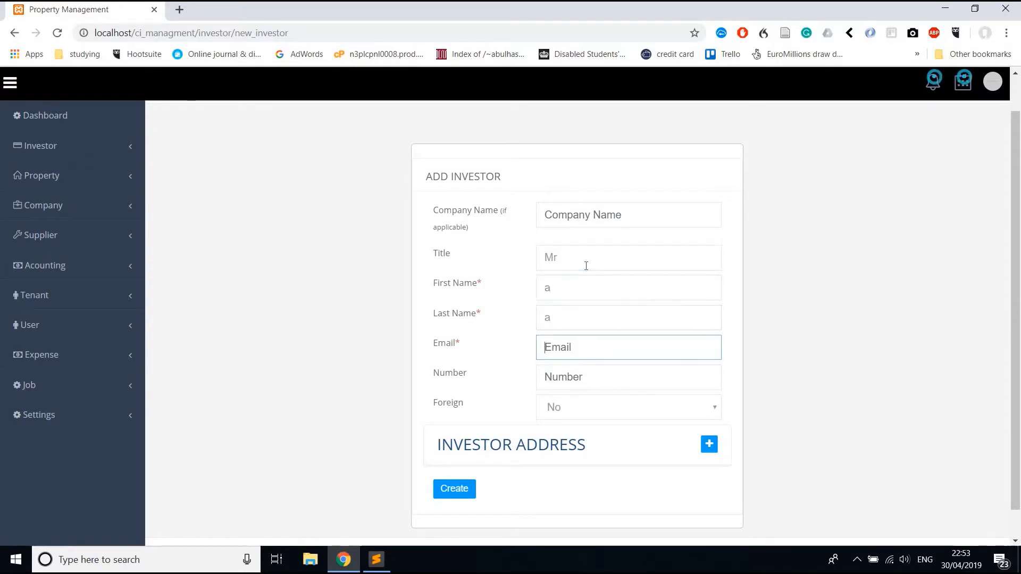
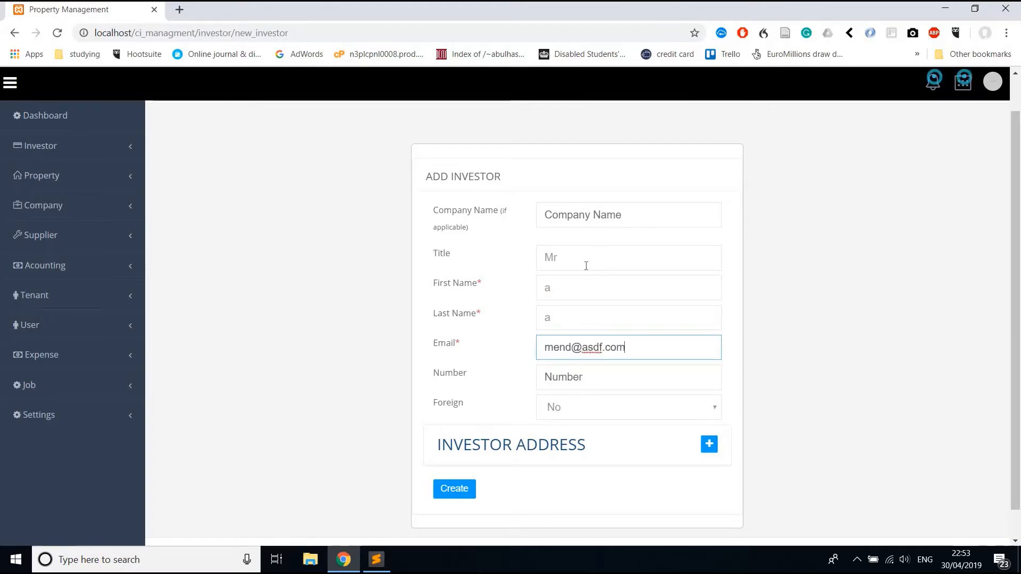
Add the investor's e-mail address and phone number, then create the investor.
key(Tab)
text(3)
key(BackSpace)
key(BackSpace)
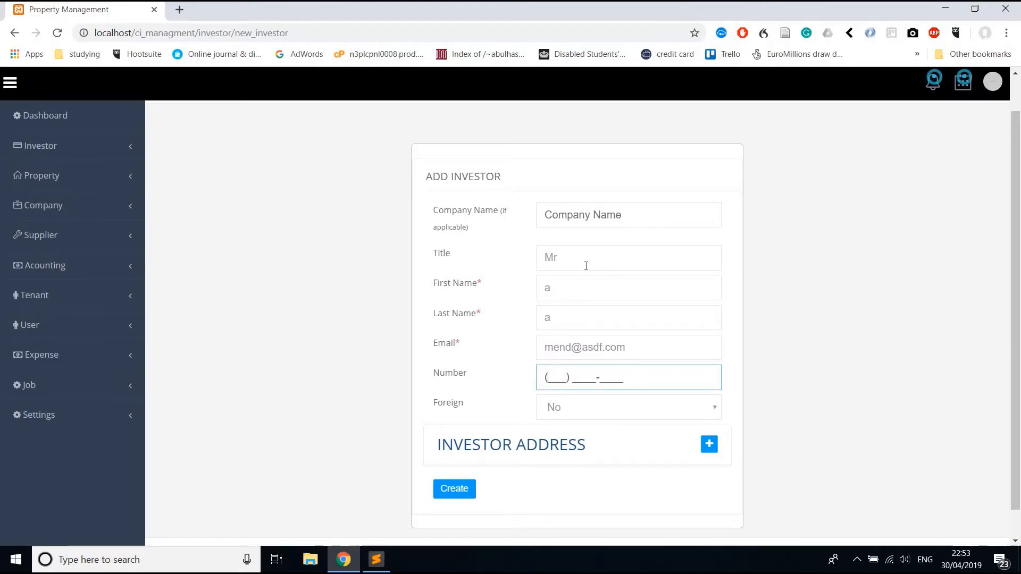
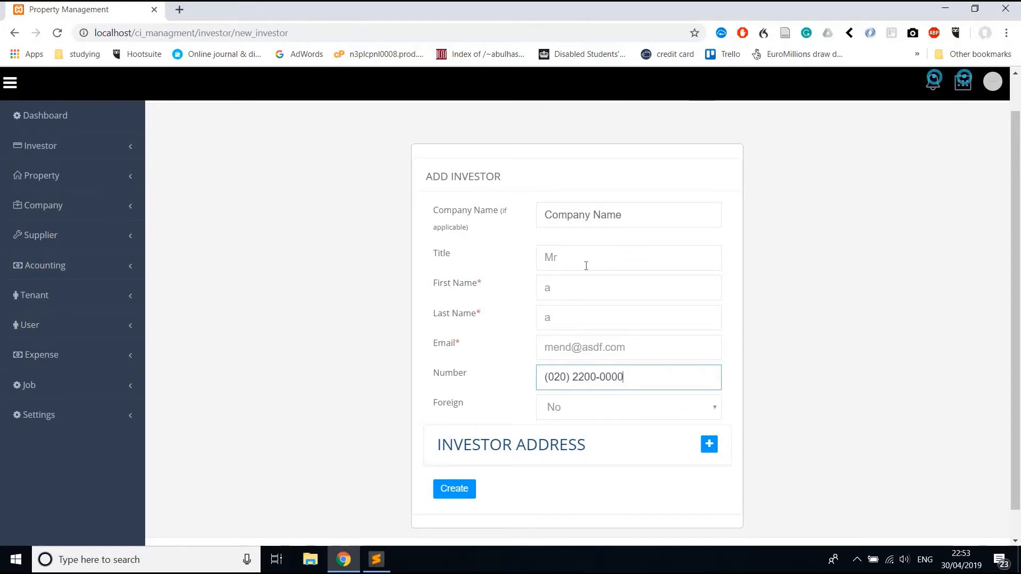
click(456, 483)
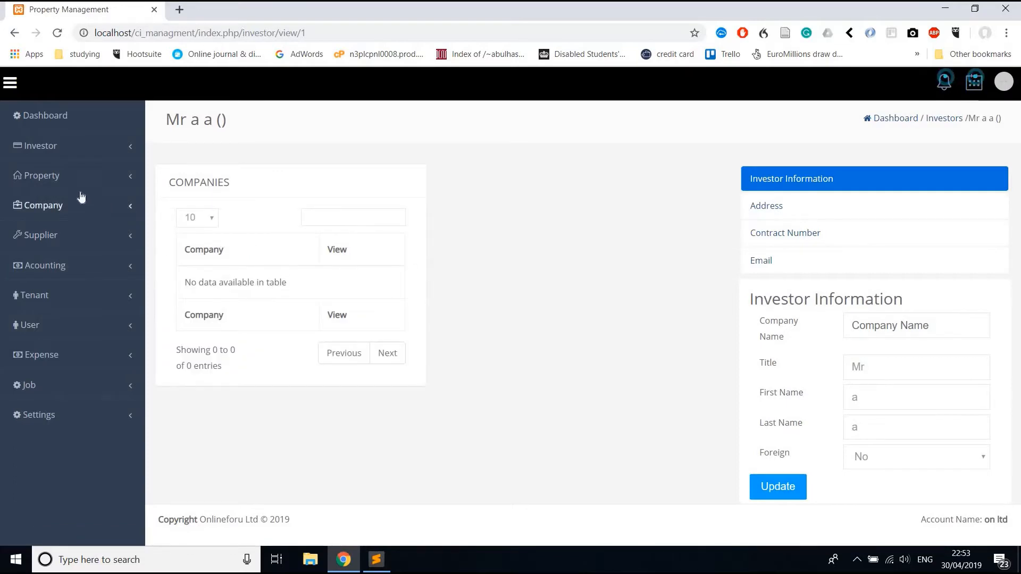
Add the new investor as a Company 1 shareholder and check their page lists Company 1.
click(80, 213)
click(78, 236)
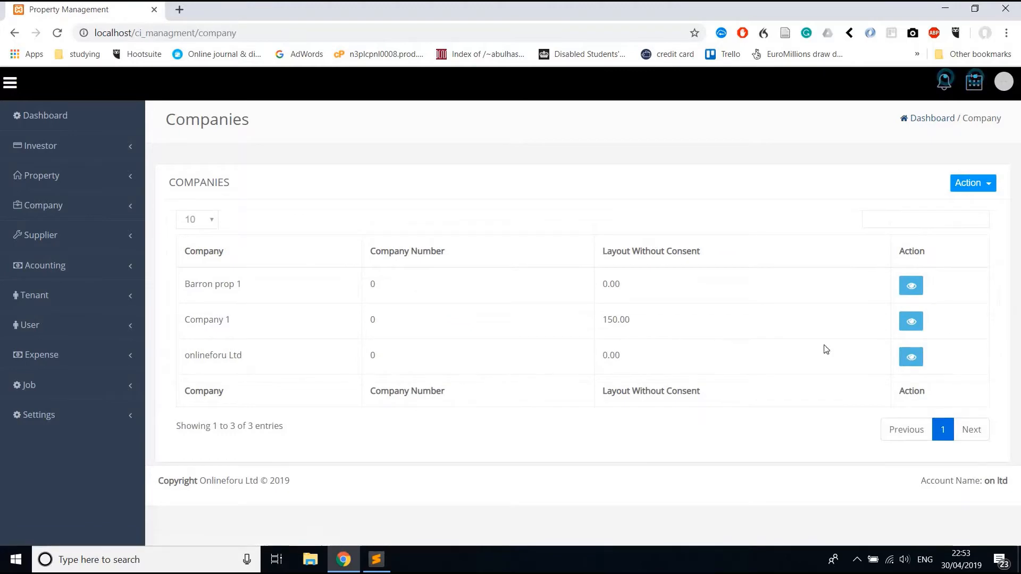
click(911, 322)
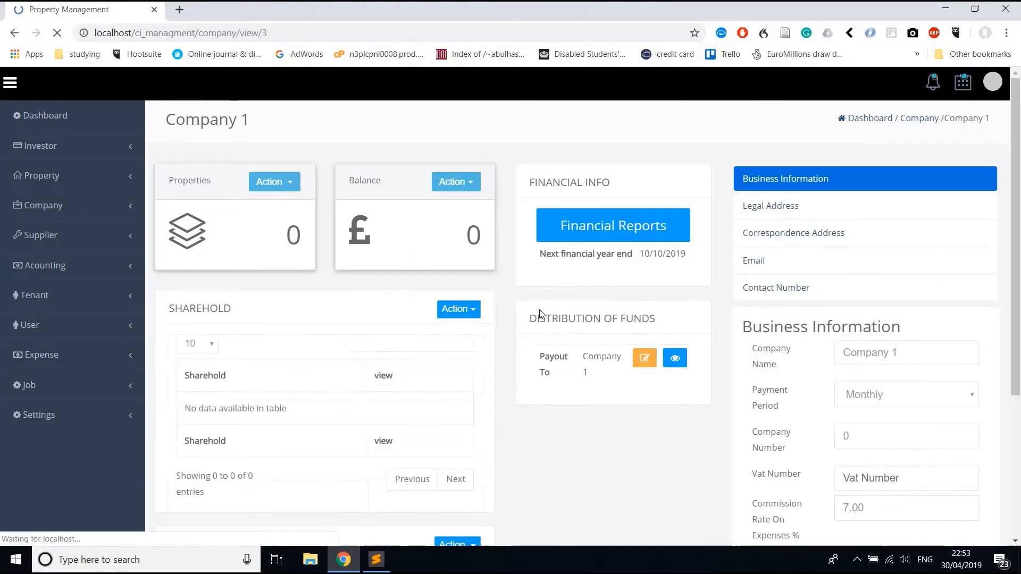
click(459, 309)
click(460, 333)
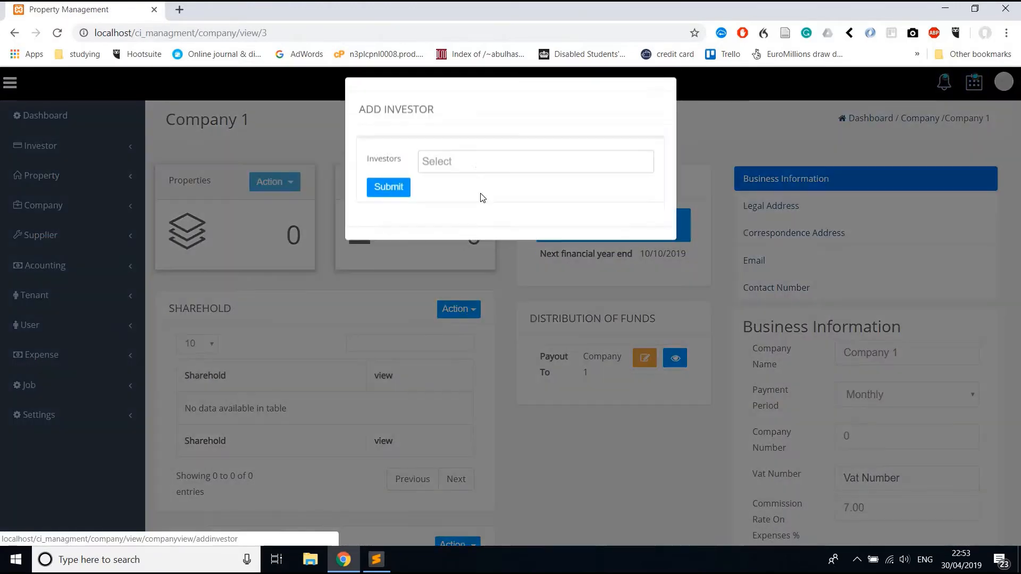
click(474, 181)
click(471, 198)
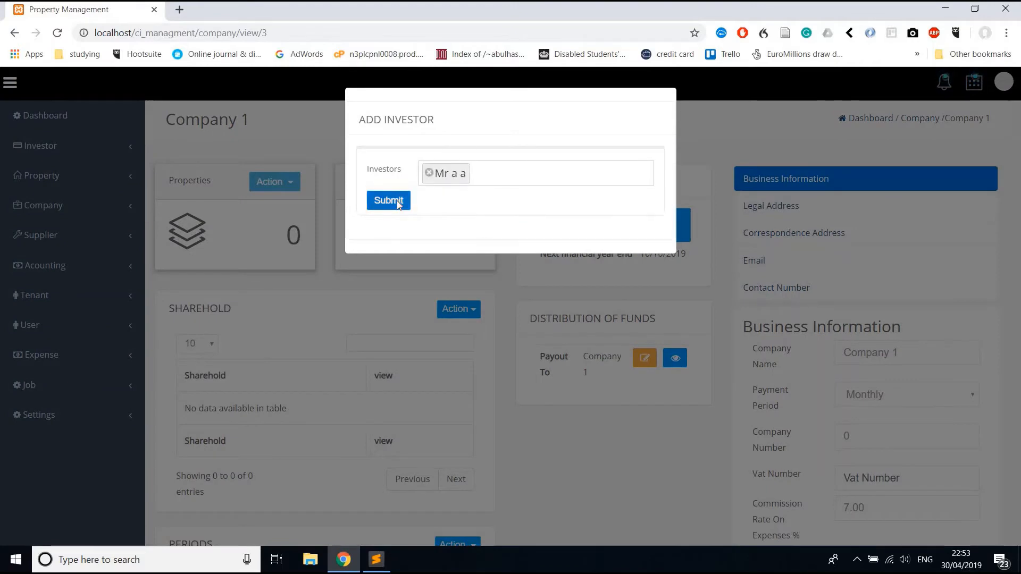
click(397, 200)
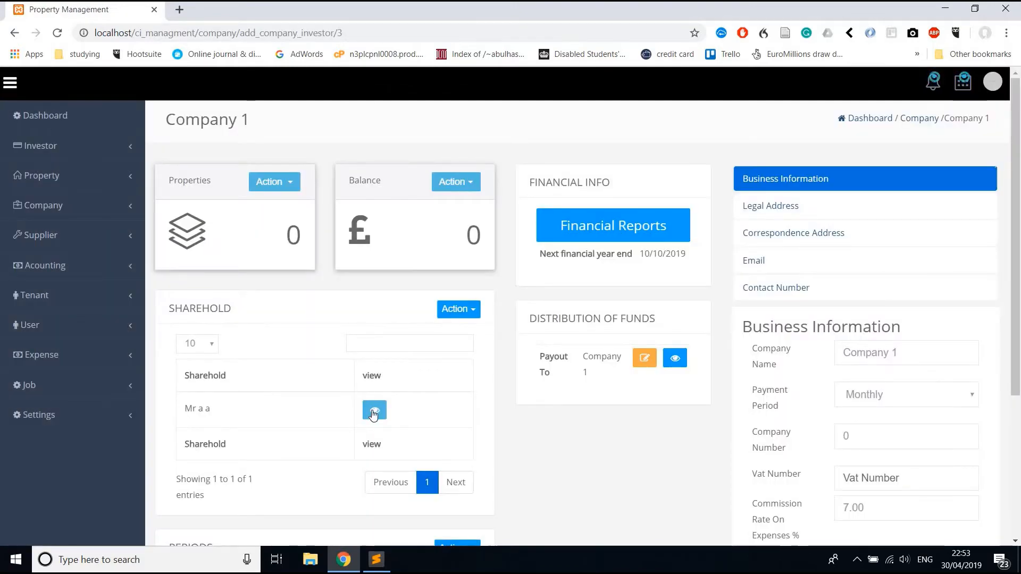
click(374, 412)
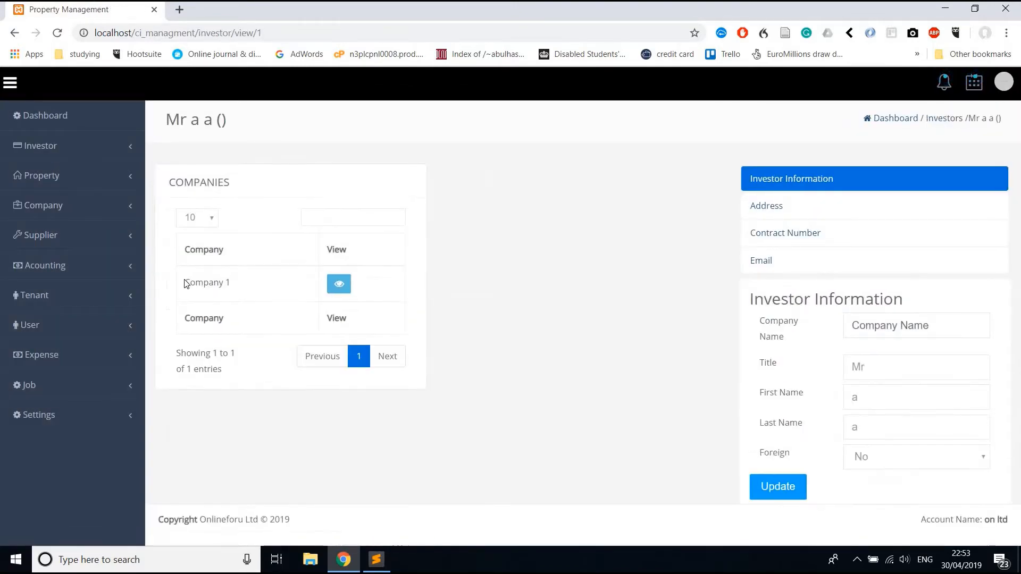
drag(213, 283, 327, 287)
Open Company 1's view page and check its Periods panel, which has one period from 30/04/2019.
click(336, 284)
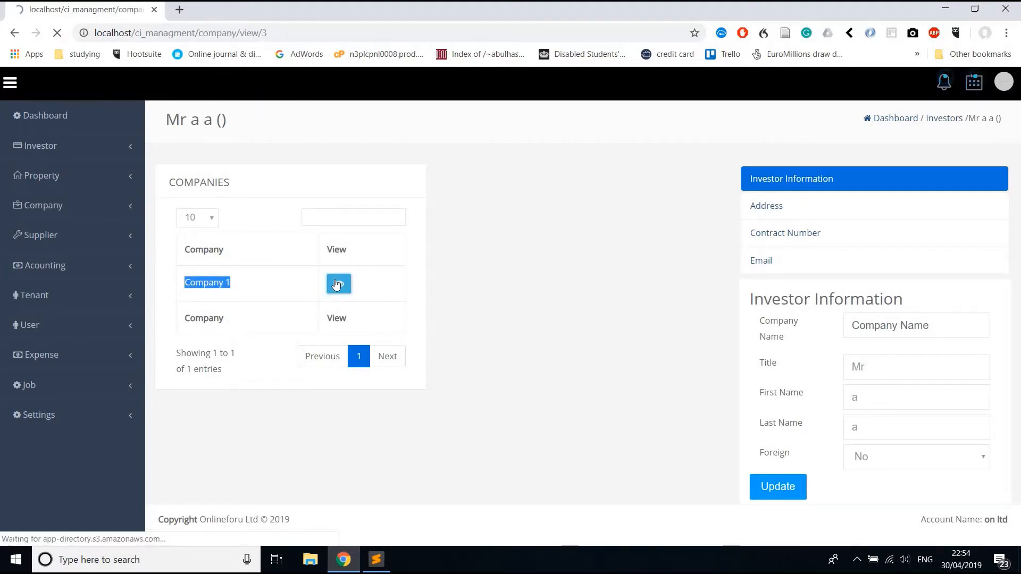
scroll(203, 331, down, 1)
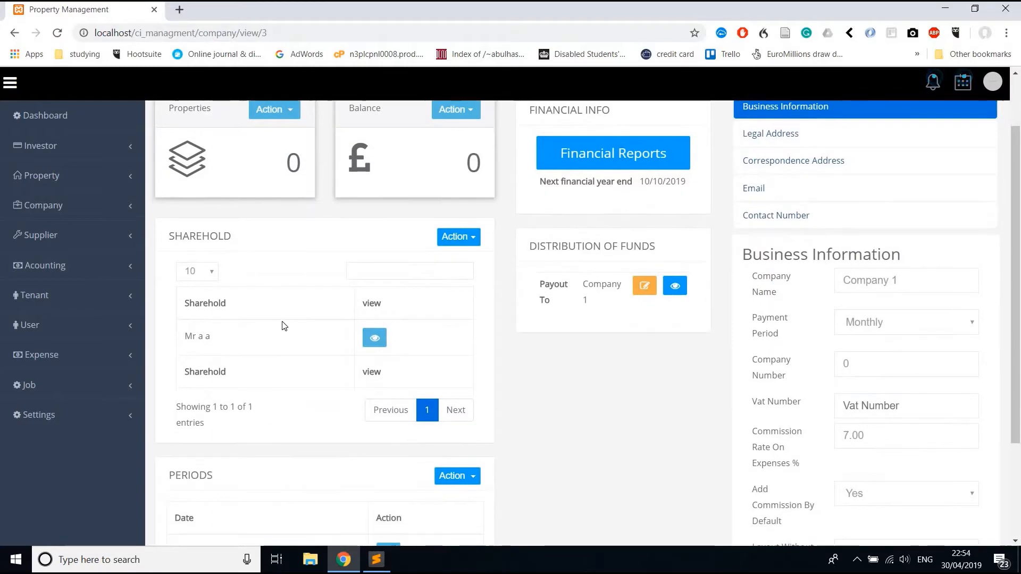
scroll(282, 324, down, 3)
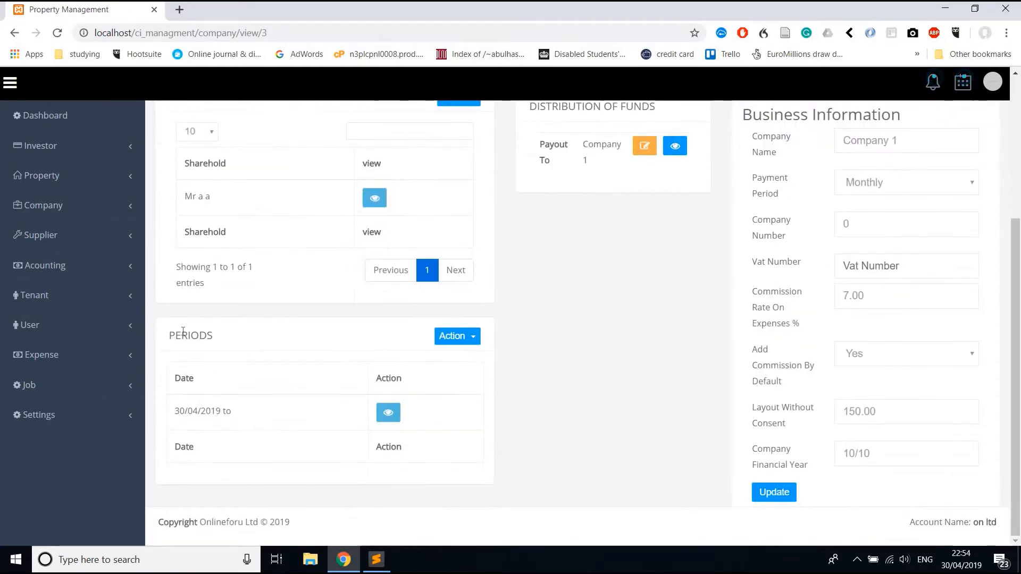
drag(176, 335, 207, 335)
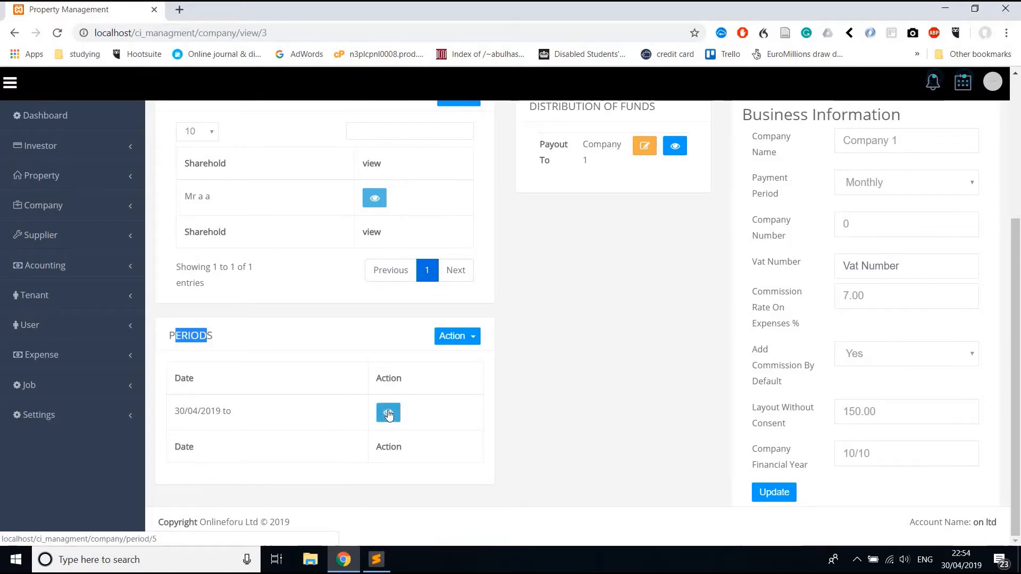
scroll(388, 415, up, 3)
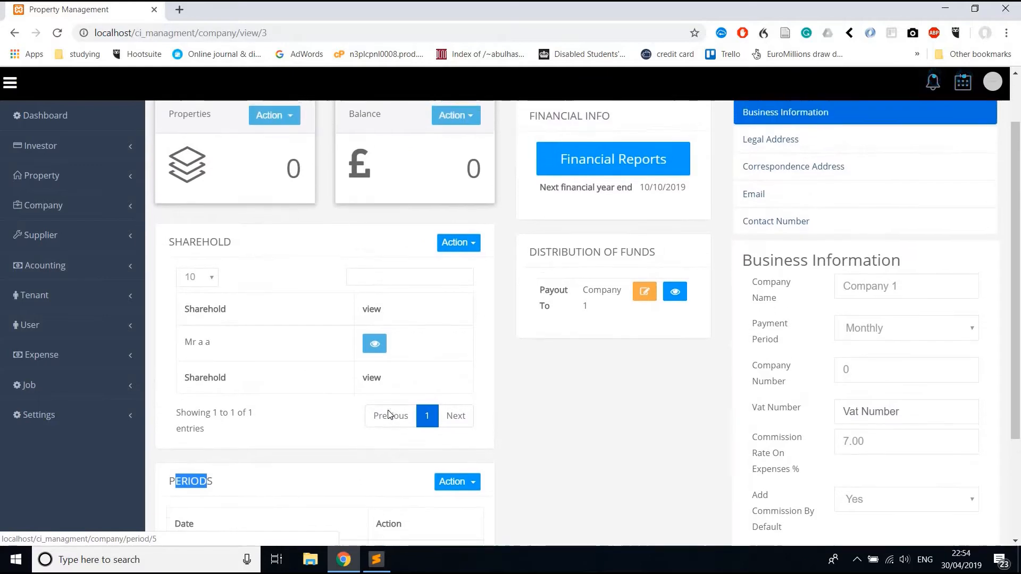
scroll(388, 415, down, 2)
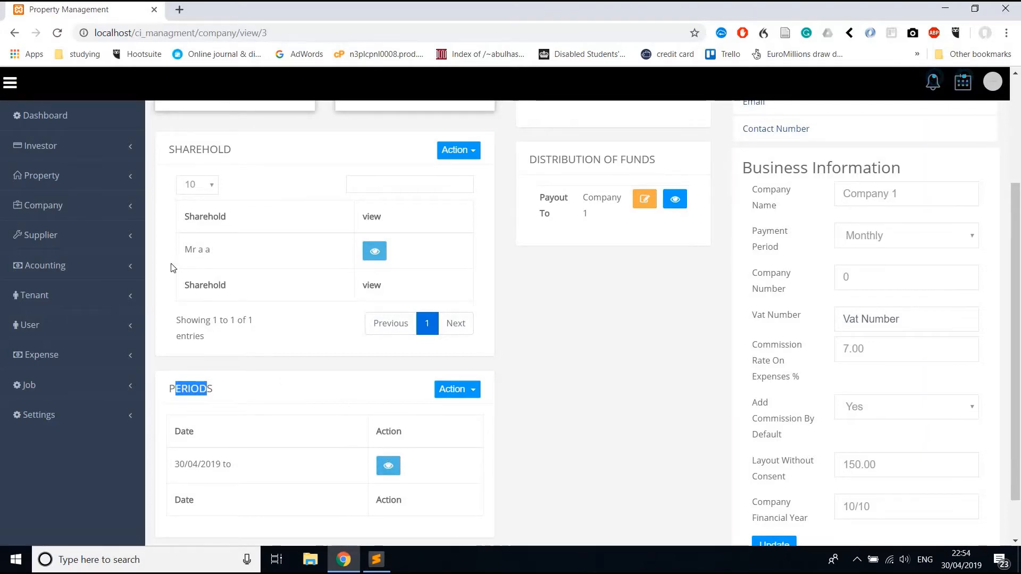
click(454, 386)
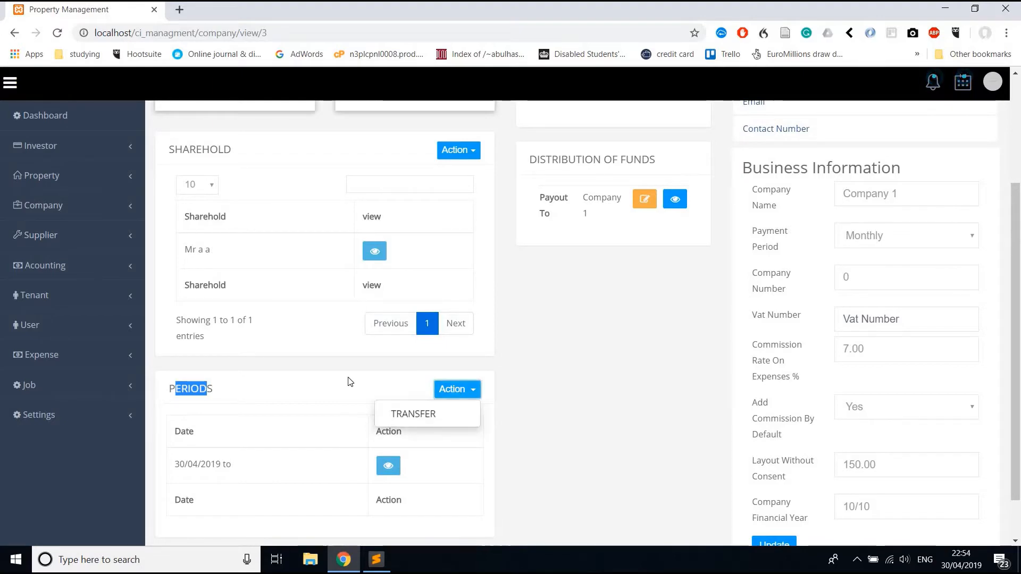
click(349, 381)
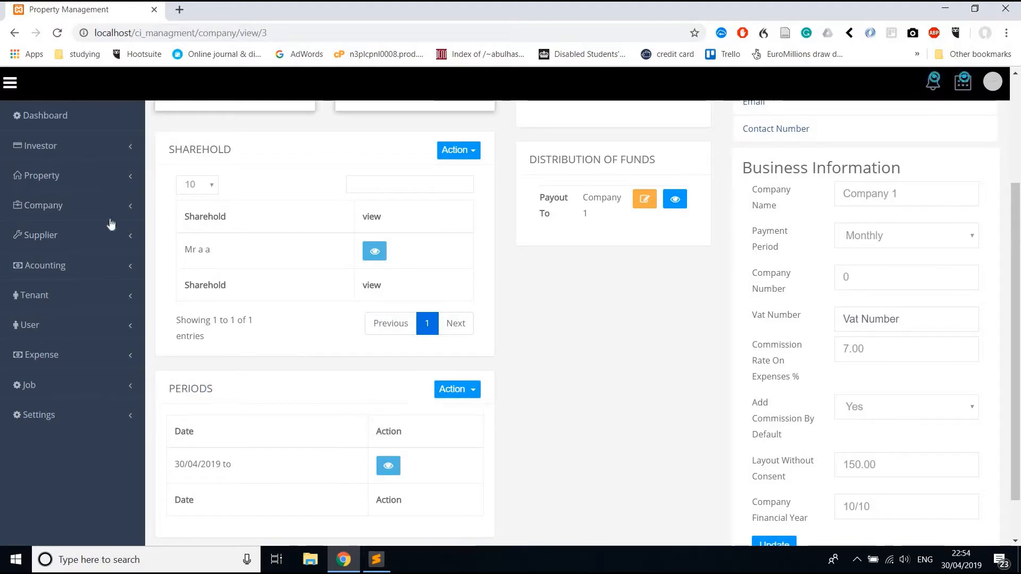
Go to the Properties list and start adding a new property.
click(62, 182)
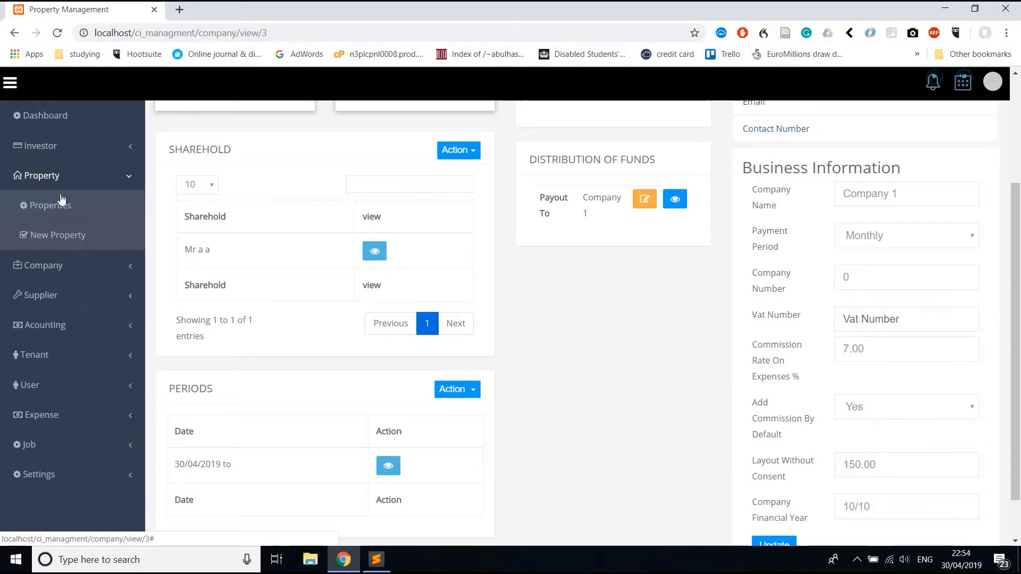
click(60, 196)
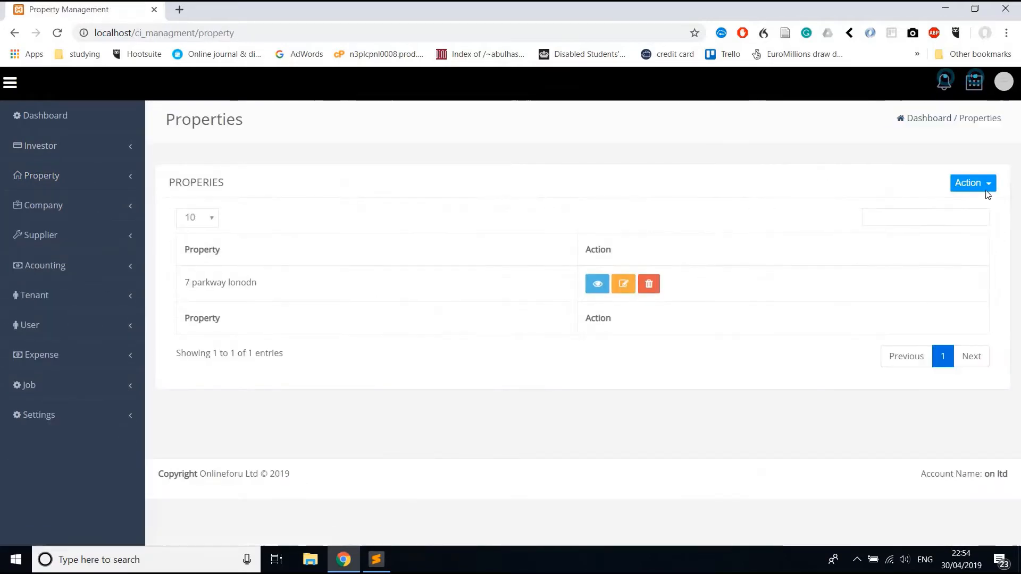
click(981, 183)
click(952, 206)
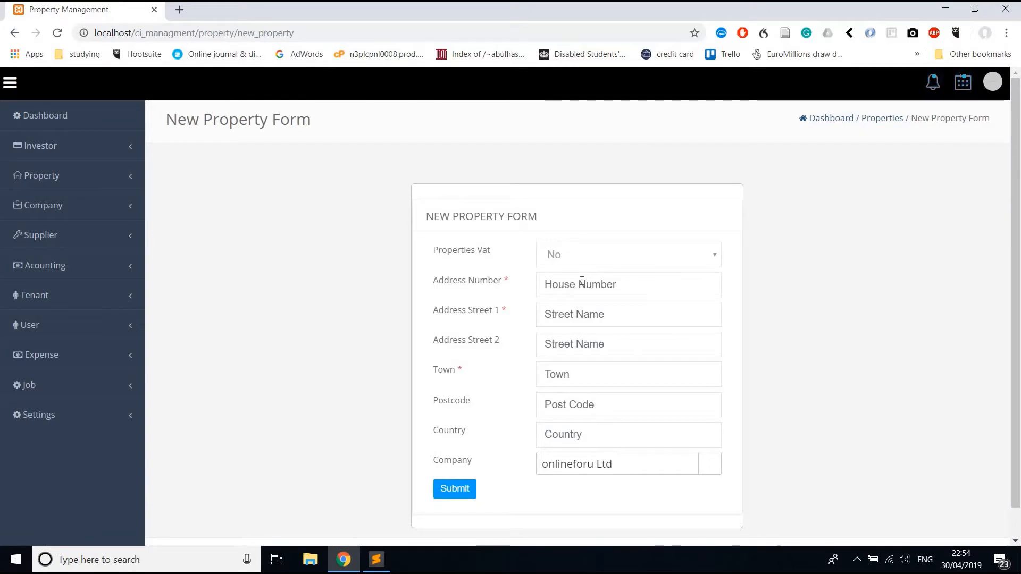
Enter number 4, street 'down the lane', town manchester, company Company 1, and submit.
click(582, 283)
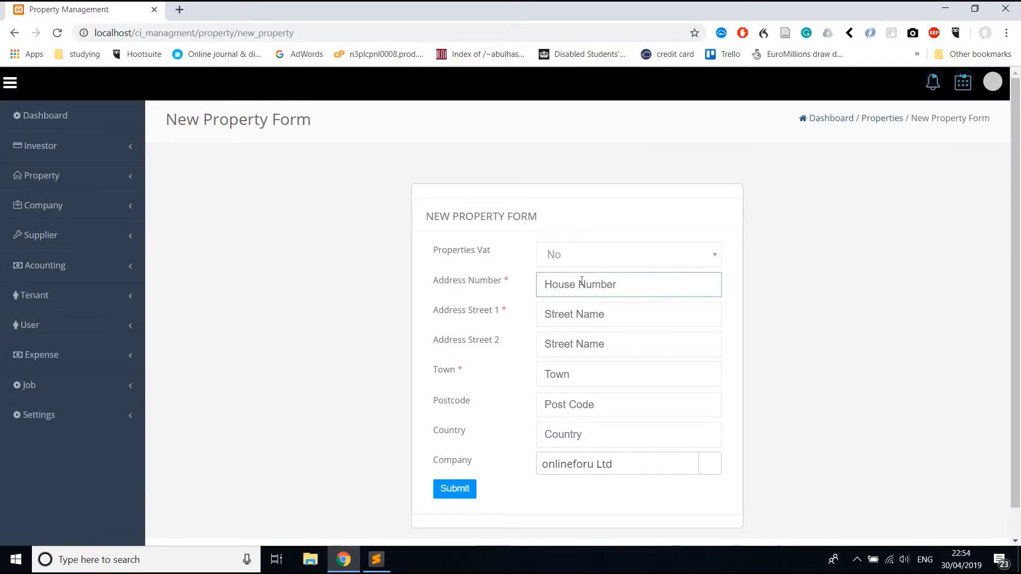
text(4)
key(Tab)
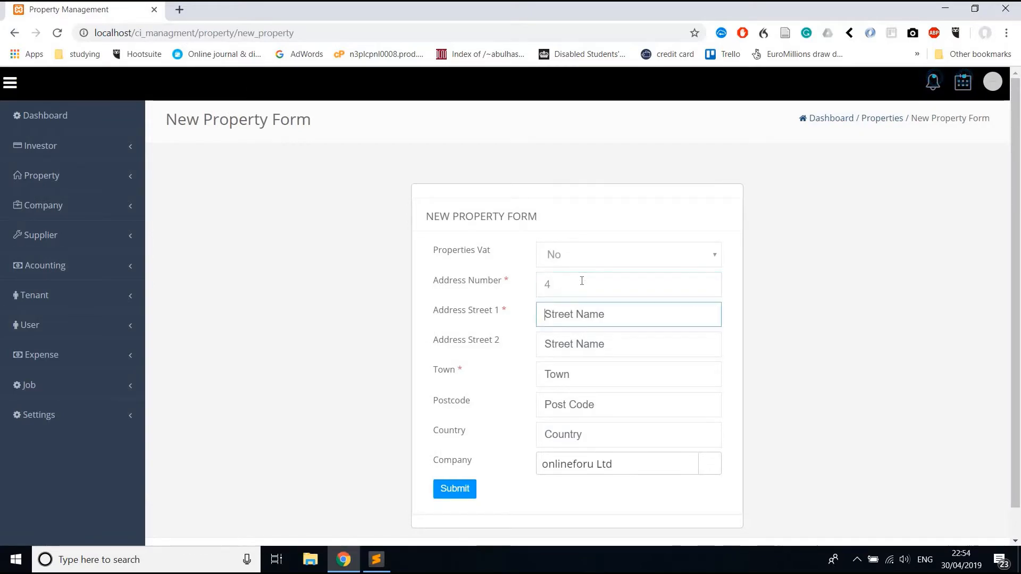
text(down the lane)
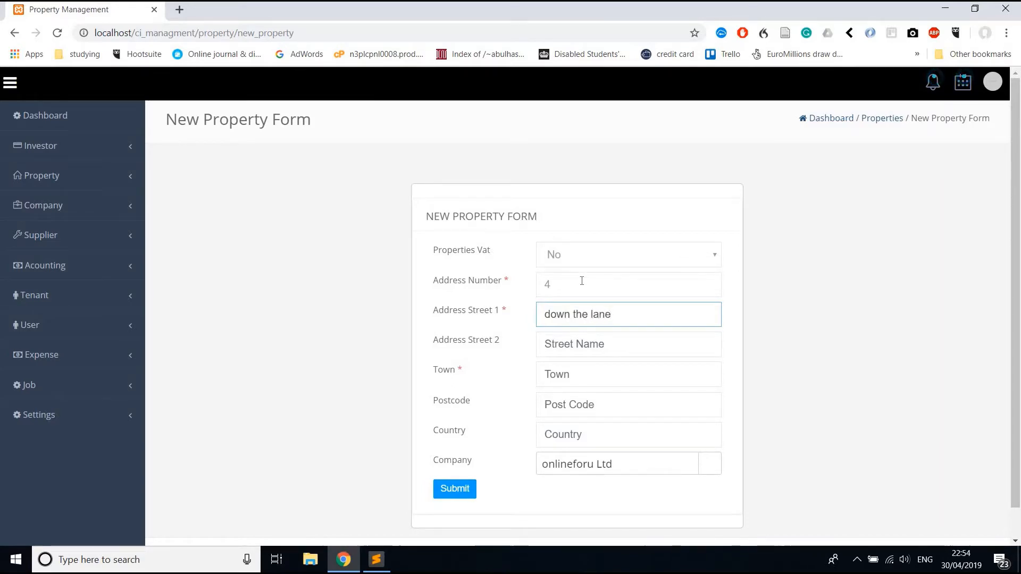
key(Tab)
key(Tab)
text(mand)
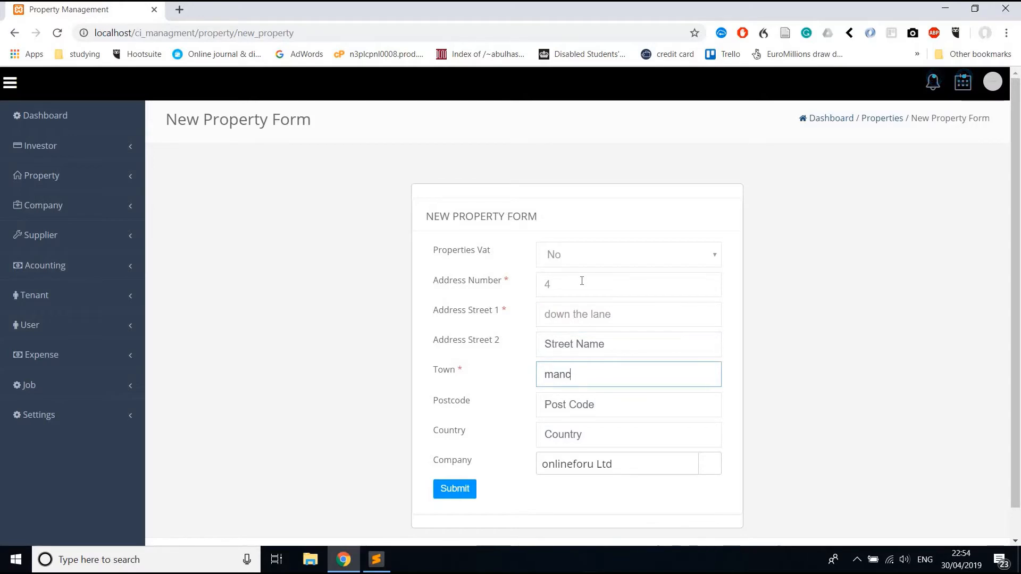
text(hester)
key(Tab)
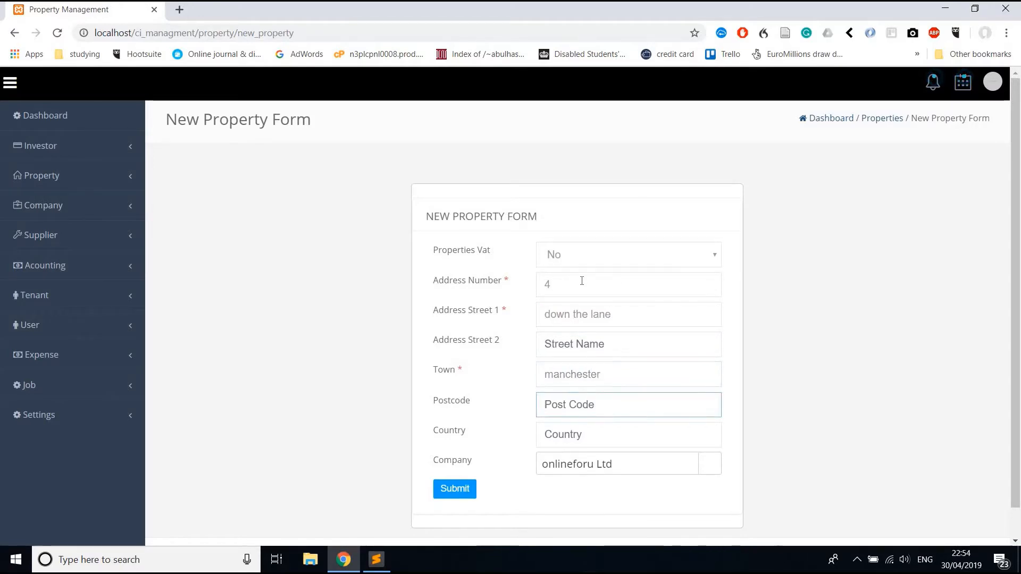
key(Tab)
key(Tab)
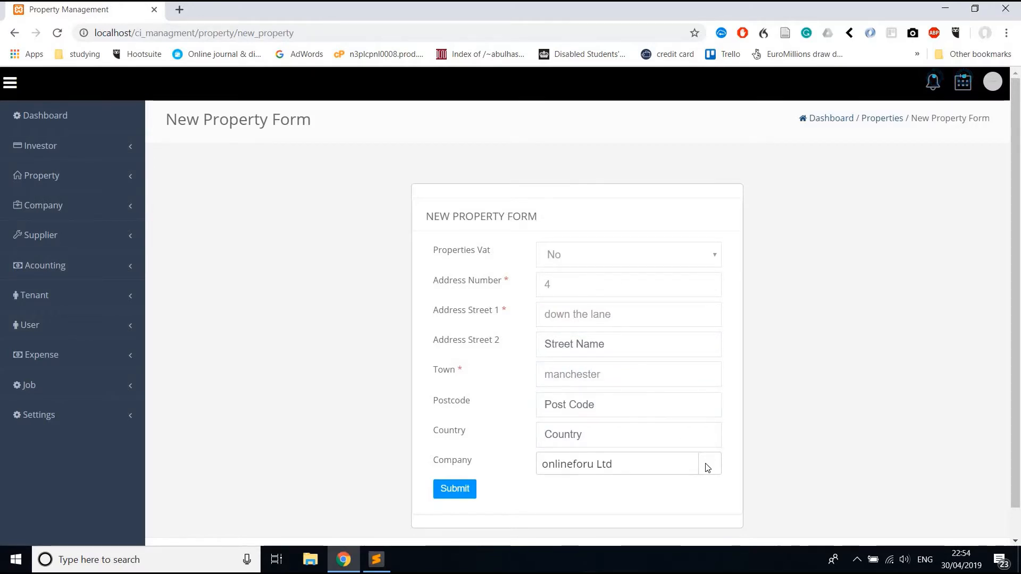
click(676, 465)
click(554, 433)
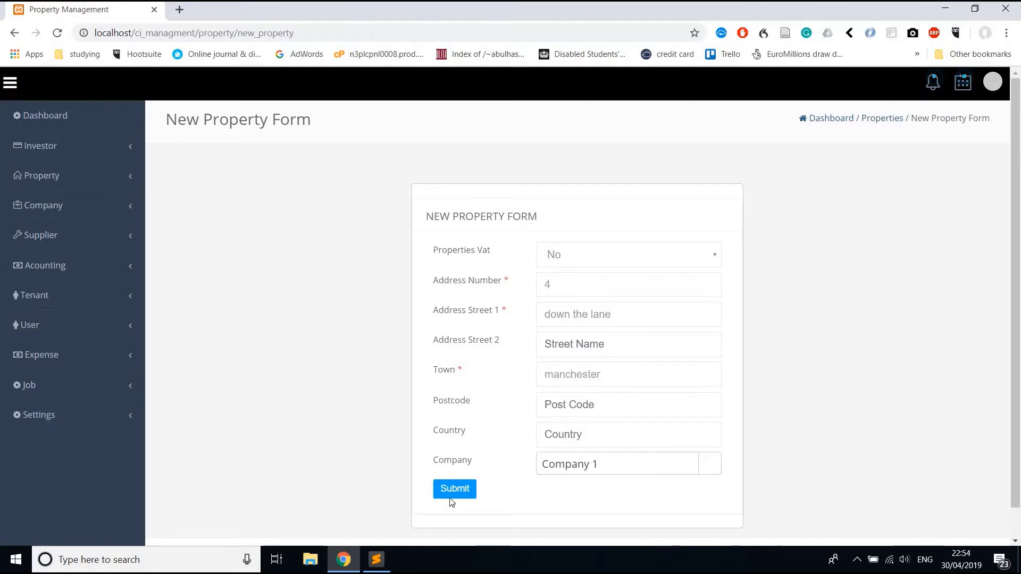
click(453, 496)
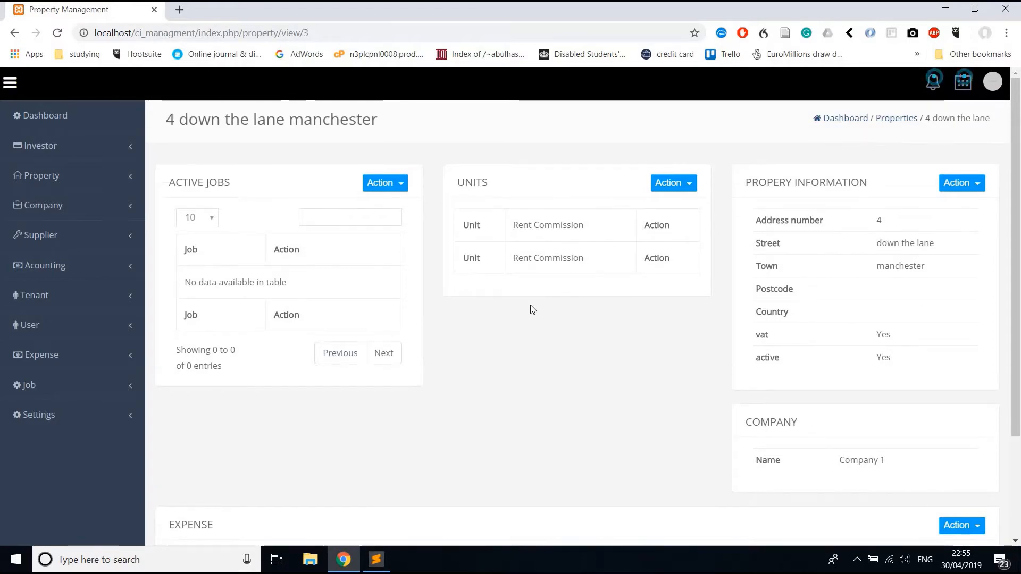
Look over the empty jobs and units tables, then bring up the Units panel's actions.
scroll(886, 321, down, 2)
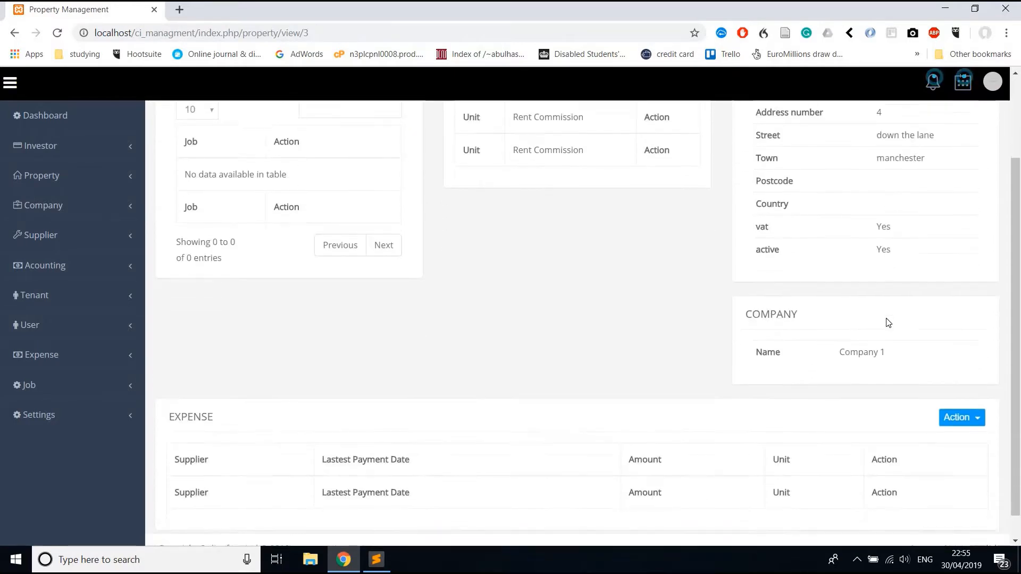
scroll(885, 321, up, 2)
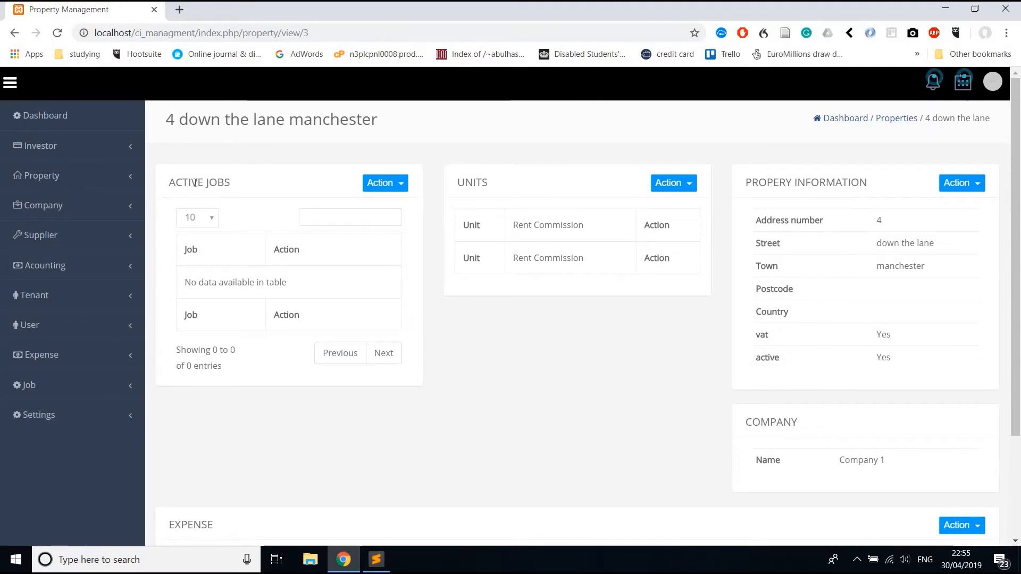
triple_click(196, 183)
scroll(154, 445, down, 2)
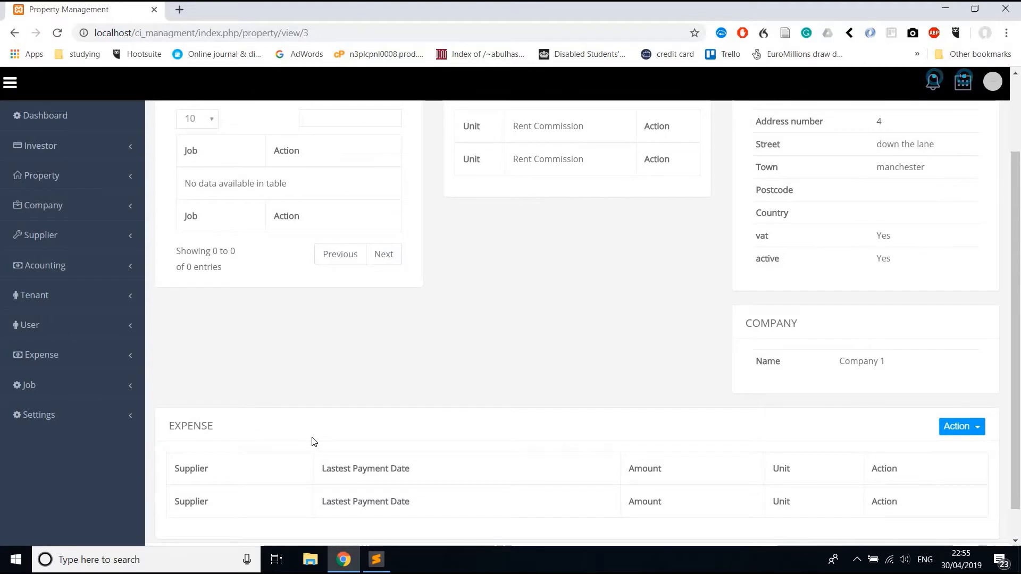
scroll(563, 237, up, 2)
click(659, 175)
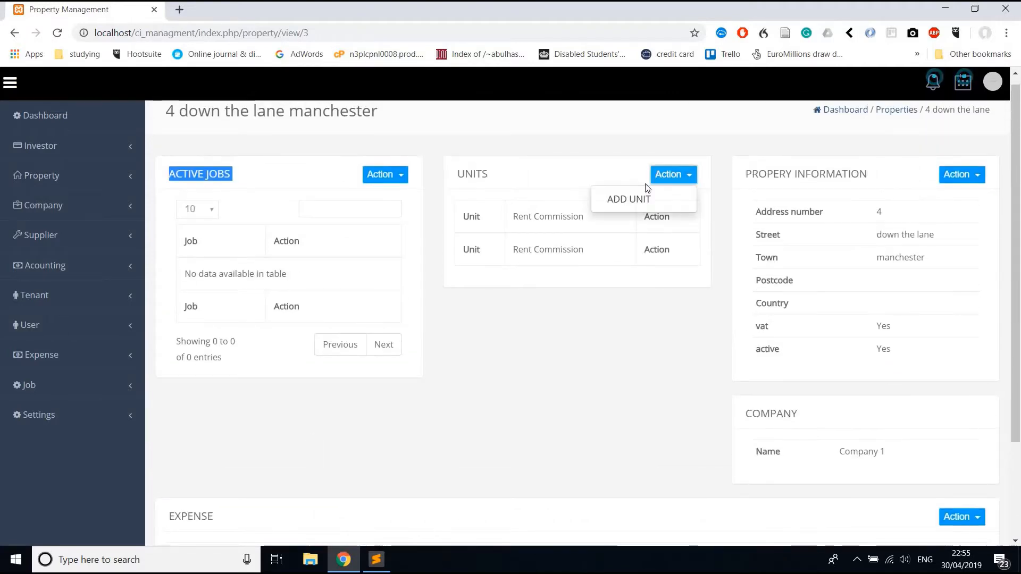
Add unit 'Default' with 10% rent commission and open the new unit's page.
click(633, 199)
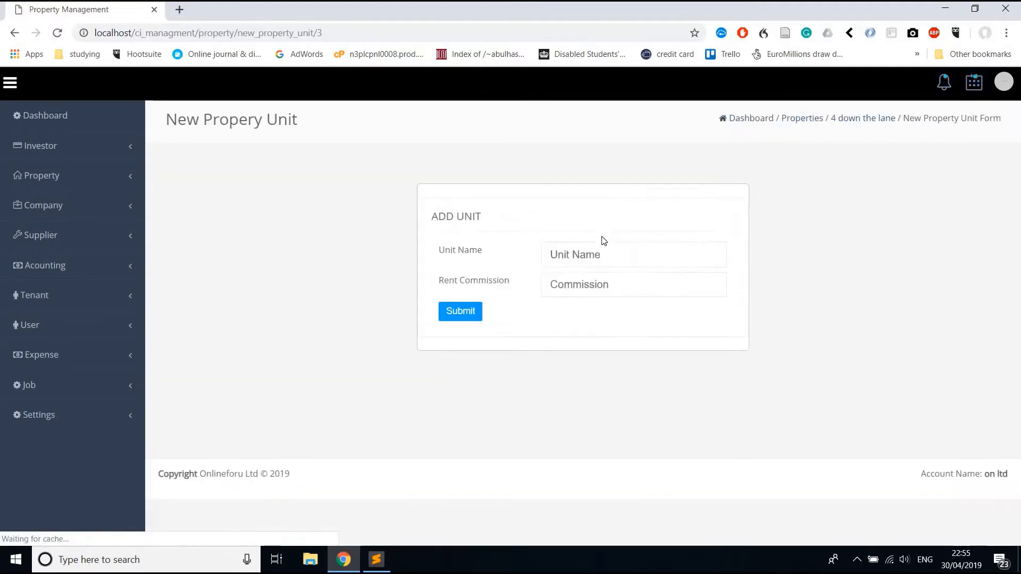
click(601, 246)
text(D)
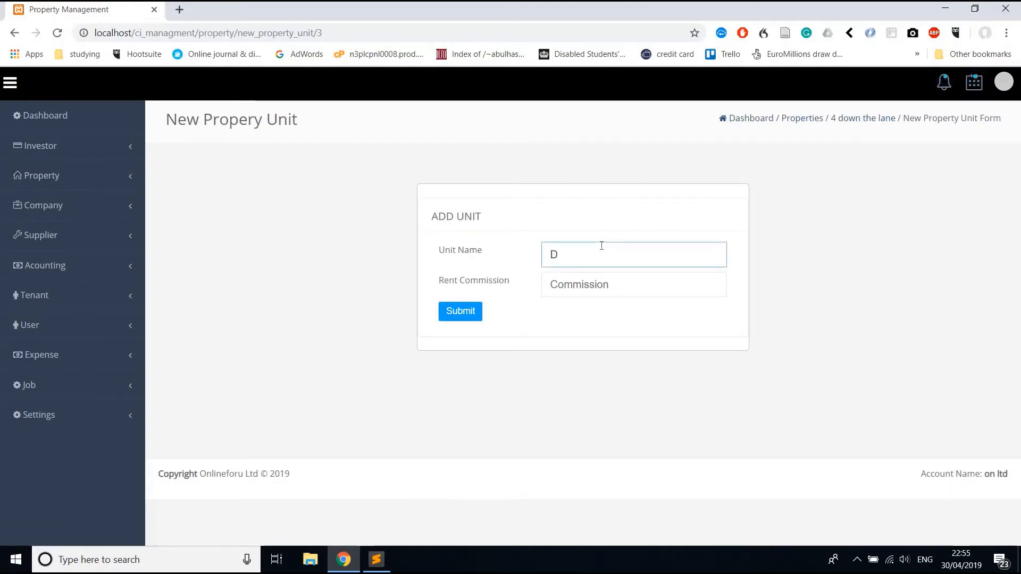
text(efa)
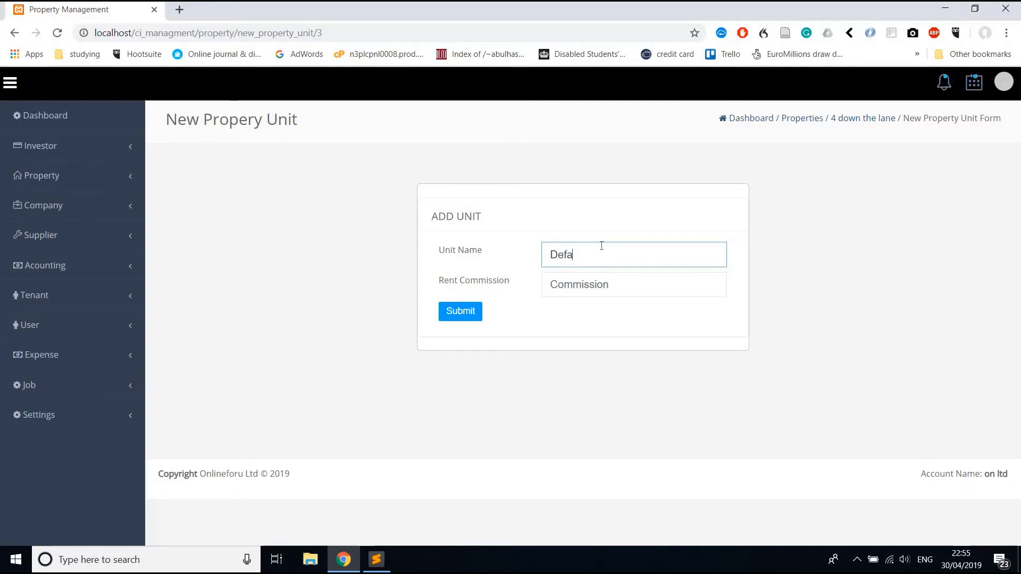
text(ult)
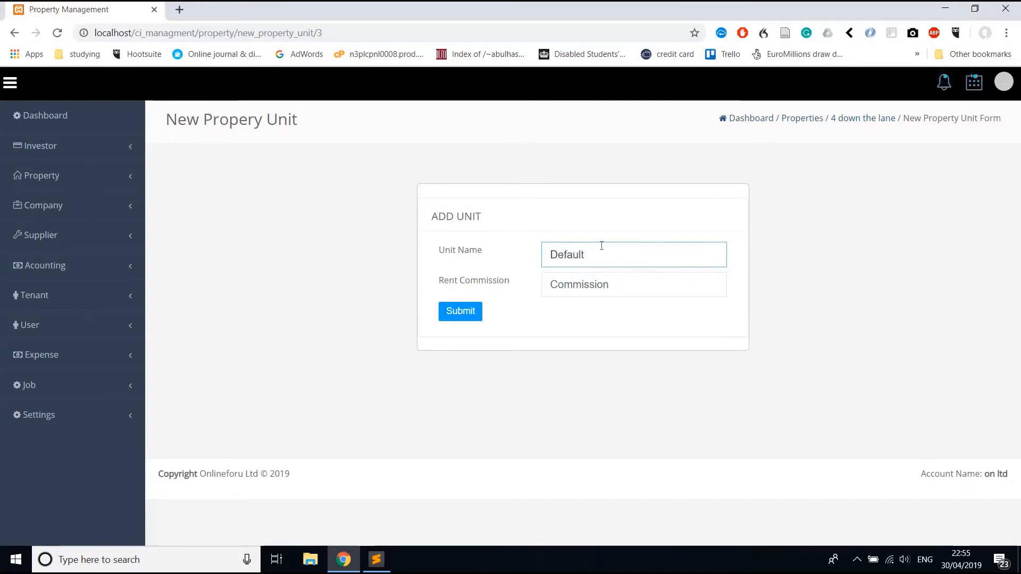
key(Tab)
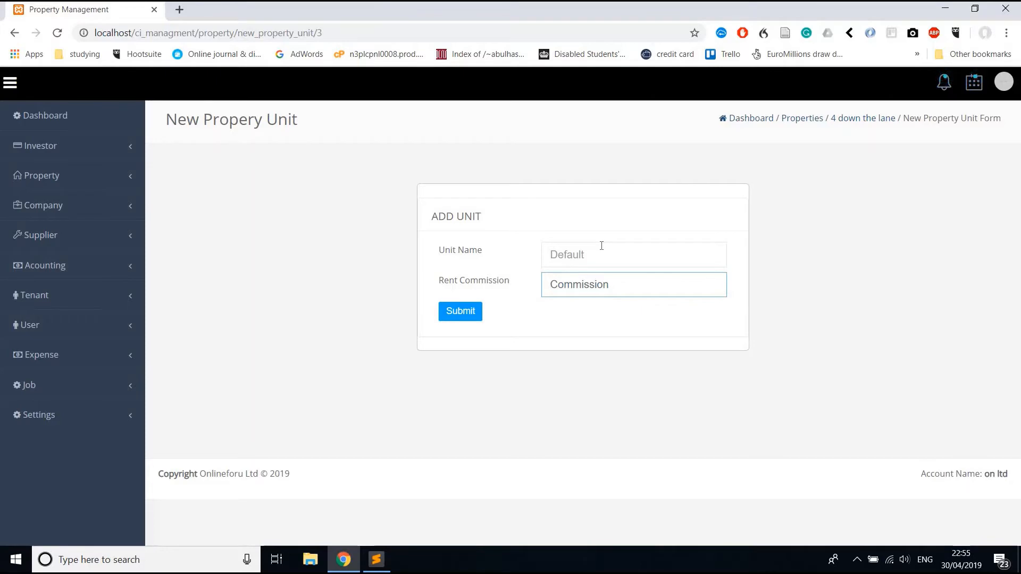
text(10)
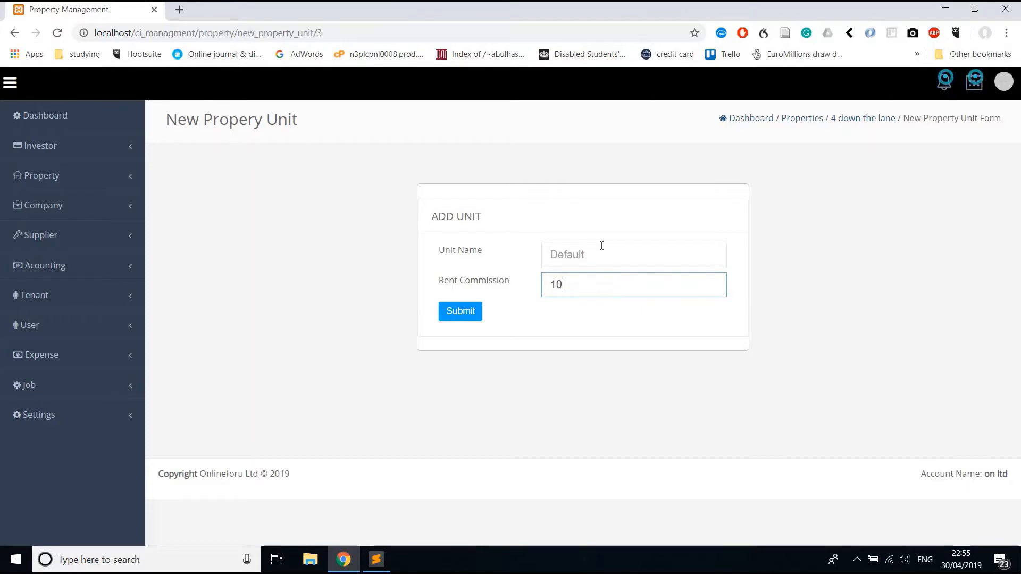
click(478, 319)
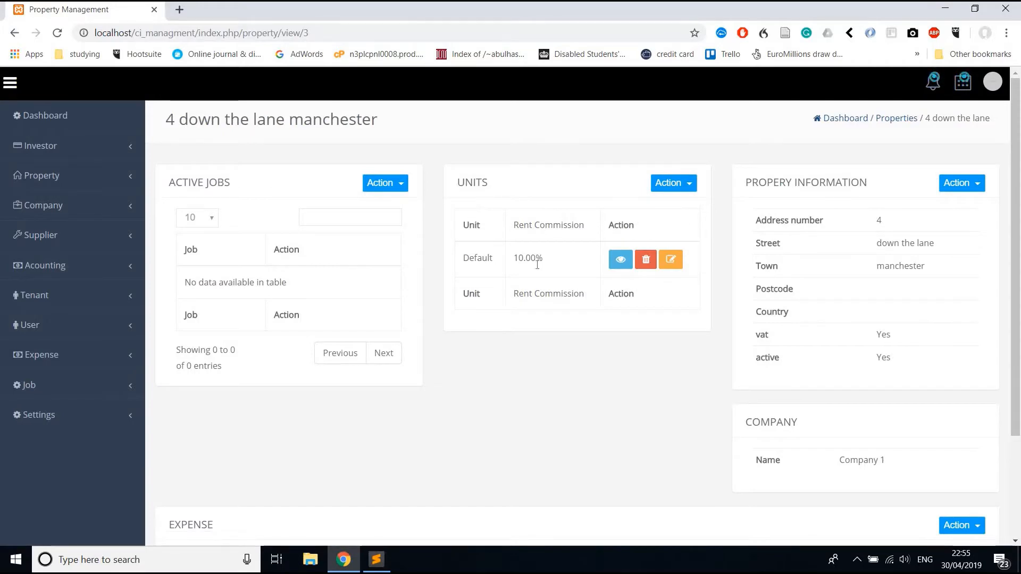
drag(519, 258, 576, 257)
click(626, 263)
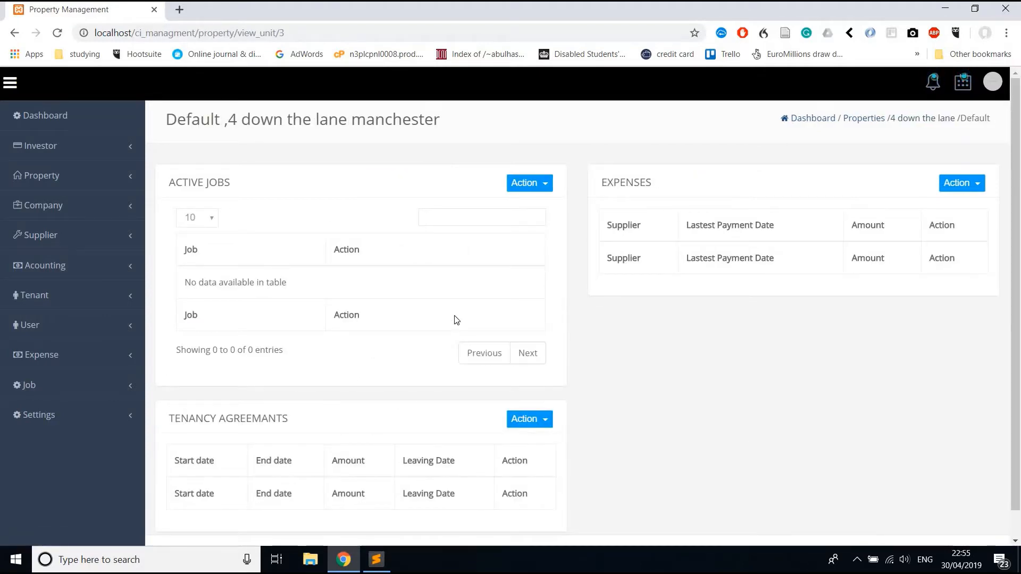
Start a new tenancy agreement for the Default unit.
scroll(457, 319, down, 1)
click(522, 398)
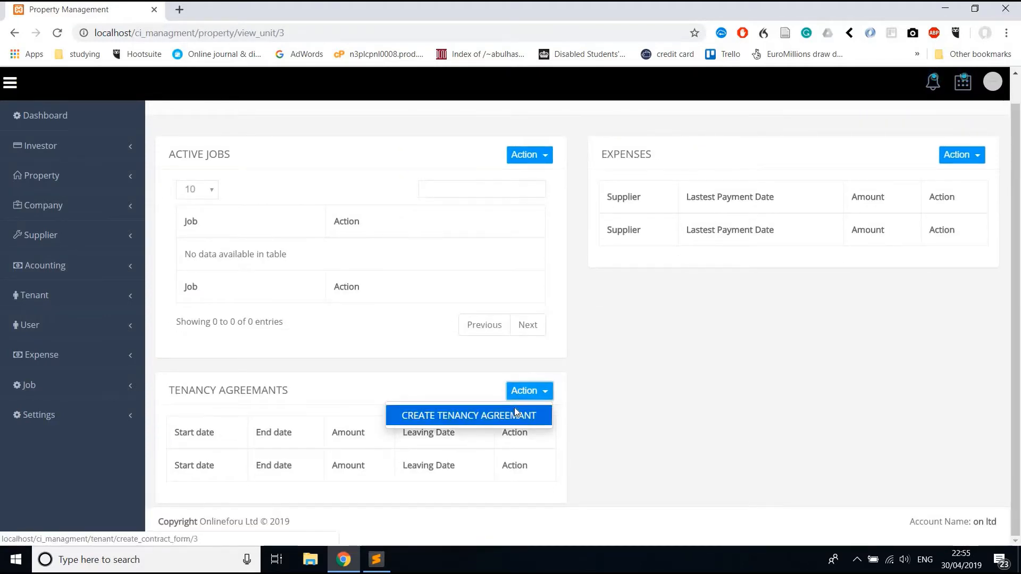
click(515, 408)
Open the Create Tenant Form link in a new browser tab.
scroll(584, 223, down, 2)
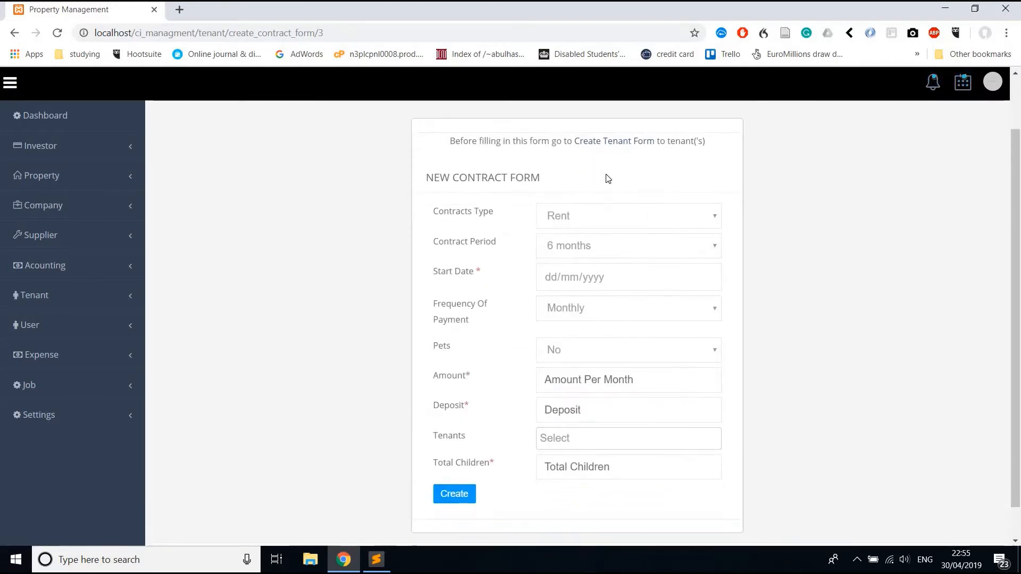
right_click(603, 147)
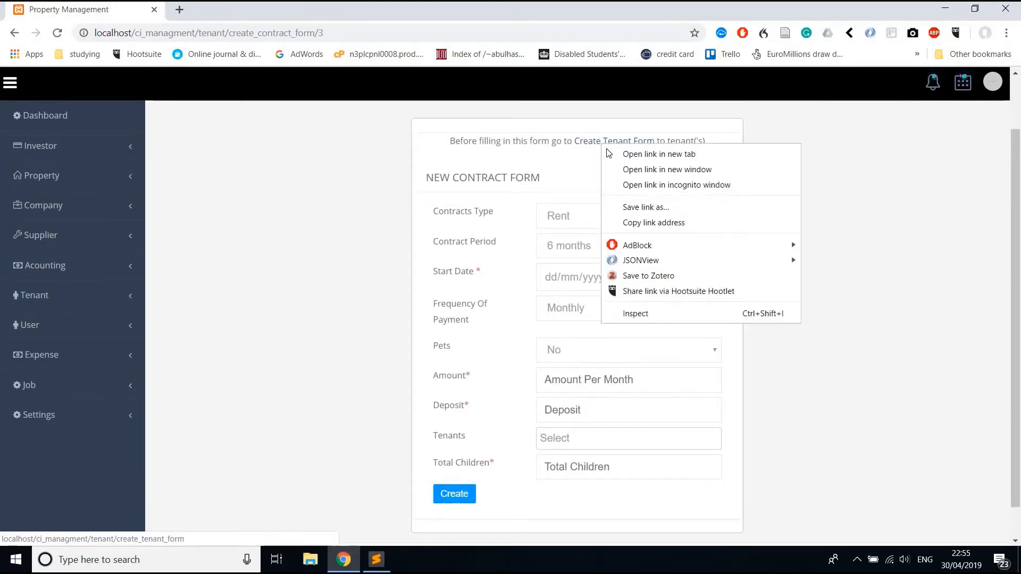
click(612, 154)
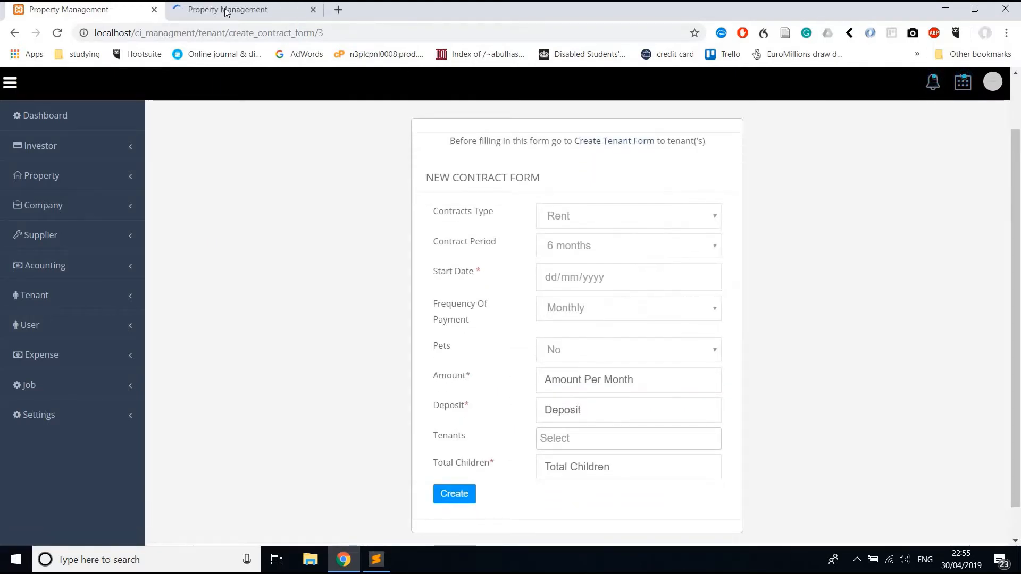
click(226, 10)
scroll(597, 270, down, 1)
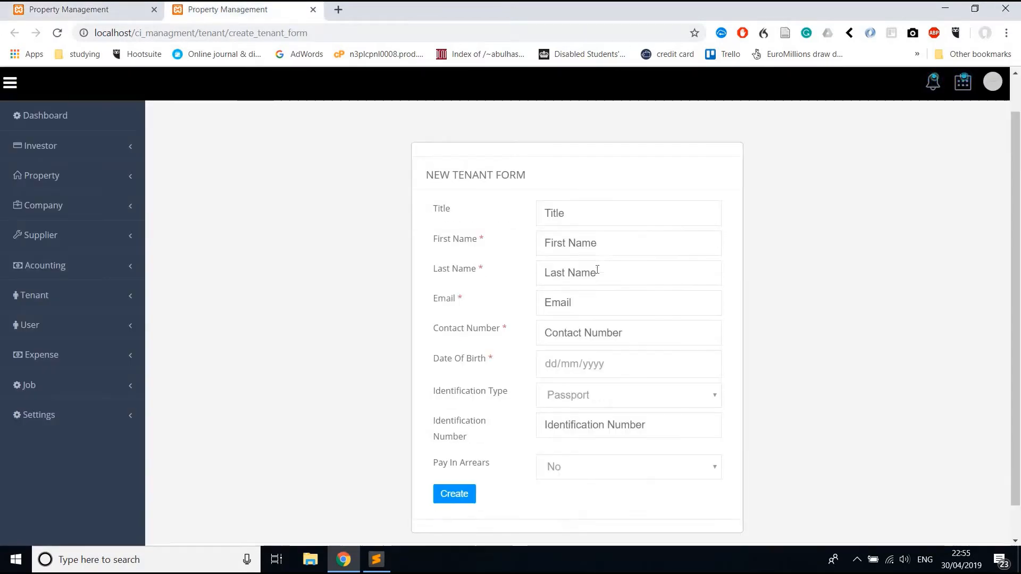
scroll(598, 270, down, 1)
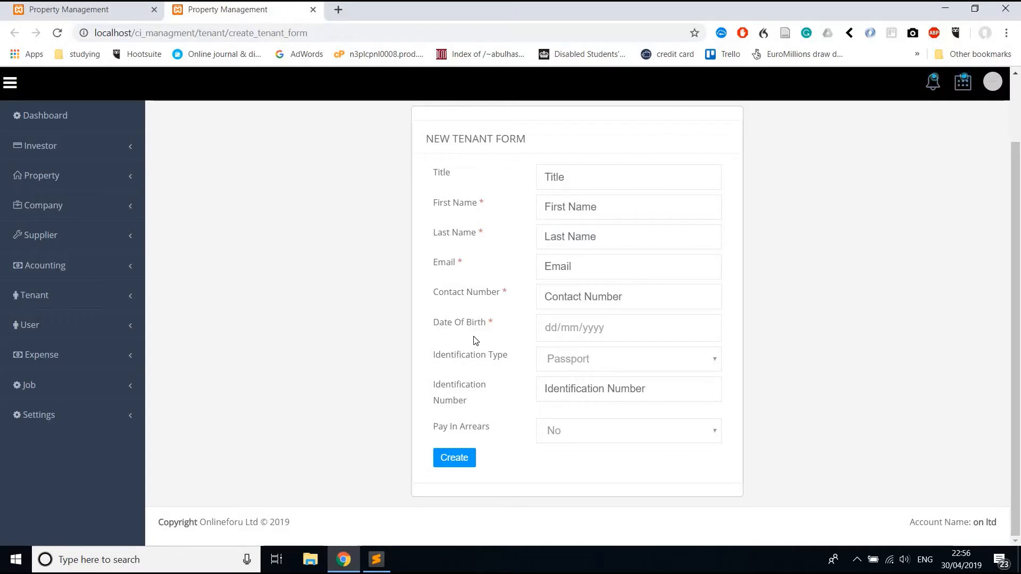
scroll(475, 342, up, 2)
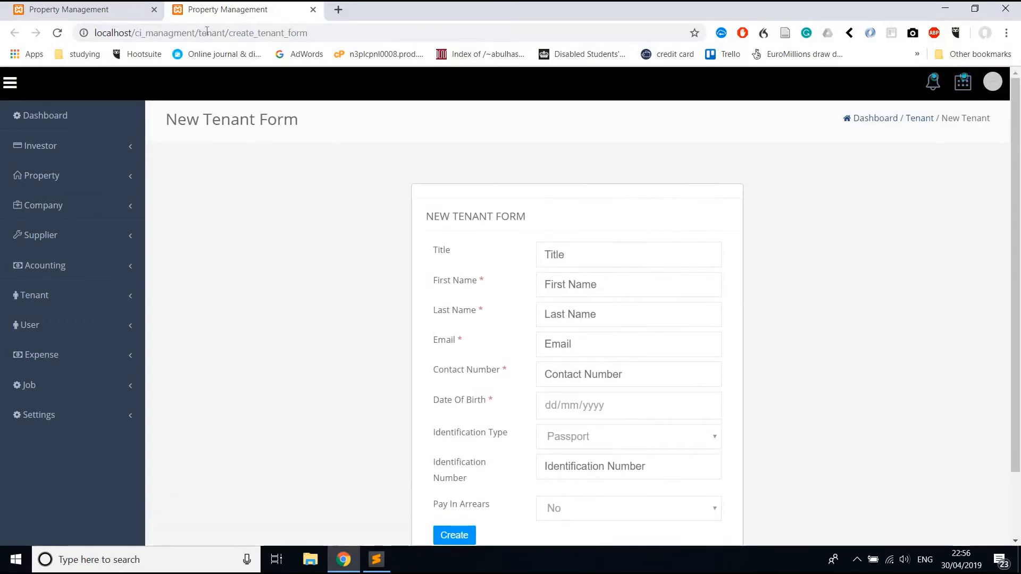
click(128, 11)
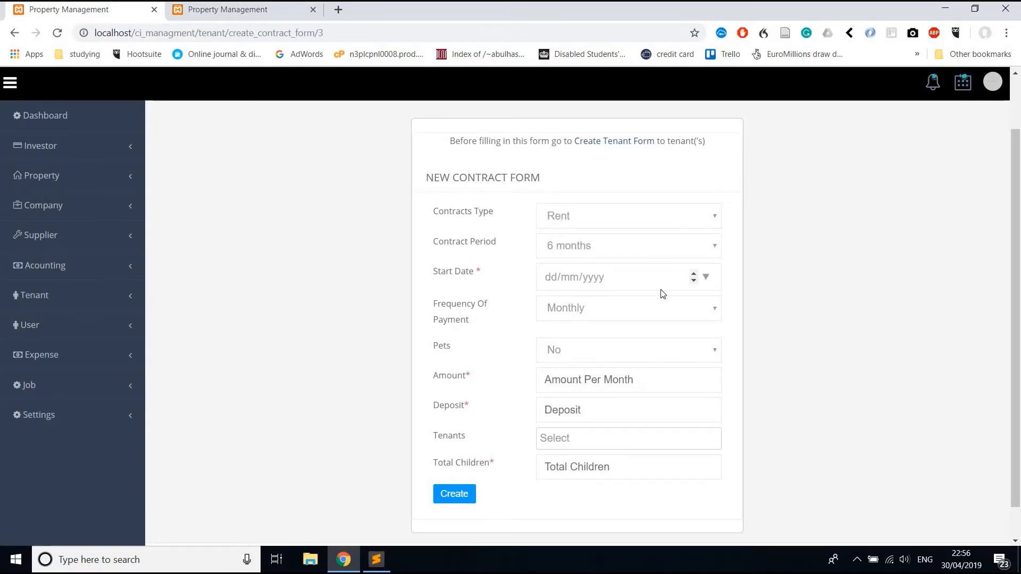
Set start date 30/04/2019, monthly amount 1000 and deposit 1200.
click(706, 277)
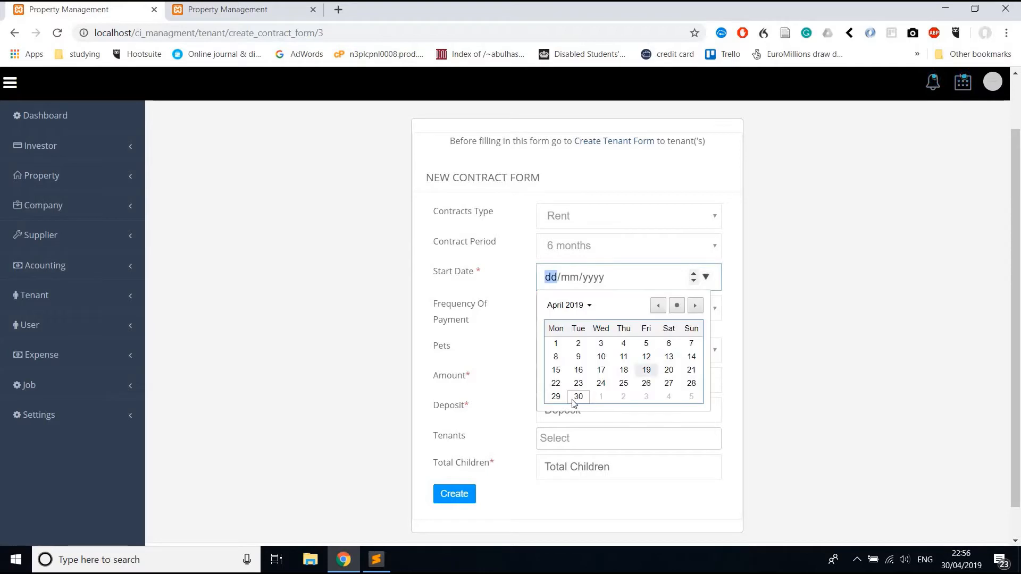
click(575, 400)
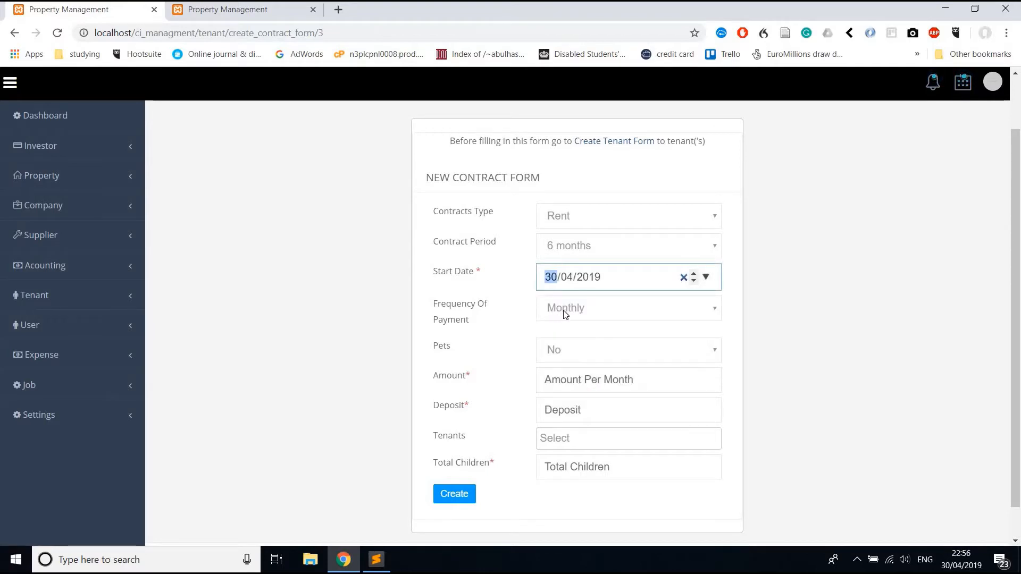
click(572, 389)
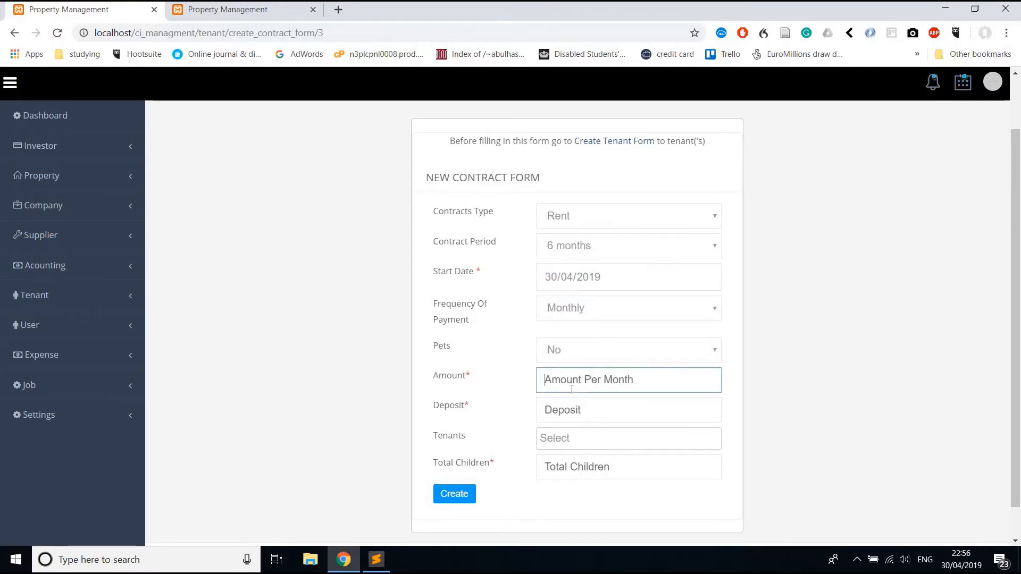
text(1000)
key(Tab)
text(12)
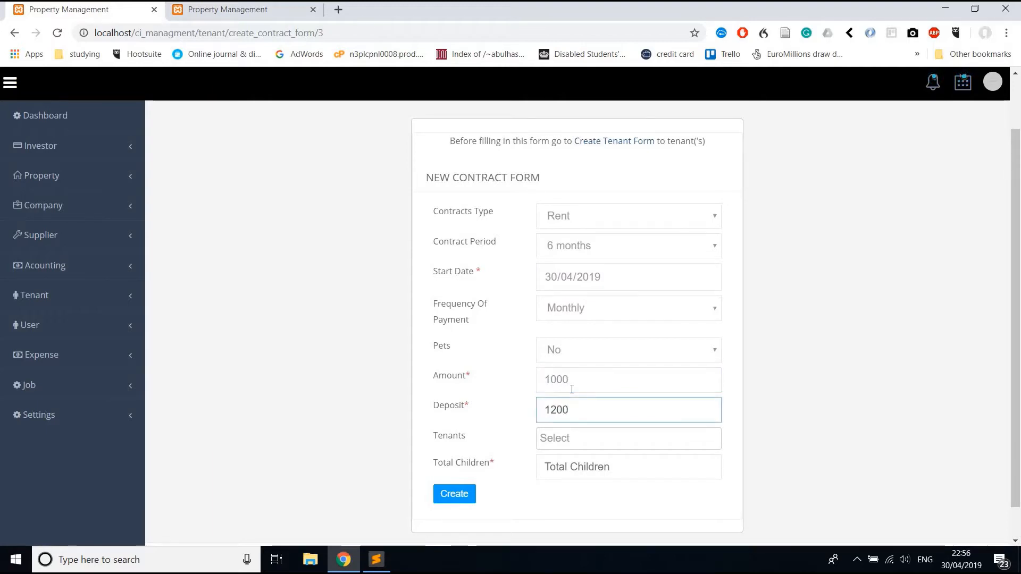
key(Tab)
Add the listed tenant, enter 0 total children, and create the contract.
click(586, 446)
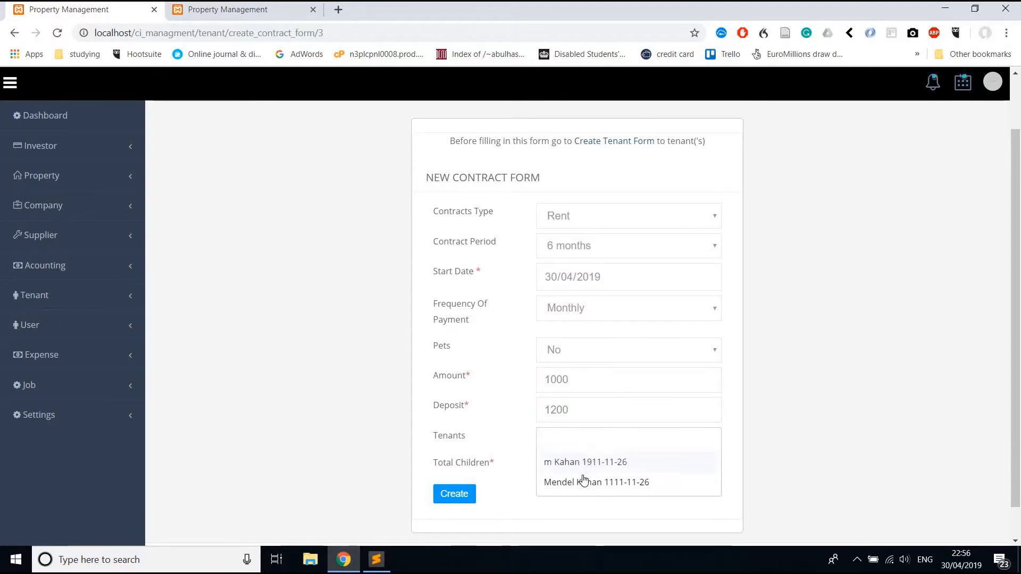
click(585, 480)
scroll(483, 413, down, 1)
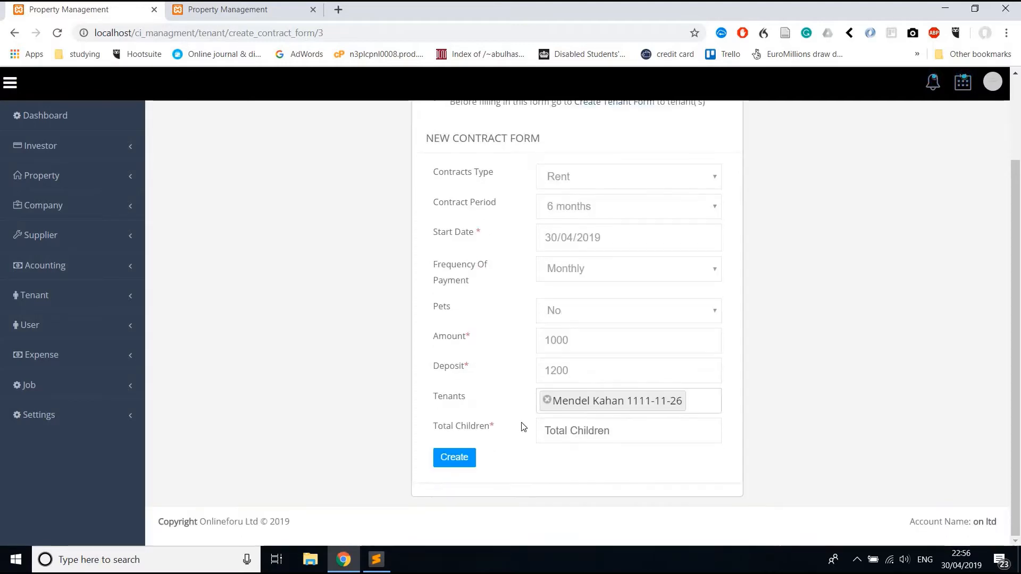
click(548, 431)
text(0)
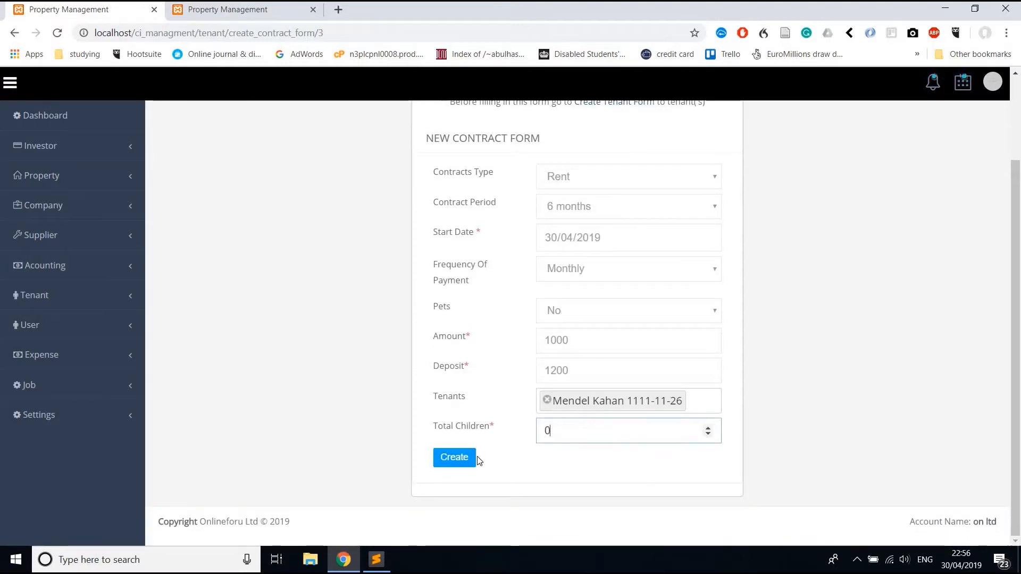
click(461, 463)
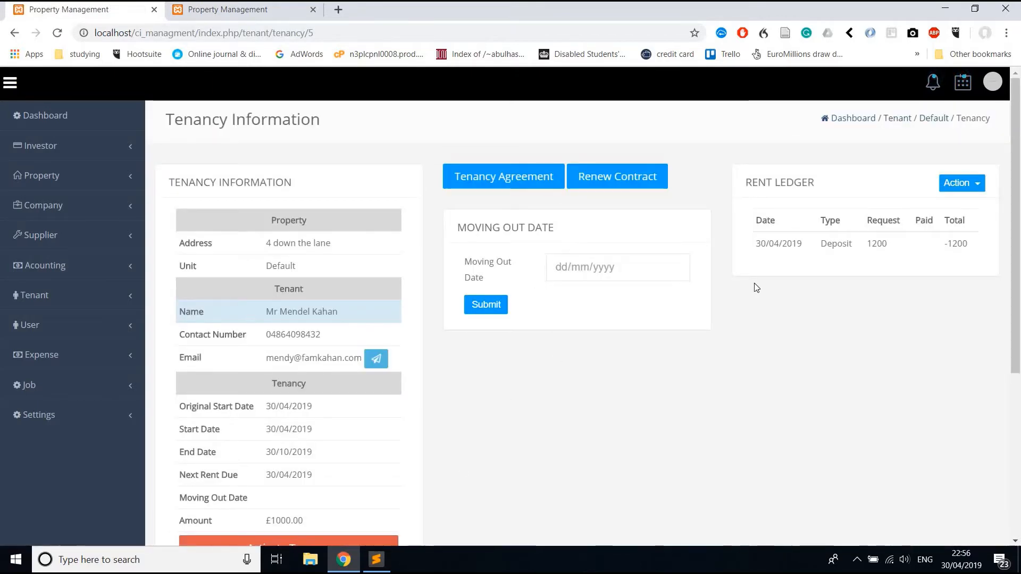
Check the 1200 deposit ledger entry, then save the tenancy agreement as file.pdf.
drag(819, 262, 770, 306)
click(771, 306)
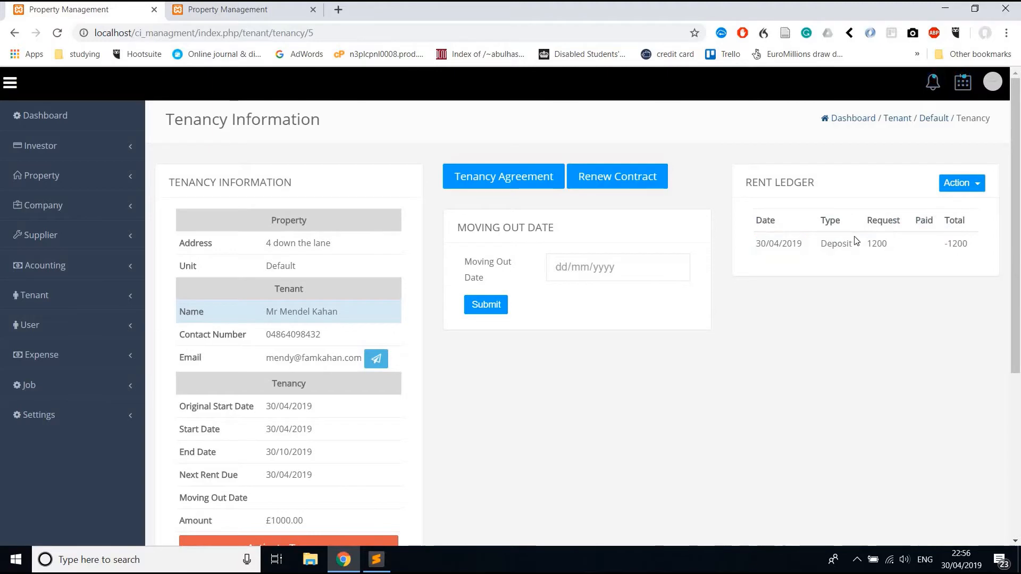
double_click(958, 244)
scroll(612, 305, down, 2)
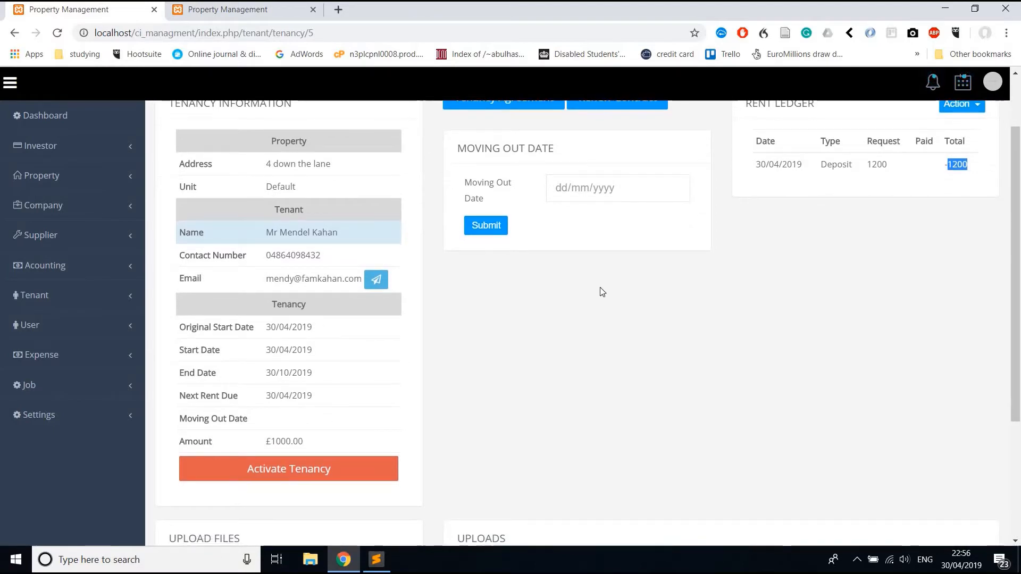
scroll(599, 292, up, 2)
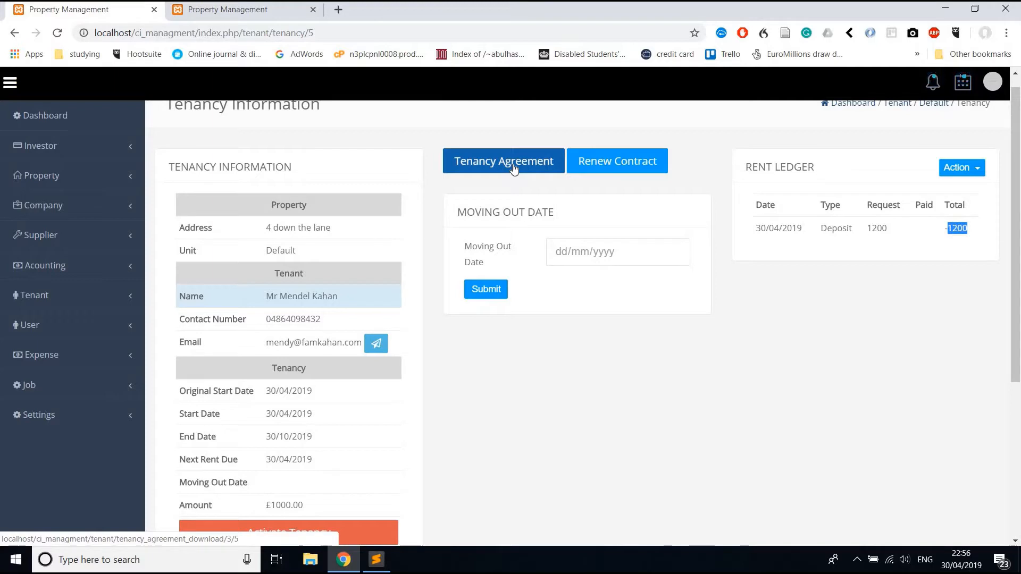
click(513, 169)
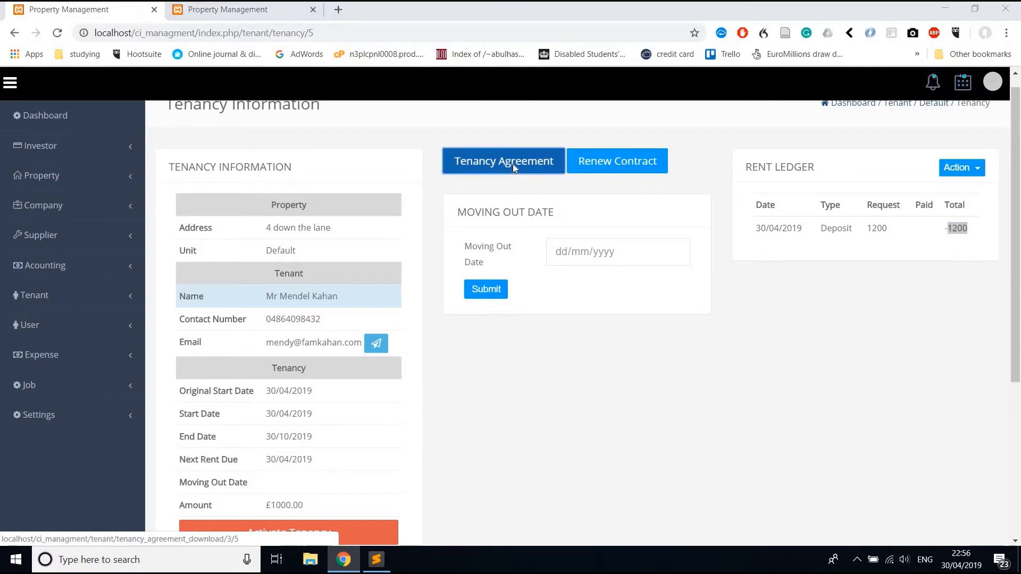
click(400, 295)
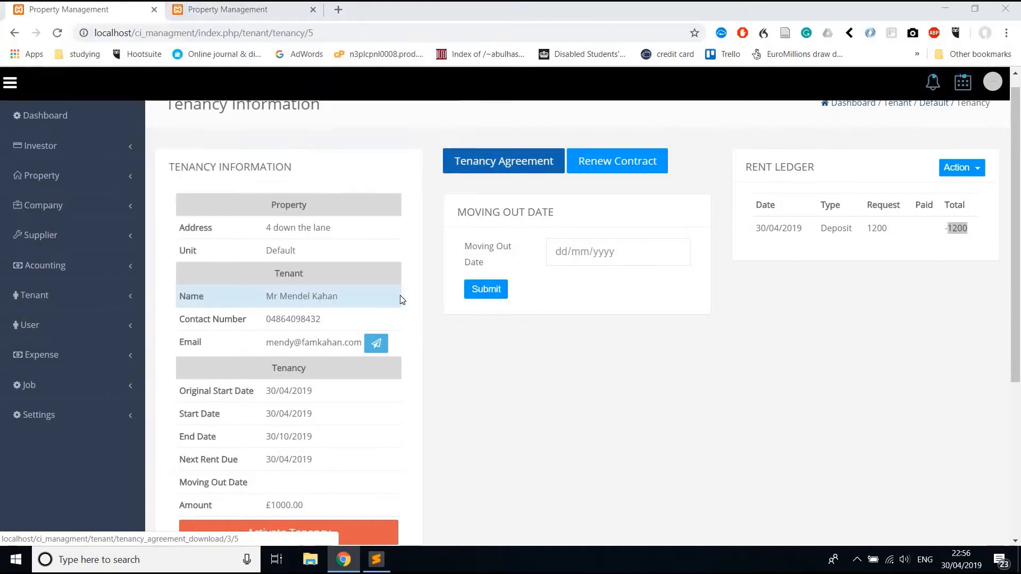
Open the downloaded file.pdf and inspect the landlord and tenant party lines.
click(81, 530)
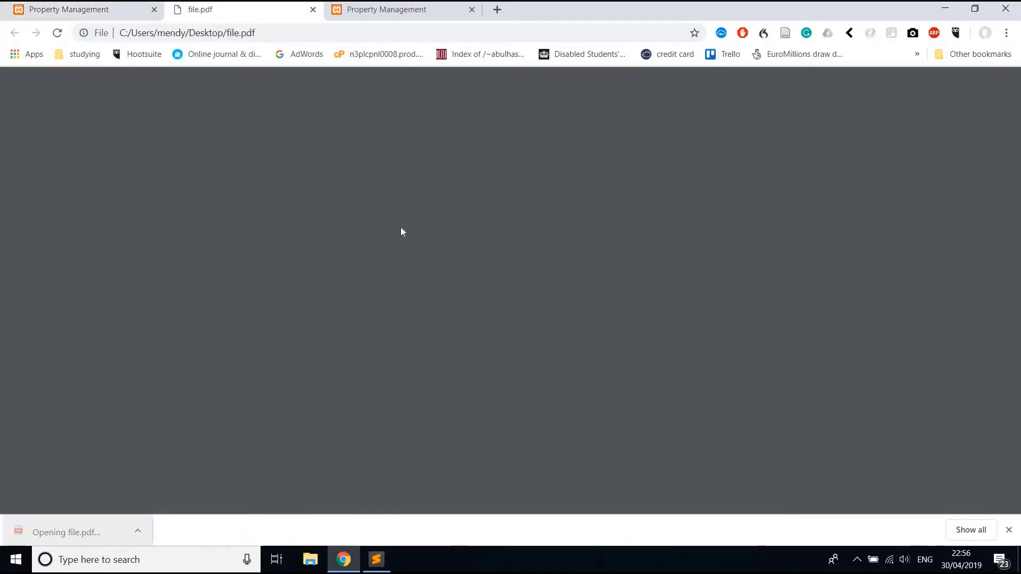
scroll(351, 298, down, 1)
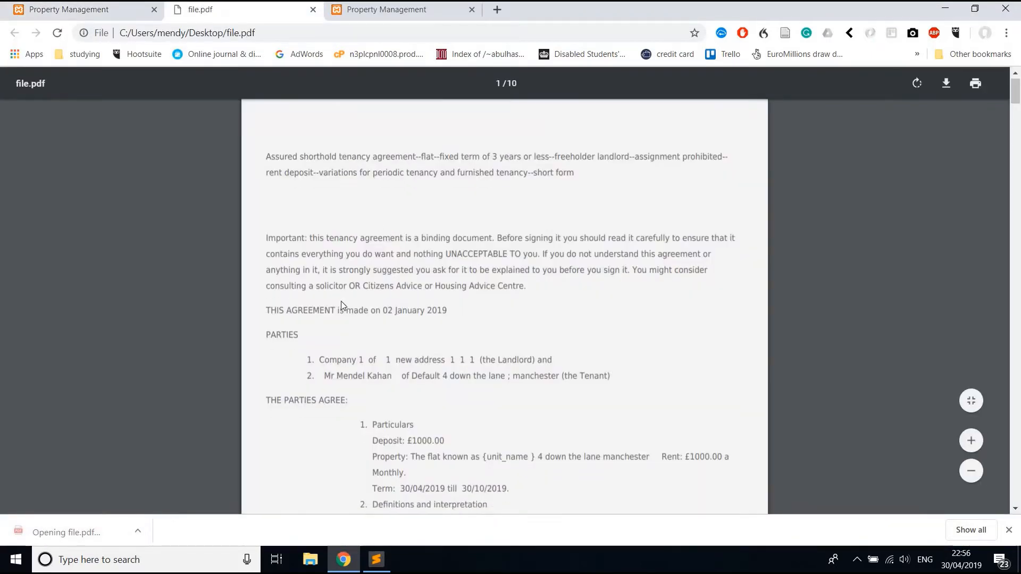
double_click(313, 325)
drag(524, 320, 520, 326)
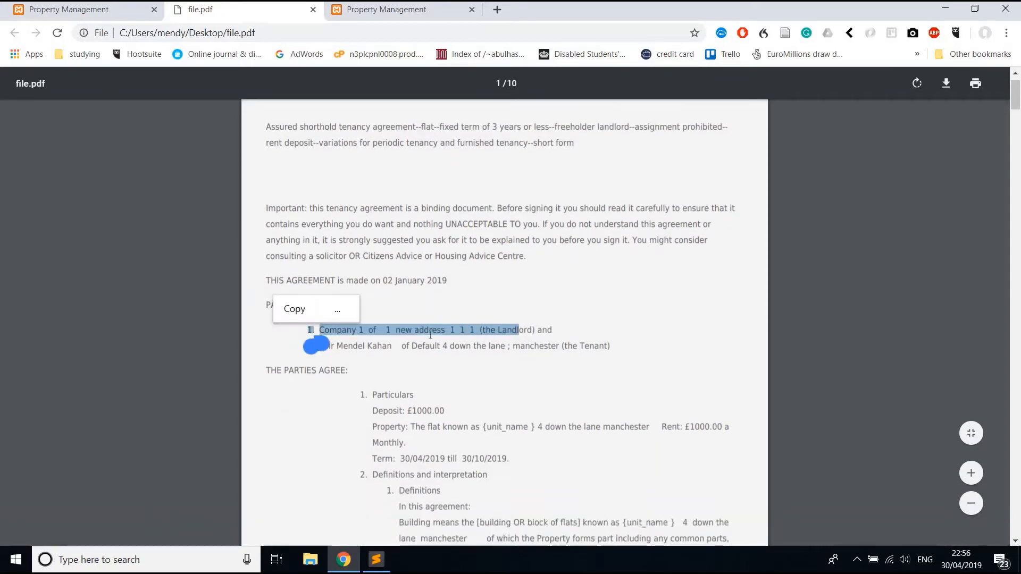
click(360, 330)
triple_click(335, 346)
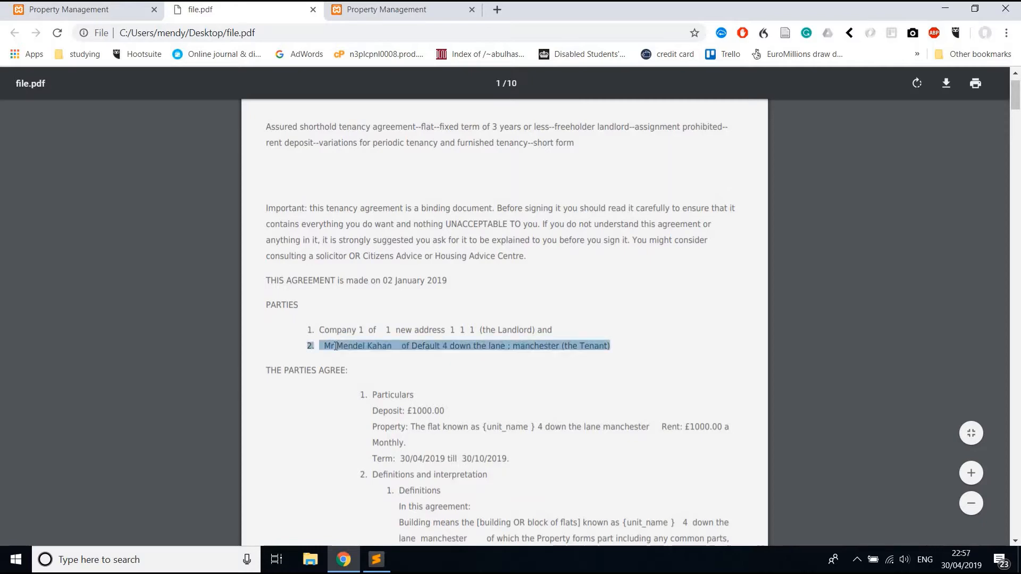
click(336, 346)
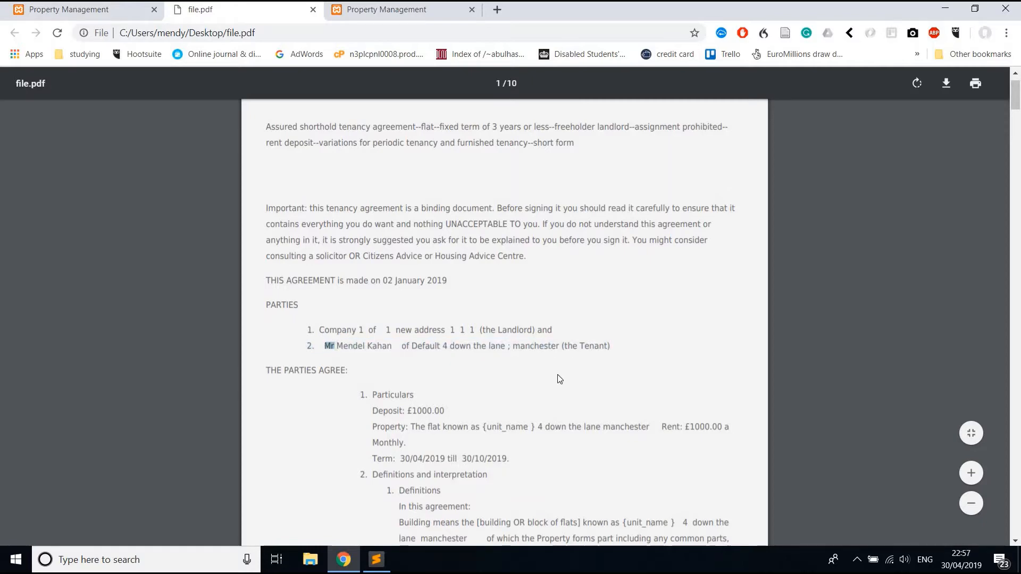
Scroll through the signature and checklist pages, then close the file.pdf tab.
scroll(546, 427, down, 20)
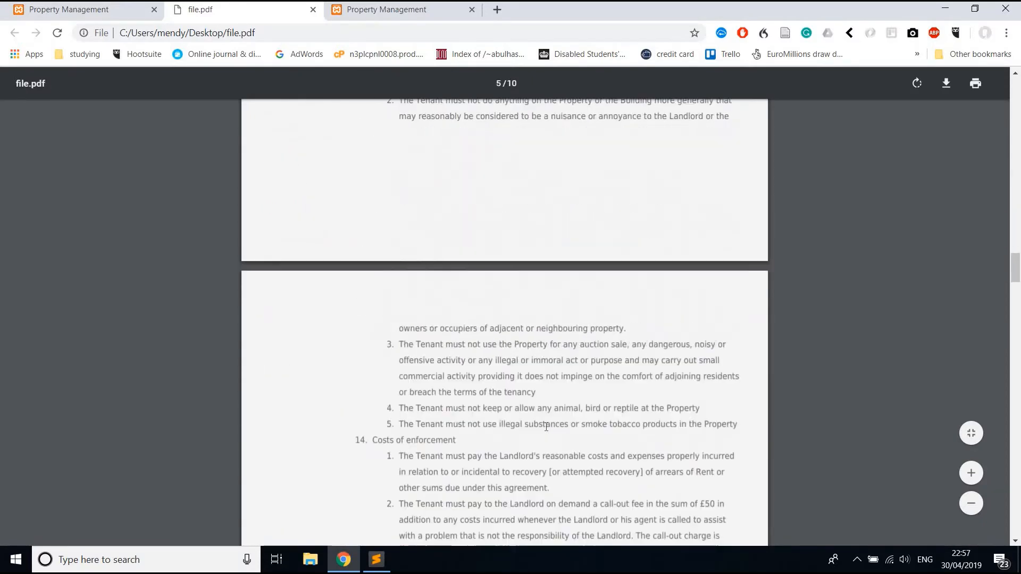
scroll(546, 427, down, 20)
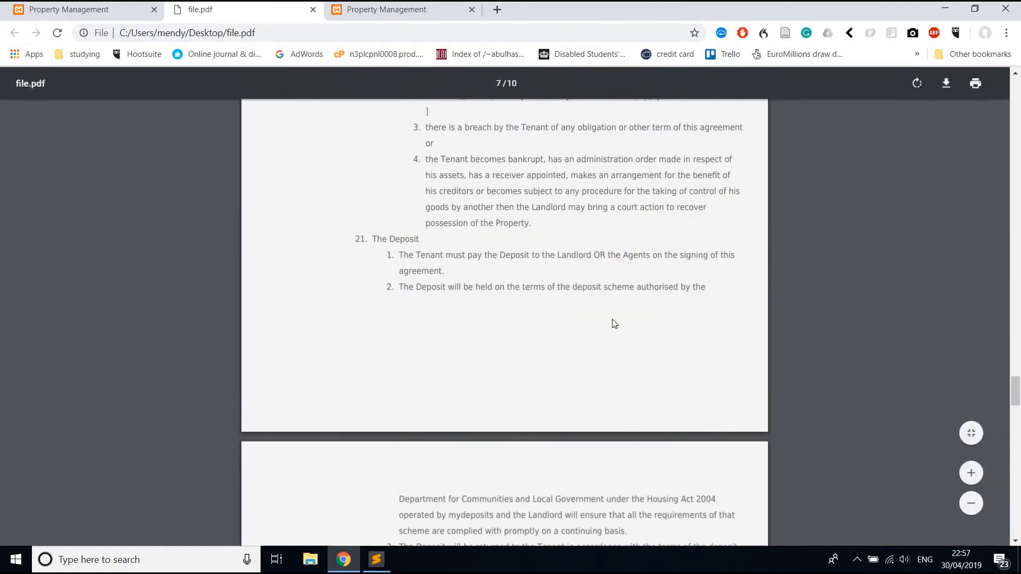
scroll(614, 324, down, 20)
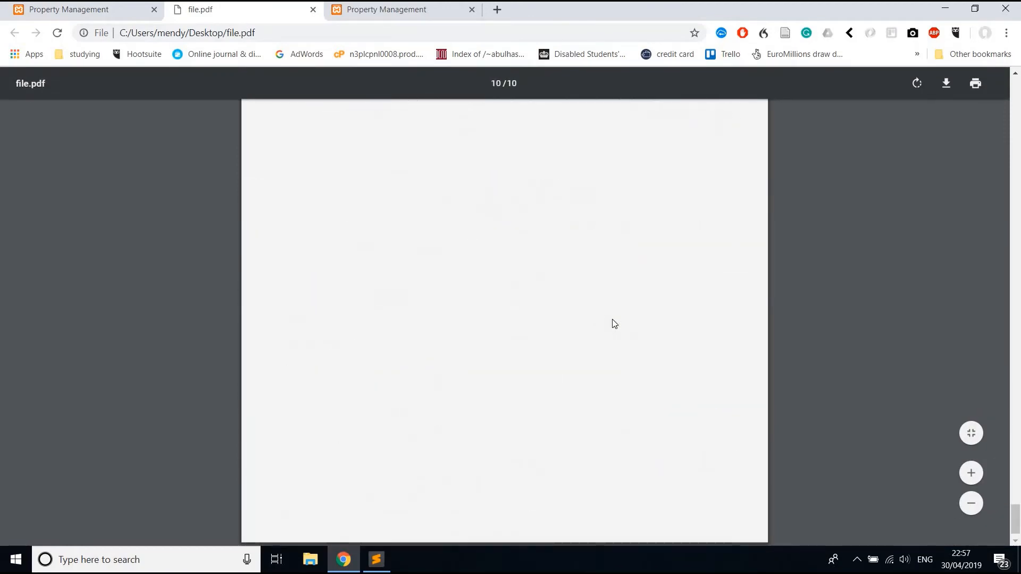
scroll(614, 324, up, 8)
scroll(614, 323, up, 14)
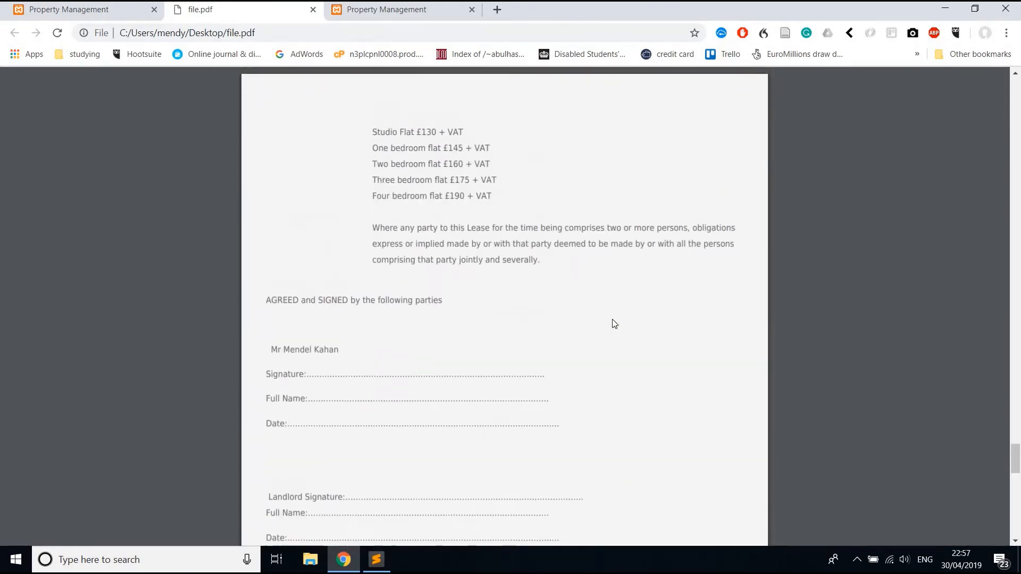
scroll(614, 324, down, 1)
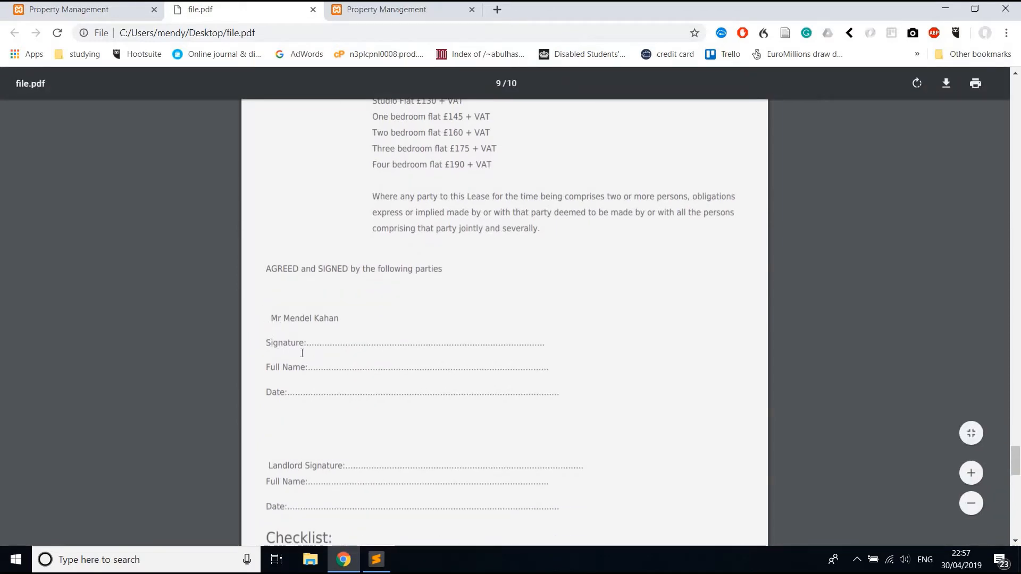
scroll(337, 443, down, 2)
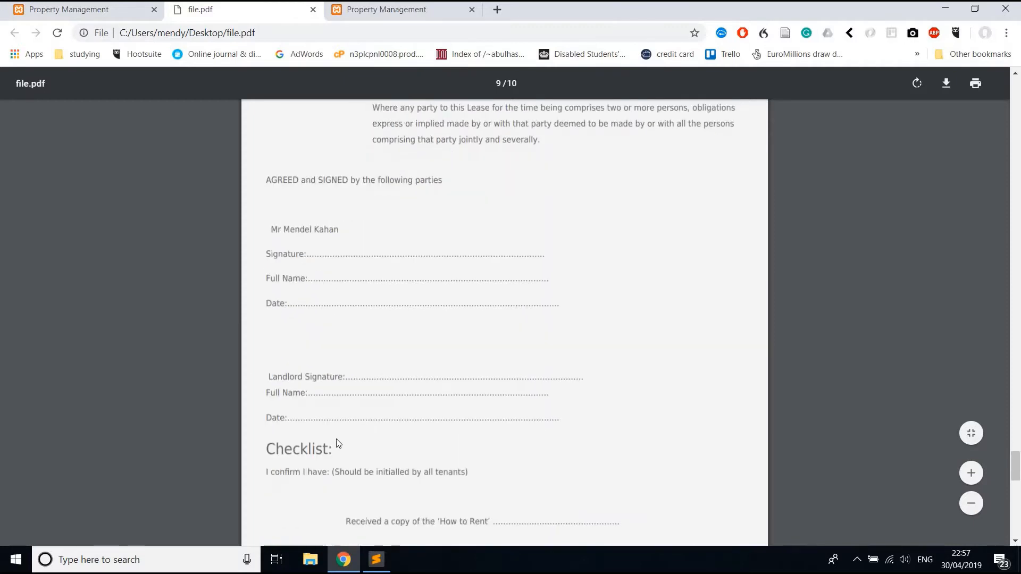
scroll(331, 423, down, 8)
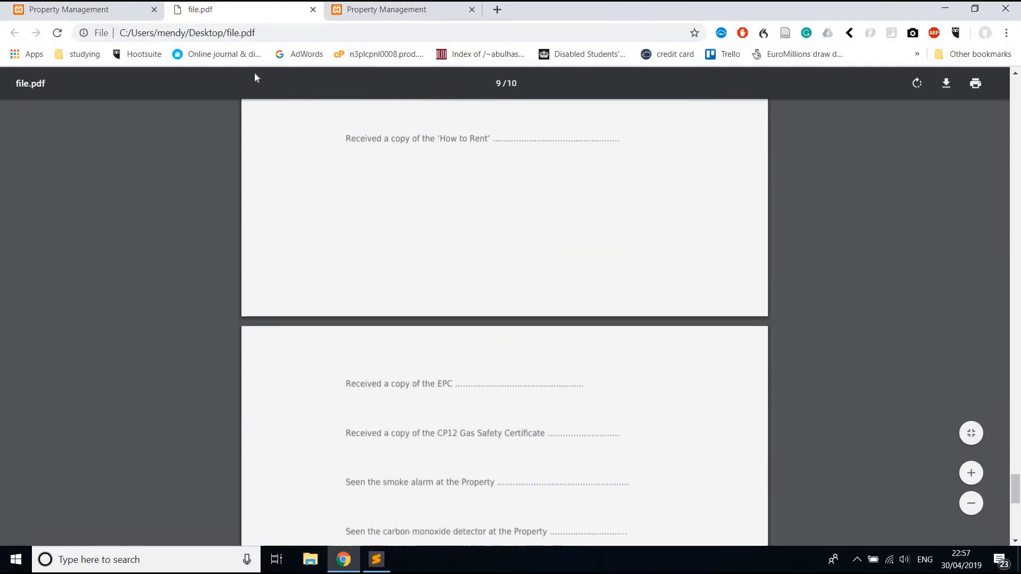
click(312, 9)
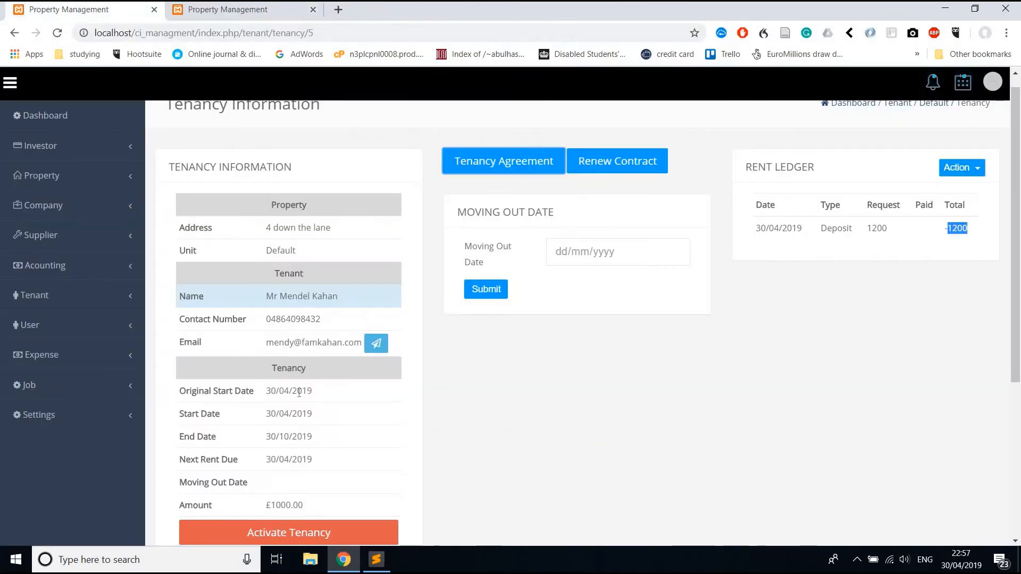
Drag file.pdf from the desktop into the tenancy's drop zone and dismiss the extra file chooser.
scroll(627, 154, down, 2)
scroll(628, 153, down, 3)
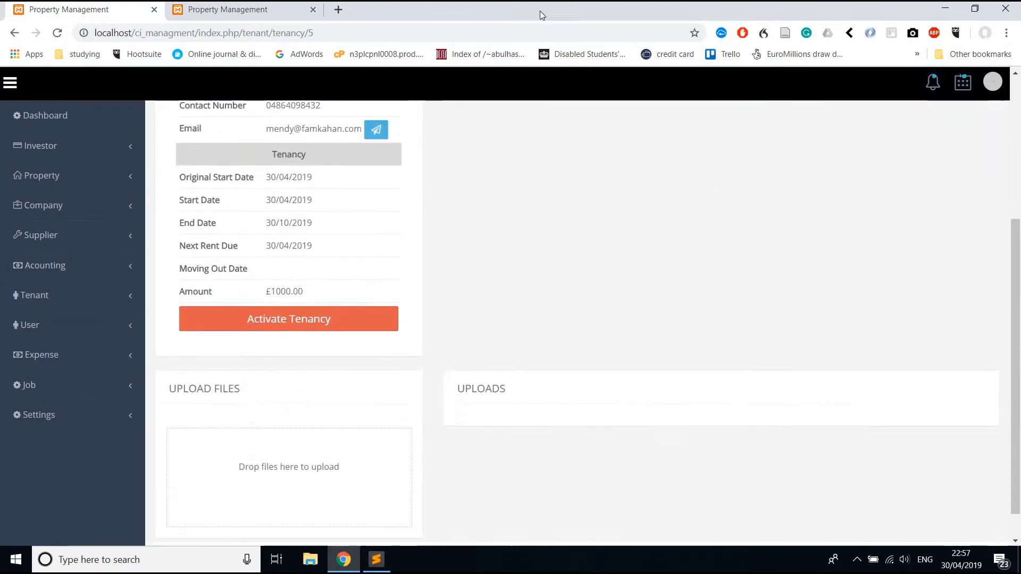
drag(537, 9, 764, 21)
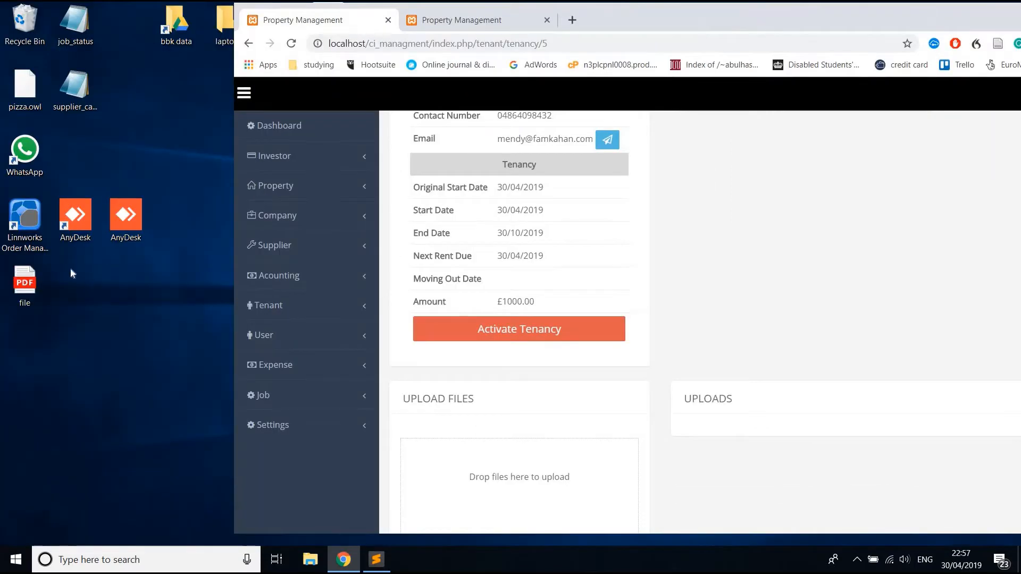
drag(25, 282, 534, 468)
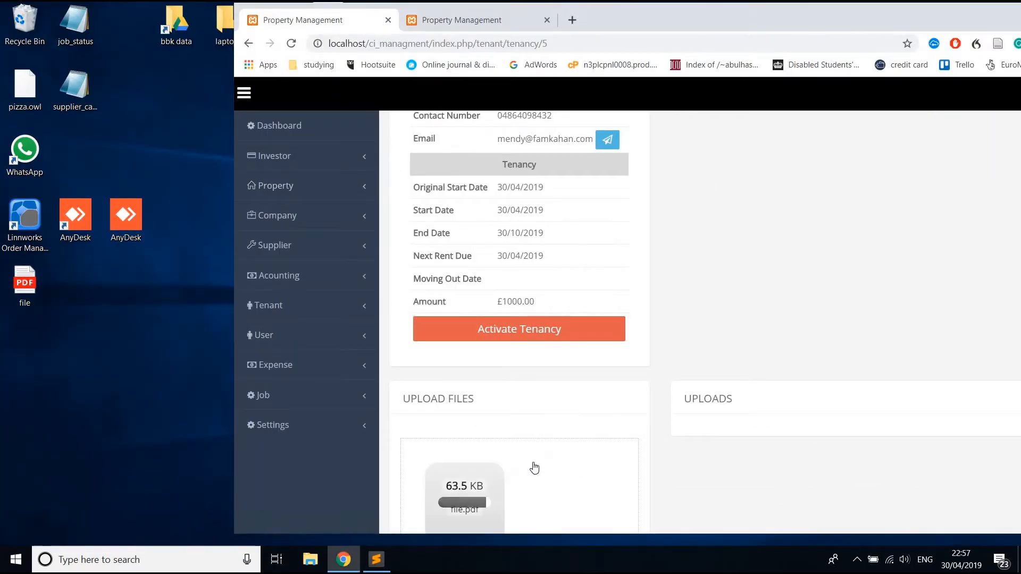
drag(647, 8, 816, 5)
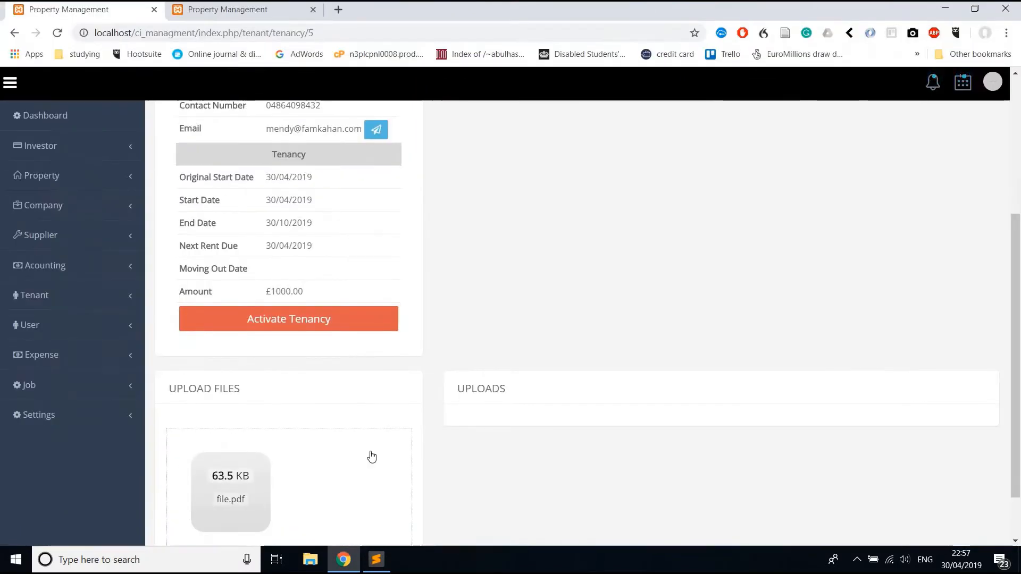
click(373, 456)
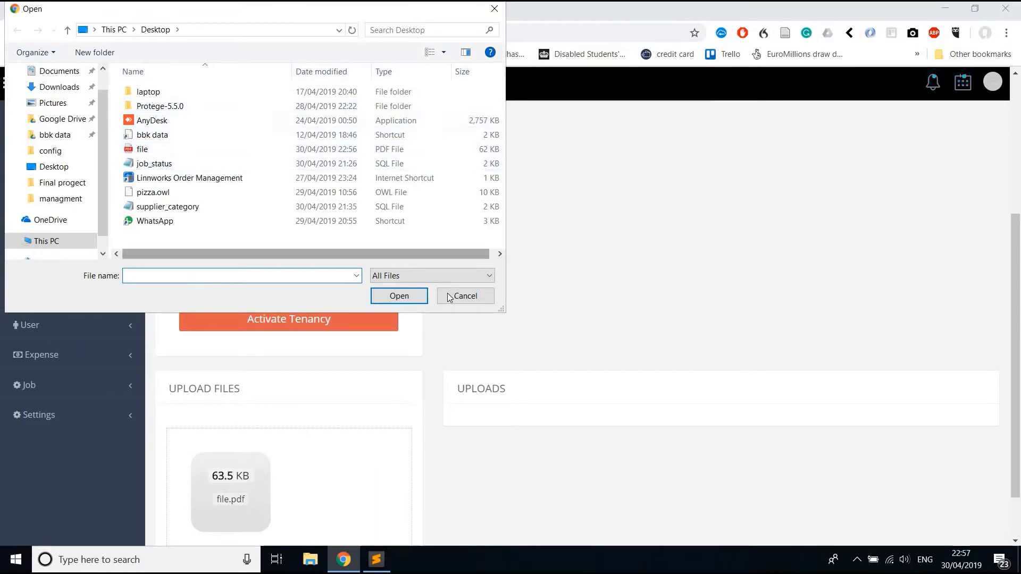
click(463, 296)
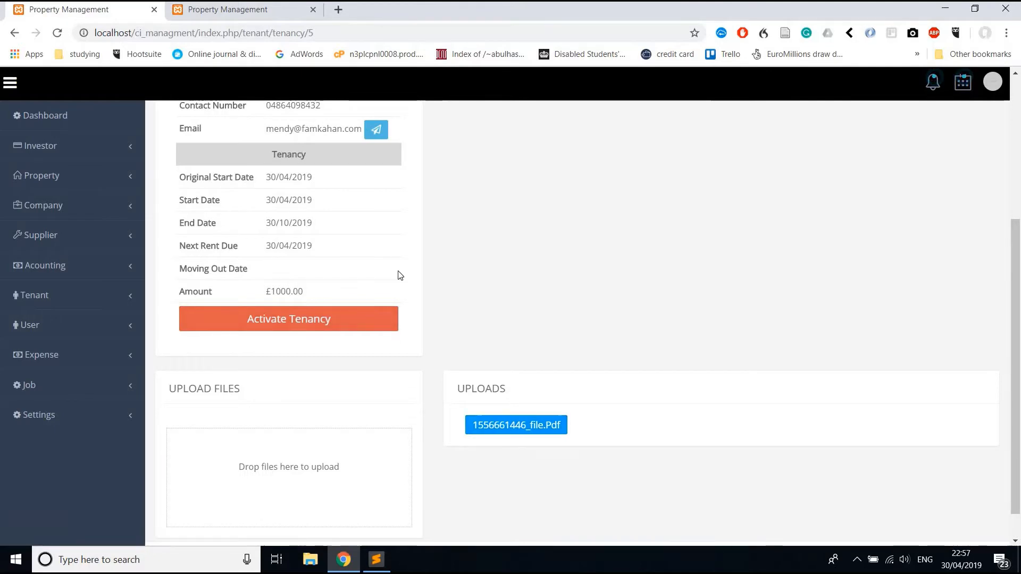
scroll(398, 270, up, 2)
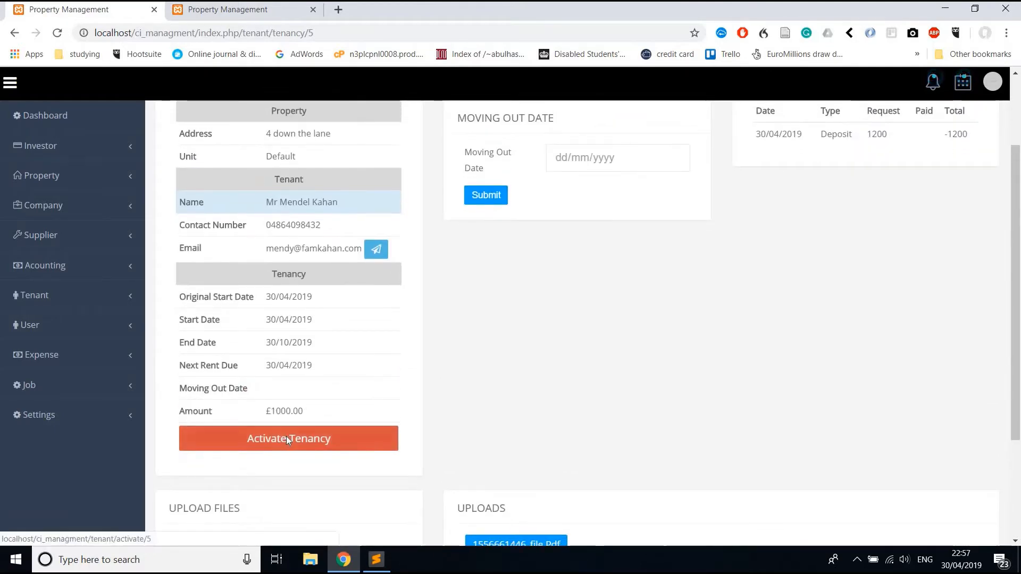
Activate the tenancy, run Sync System, and reload to confirm the 2200 ledger total.
click(287, 439)
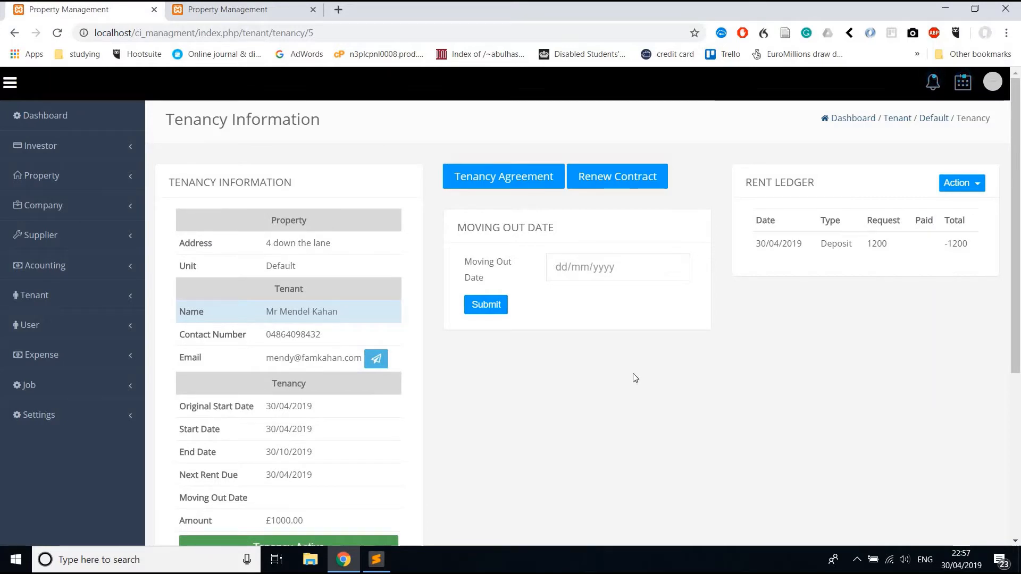
click(933, 97)
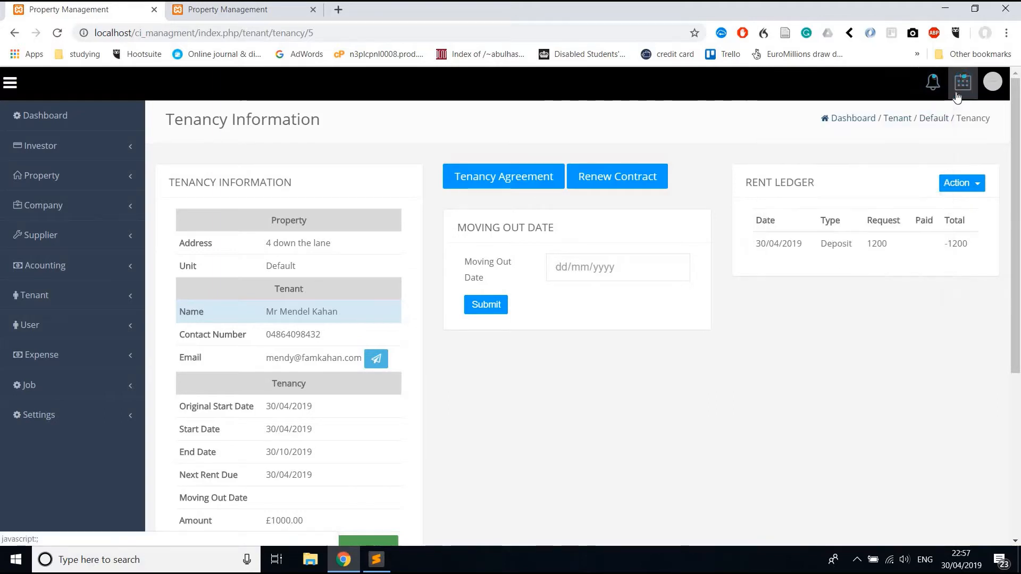
click(958, 97)
click(902, 121)
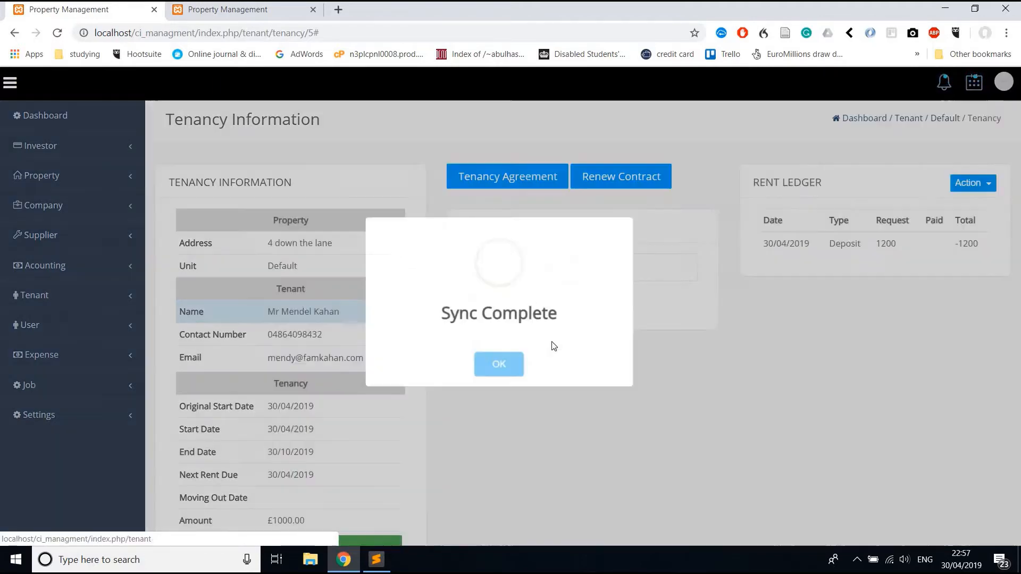
click(503, 367)
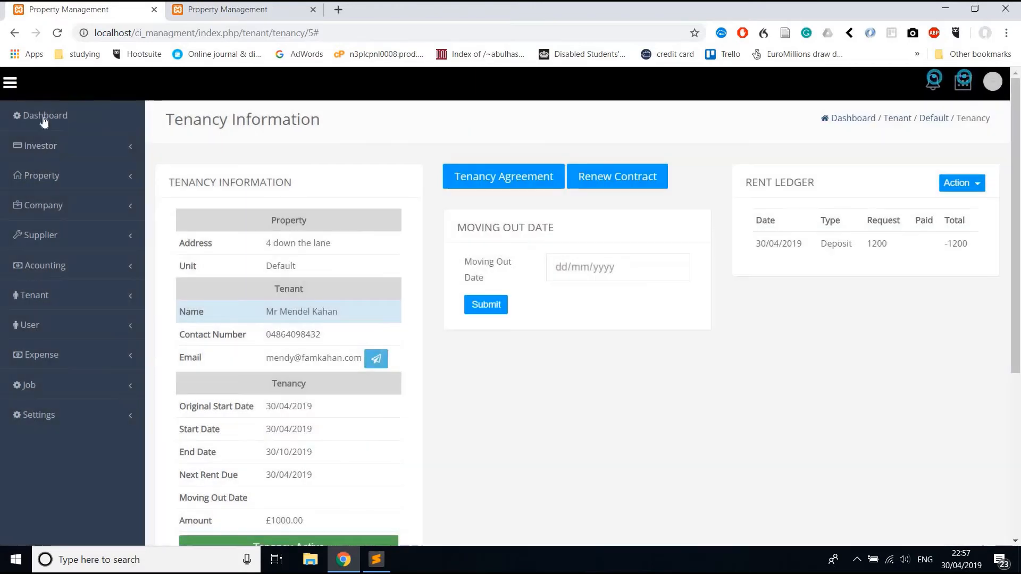
click(57, 32)
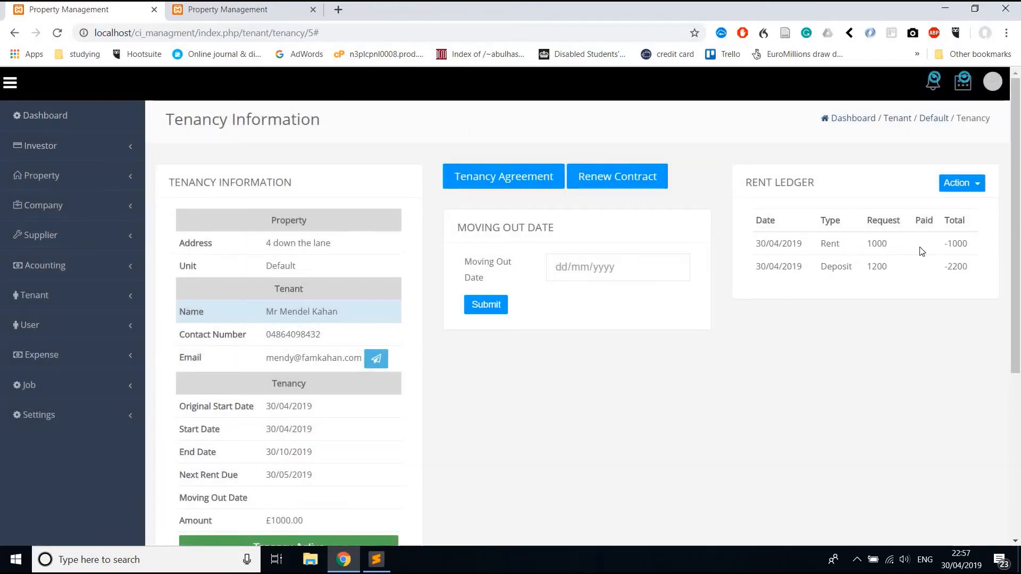
double_click(965, 265)
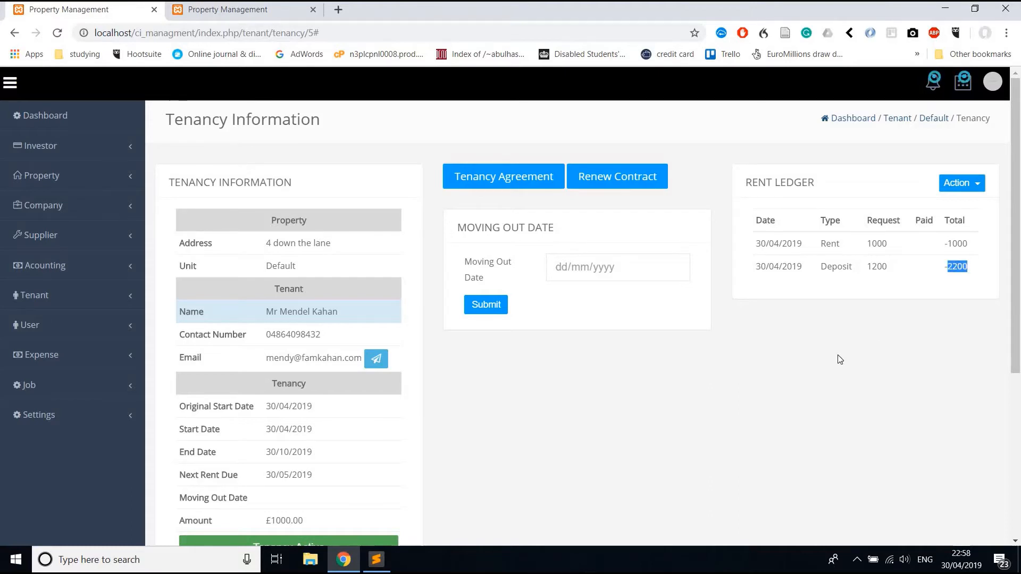
click(66, 125)
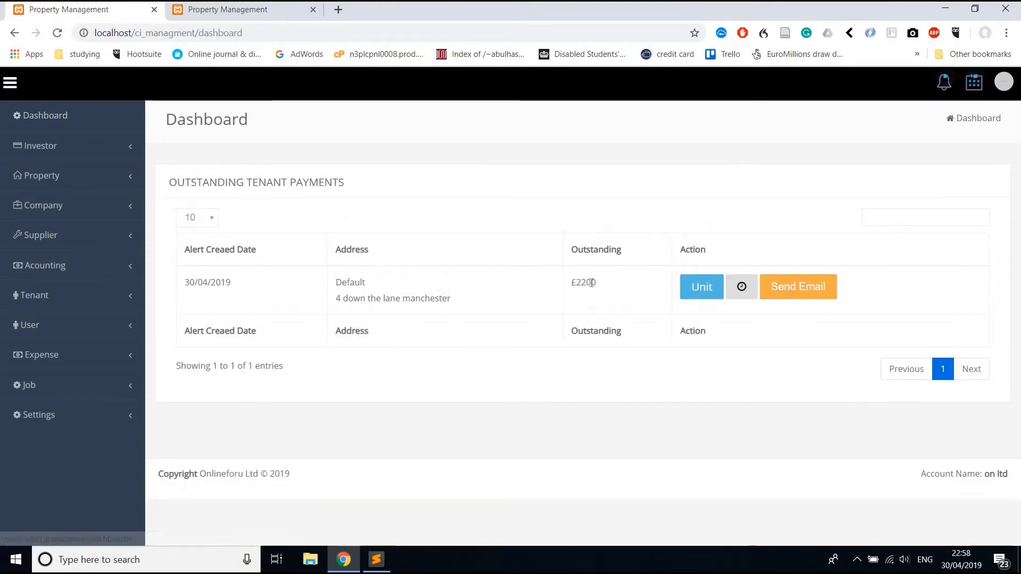
Check the £2200 outstanding alert, cancel its snooze without a date, and start an arrears email.
double_click(591, 283)
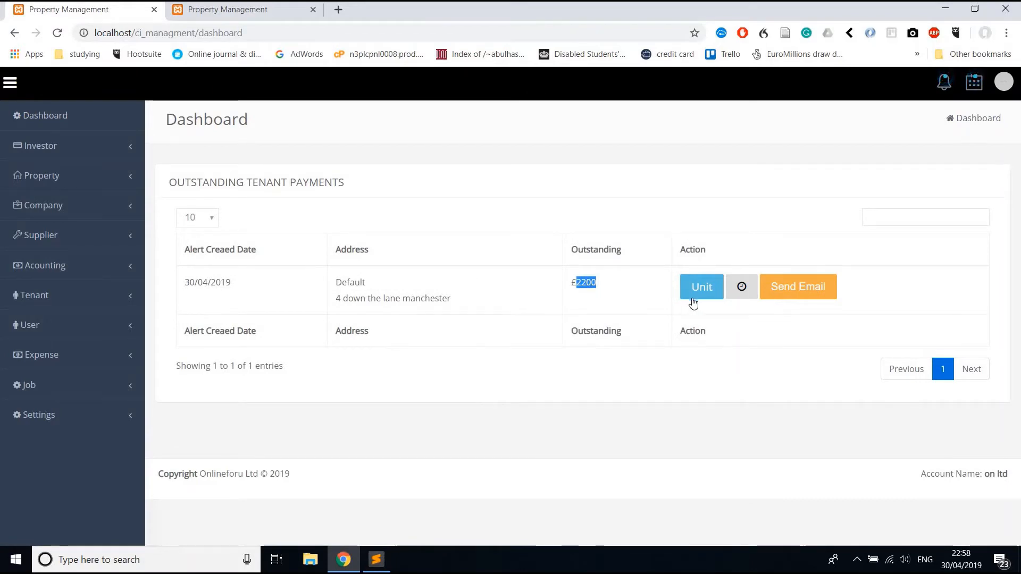
click(745, 294)
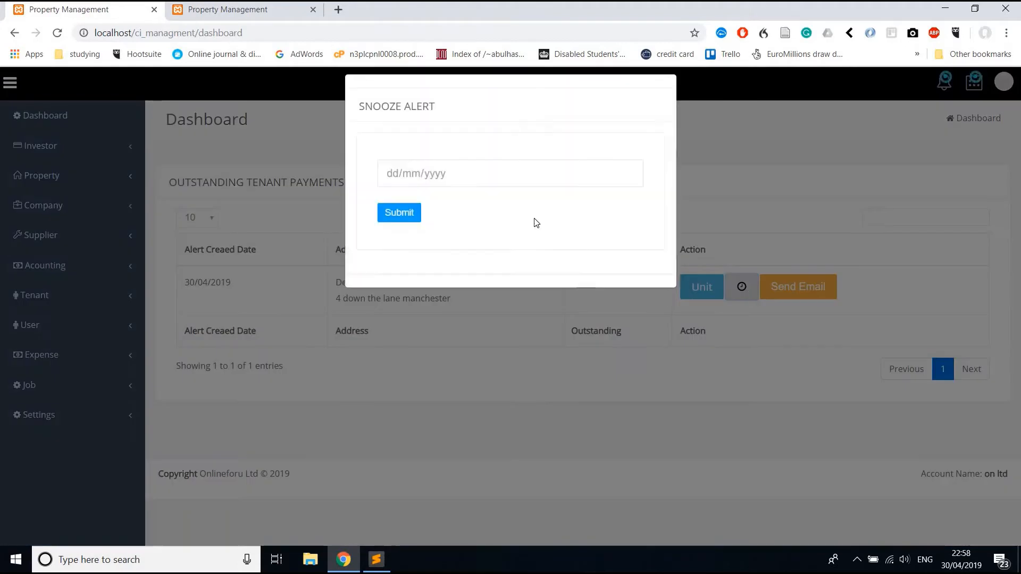
click(628, 187)
click(569, 359)
click(651, 359)
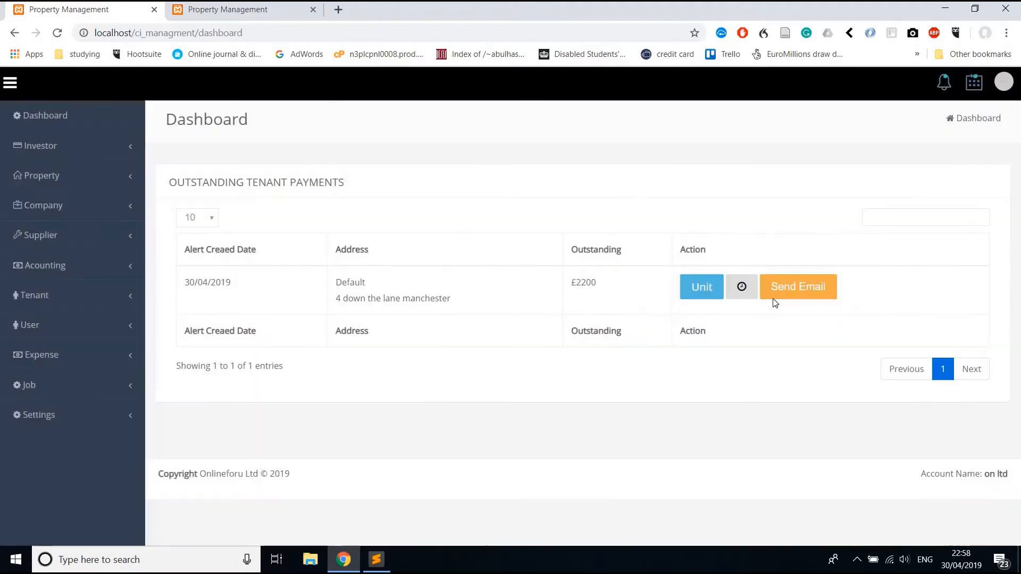
click(774, 302)
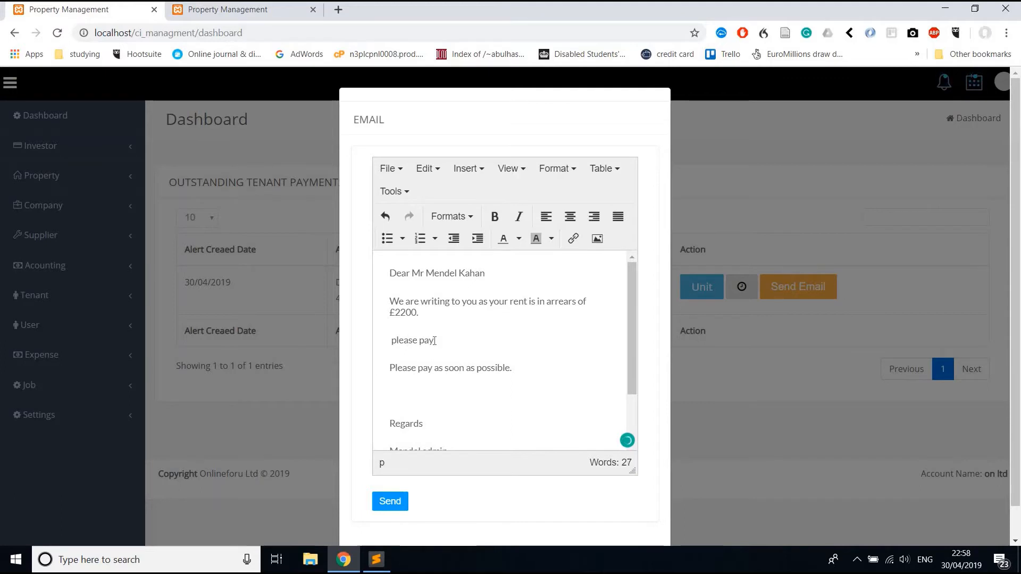
Bold the line 'please pay now' and send the £2200 arrears email.
drag(453, 340, 391, 340)
click(495, 217)
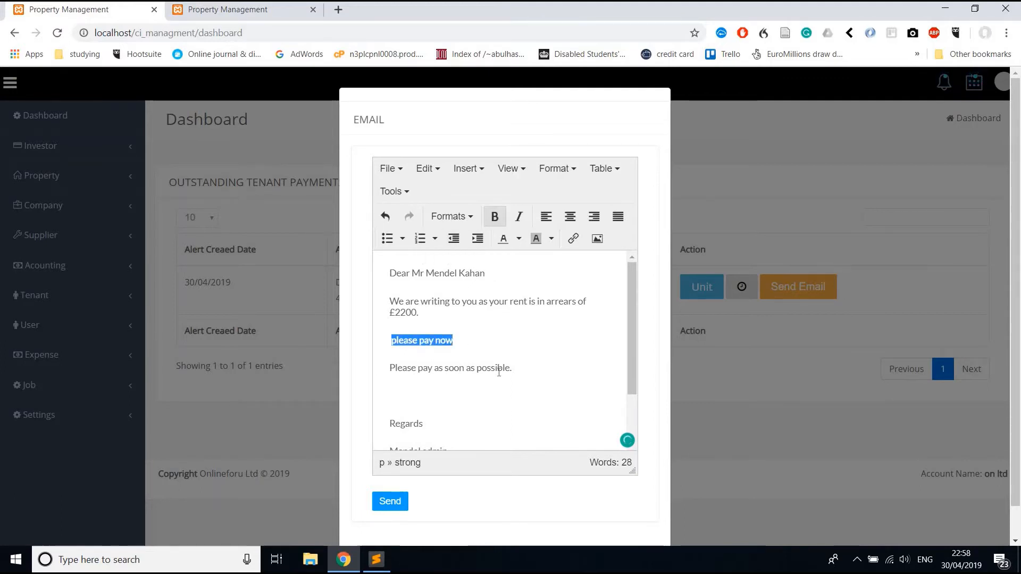
click(498, 369)
click(399, 503)
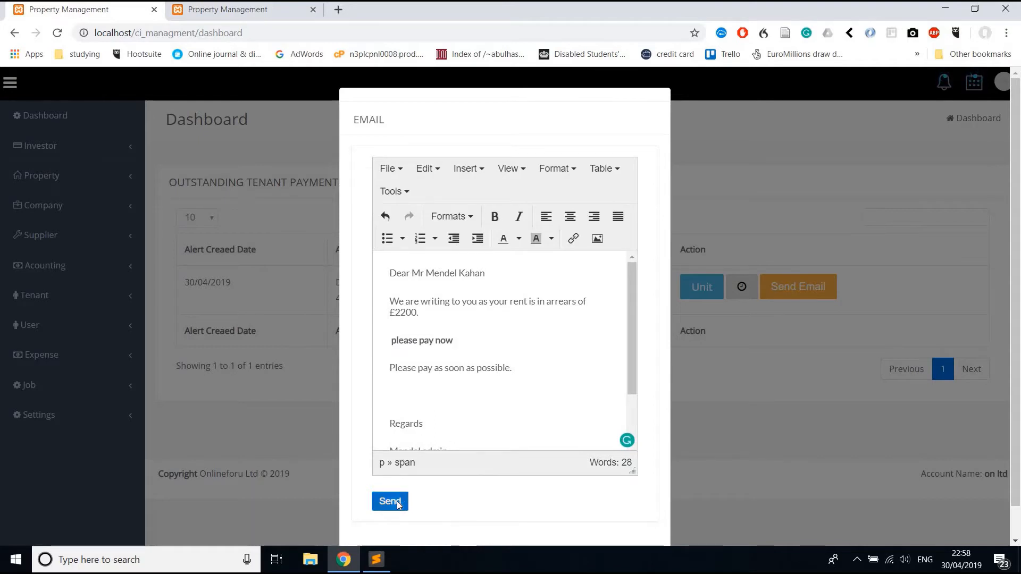
scroll(480, 386, down, 2)
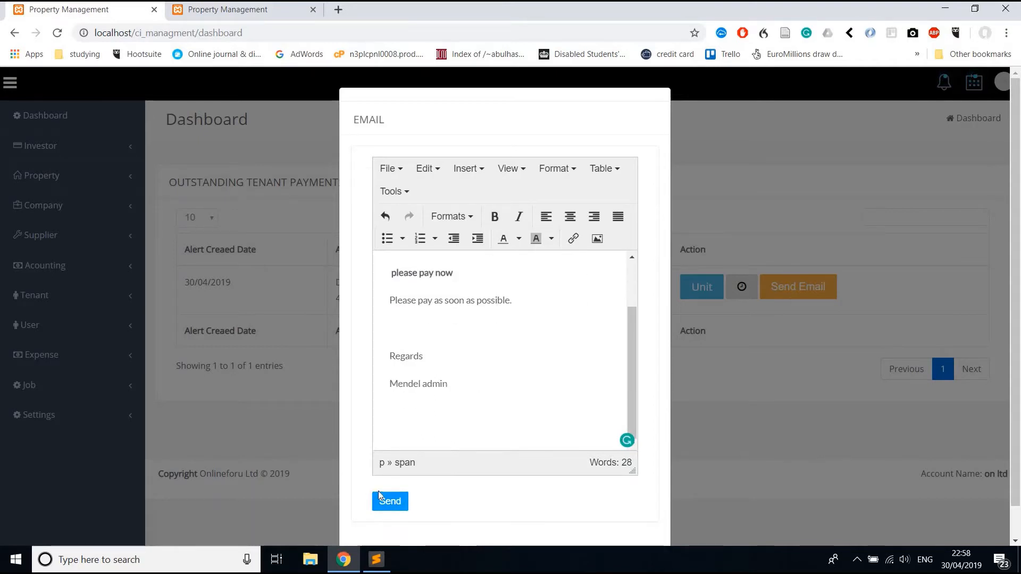
click(394, 502)
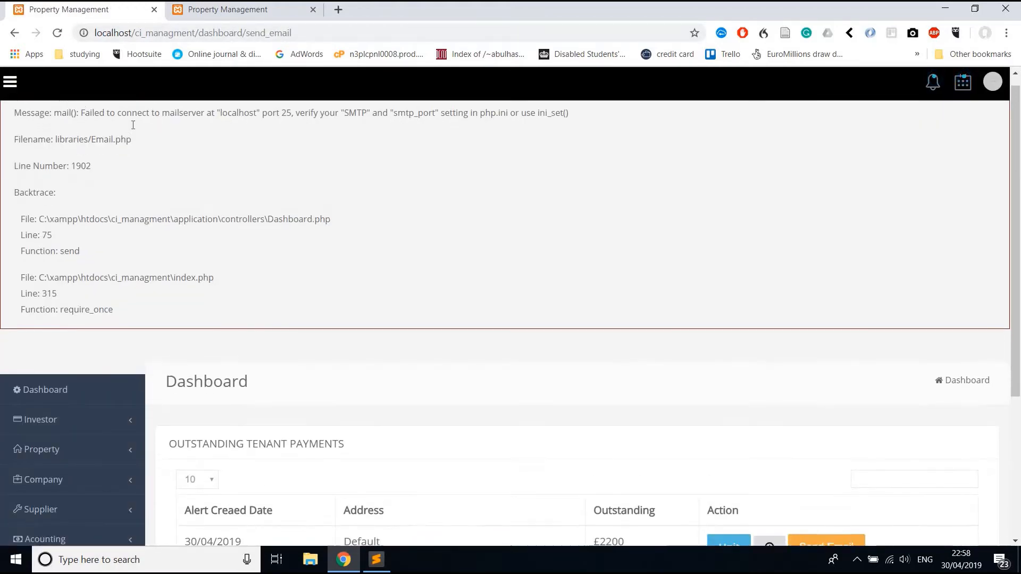
Review the mail server connection error and bring up the payment alert's snooze options.
drag(35, 125, 160, 123)
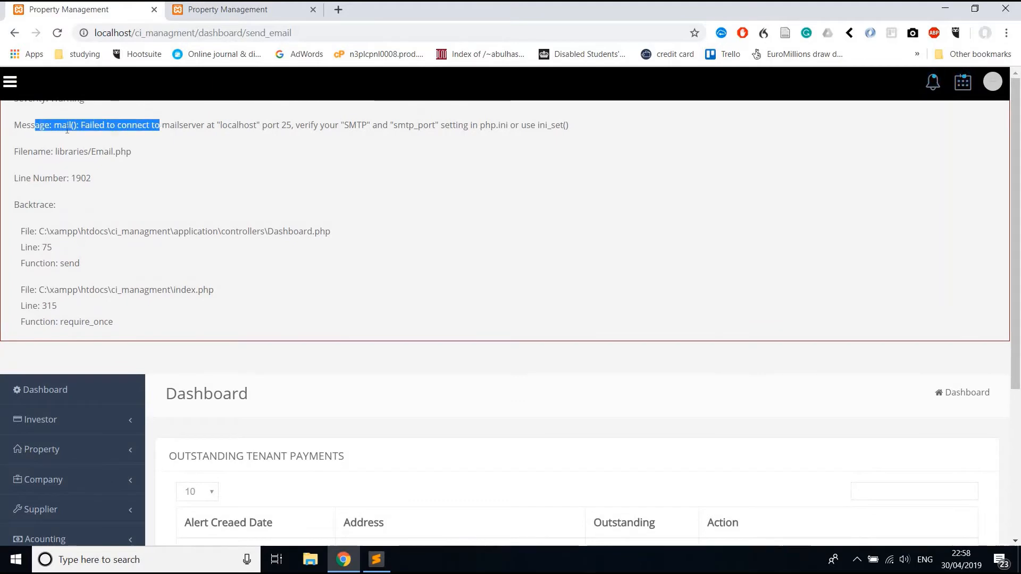
double_click(74, 125)
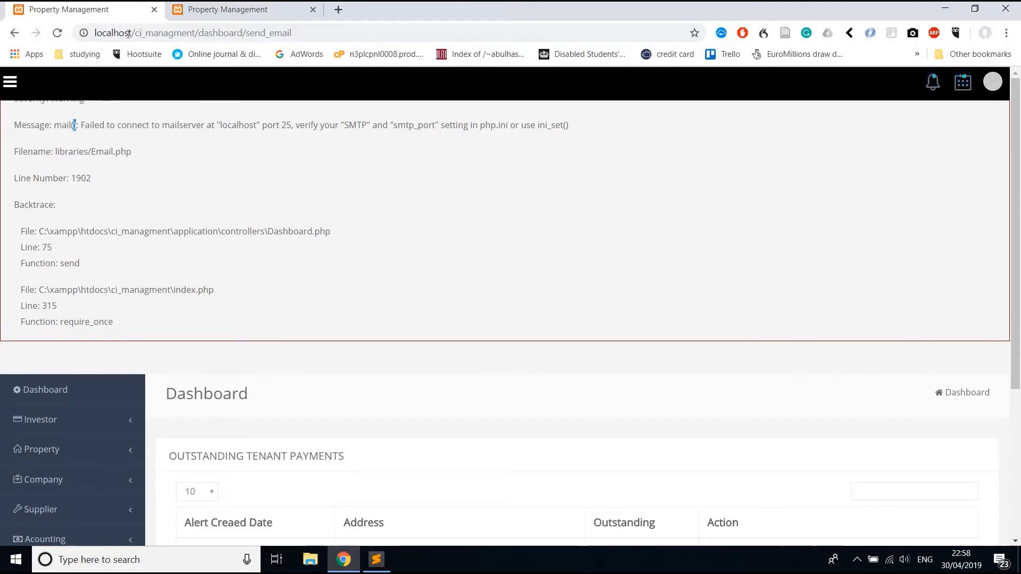
scroll(359, 407, down, 4)
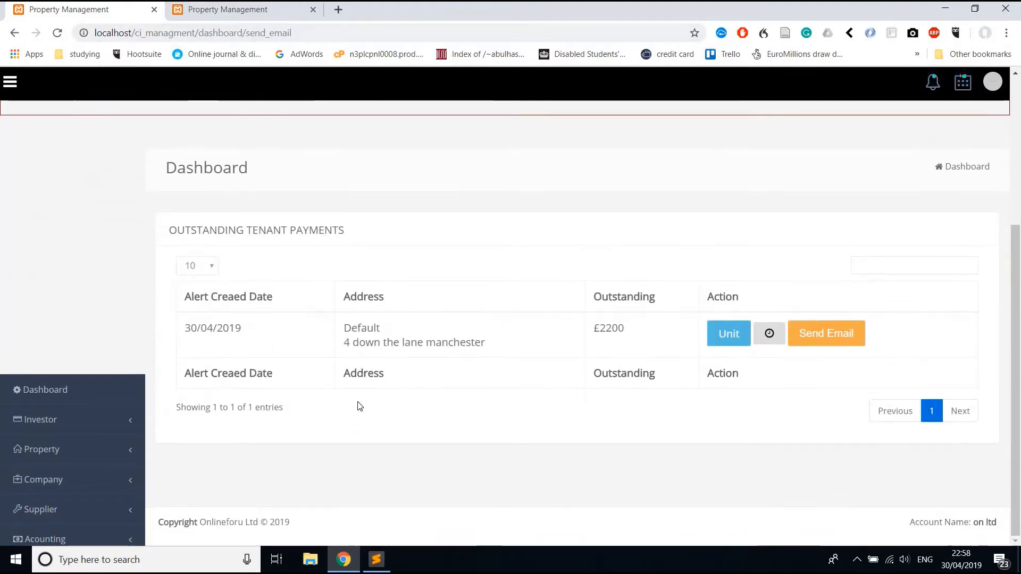
click(768, 343)
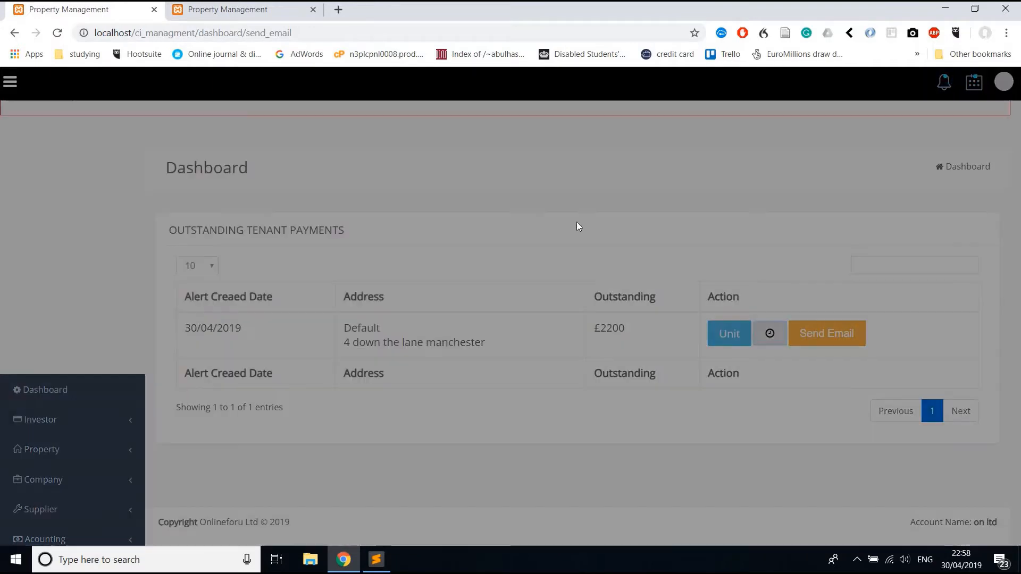
Snooze the £2200 payment alert until 1 May and return to the dashboard.
click(627, 187)
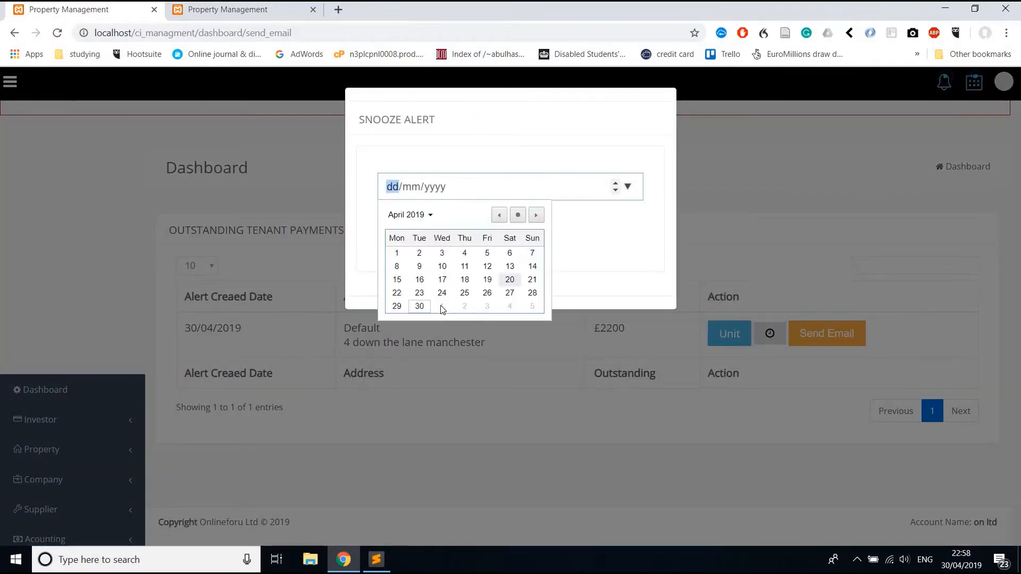
click(441, 304)
click(401, 234)
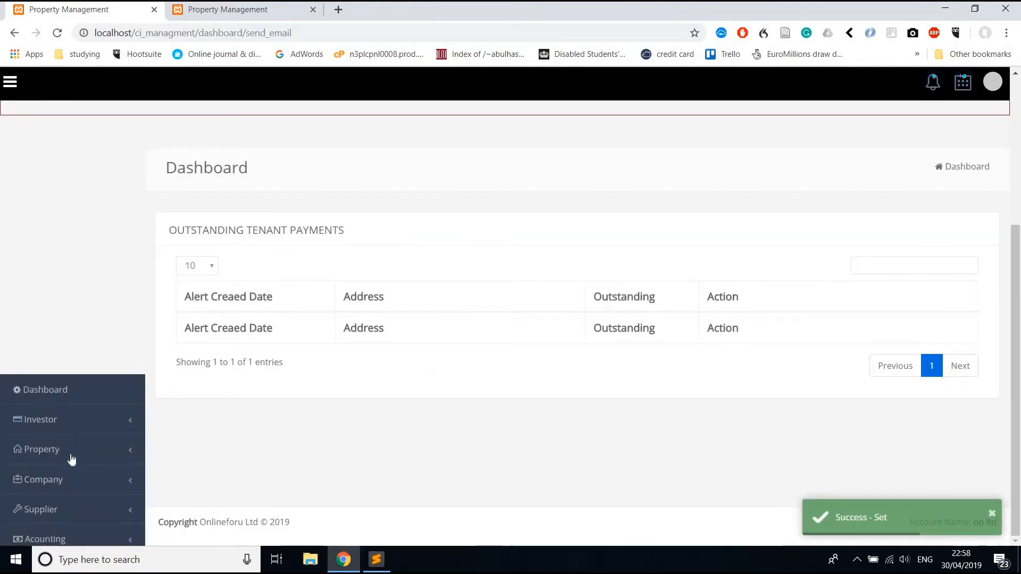
click(79, 392)
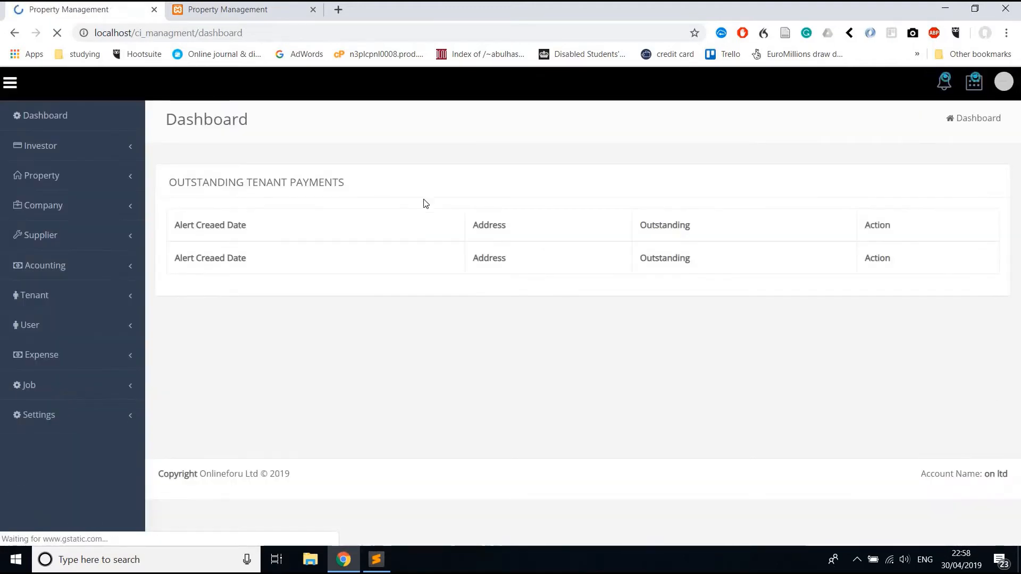
click(75, 178)
Go to the 4 down the lane Default unit's tenancy starting 30/04/2019.
click(73, 208)
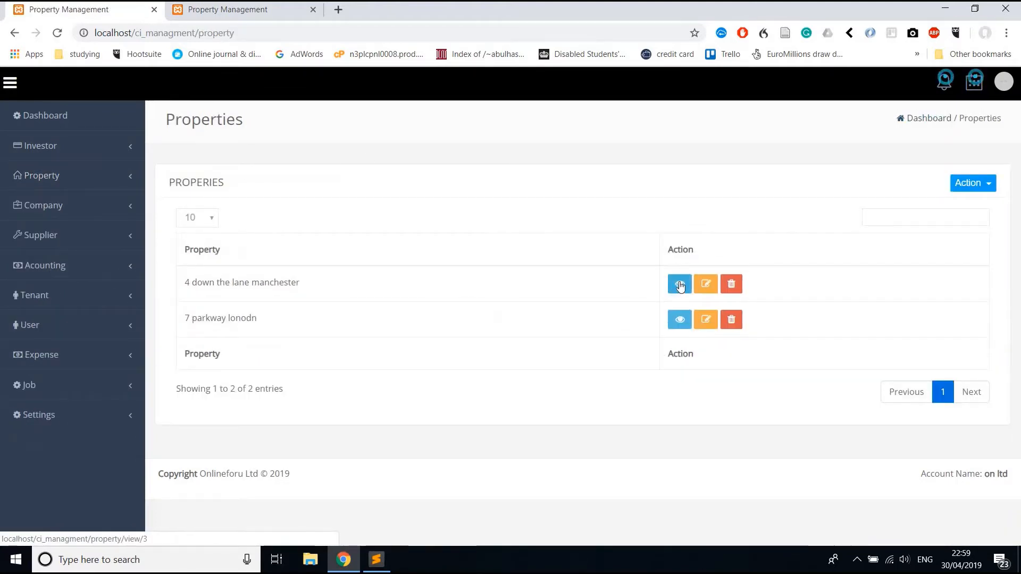
click(680, 286)
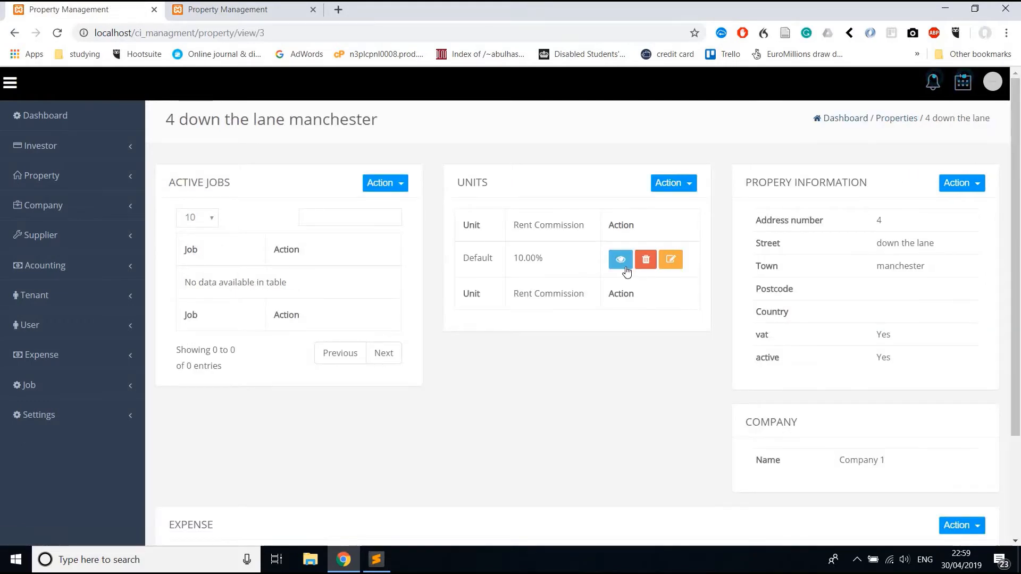
click(625, 269)
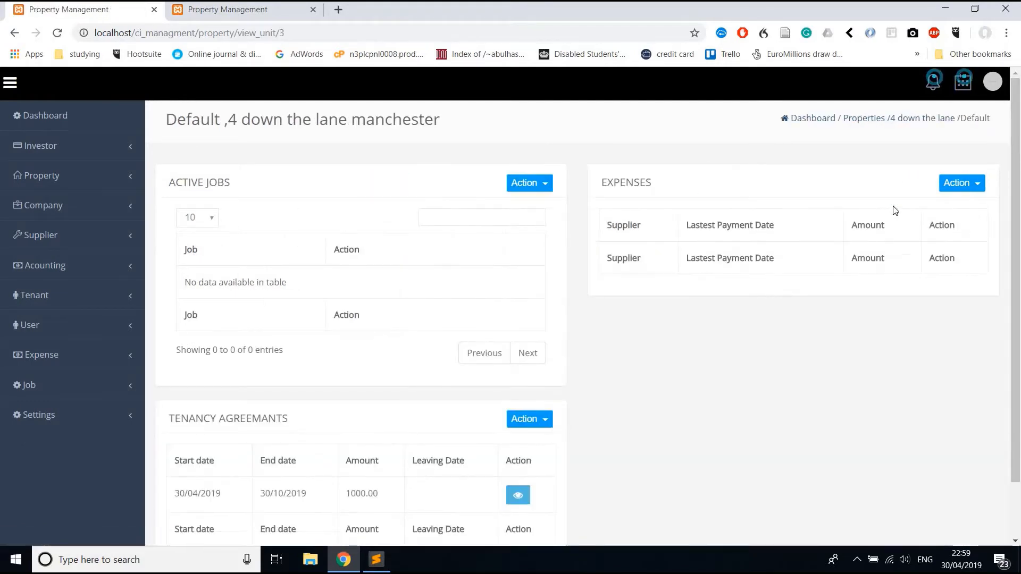
click(522, 494)
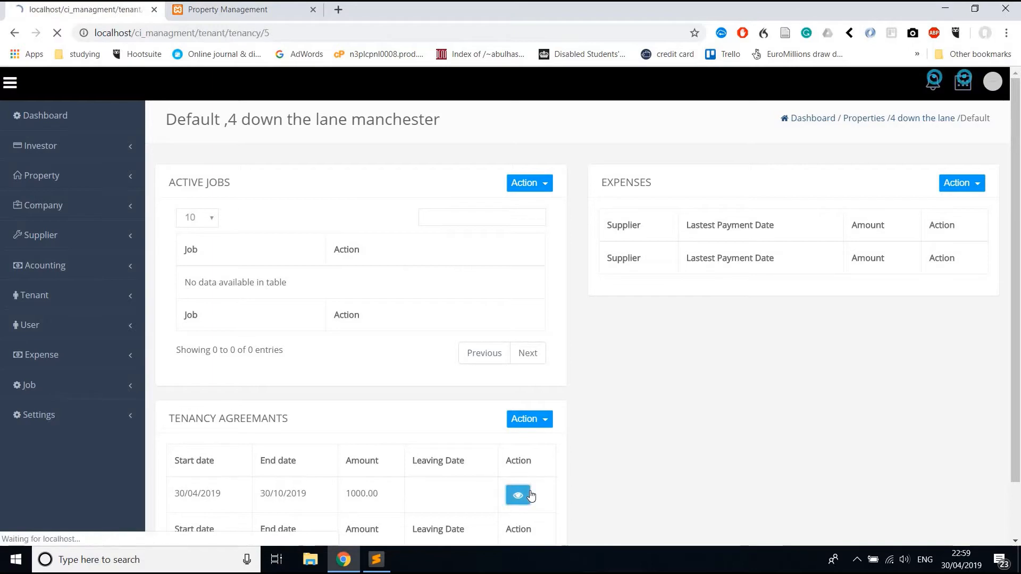
Record a 1000 rent payment received on 30/04/2019.
click(949, 185)
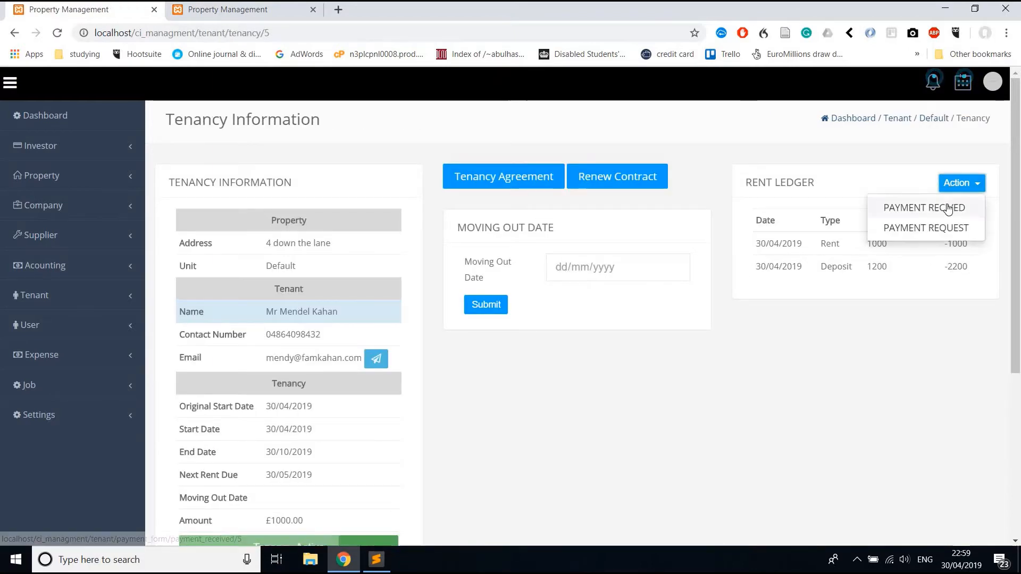
click(946, 206)
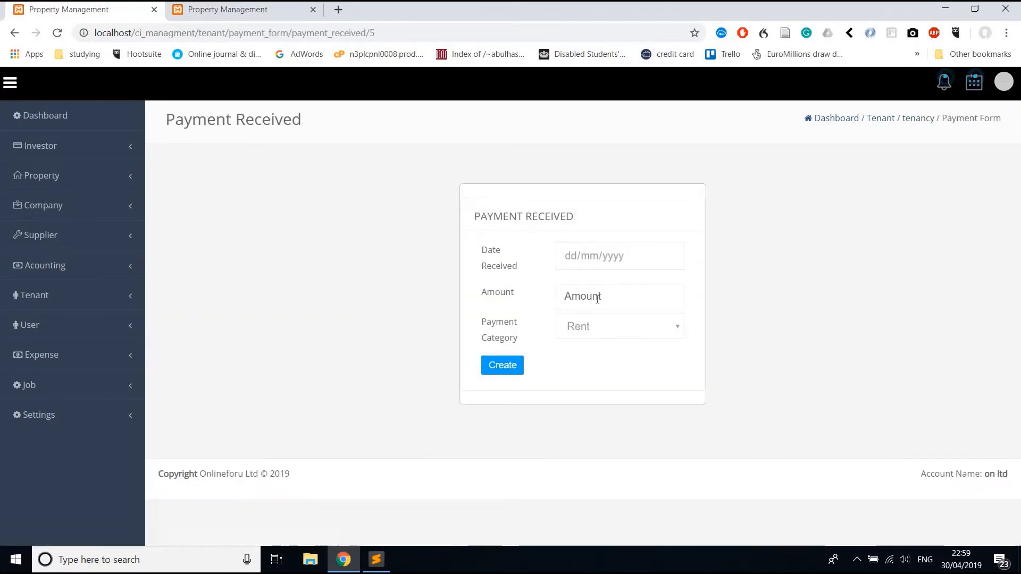
click(597, 297)
text(1000)
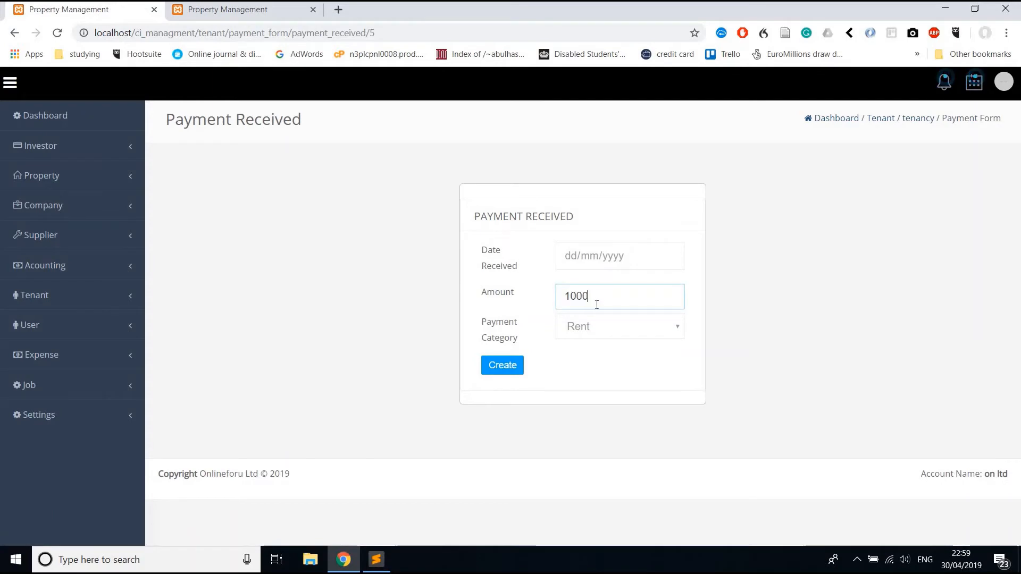
click(671, 257)
click(596, 381)
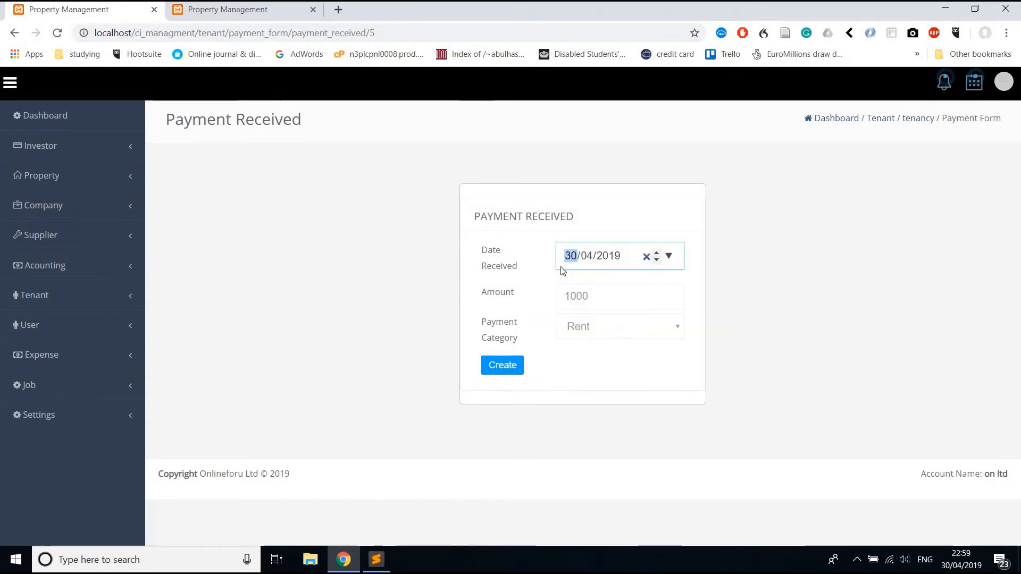
click(503, 365)
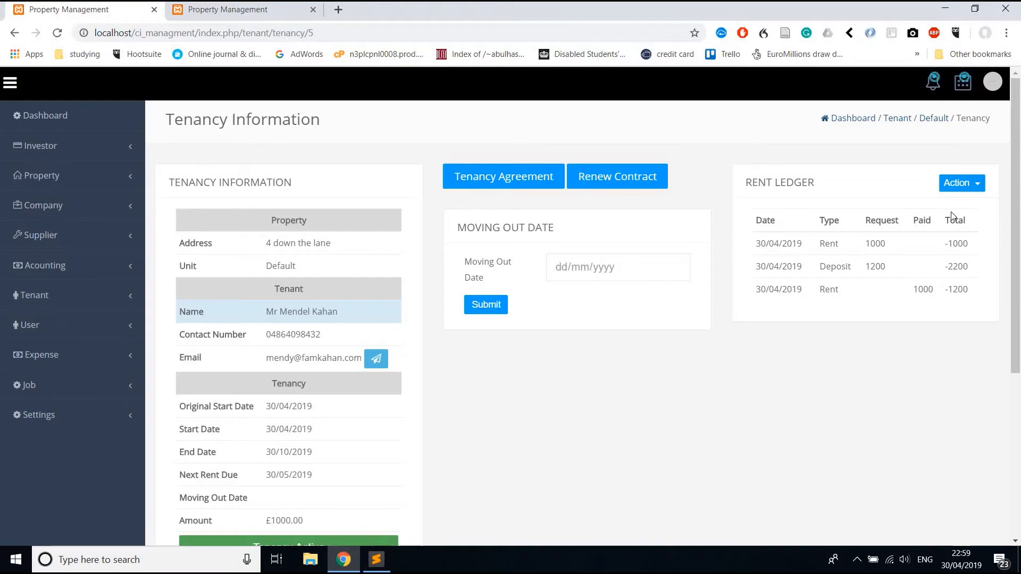
Record a 1200 Deposit payment received on 30/04/2019 for the tenancy.
click(959, 184)
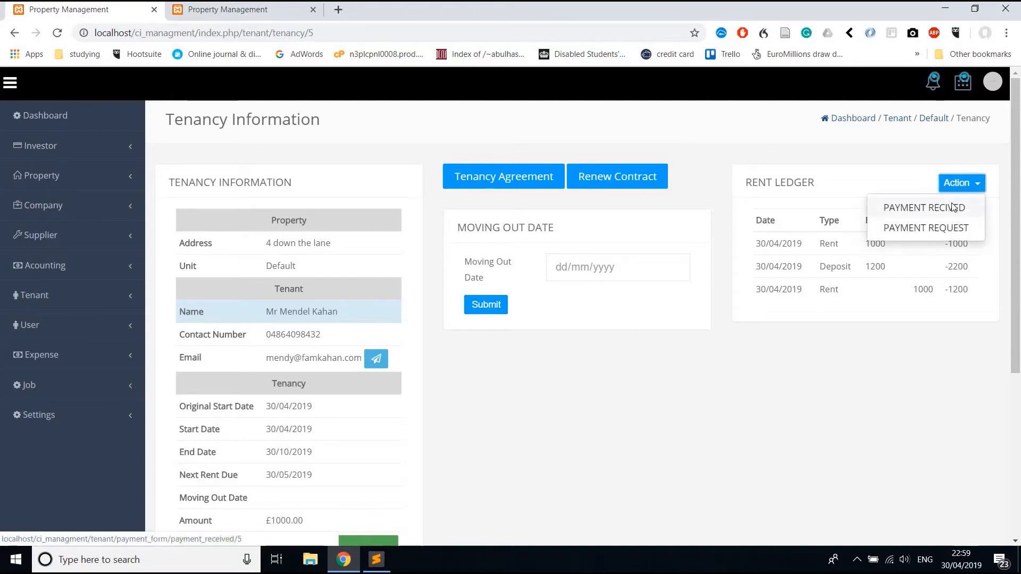
click(951, 207)
click(602, 302)
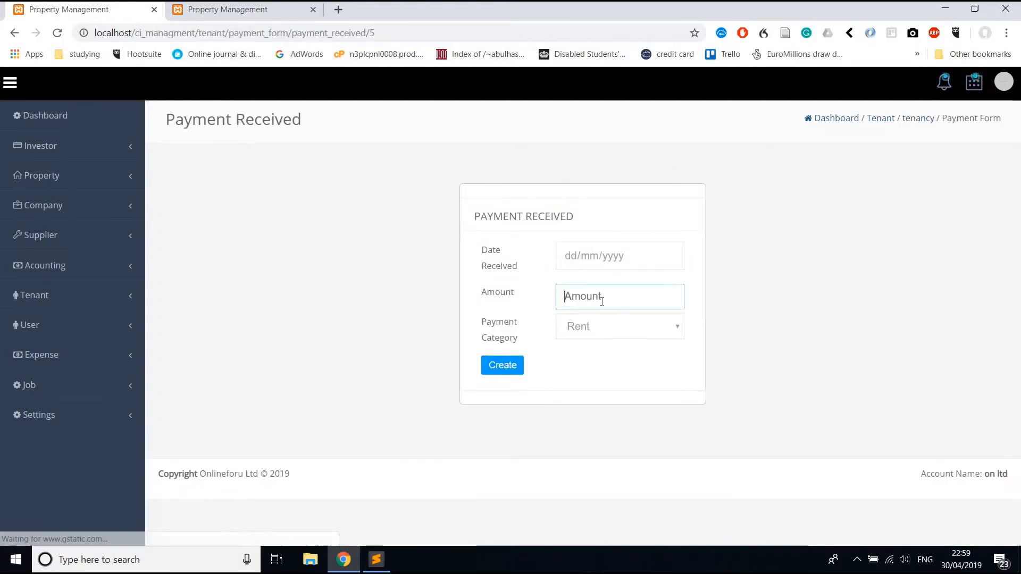
text(2)
key(BackSpace)
text(1200)
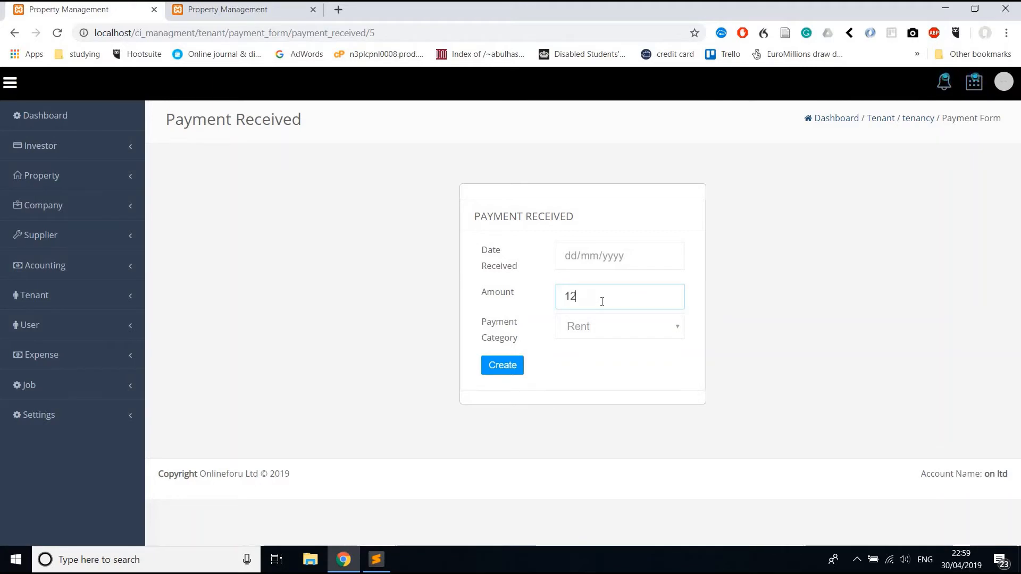
click(668, 256)
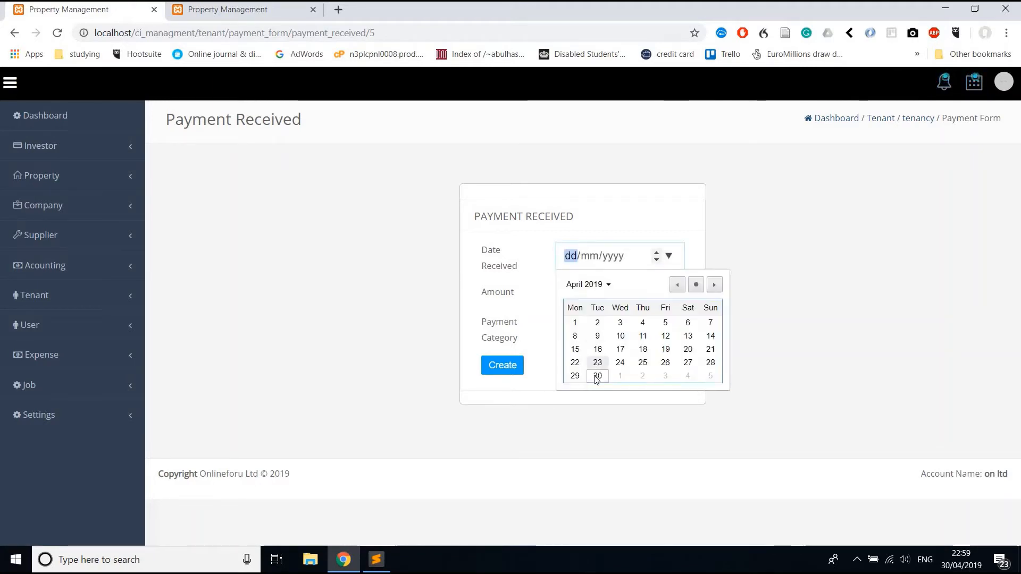
click(597, 373)
click(585, 334)
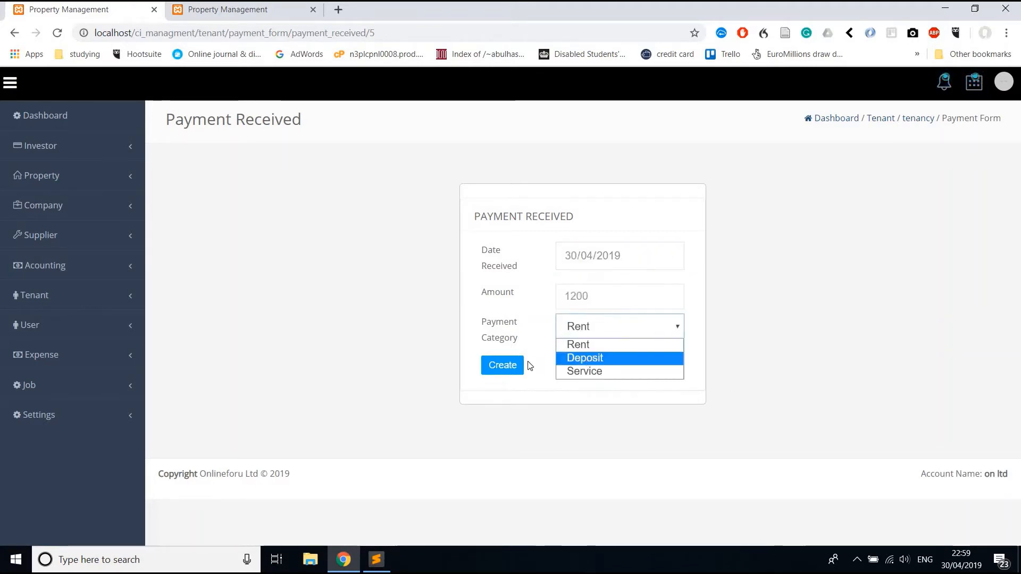
click(559, 358)
click(515, 370)
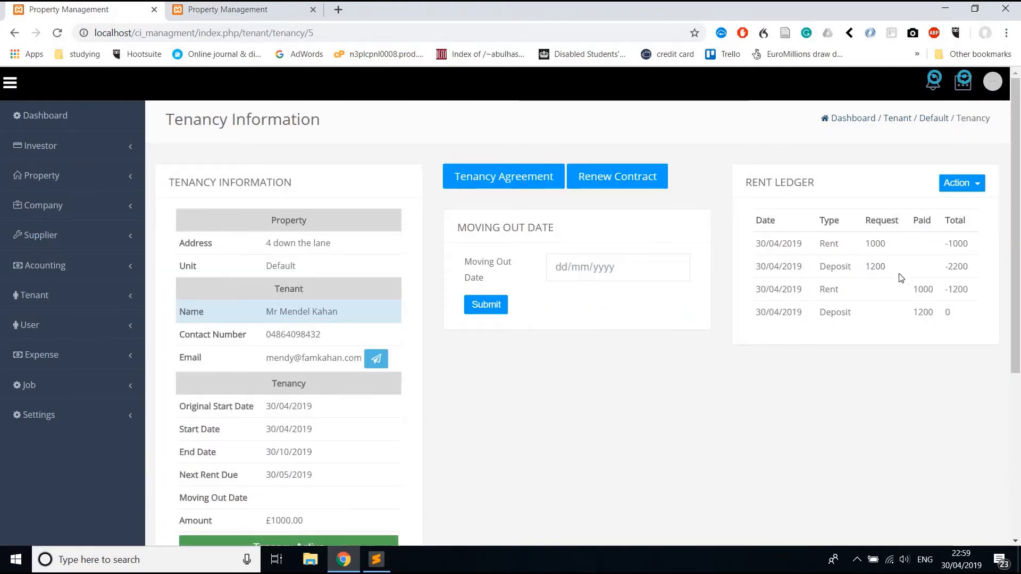
Check the Deposit entry in the ledger, now totalling 0, and go to the Companies list.
double_click(835, 272)
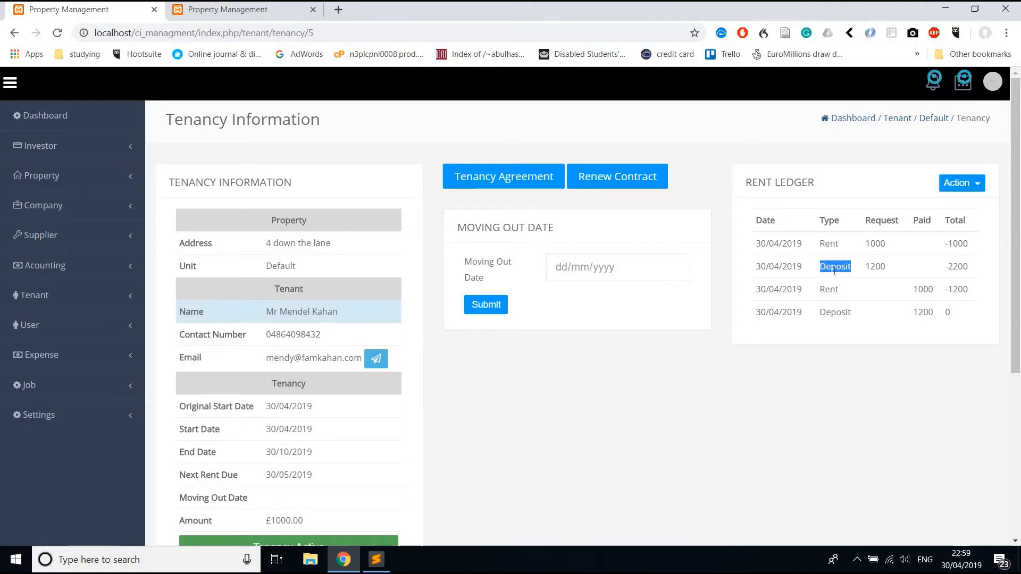
scroll(834, 273, down, 2)
scroll(472, 155, up, 2)
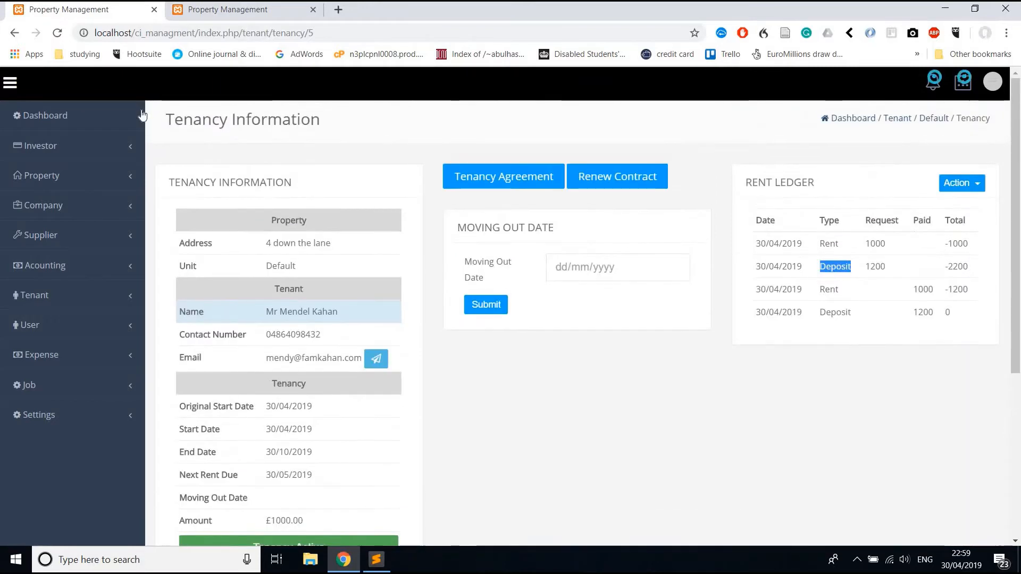
click(74, 211)
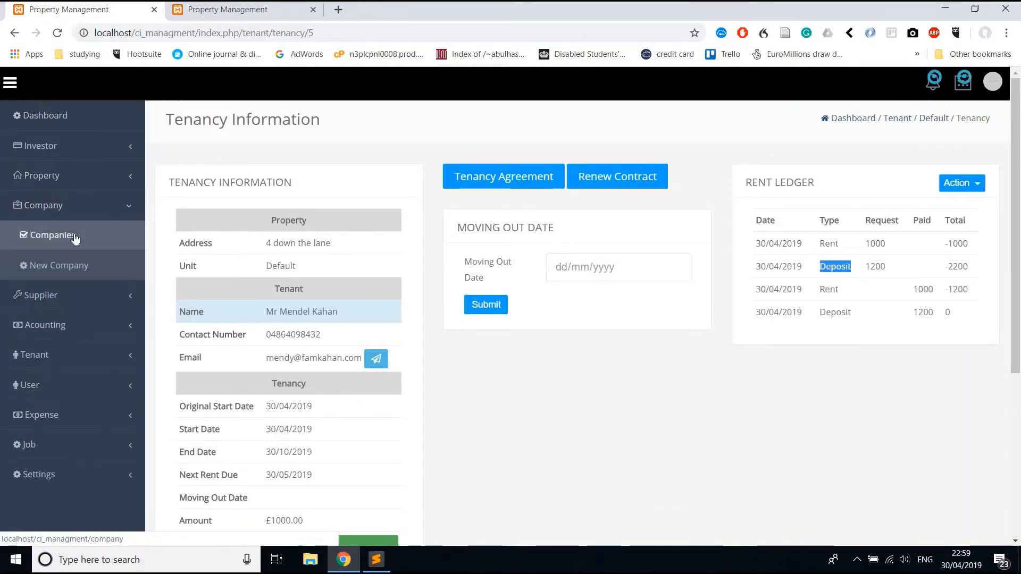
click(75, 237)
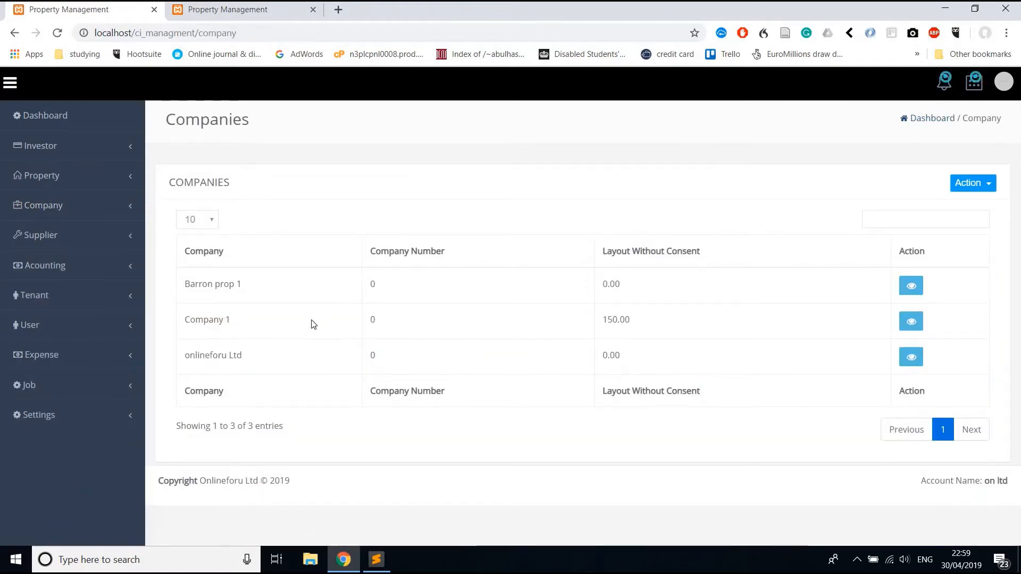
Open Company 1's details and check its £900 balance.
click(913, 323)
double_click(436, 232)
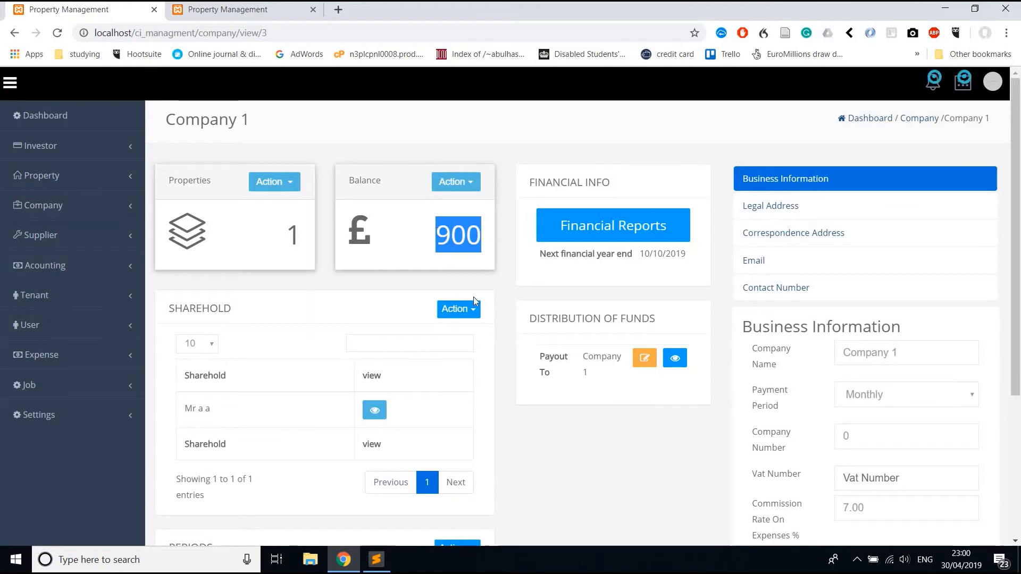
scroll(501, 289, down, 1)
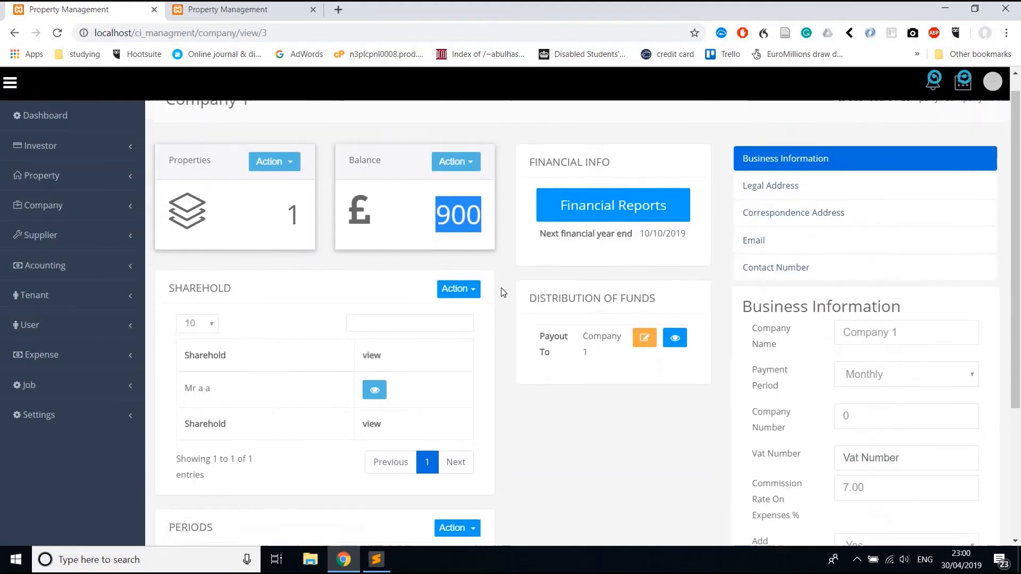
scroll(499, 282, up, 1)
click(464, 186)
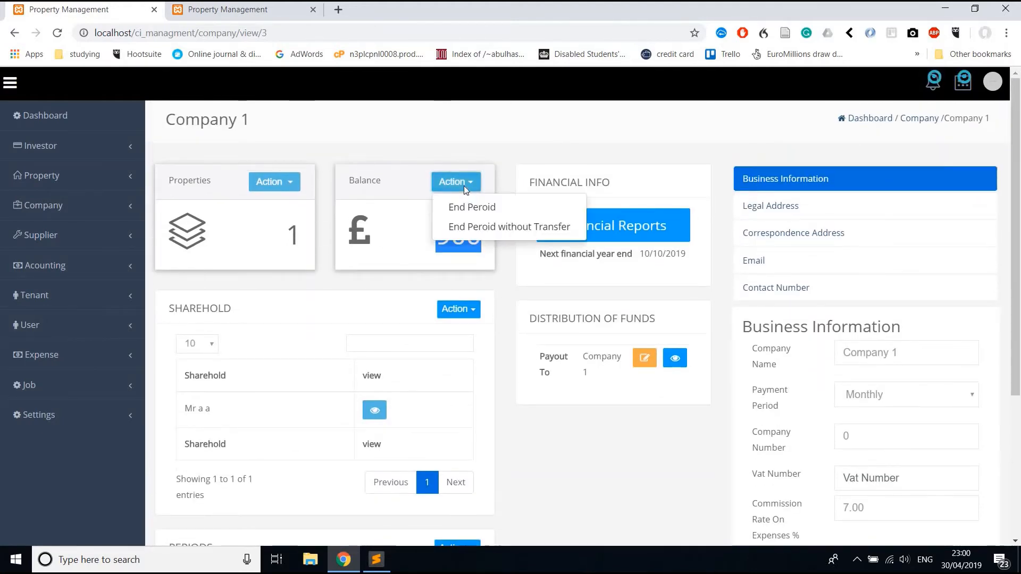
click(494, 171)
scroll(493, 171, down, 4)
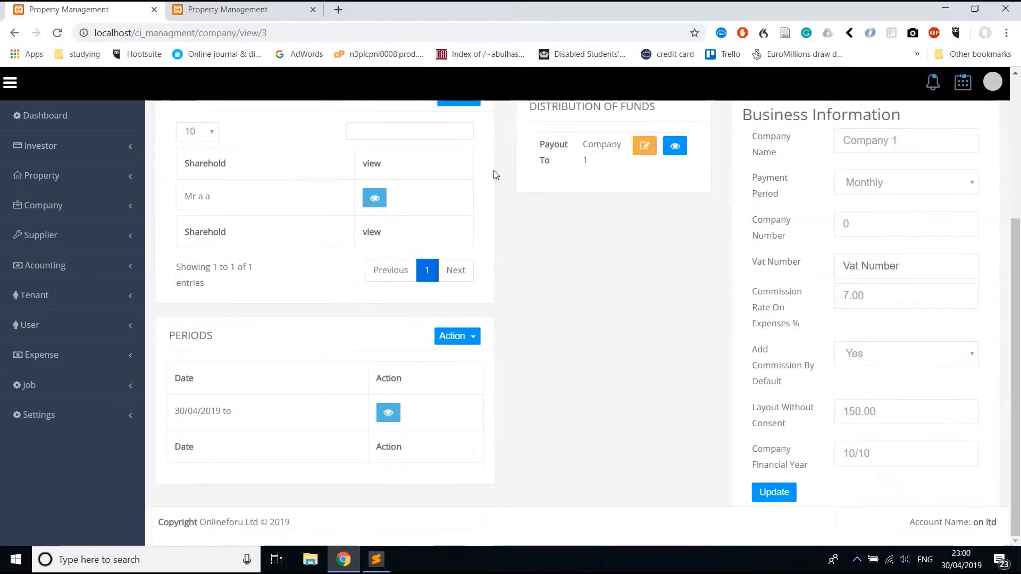
View the 30/04/2019 period report showing £100 rent commission and £900 to forward.
click(387, 414)
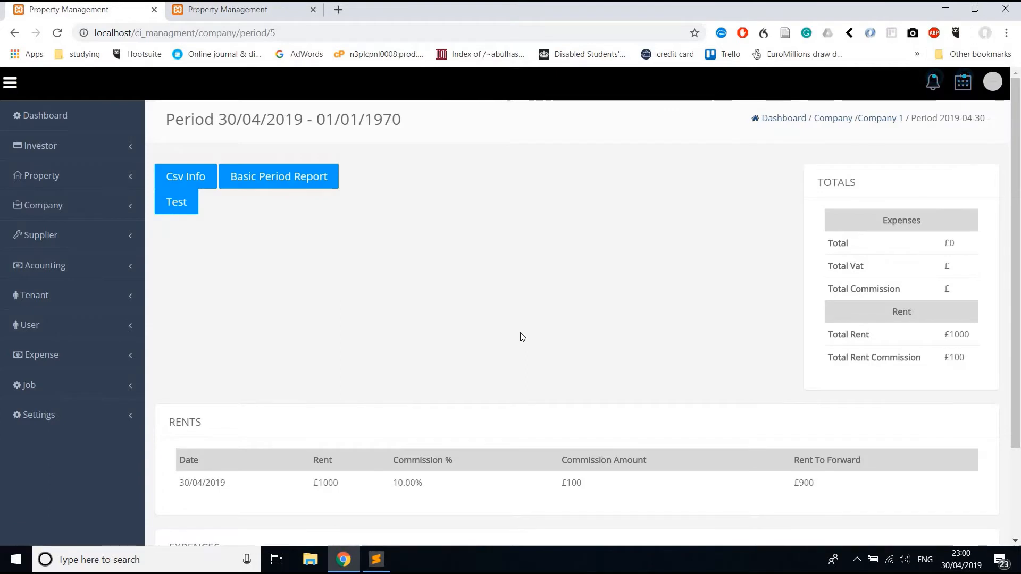
scroll(521, 336, down, 3)
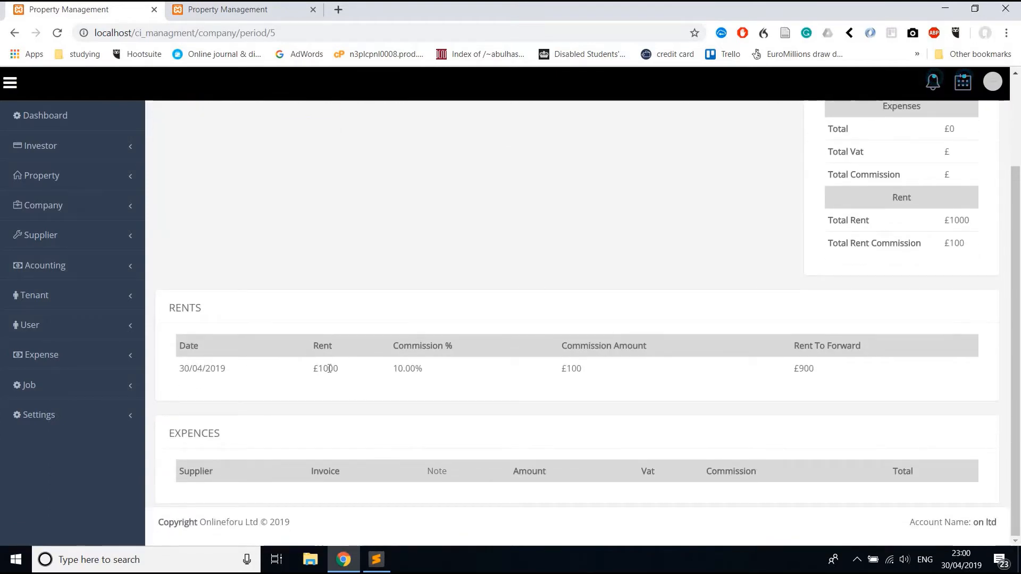
double_click(577, 366)
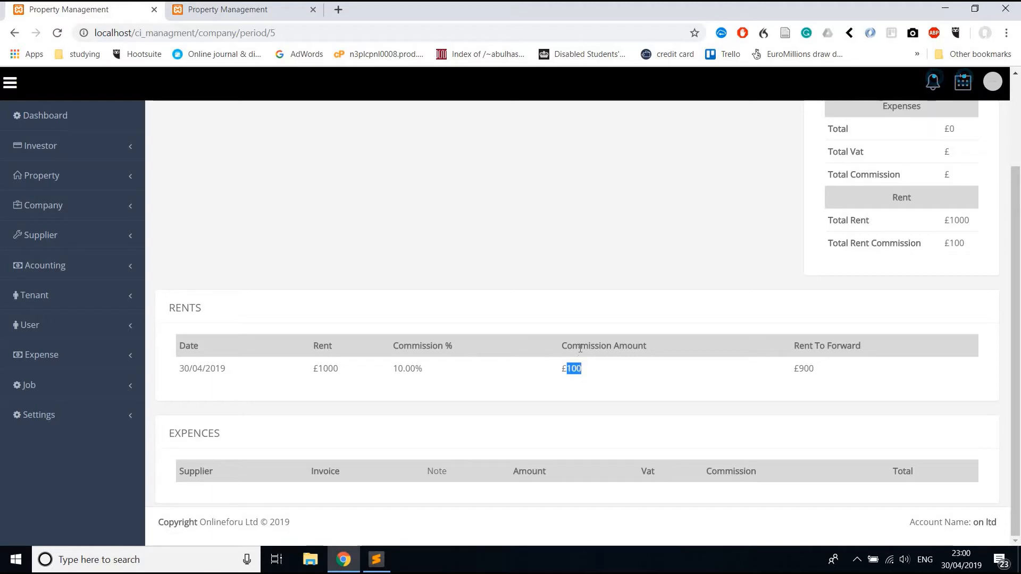
double_click(809, 368)
scroll(774, 248, up, 3)
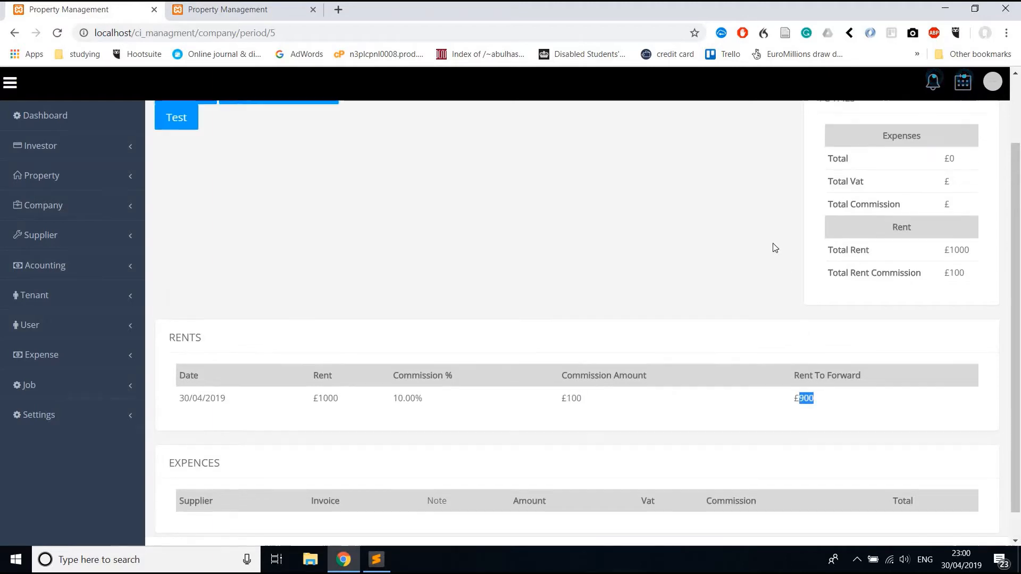
Go to the Properties list.
click(62, 235)
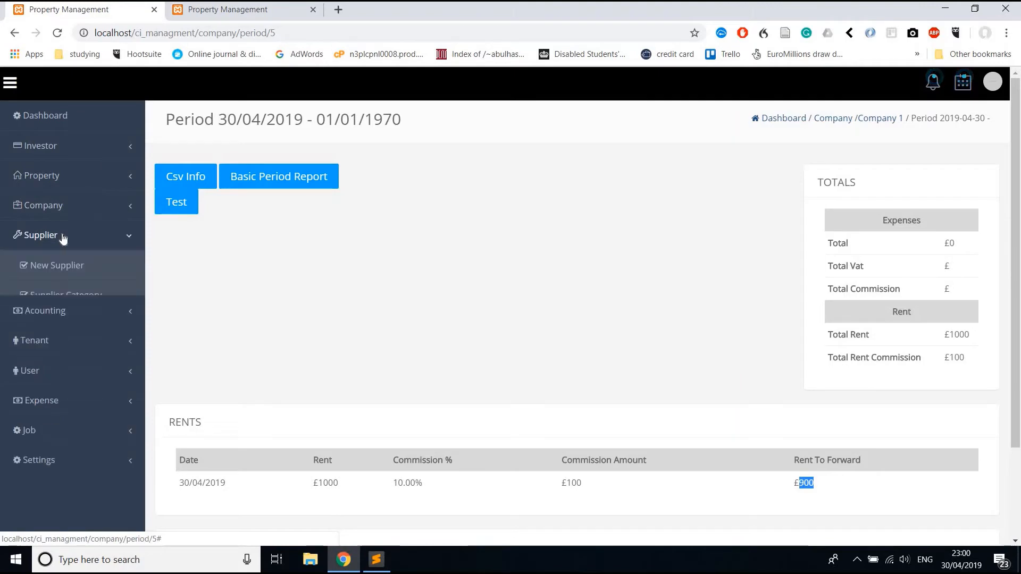
click(59, 183)
click(60, 204)
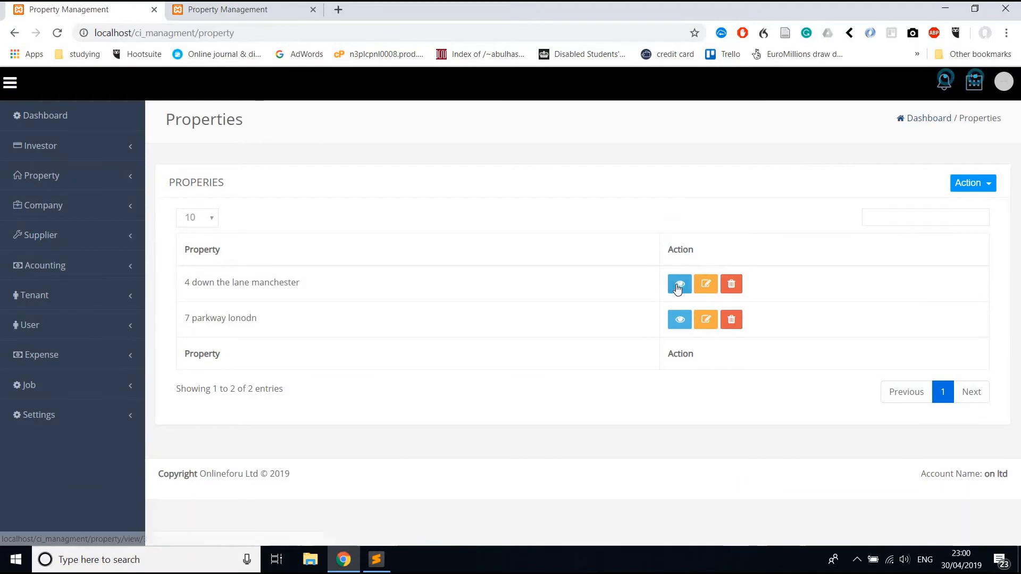
Open the 4 down the lane property and start a new property-level expense.
click(674, 285)
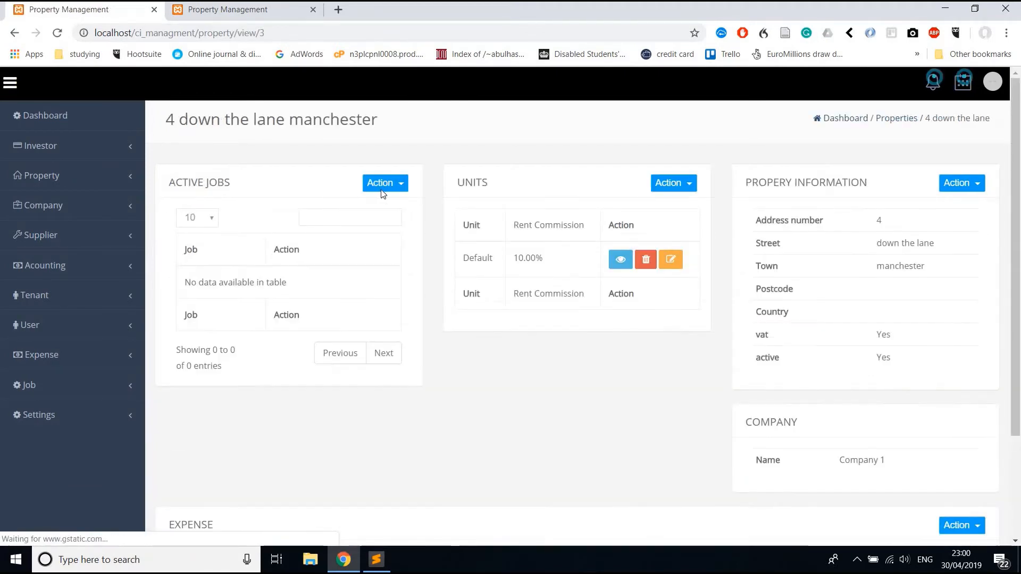
click(383, 188)
scroll(691, 441, down, 3)
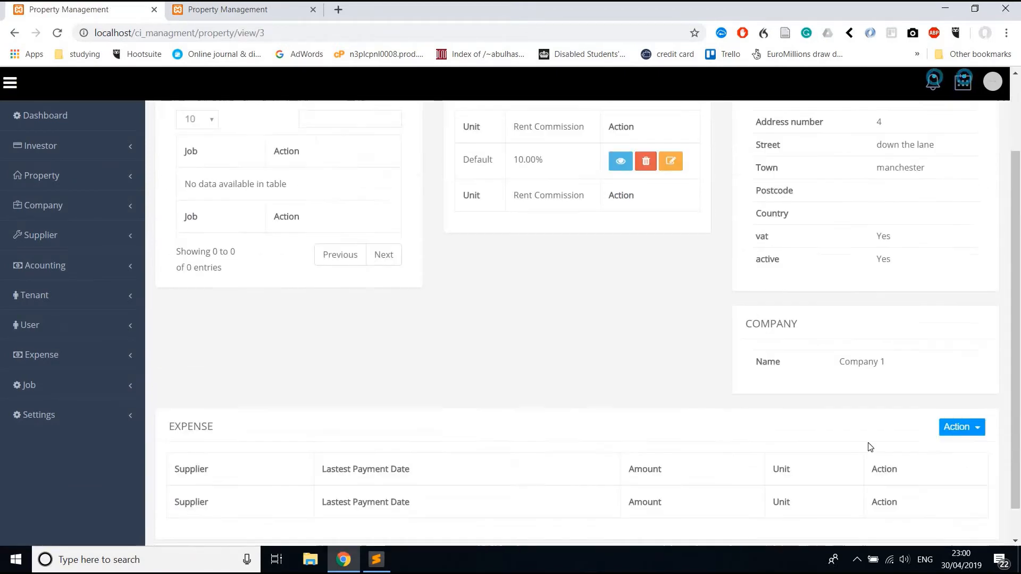
click(949, 387)
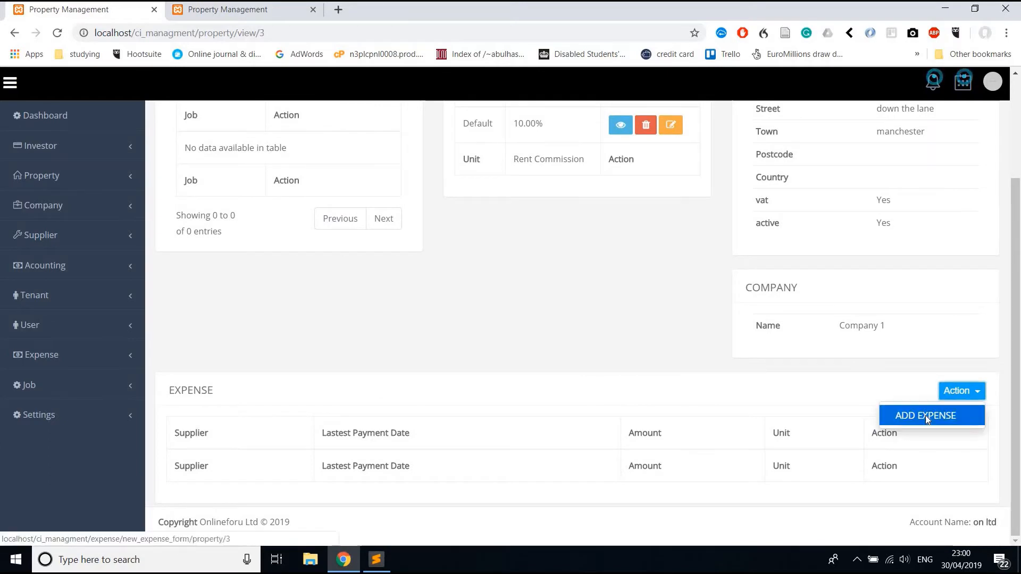
click(926, 416)
scroll(590, 319, down, 3)
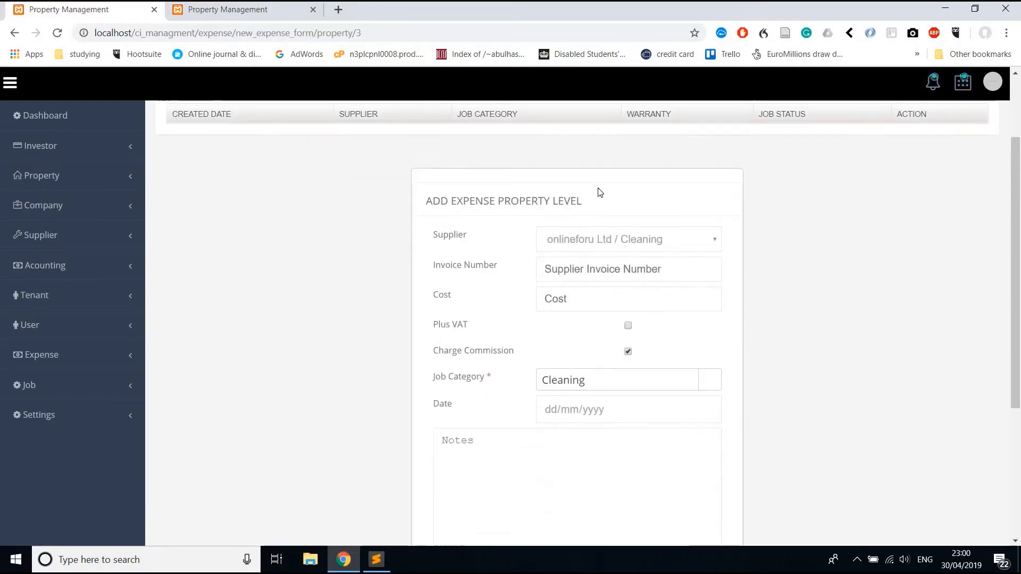
Enter the expense cost of 100 with Plus VAT ticked.
click(595, 195)
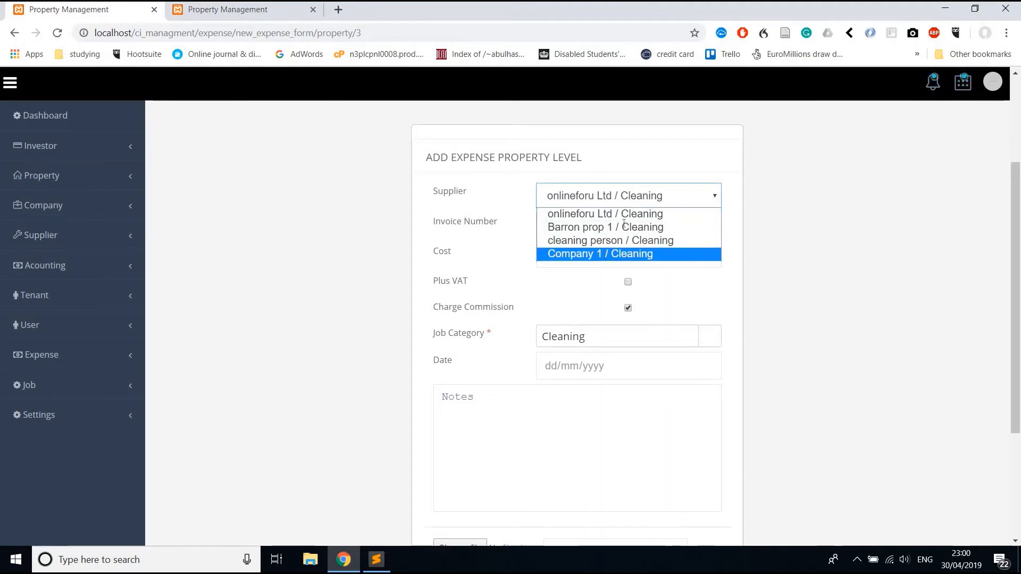
click(620, 253)
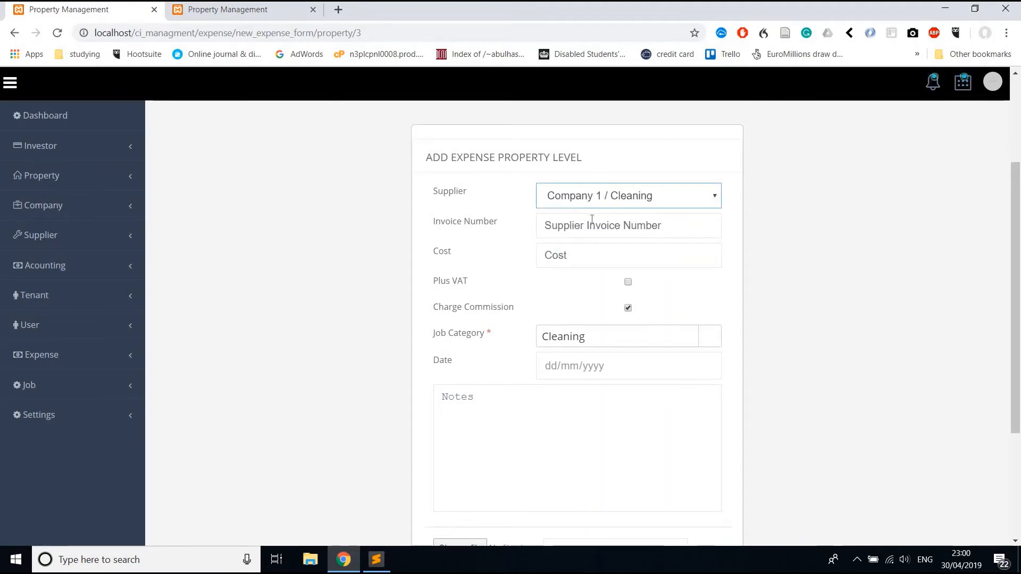
click(584, 252)
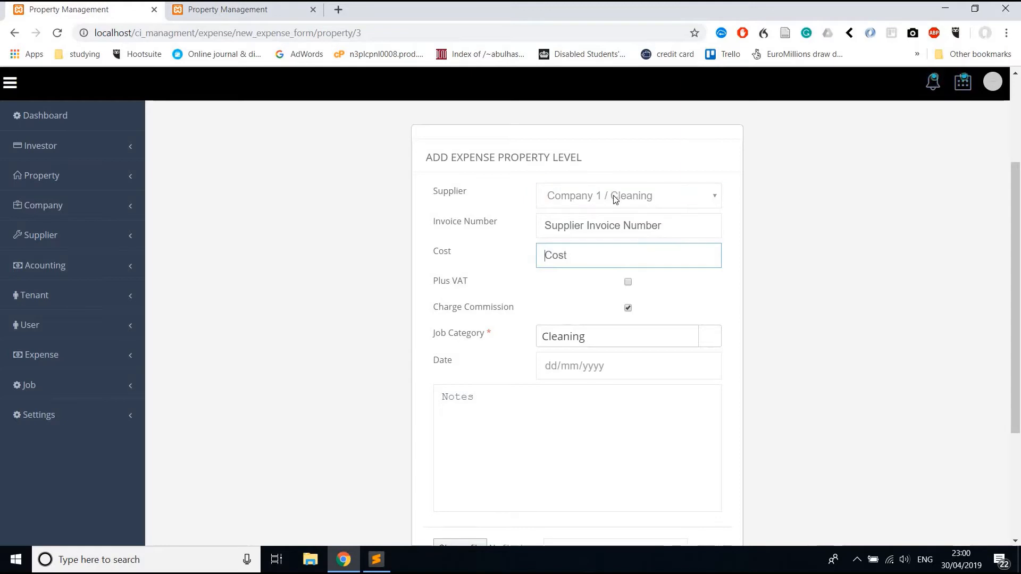
click(622, 198)
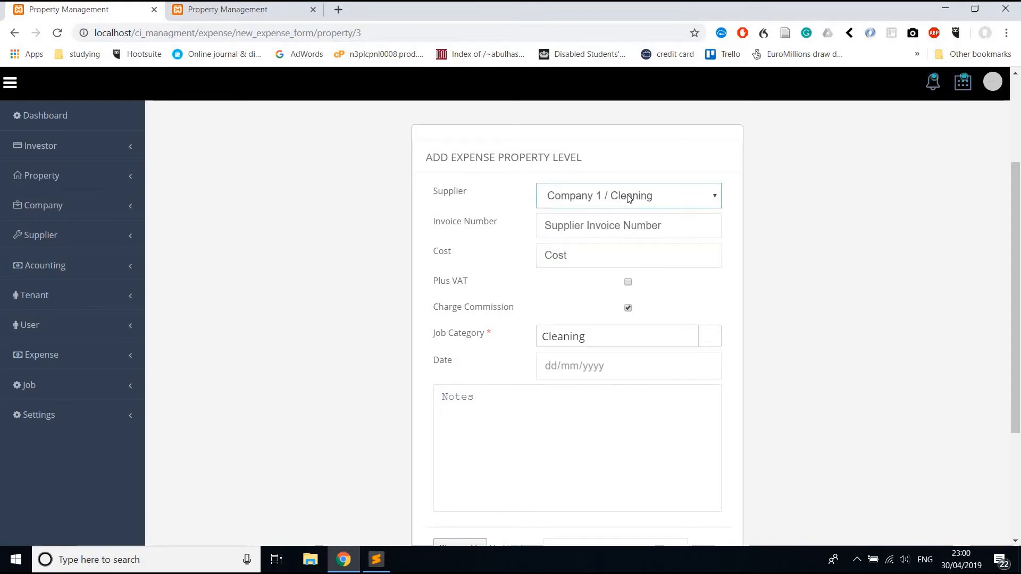
click(589, 259)
text(100)
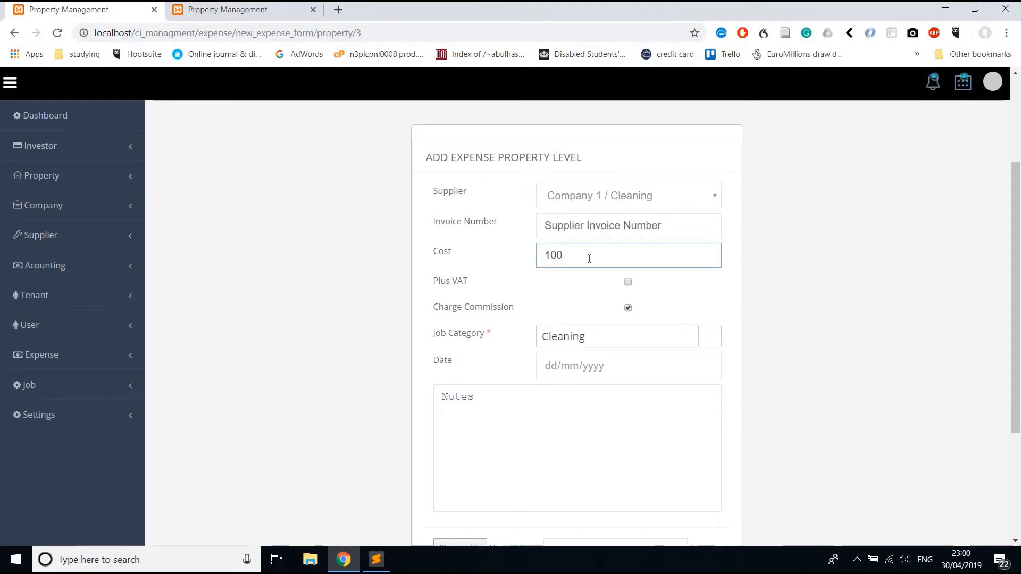
click(628, 283)
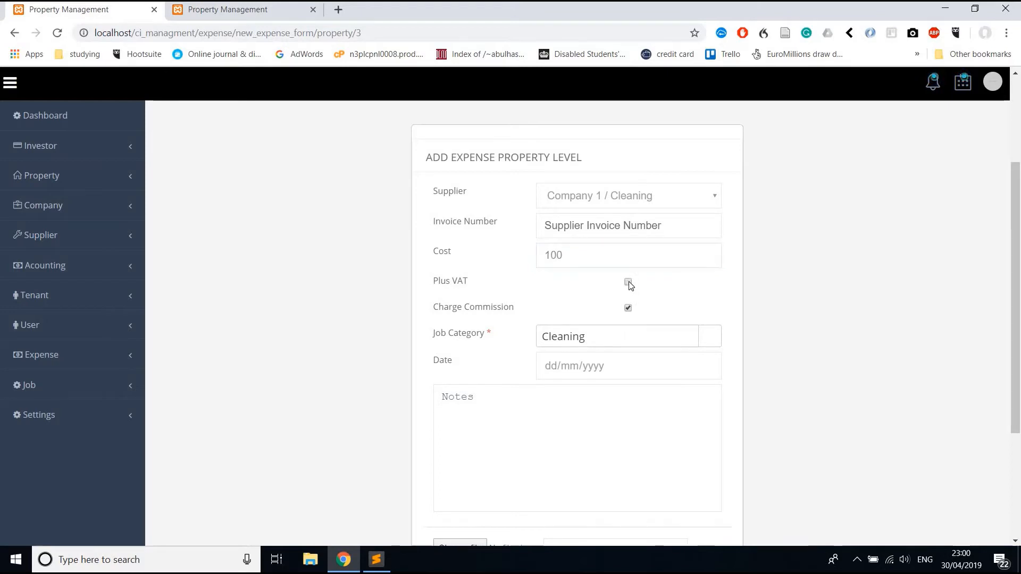
Set the supplier to 'cleaning person / Cleaning', keep commission charged, and create the expense.
click(582, 193)
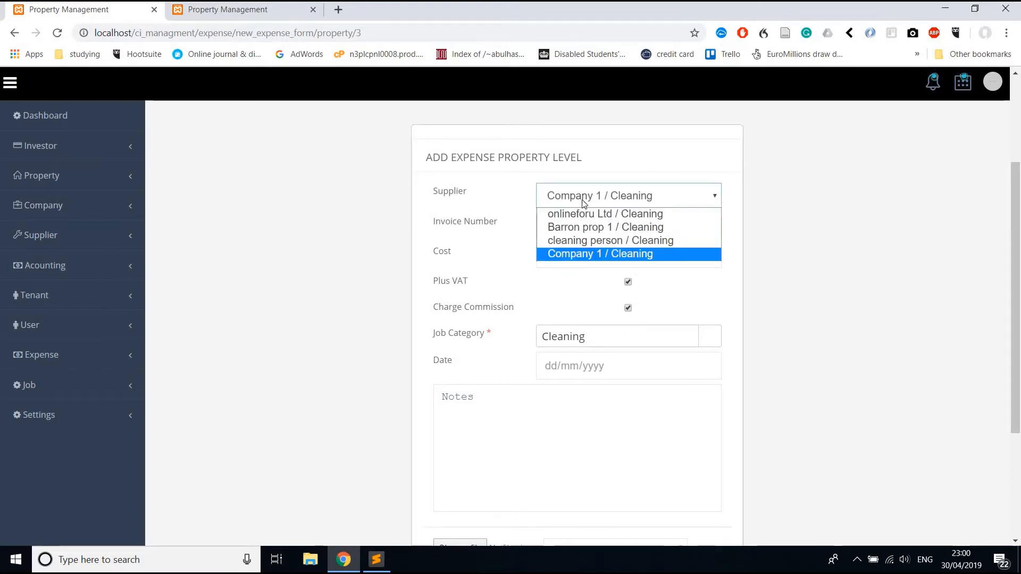
click(588, 242)
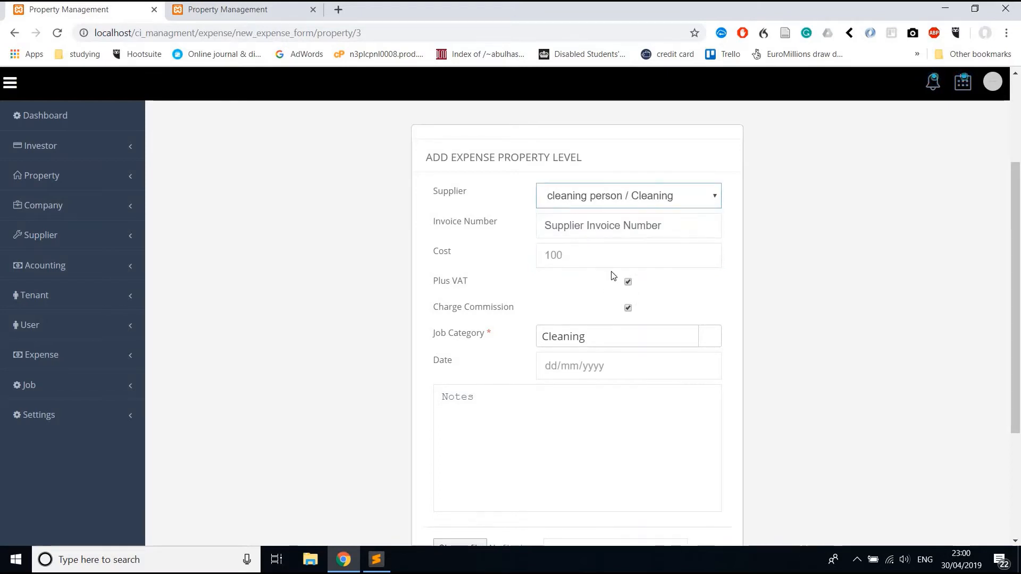
click(611, 195)
click(595, 225)
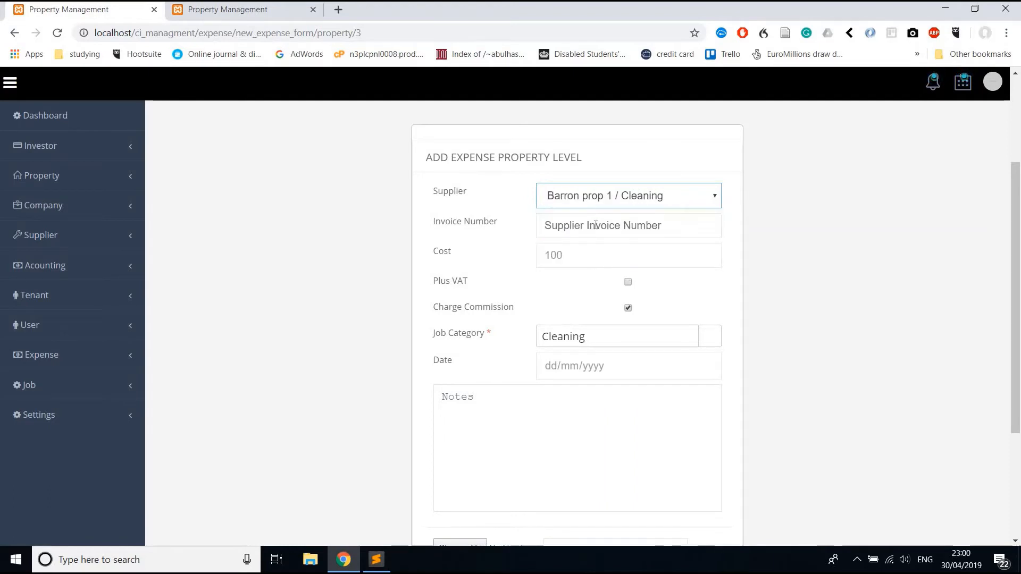
click(595, 197)
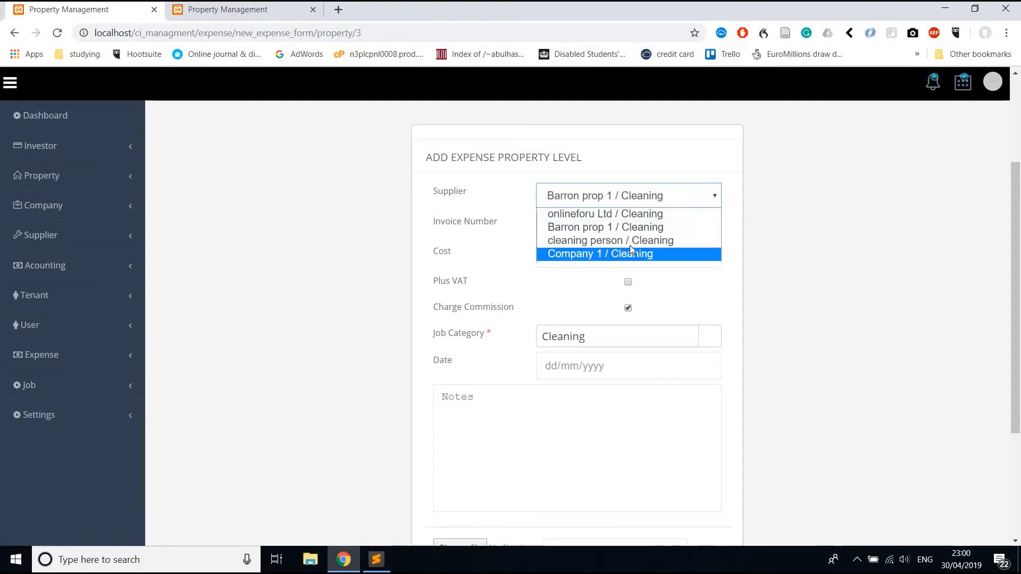
click(595, 241)
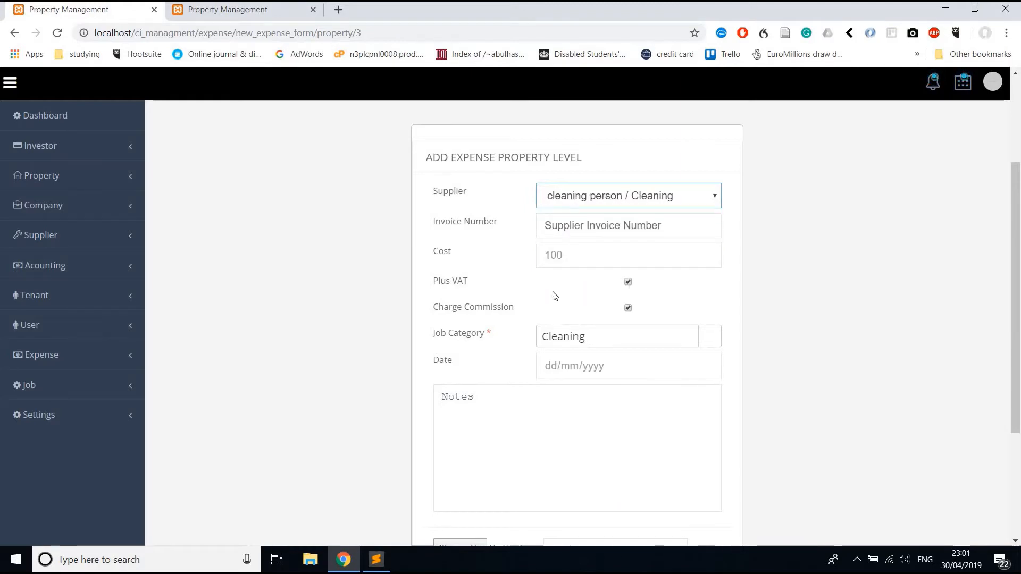
scroll(555, 296, down, 1)
drag(434, 262, 518, 261)
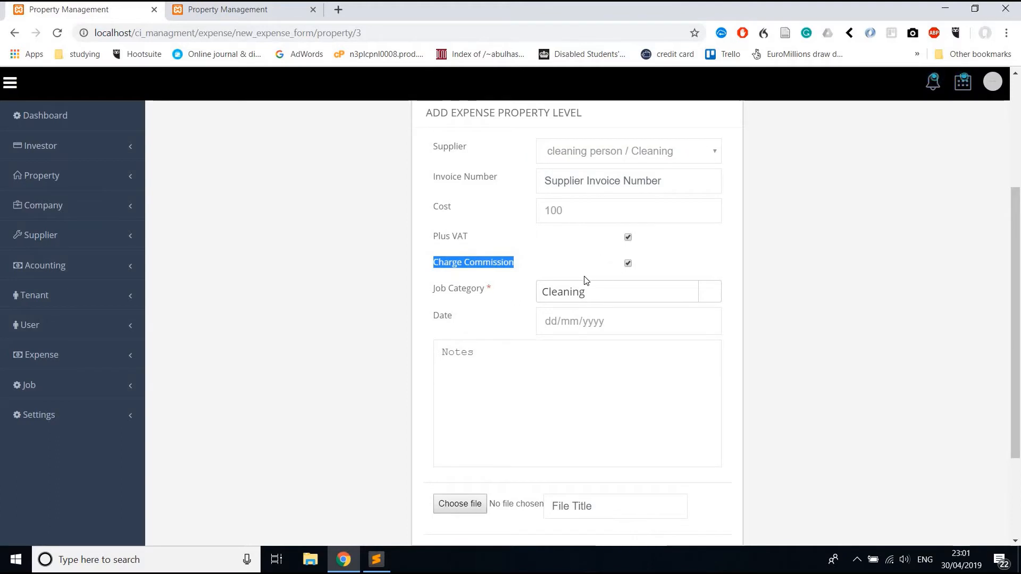
scroll(585, 281, down, 2)
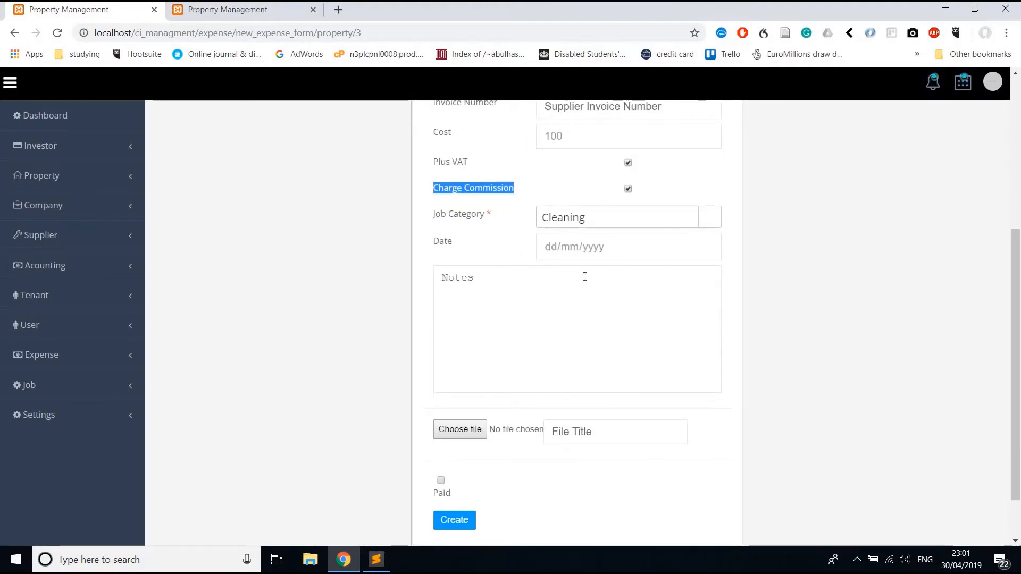
scroll(585, 277, down, 2)
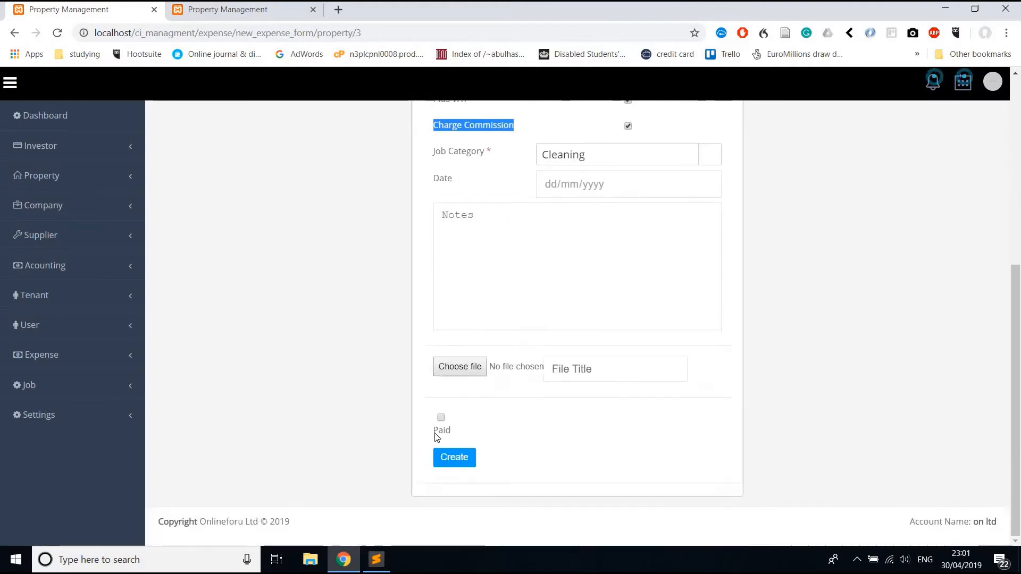
click(455, 453)
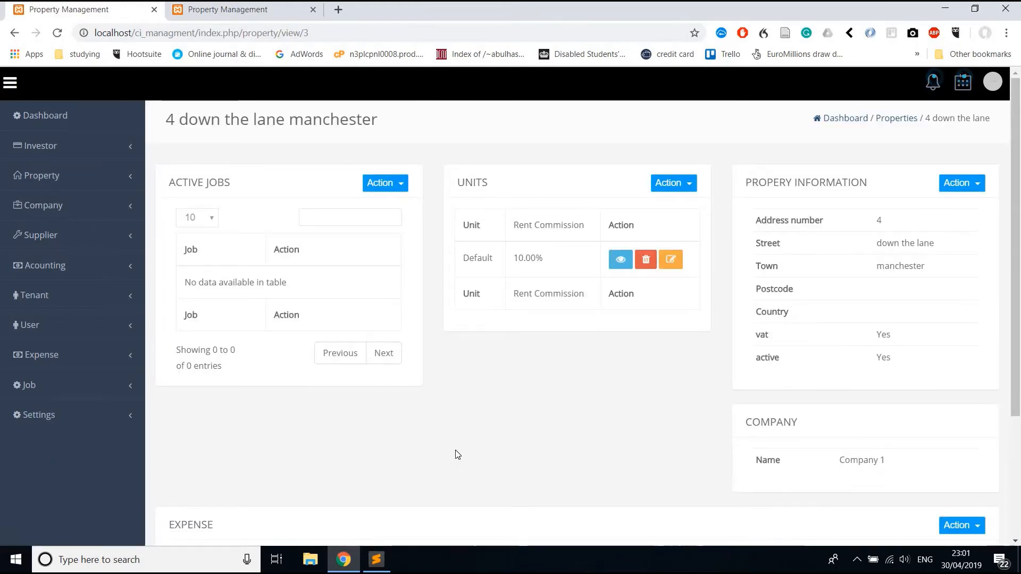
End Company 1's current period, transferring its 771.6 balance.
scroll(458, 453, down, 3)
scroll(457, 453, up, 3)
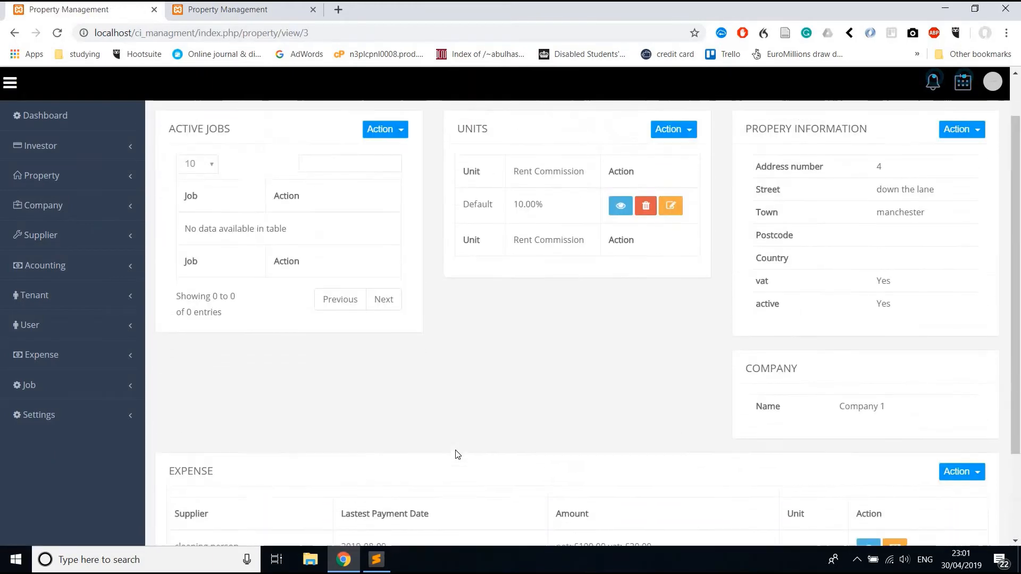
click(69, 206)
click(73, 234)
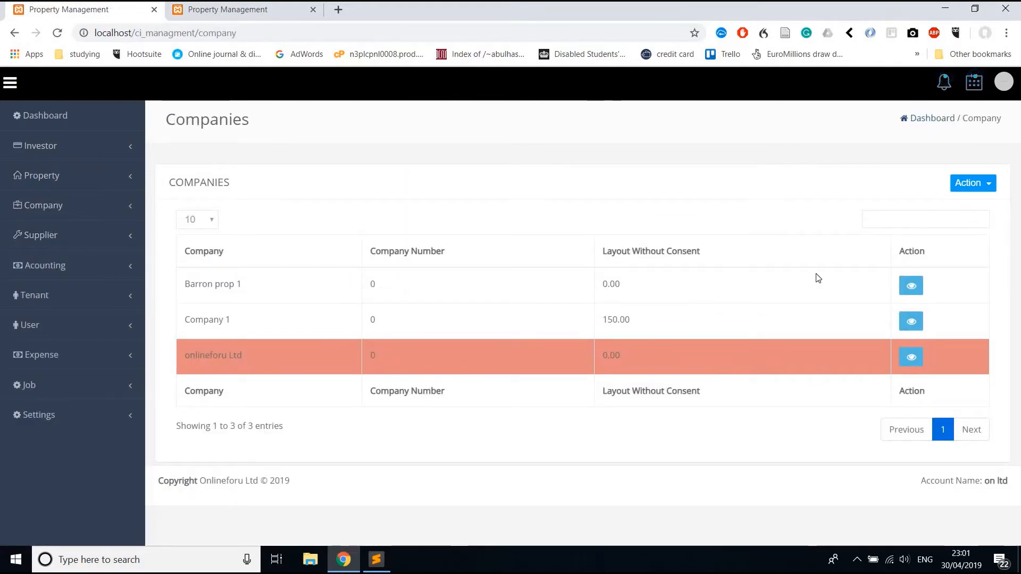
click(912, 322)
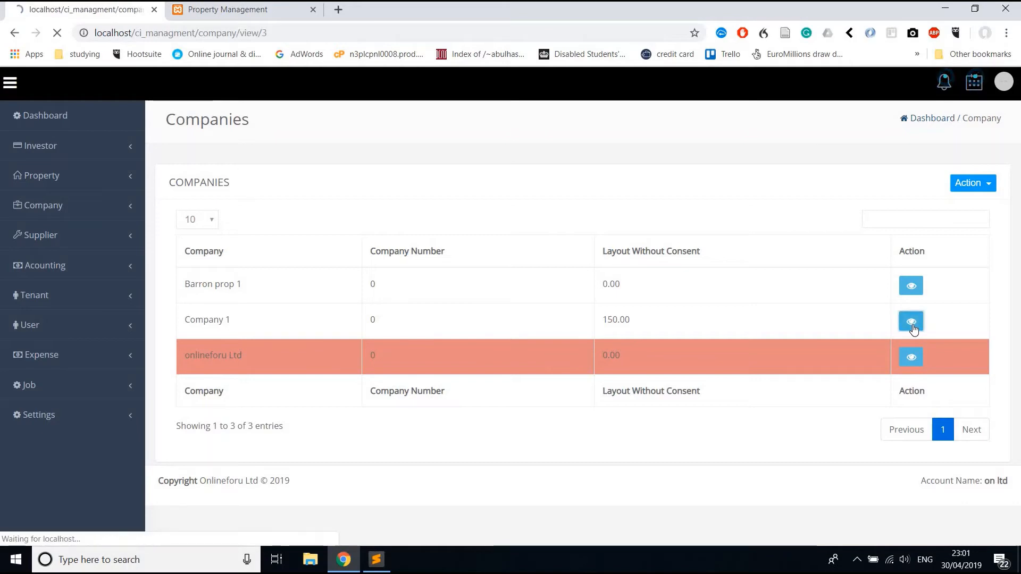
double_click(451, 231)
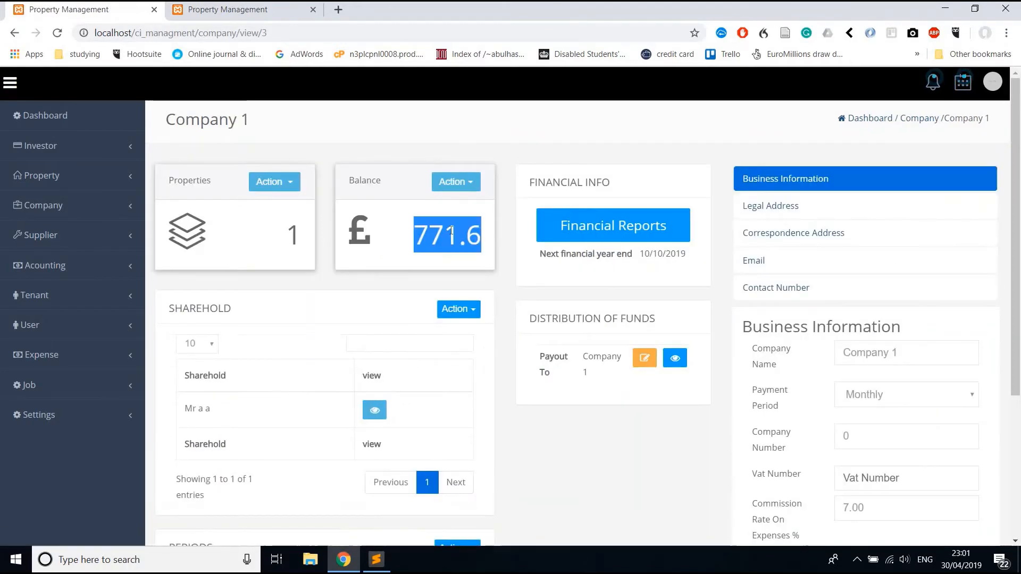
click(457, 184)
click(456, 209)
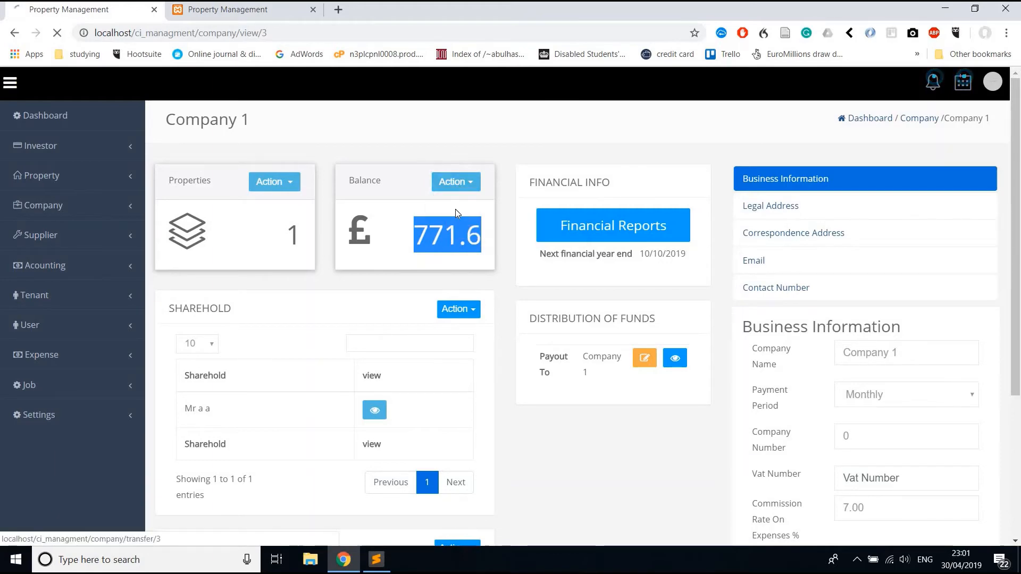
Review the period's £1000 rent and the 100.00 cleaning expense totalling 128.4.
scroll(457, 214, down, 1)
scroll(456, 214, down, 3)
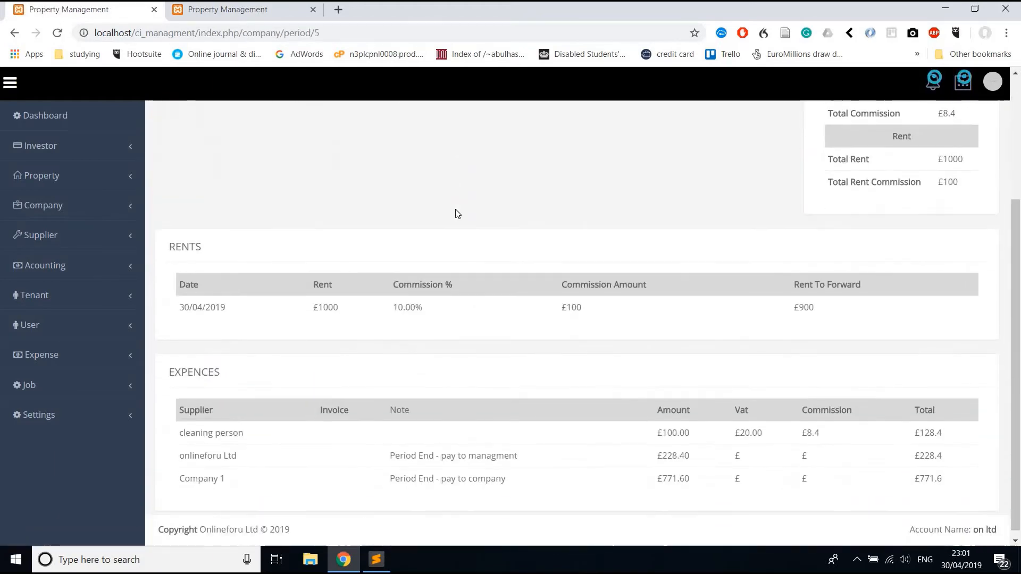
double_click(329, 300)
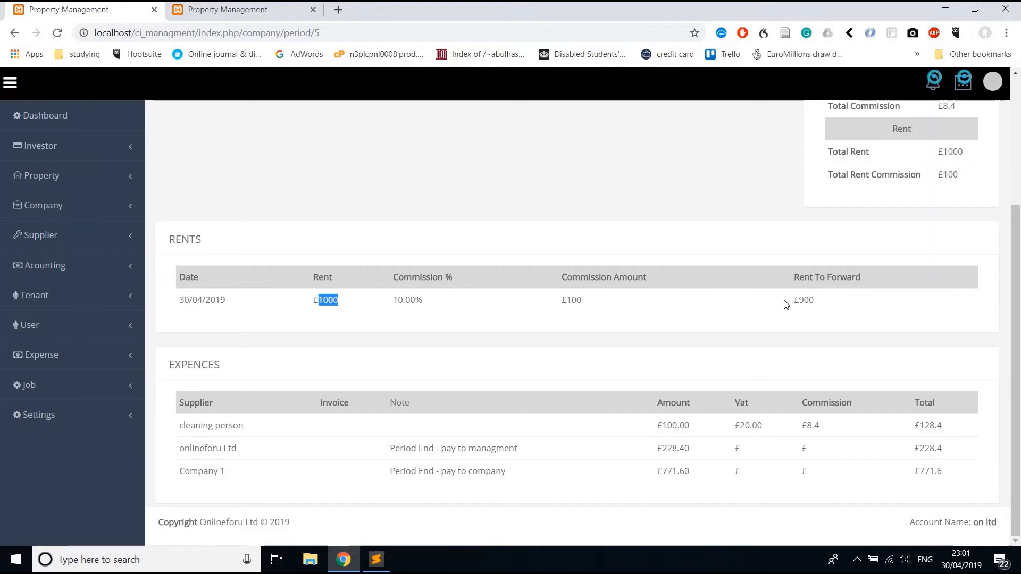
click(457, 433)
double_click(679, 425)
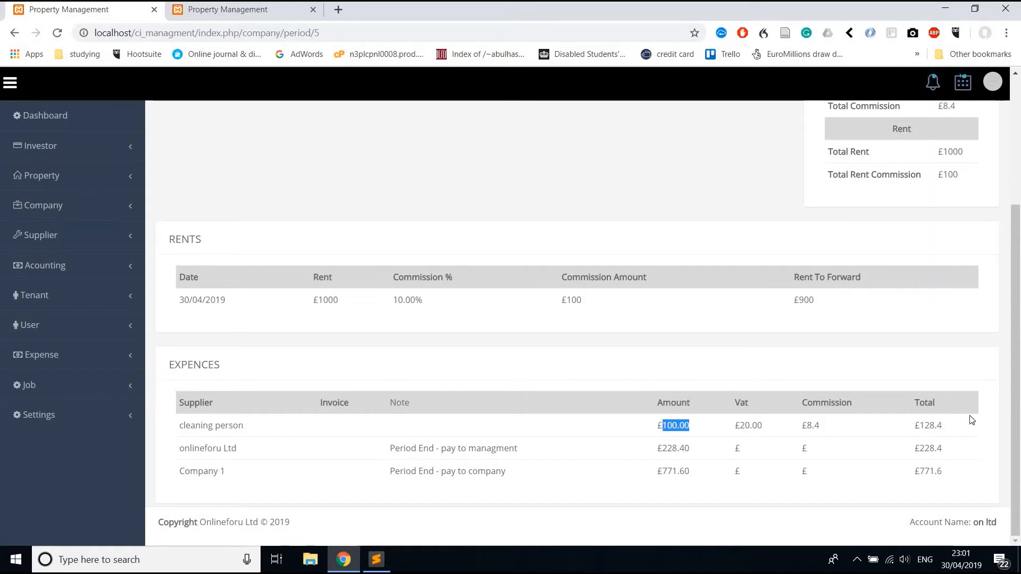
double_click(932, 425)
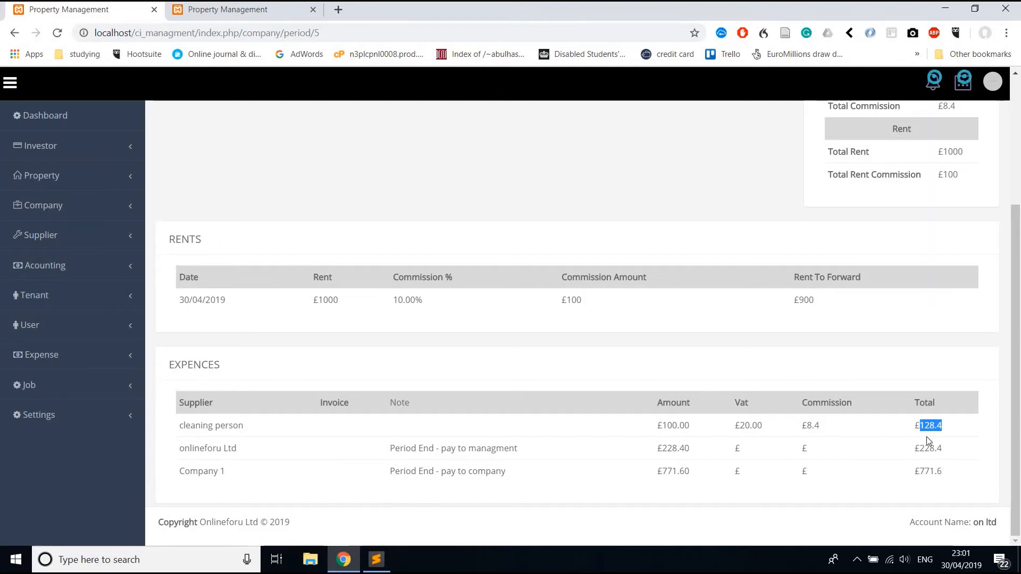
Check the 771.6 and 228.4 expense totals, then generate the Basic Period Report PDF.
double_click(929, 471)
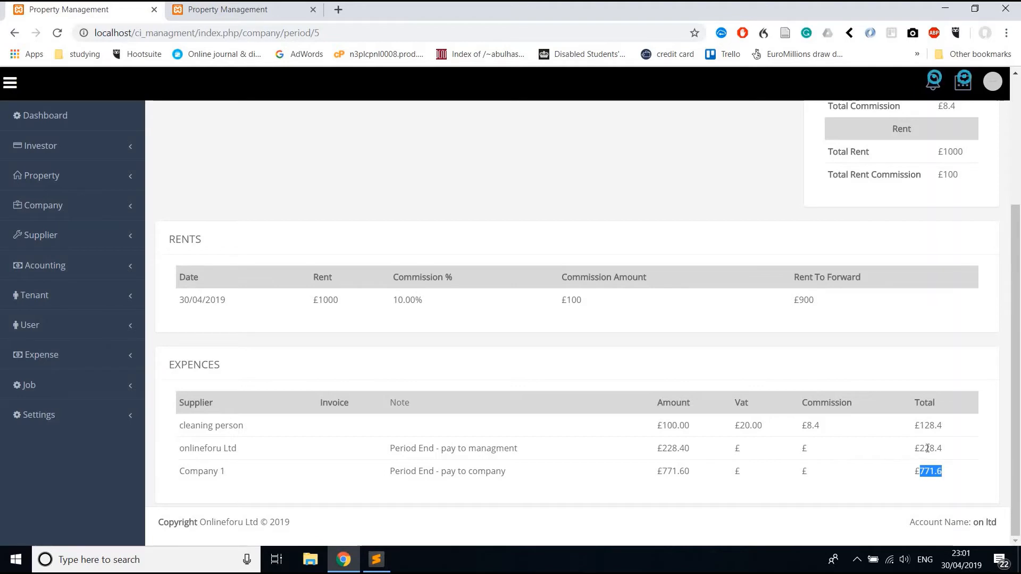
double_click(928, 448)
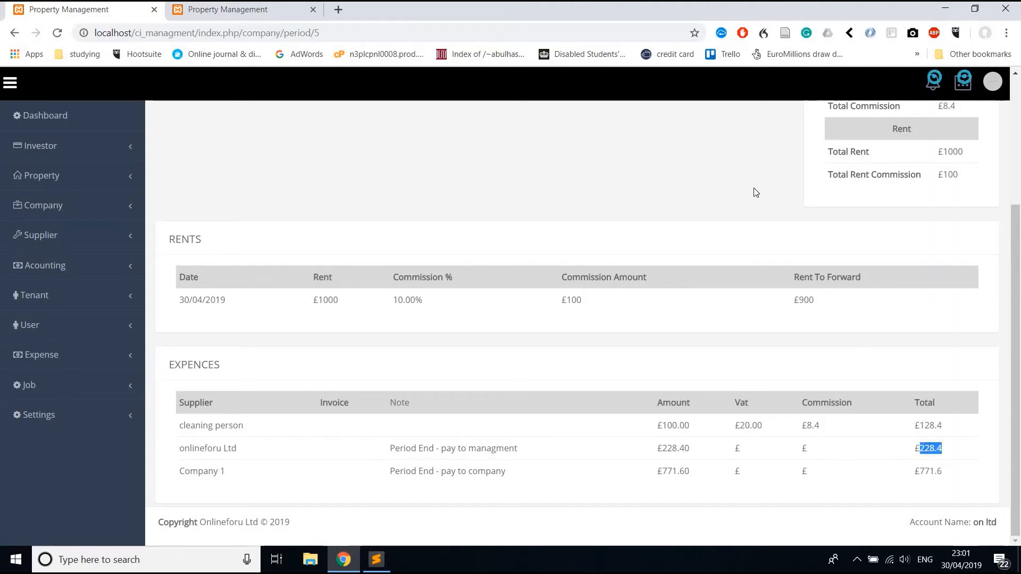
scroll(755, 192, up, 4)
click(250, 170)
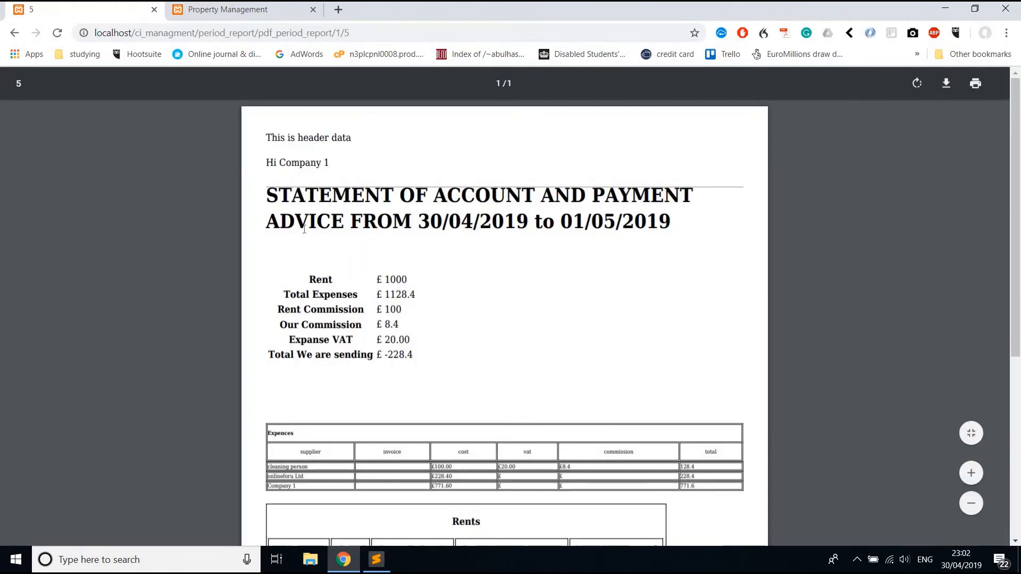
scroll(349, 295, down, 4)
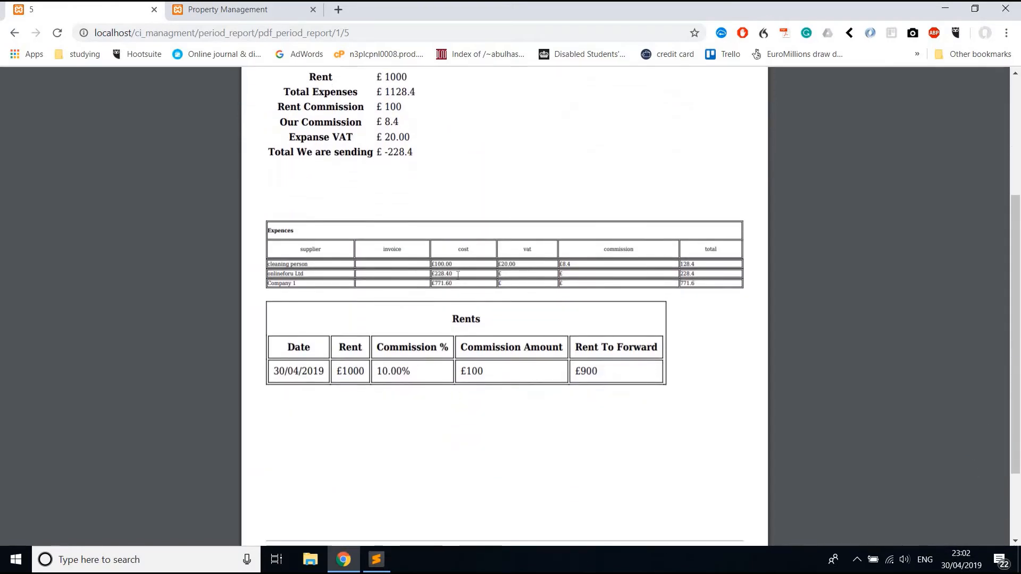
scroll(420, 309, up, 4)
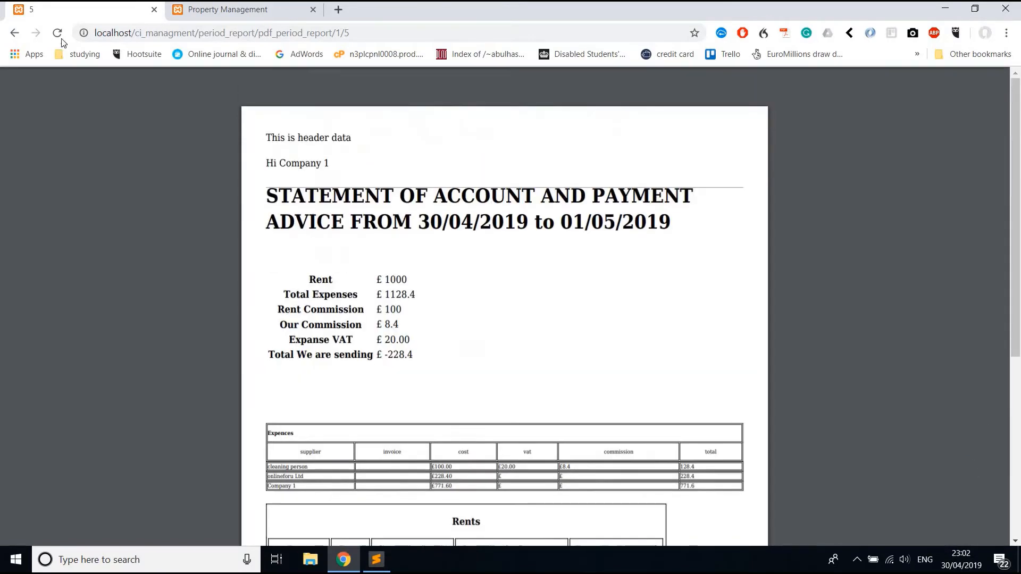
click(16, 35)
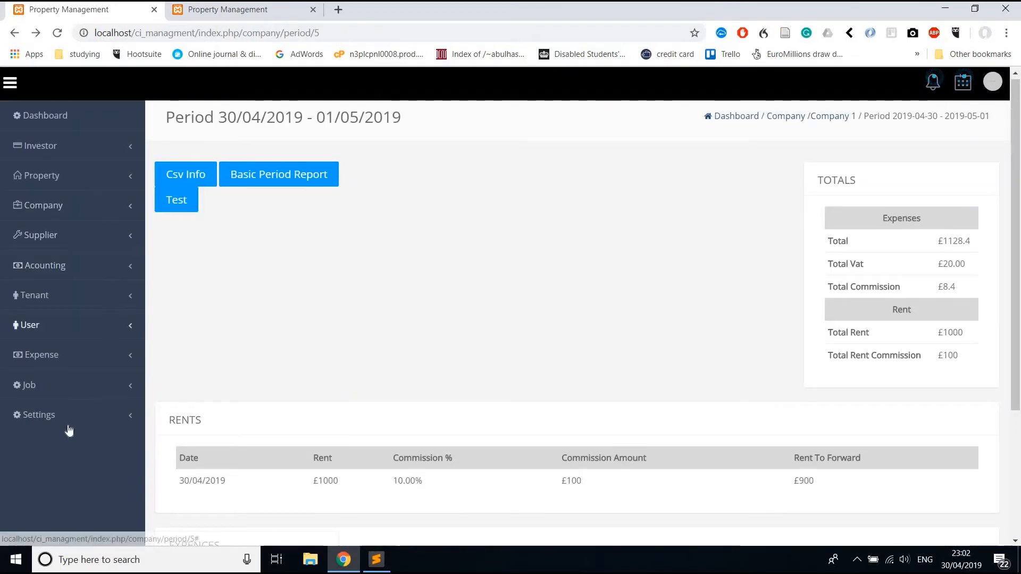
Open the Basic Period PDF report template for editing from Report Settings.
click(53, 415)
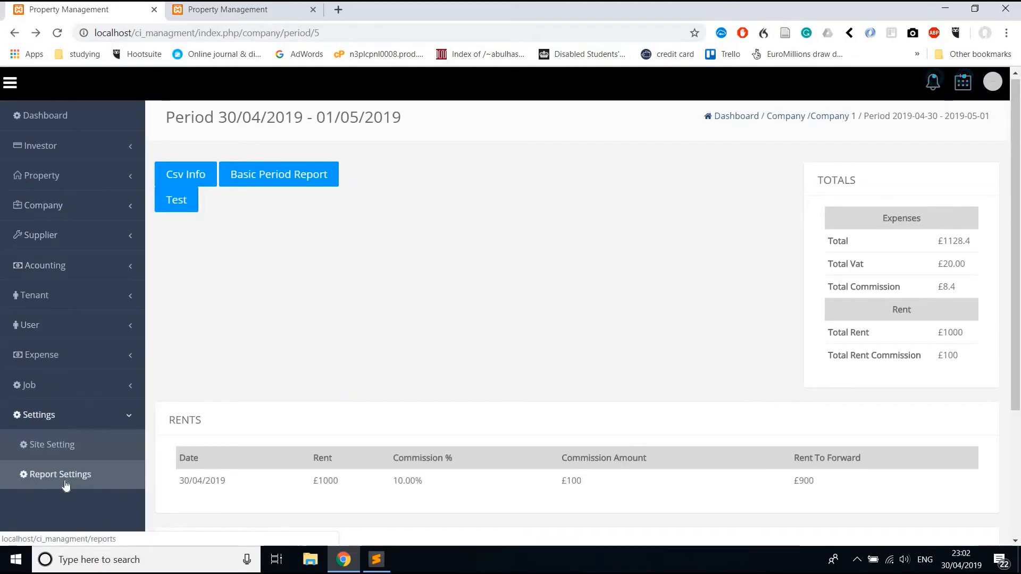
click(66, 485)
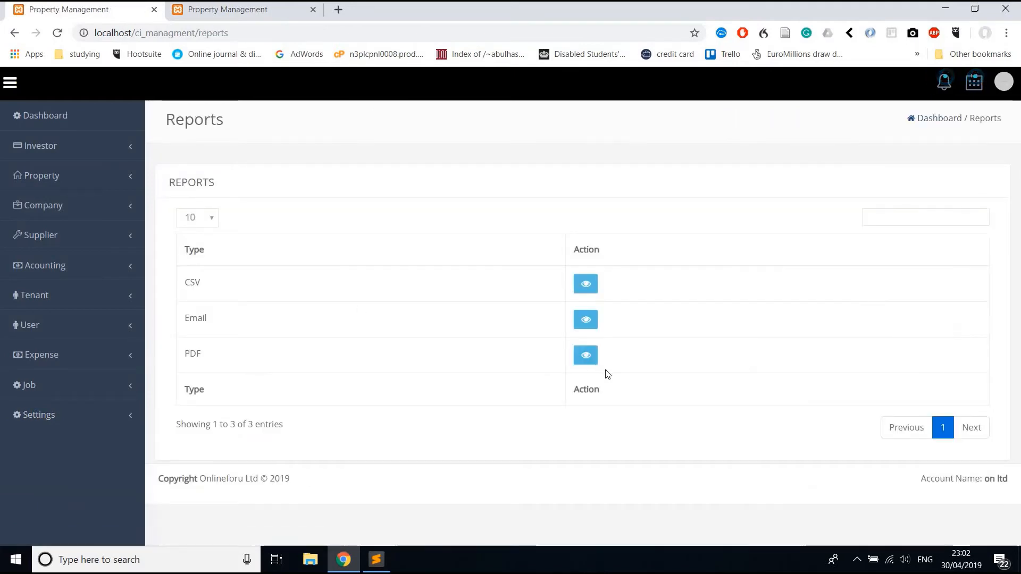
click(586, 355)
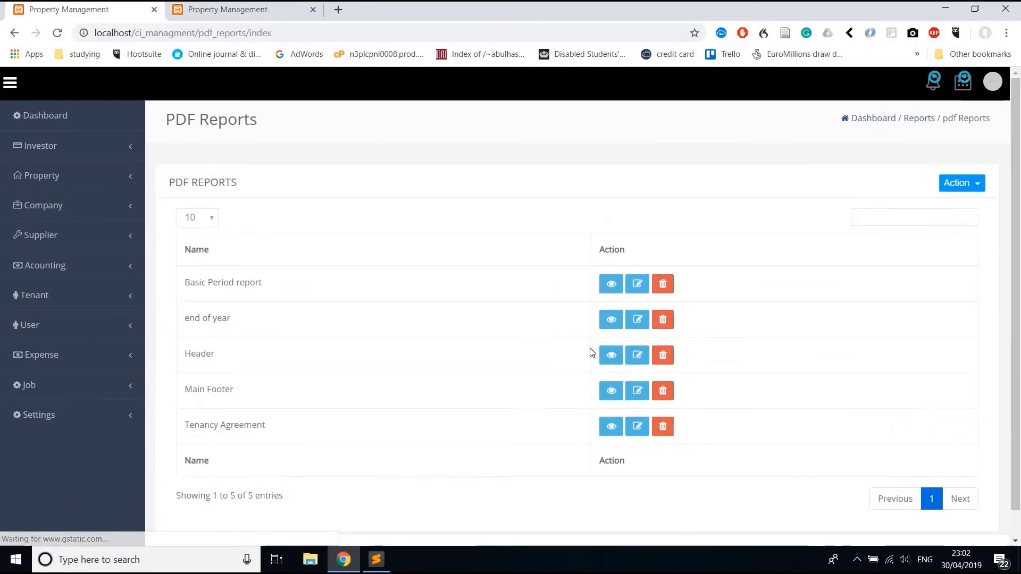
click(638, 285)
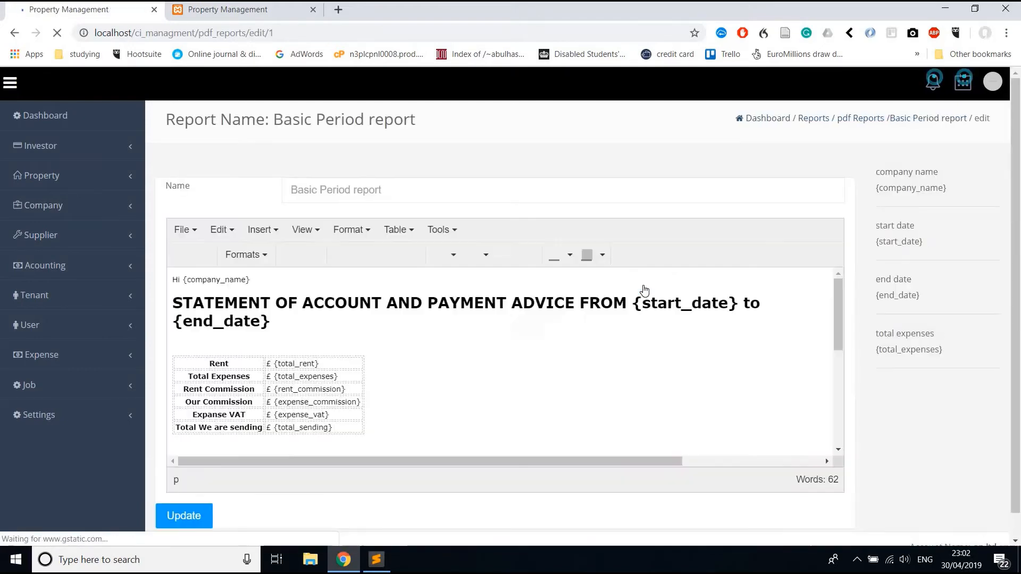
scroll(622, 344, down, 5)
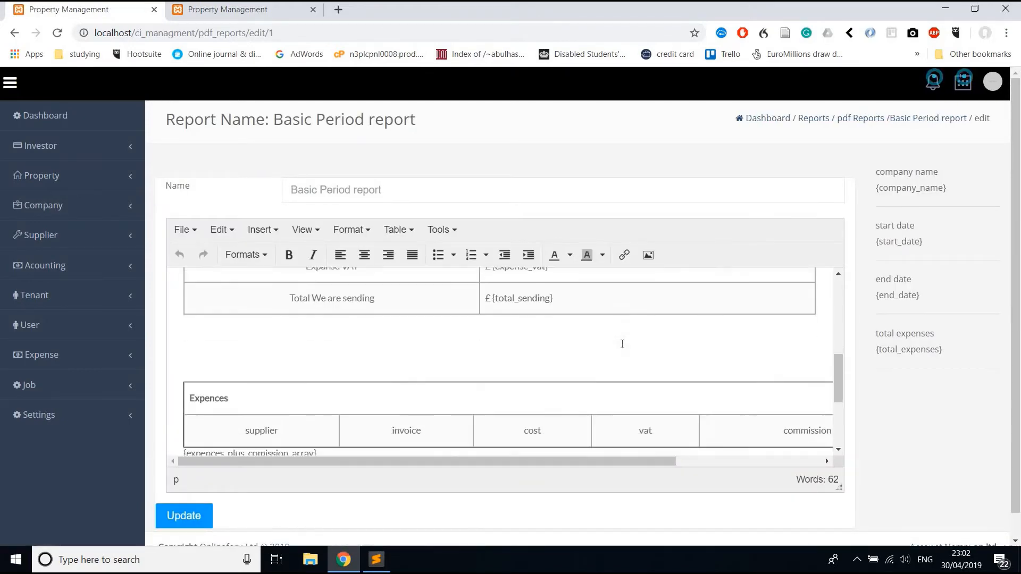
scroll(622, 344, down, 3)
scroll(502, 347, up, 1)
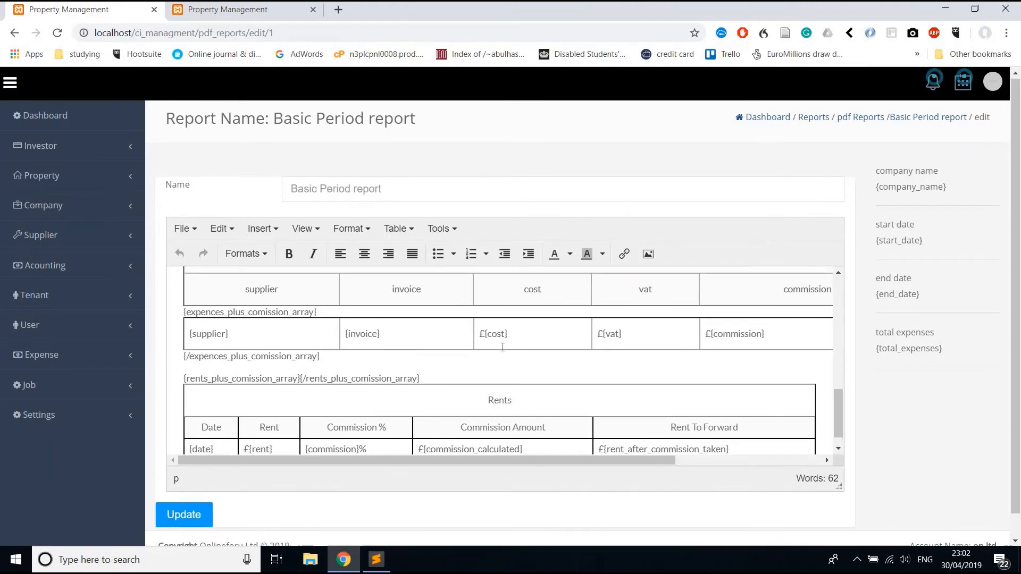
Inspect the template's HTML source code, close it, and go to the Companies list.
click(452, 229)
click(467, 283)
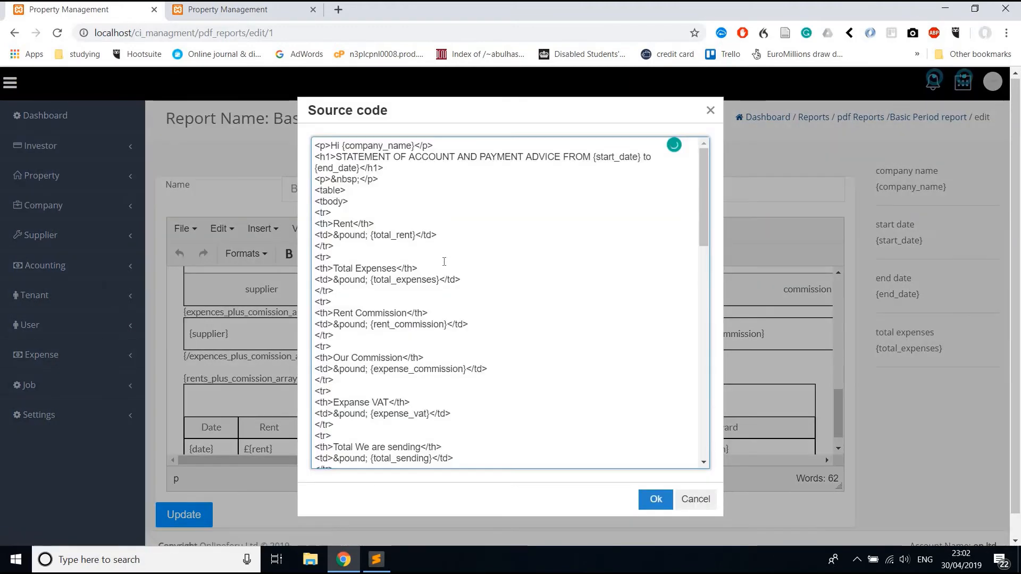
scroll(444, 261, down, 15)
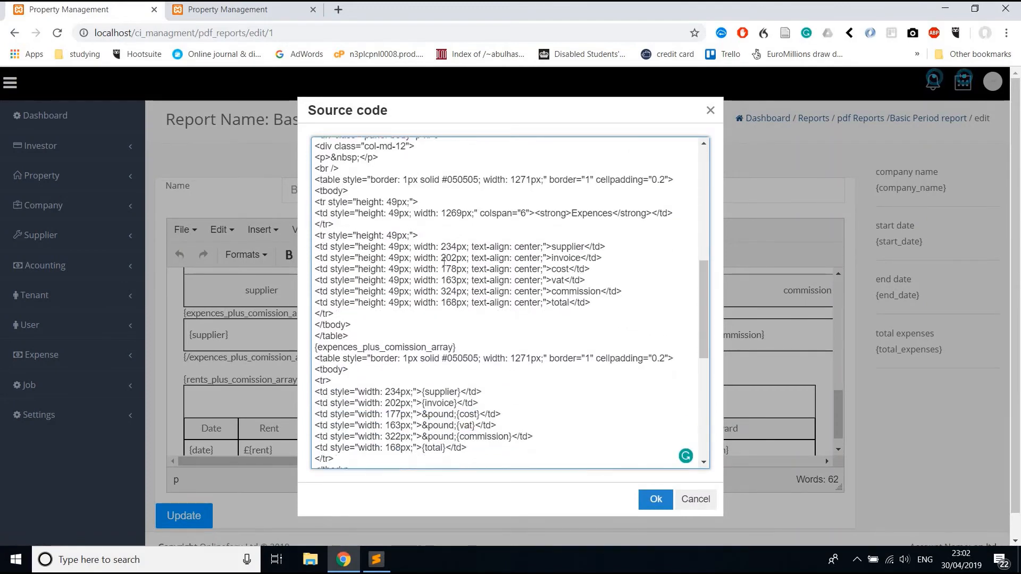
click(710, 111)
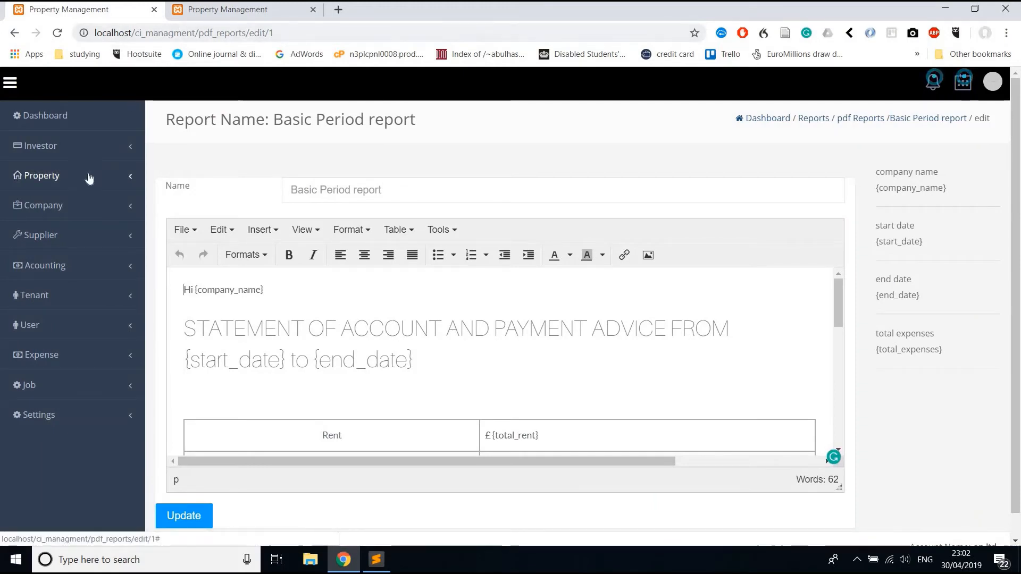
click(82, 209)
click(79, 235)
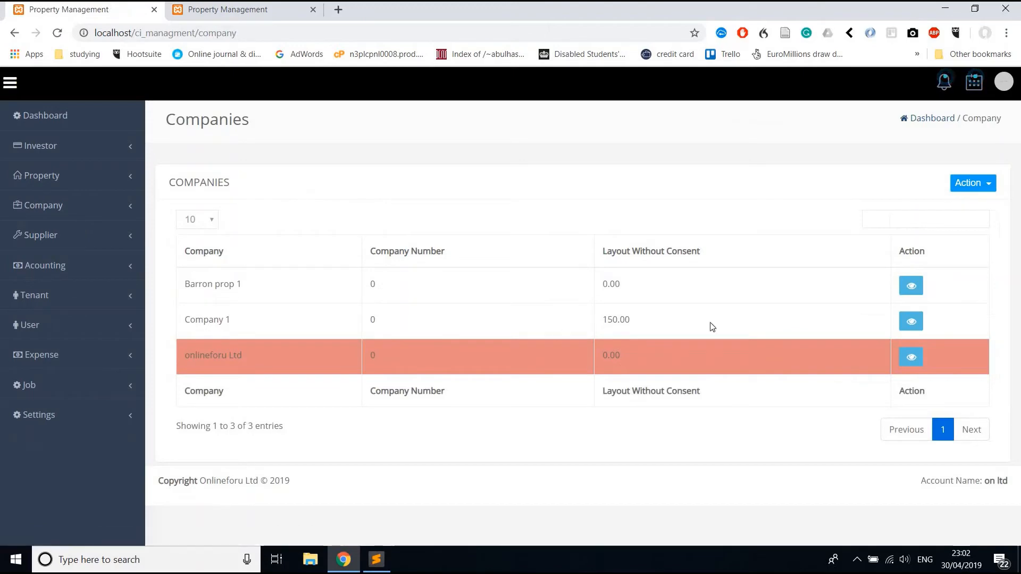
View the details of the Barron prop 1 and Company 1 companies.
click(910, 285)
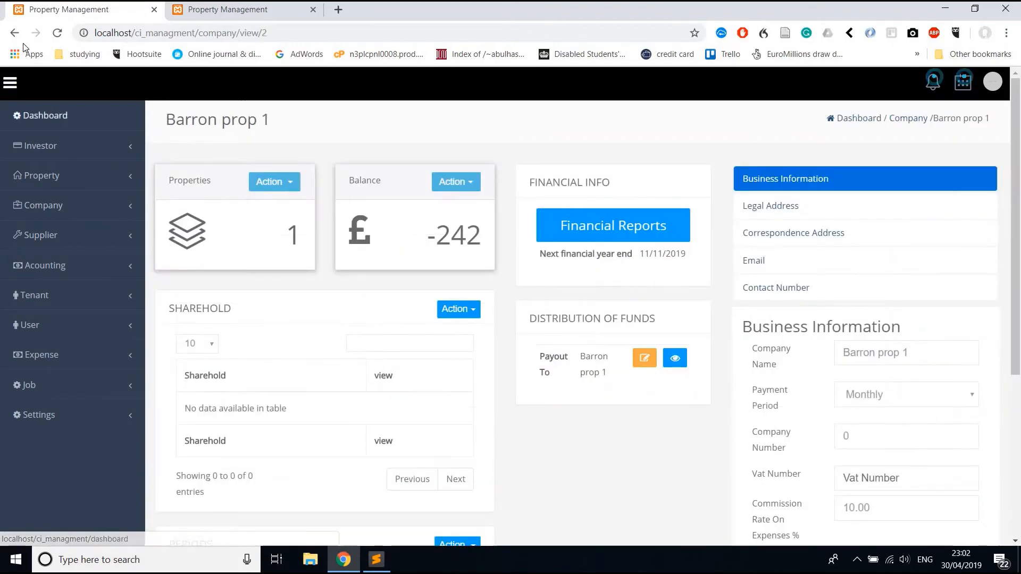
key(alt+Left)
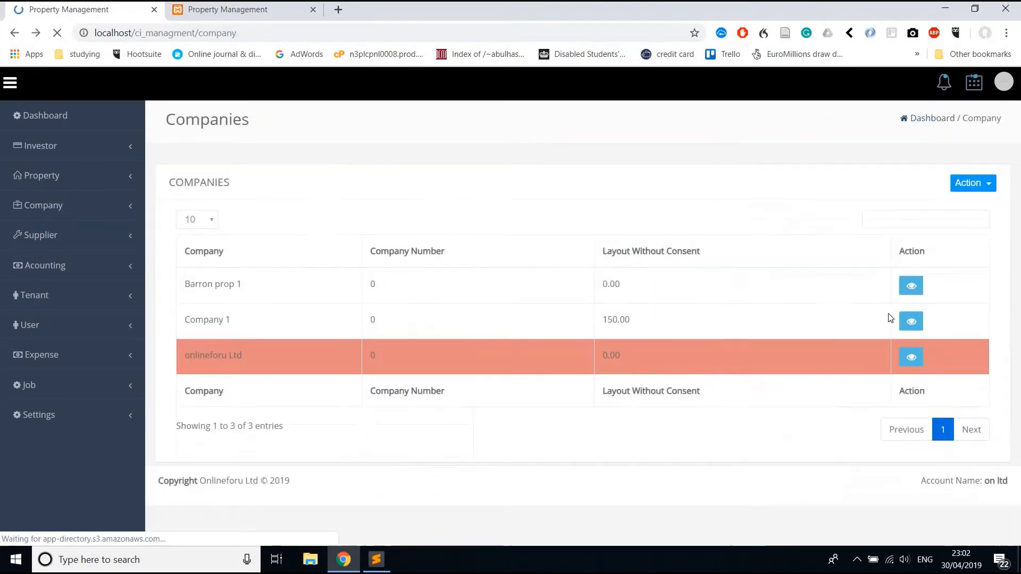
click(911, 321)
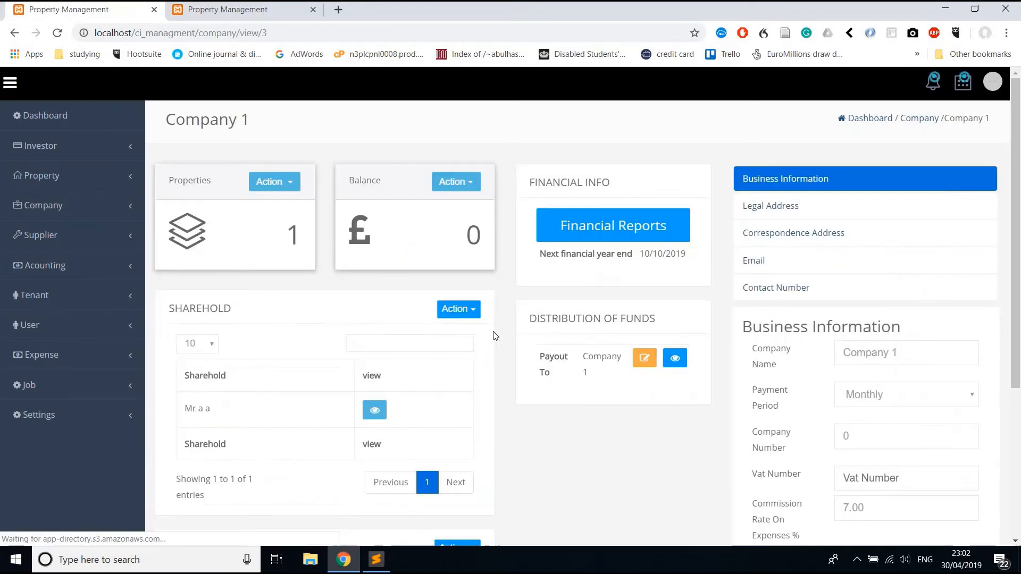
scroll(192, 407, down, 4)
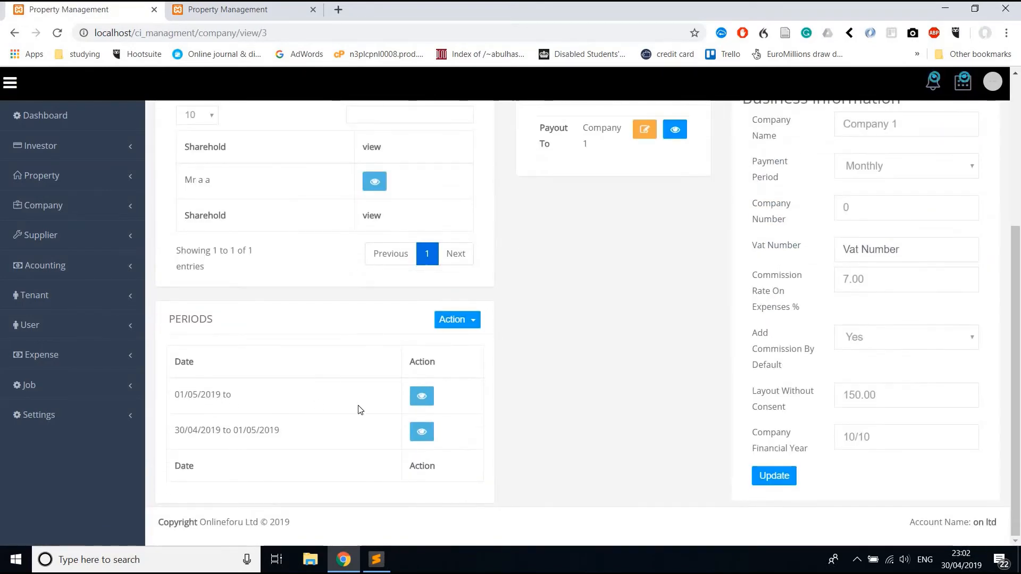
scroll(485, 348, up, 3)
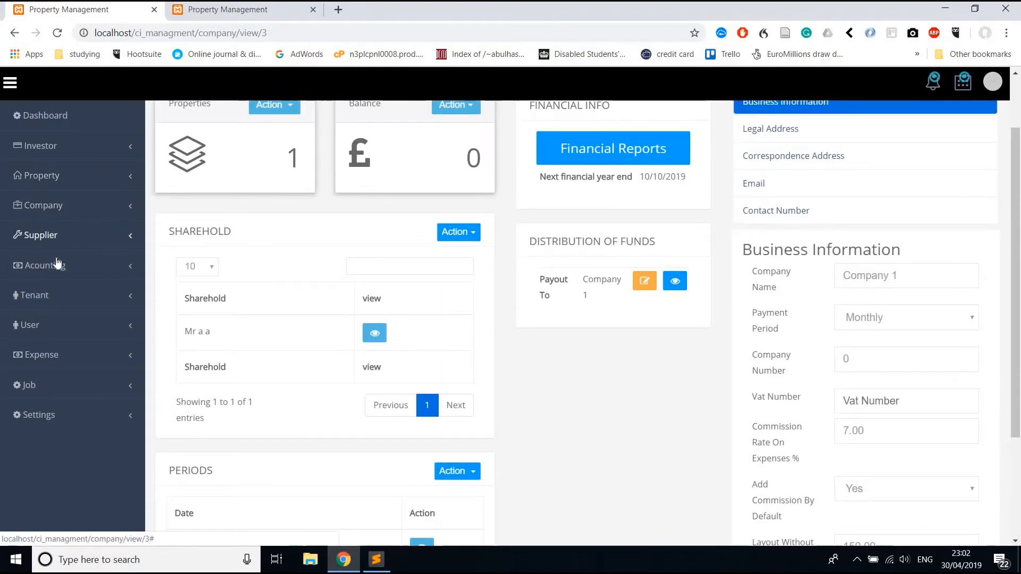
Check the Cleaning expense category, then open the Expenses list.
click(54, 354)
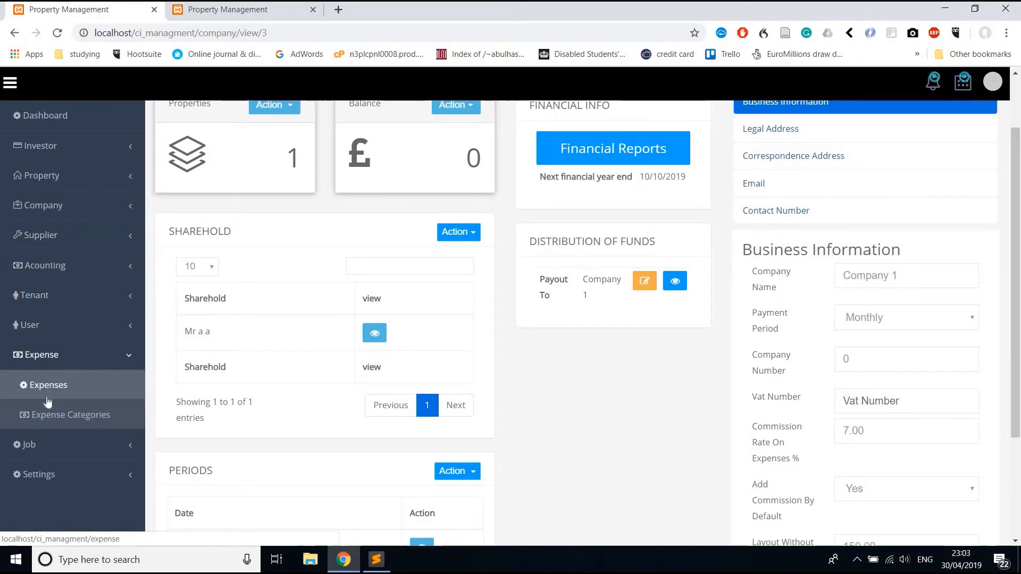
click(82, 419)
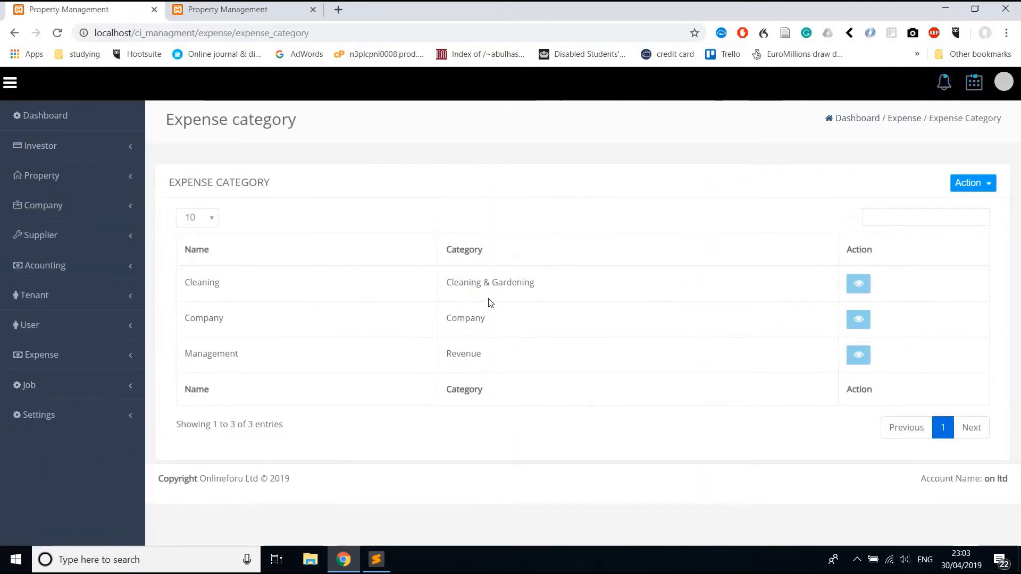
double_click(462, 282)
double_click(189, 280)
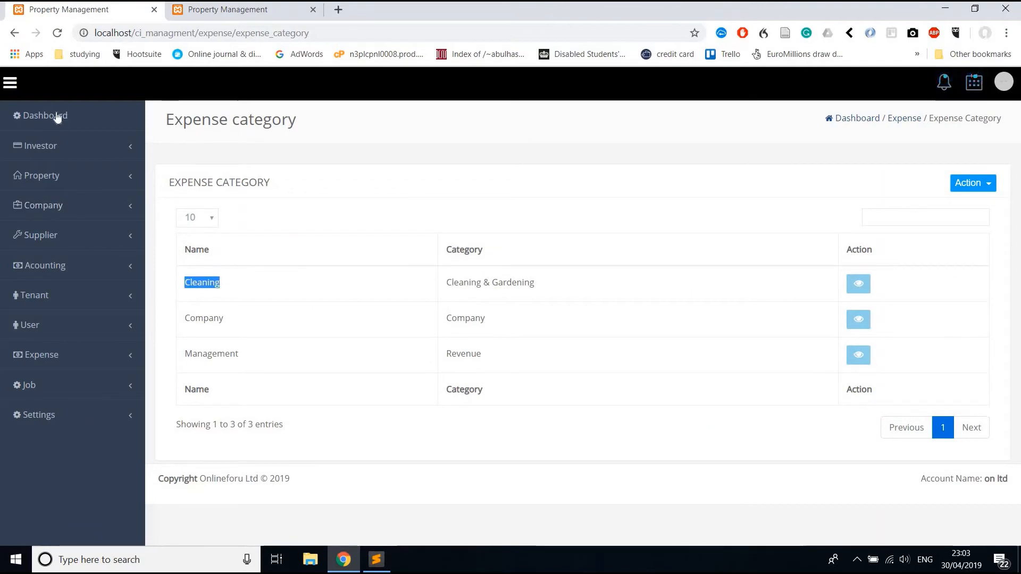
click(14, 35)
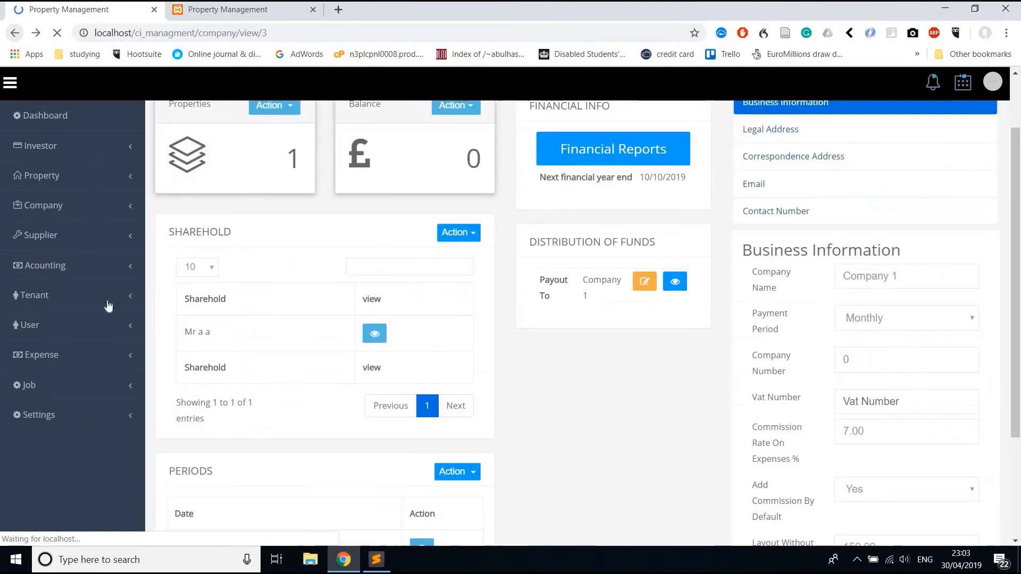
click(71, 354)
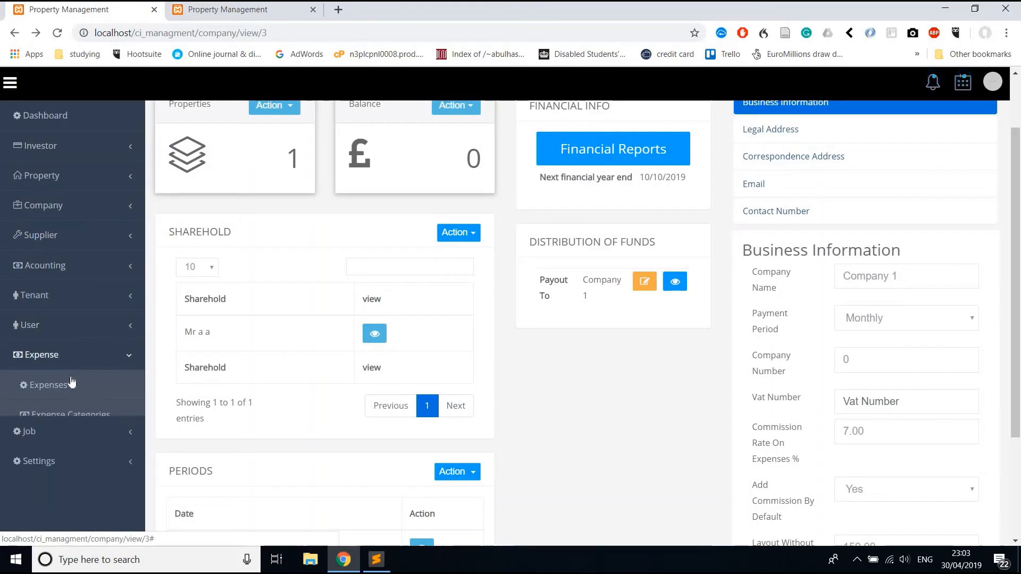
click(48, 384)
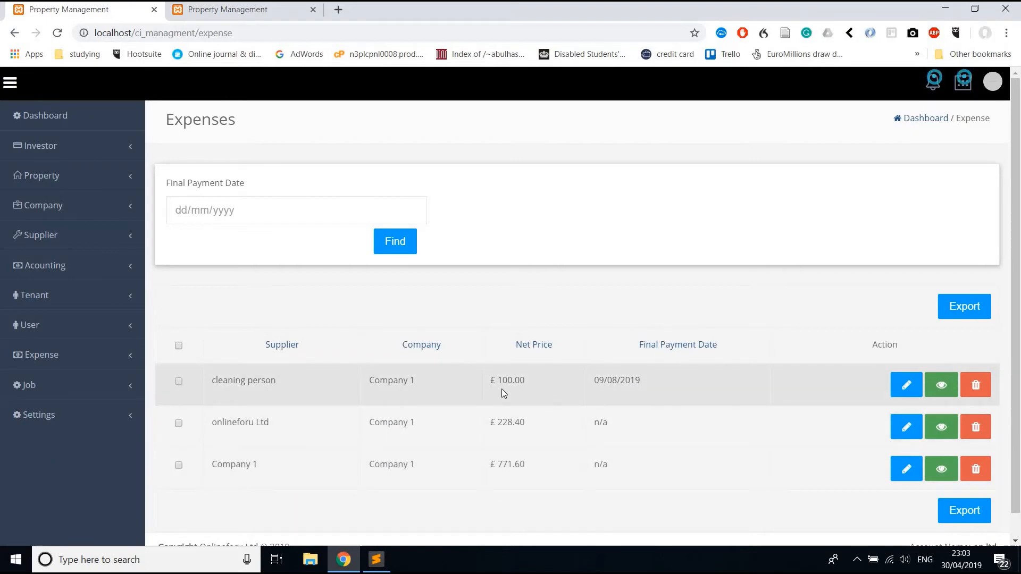
Review the 100.00 and 228.40 net prices and the Company 1 supplier entry.
double_click(507, 381)
double_click(506, 421)
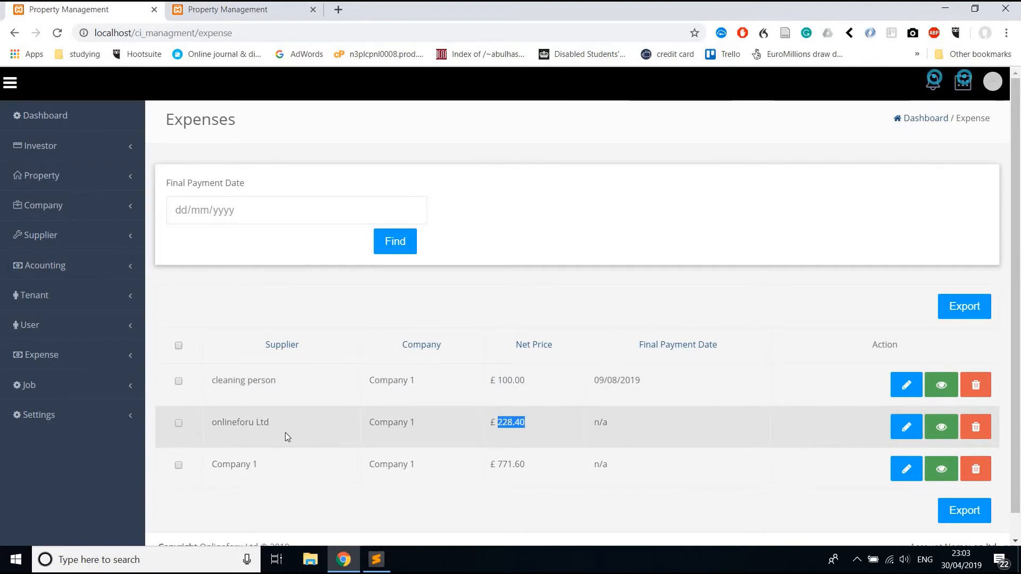
click(238, 418)
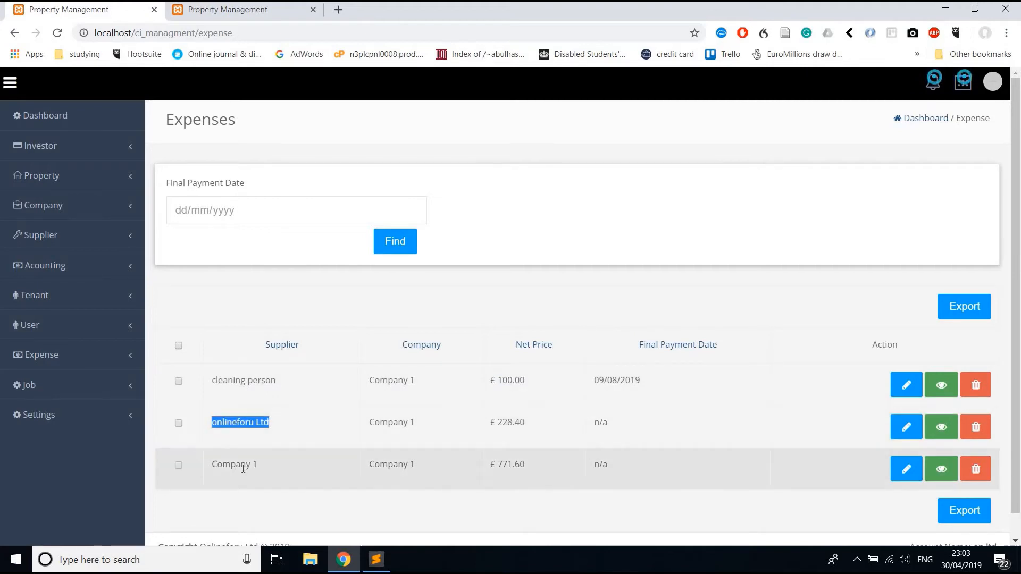
triple_click(243, 468)
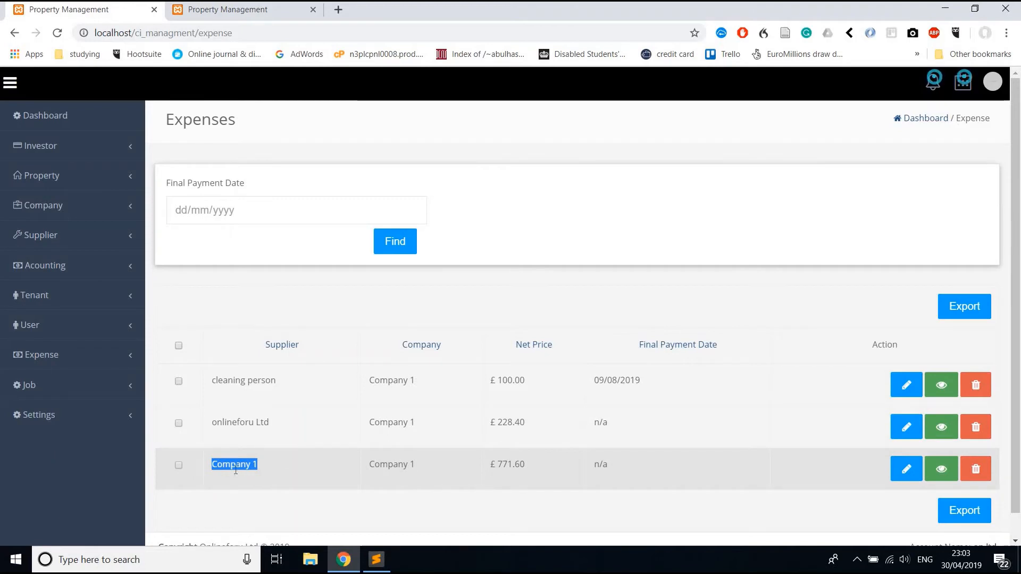
double_click(234, 466)
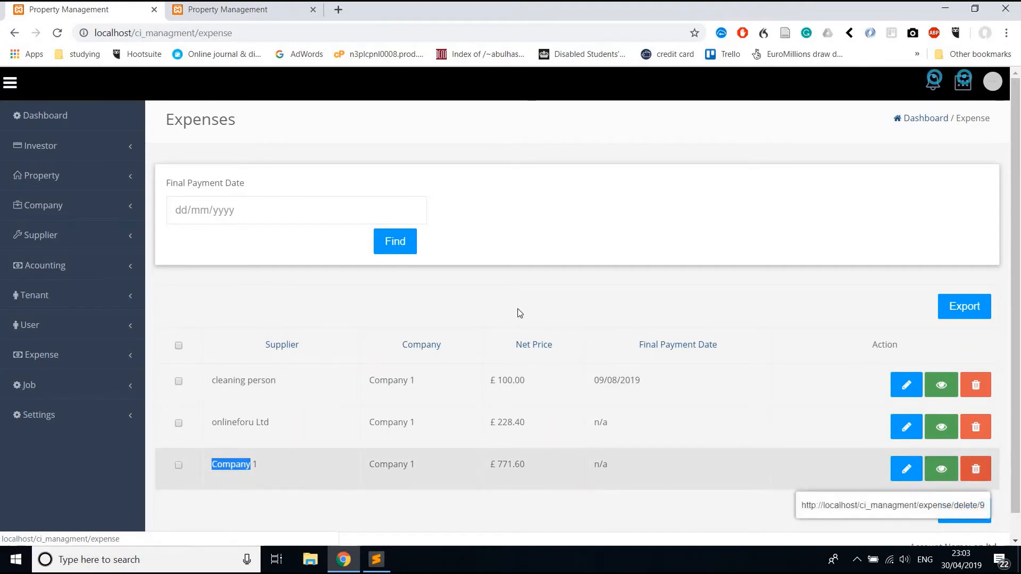
Export all three expenses to 01_05_2019.csv and open the downloaded file.
click(178, 346)
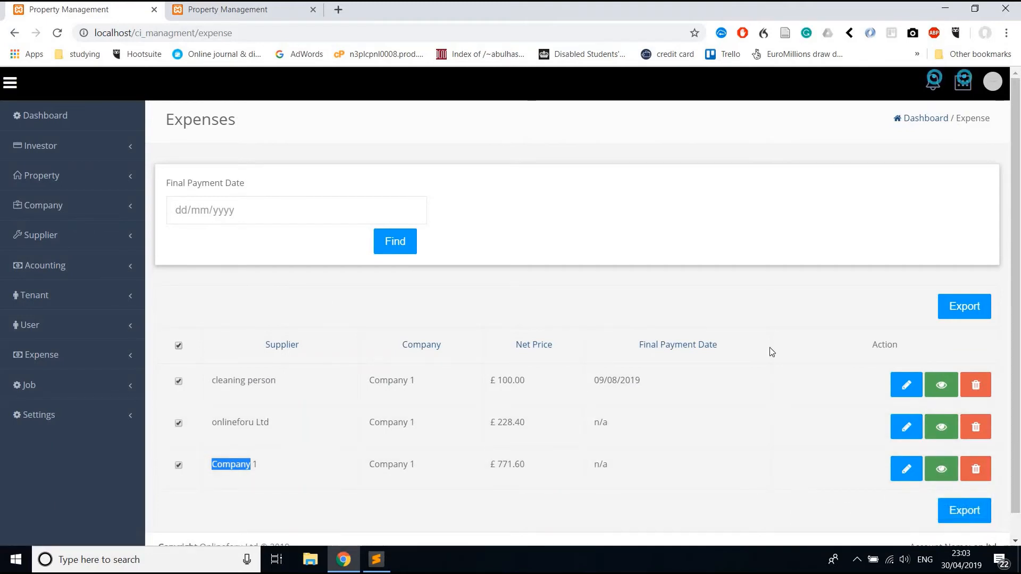
click(955, 308)
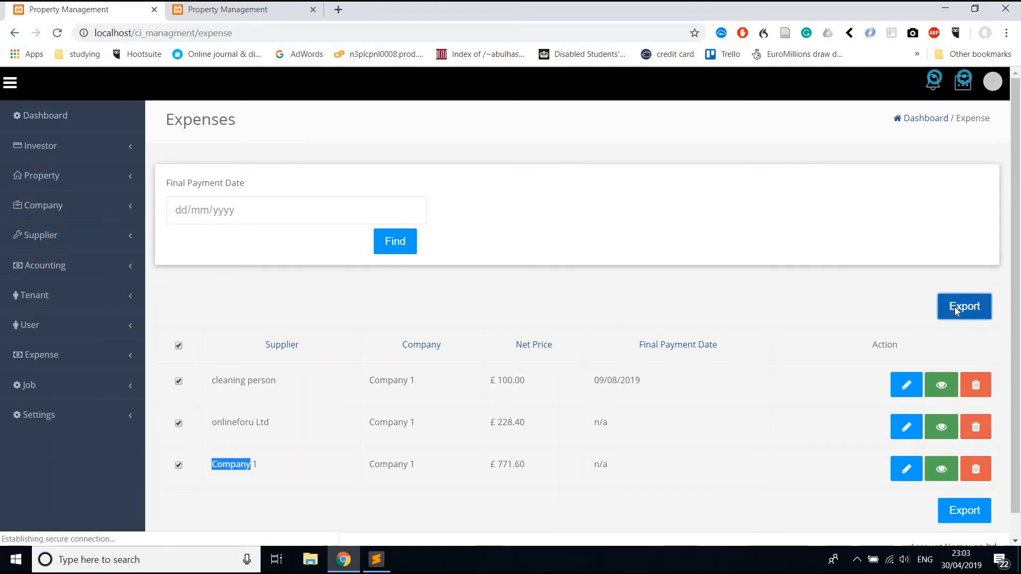
click(415, 295)
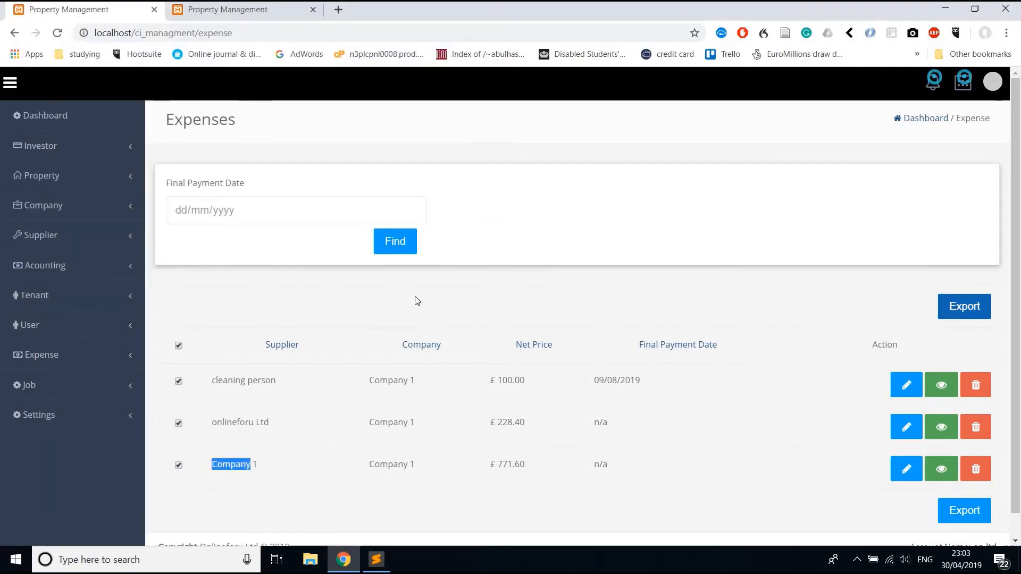
click(101, 532)
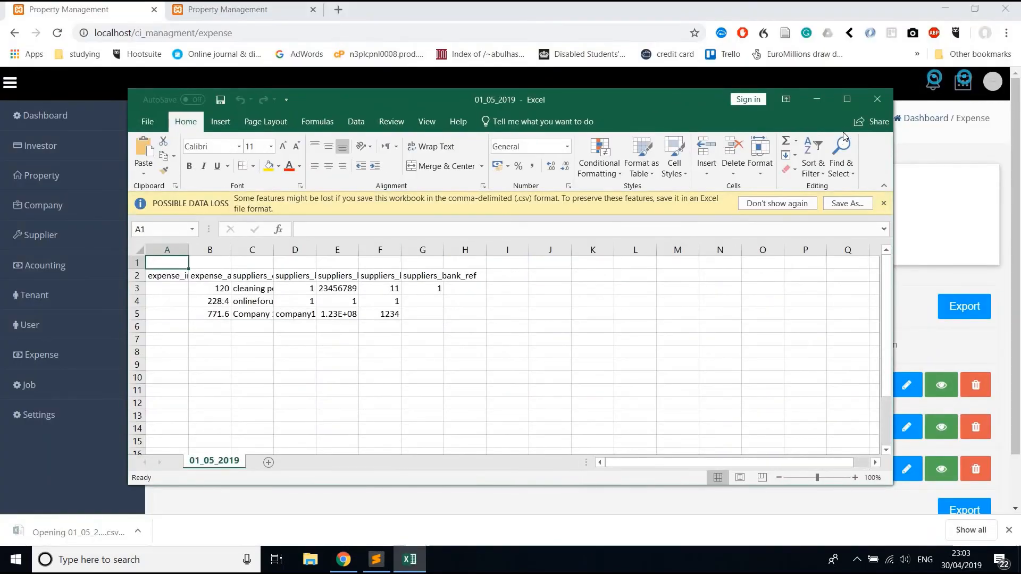
Autofit columns D and E to show bank account names and numbers, then close Excel without saving.
click(845, 101)
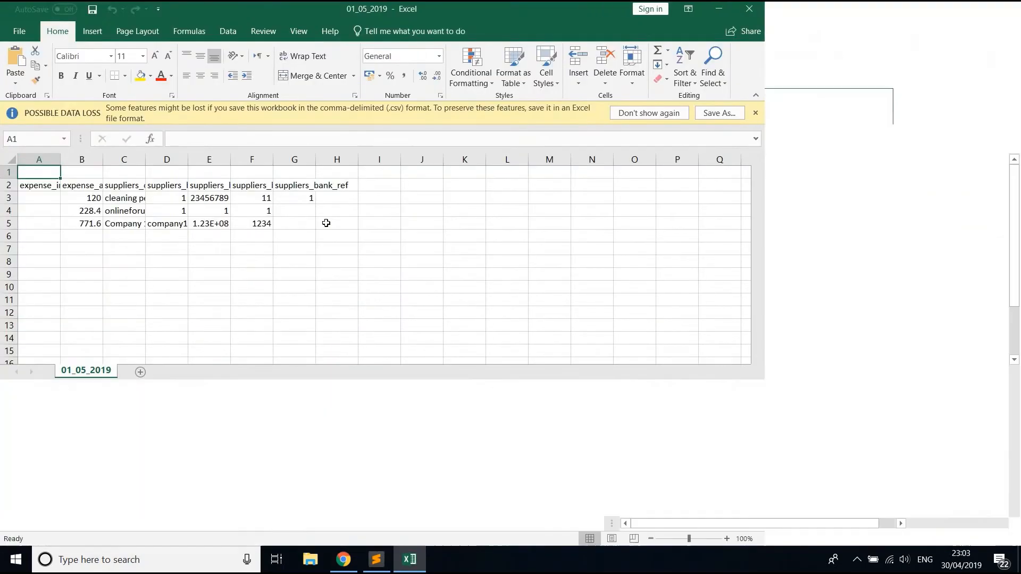
double_click(189, 155)
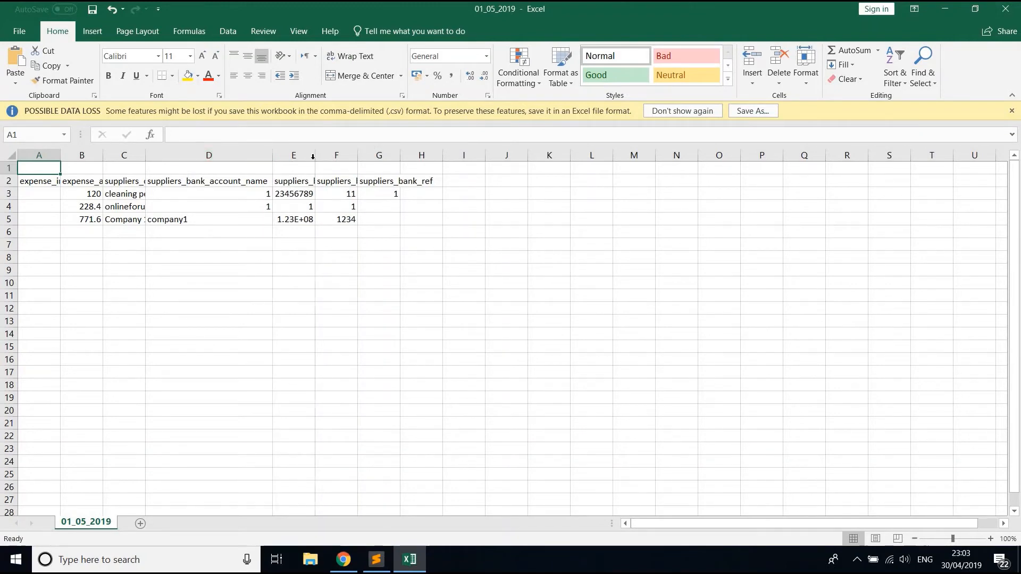
double_click(314, 155)
click(411, 165)
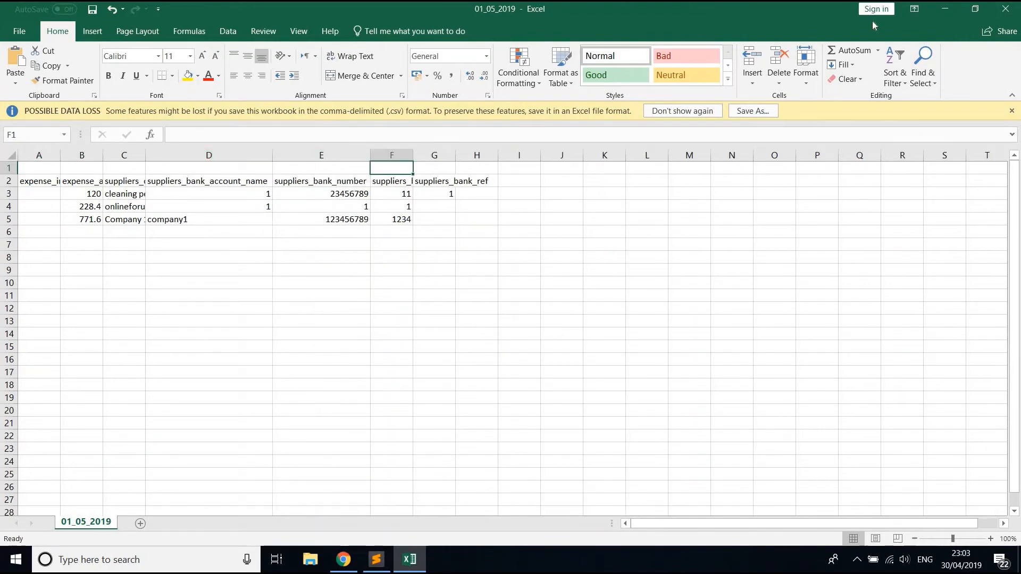
click(1005, 9)
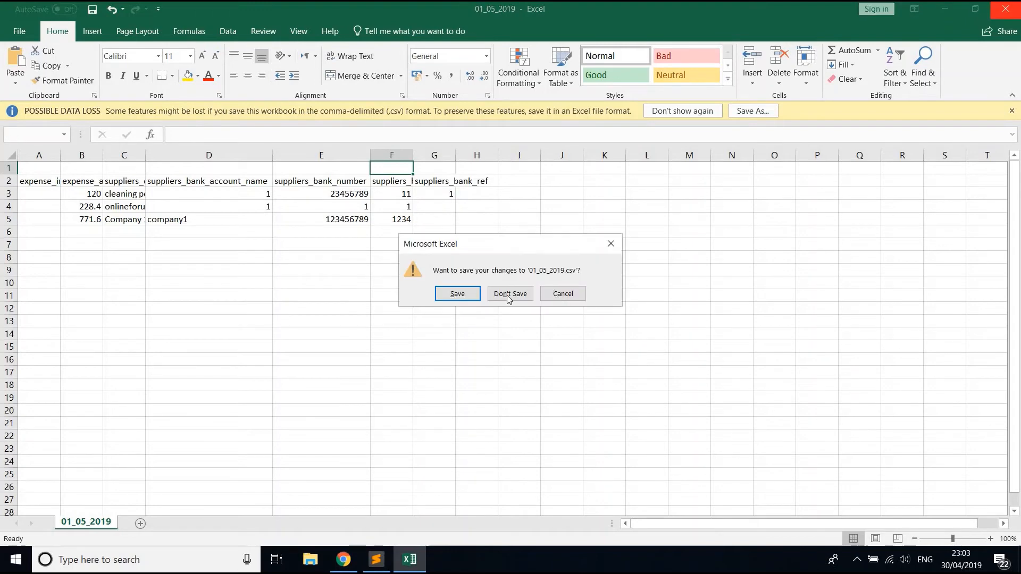
click(510, 294)
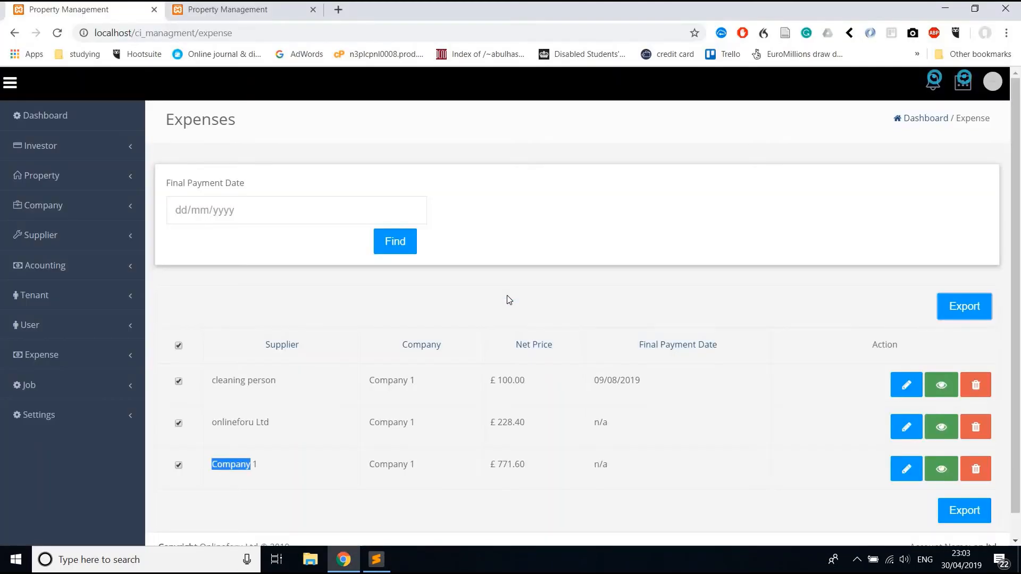
Review the Site Settings, including the 100 supplier payment days value.
click(83, 423)
click(74, 476)
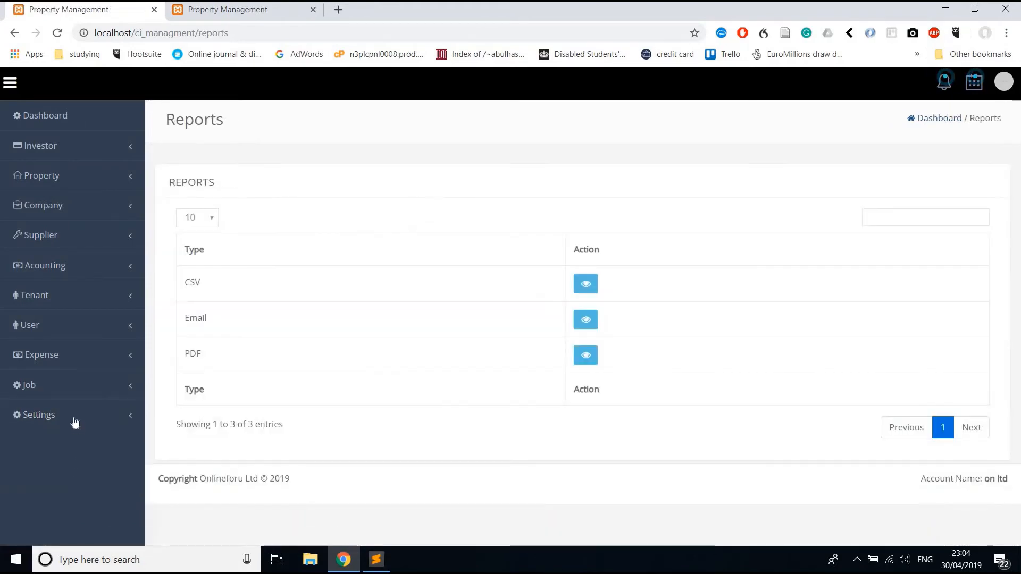
click(74, 422)
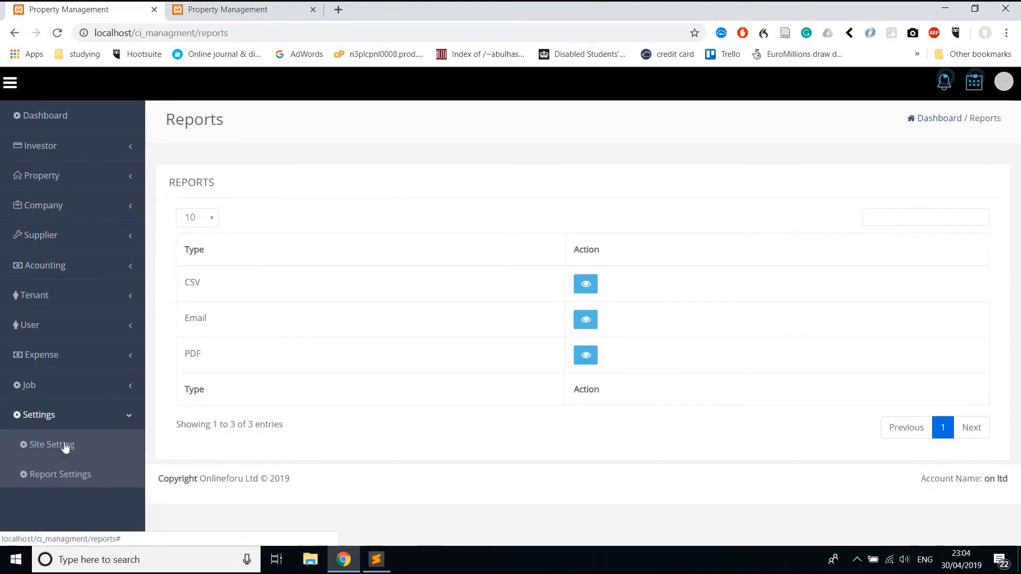
click(65, 446)
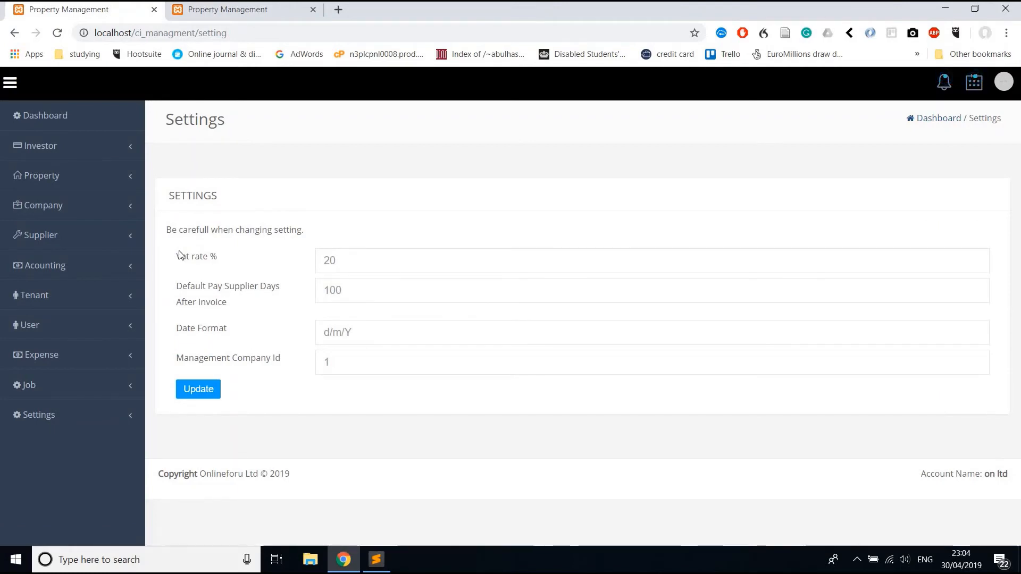
triple_click(185, 226)
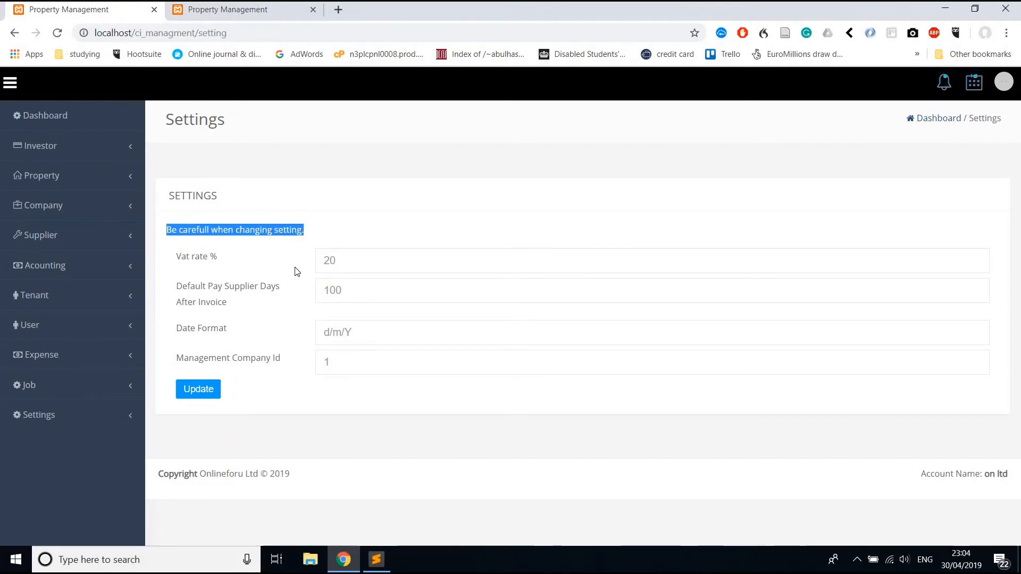
double_click(204, 289)
click(327, 288)
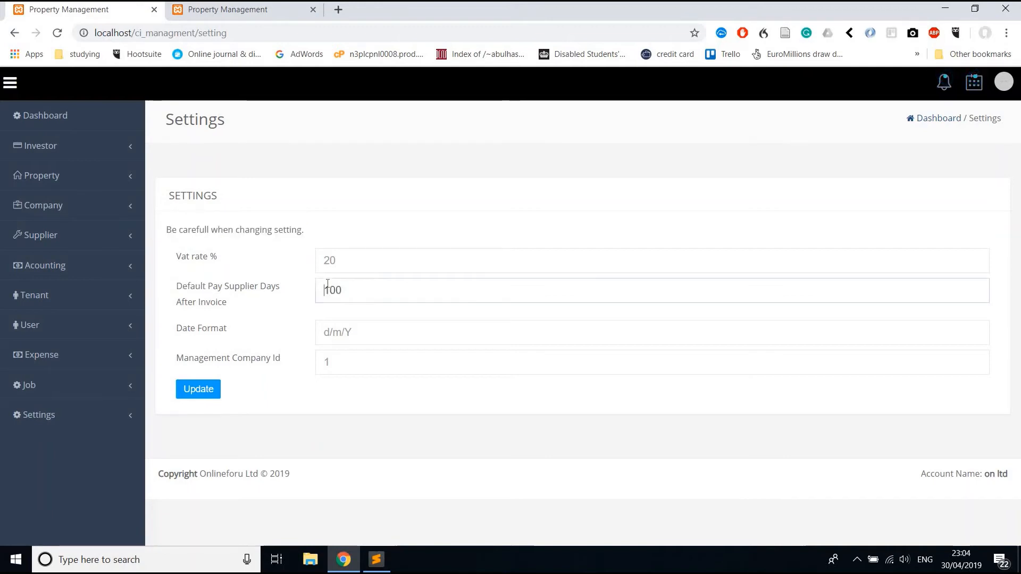
double_click(327, 284)
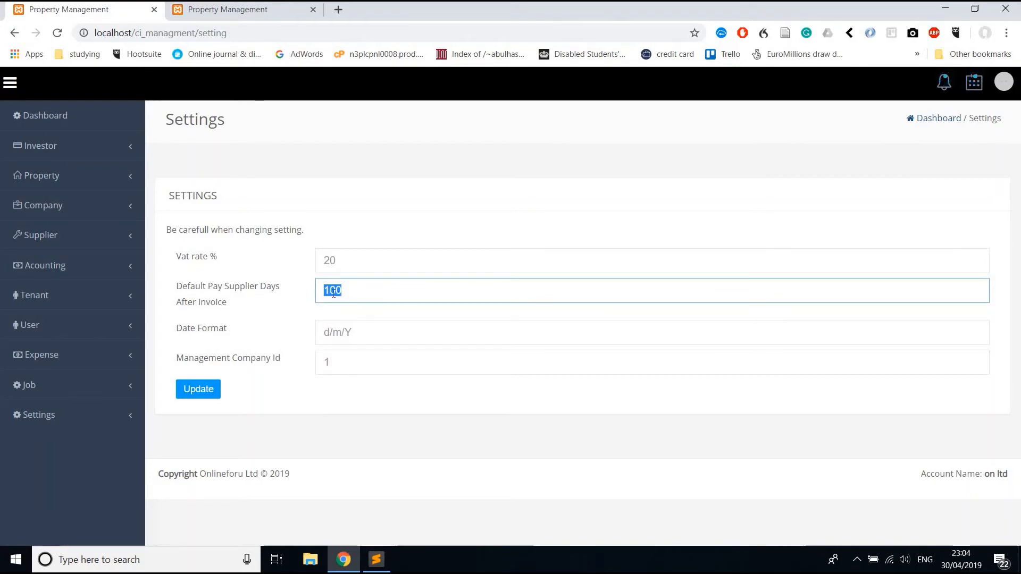
Look at the New User registration page, then return and expand the Accounting section.
click(111, 322)
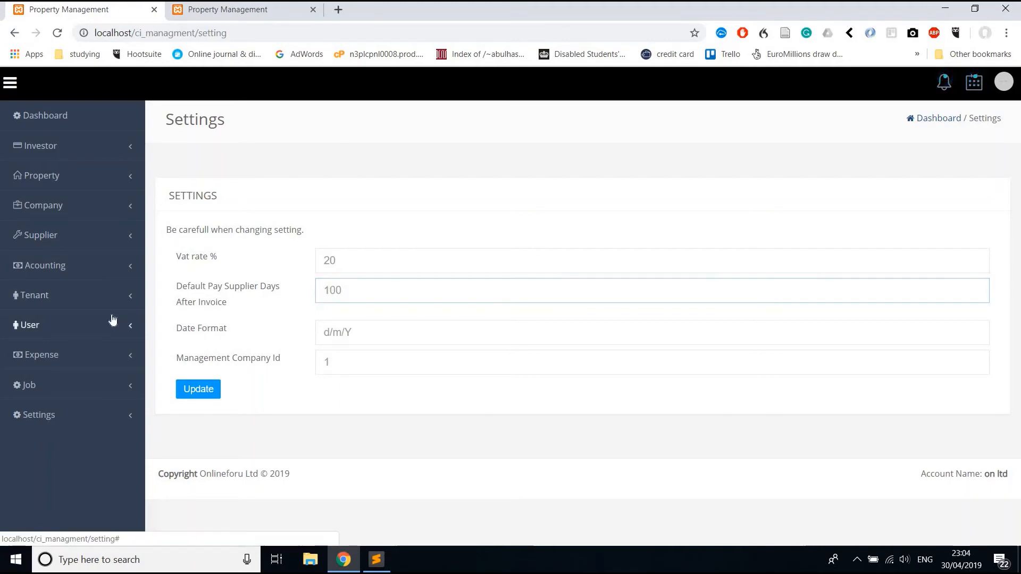
click(92, 353)
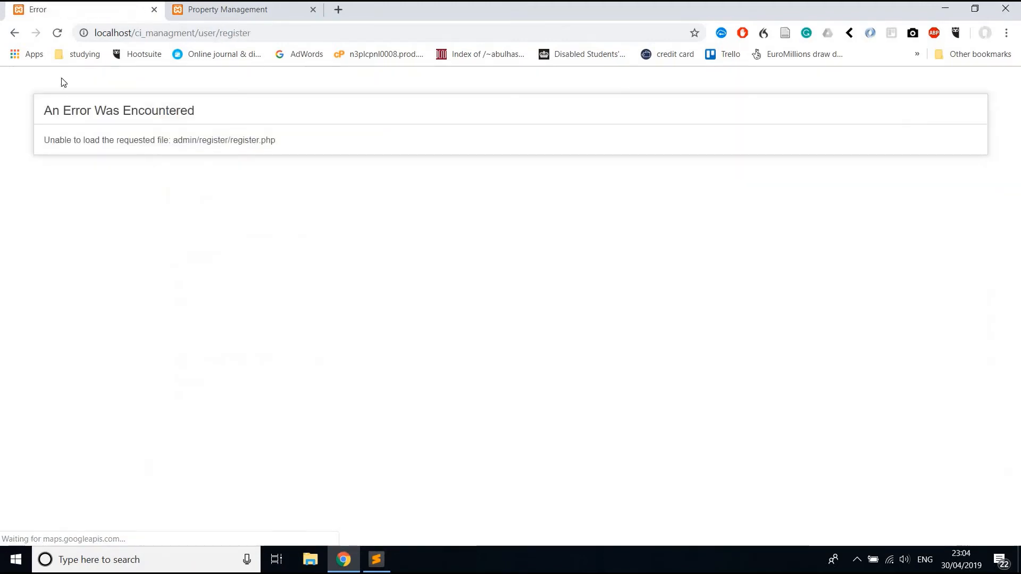
click(15, 34)
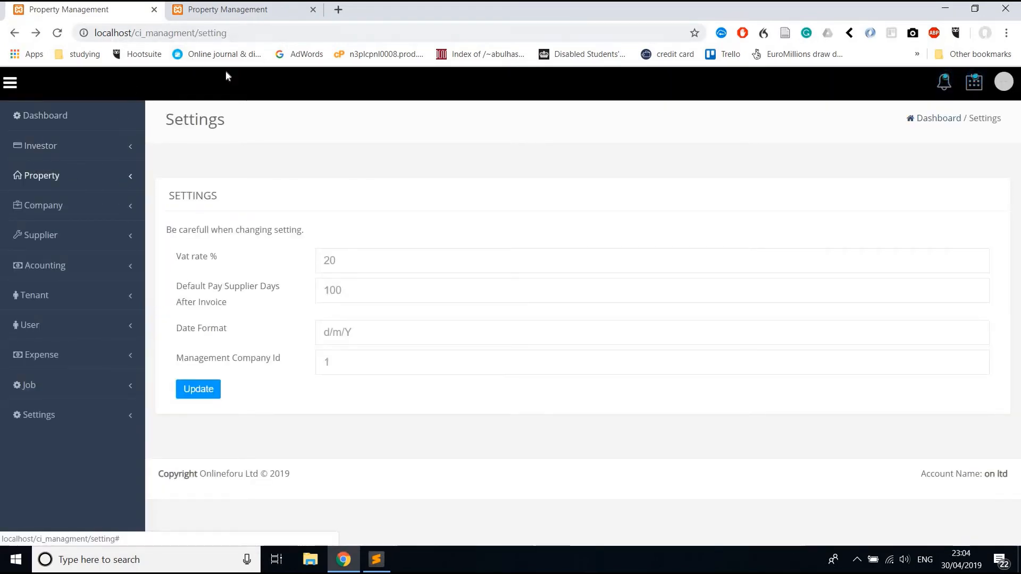
click(74, 267)
Check the expense categories, then open Company 1's reporting periods.
click(70, 295)
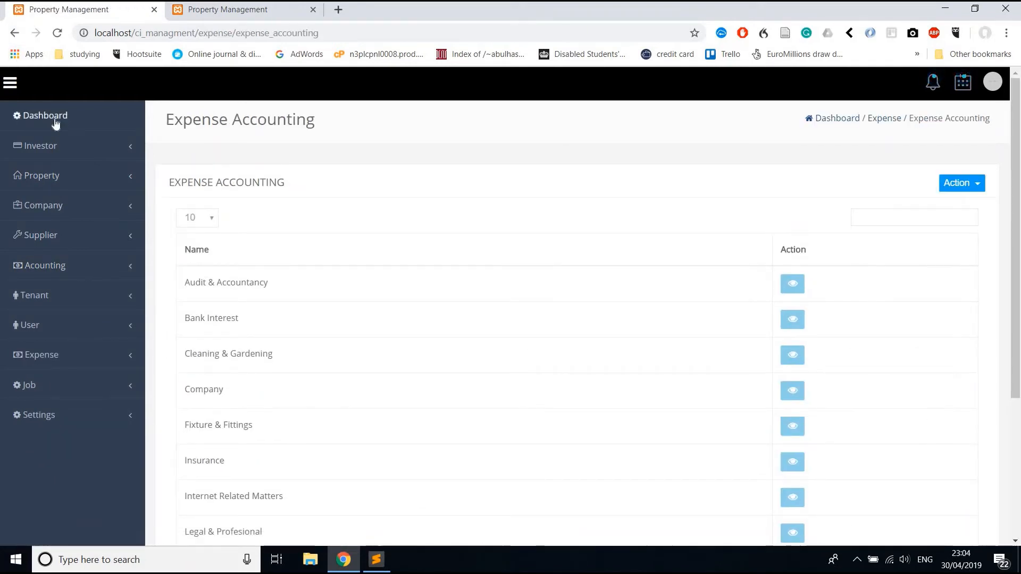
click(56, 206)
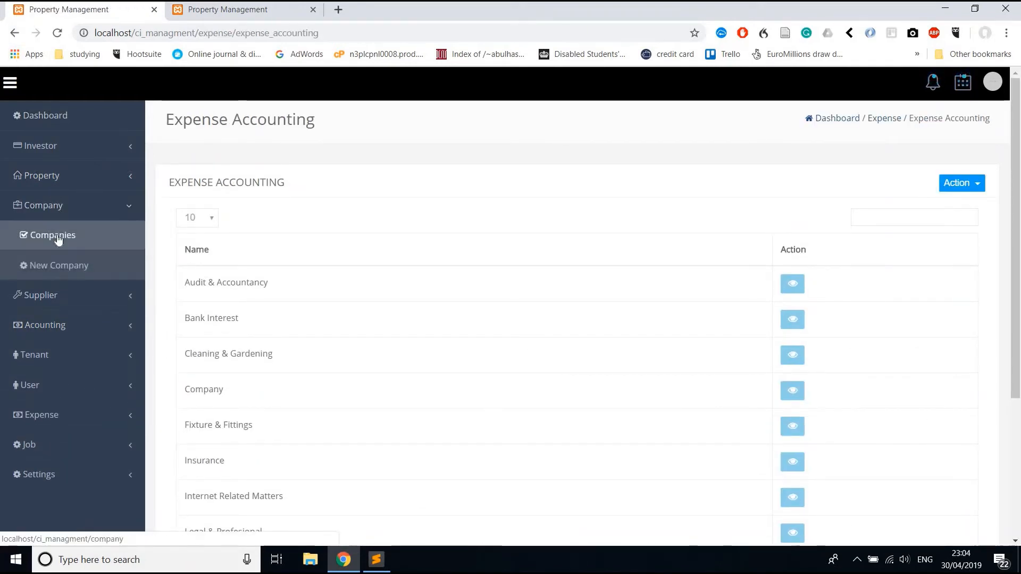
click(58, 238)
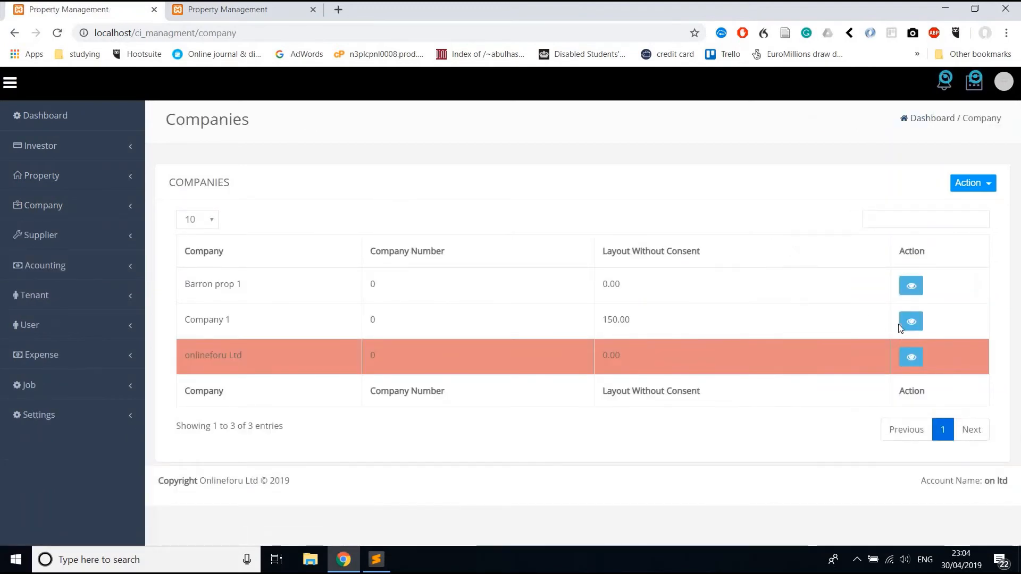
click(910, 322)
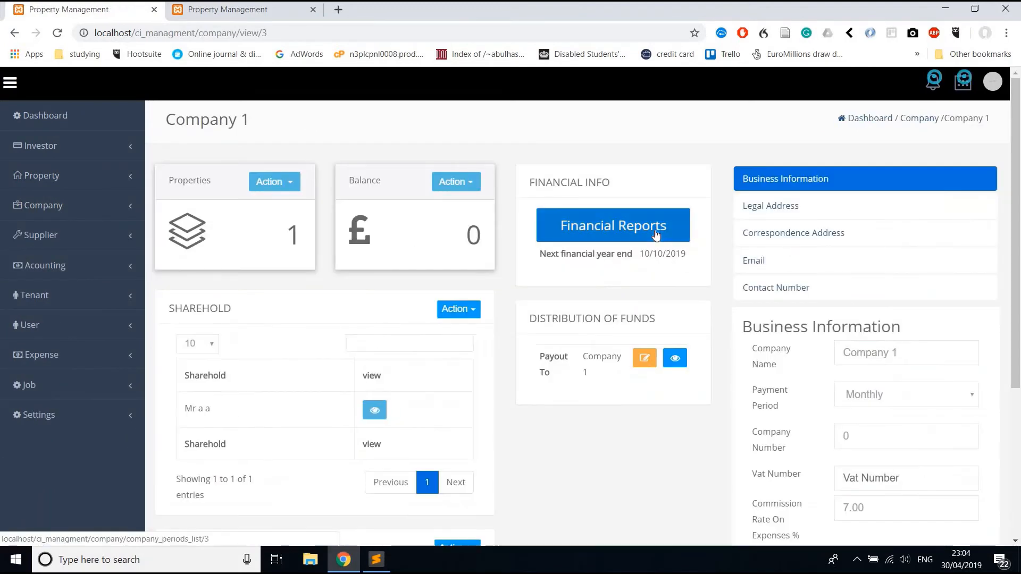
click(656, 235)
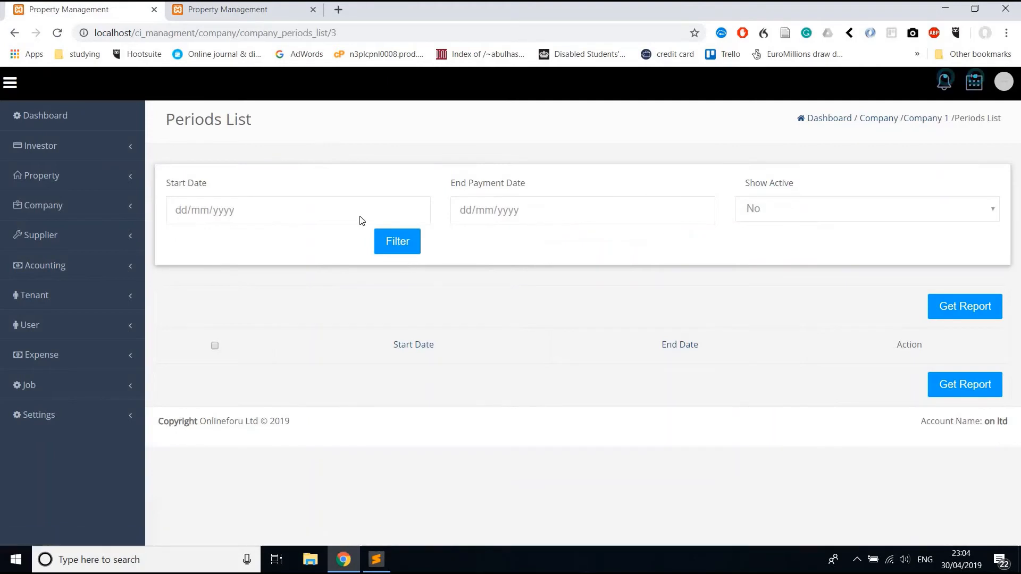
Filter periods from 14/03/2019 to 01/05/2019 and save the period report as file (1).
click(414, 211)
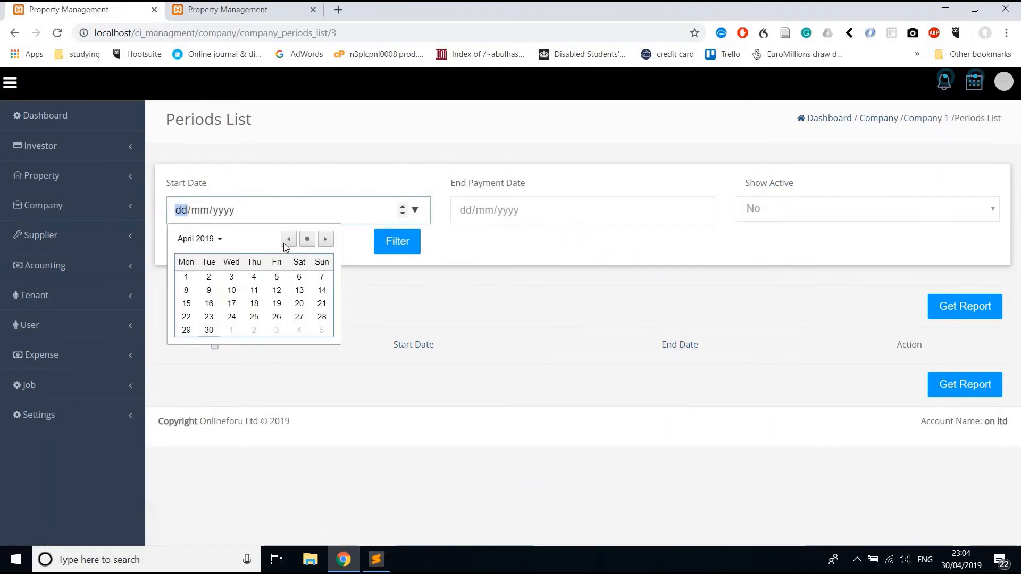
click(288, 239)
click(254, 303)
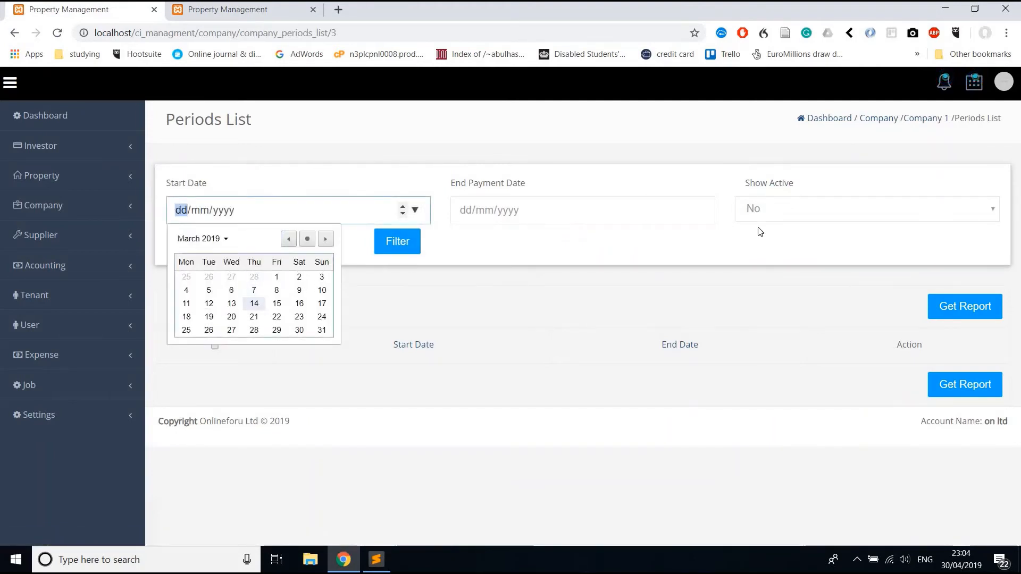
click(702, 210)
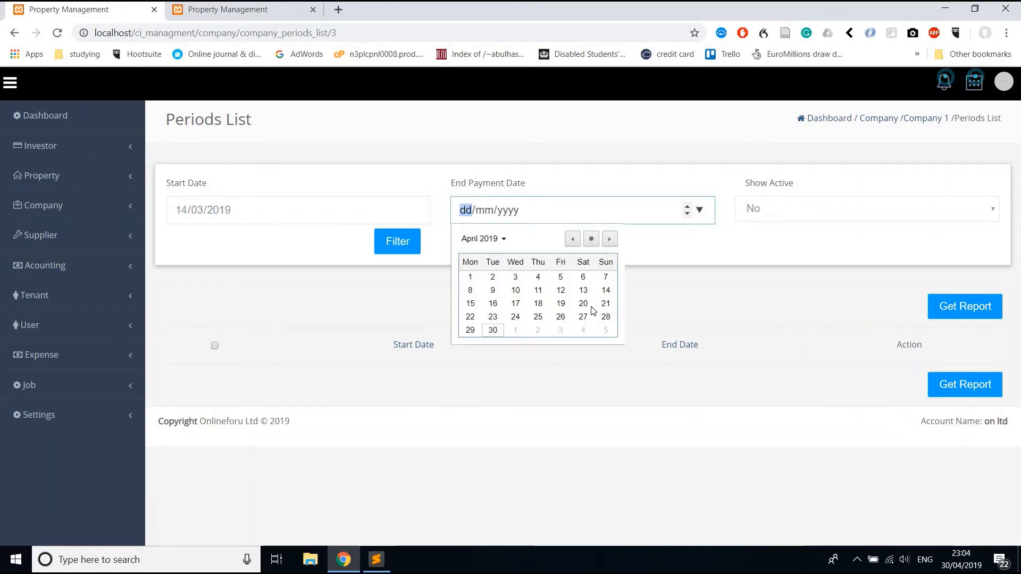
click(515, 330)
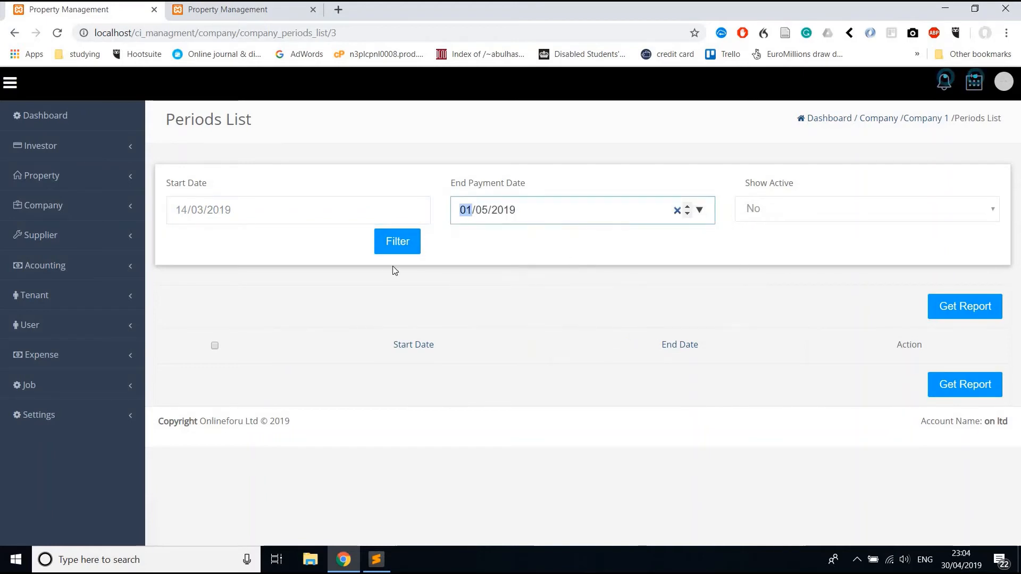
click(388, 248)
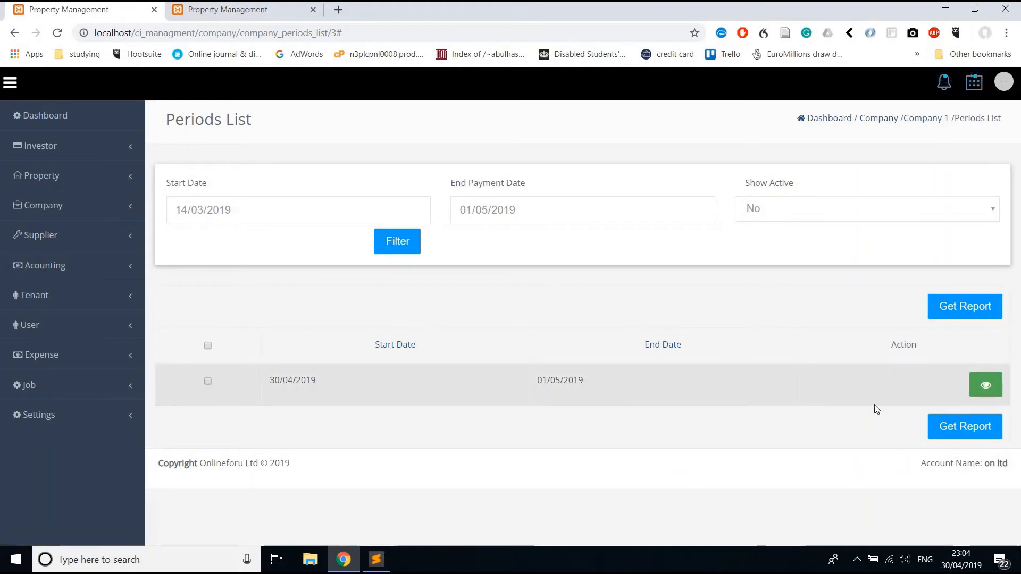
click(955, 427)
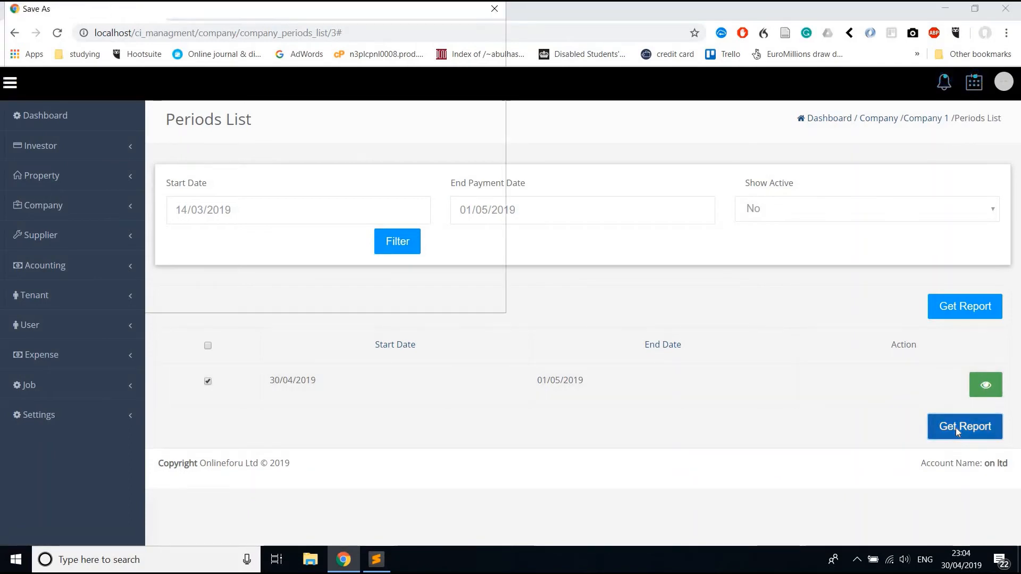
click(407, 295)
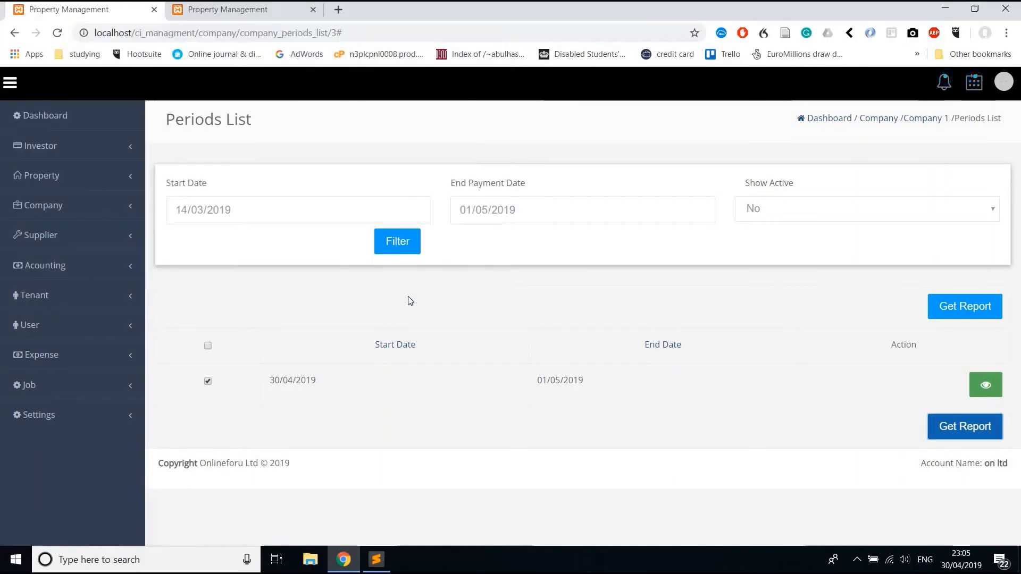
Open file (1).pdf and review its Cleaning & Gardening £128.4, Revenue £228.4 and Company £771.6 tables.
click(116, 529)
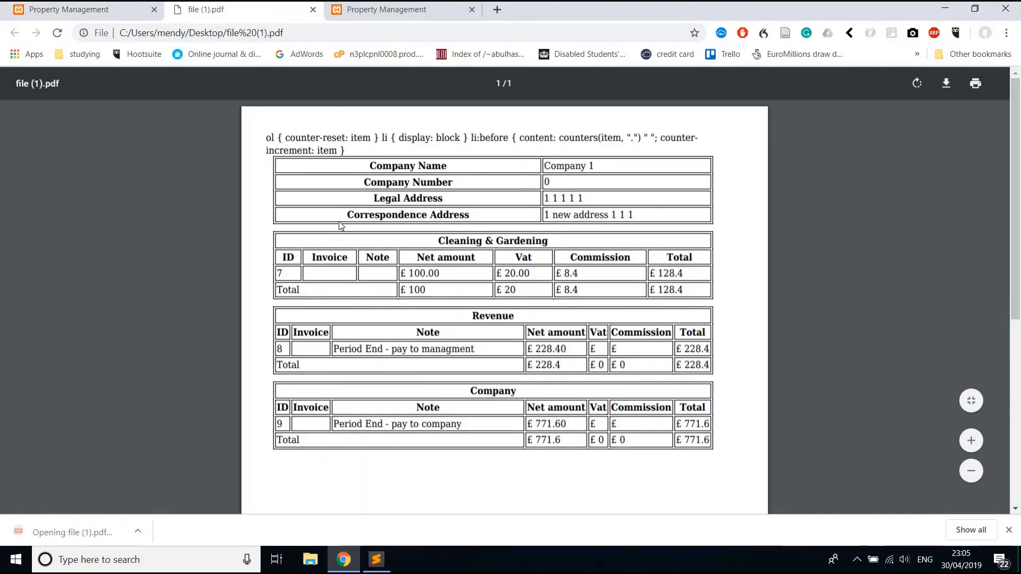
scroll(339, 221, down, 2)
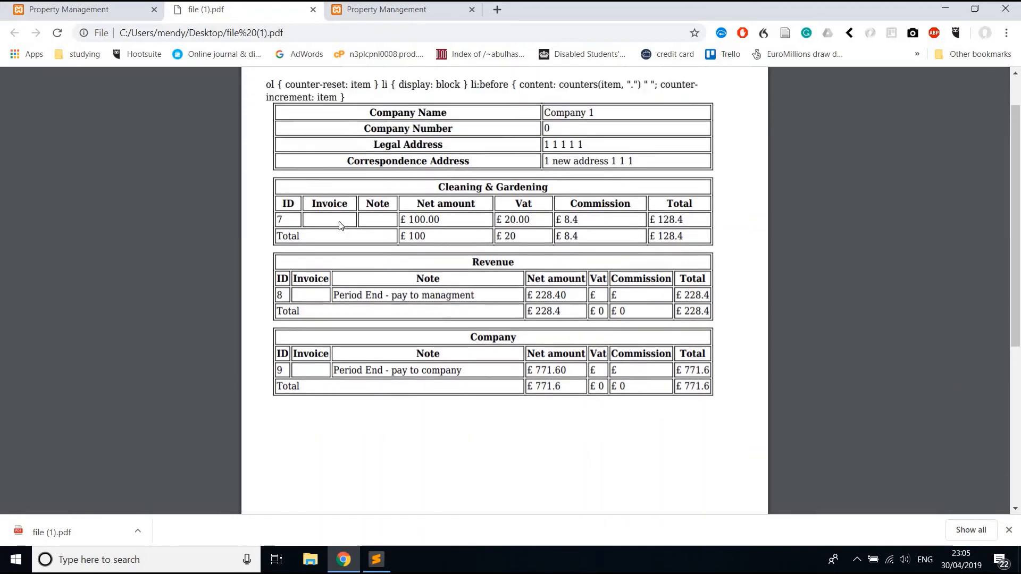
scroll(355, 141, up, 1)
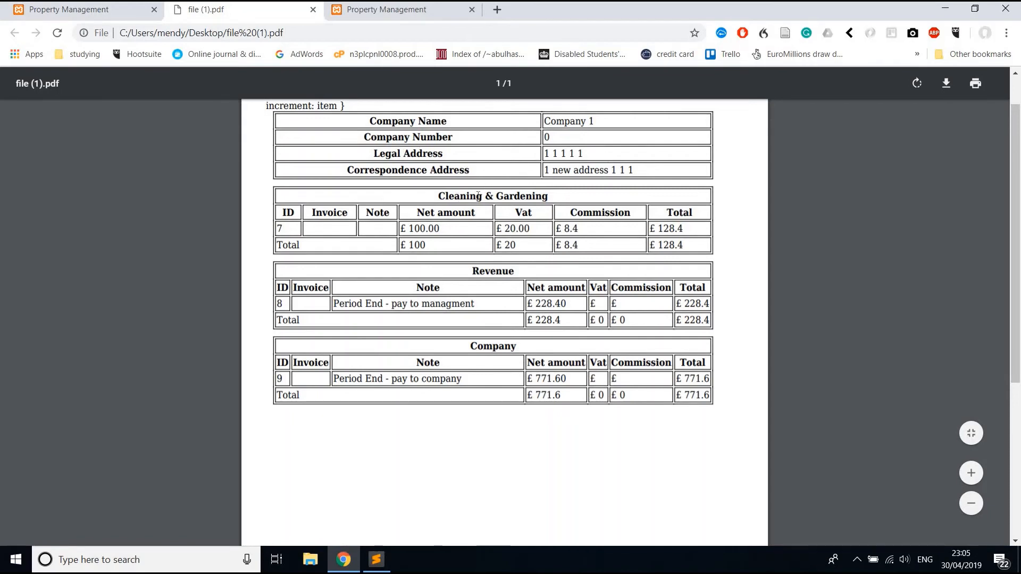
drag(478, 195, 482, 197)
double_click(485, 272)
double_click(347, 304)
scroll(613, 404, down, 5)
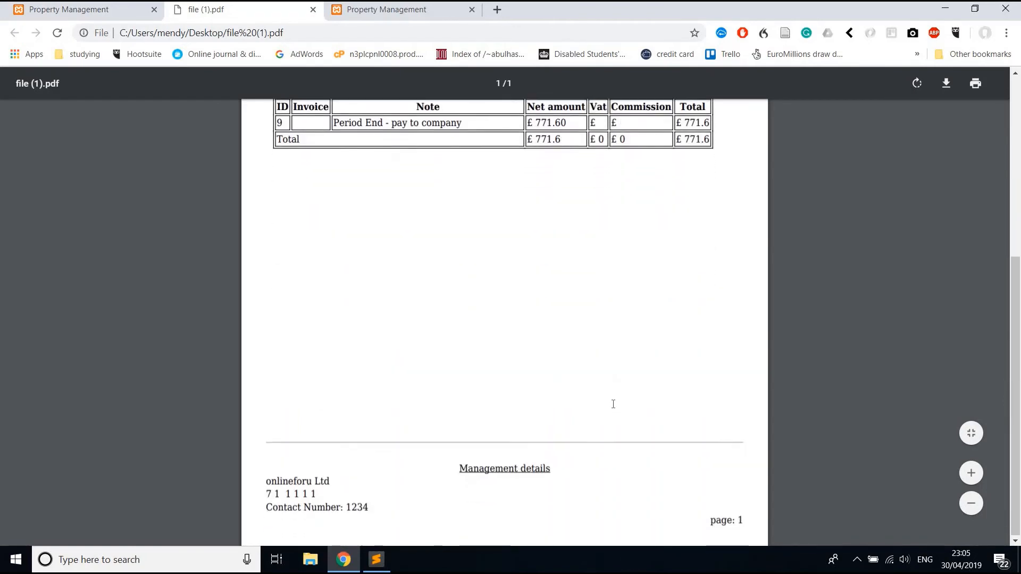
scroll(613, 404, up, 4)
scroll(612, 404, down, 4)
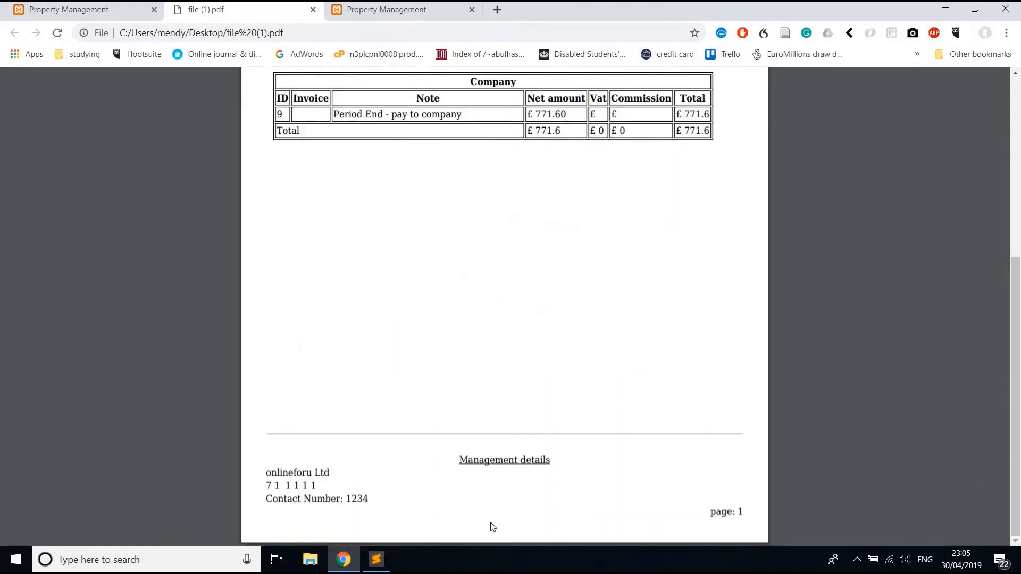
scroll(598, 339, up, 4)
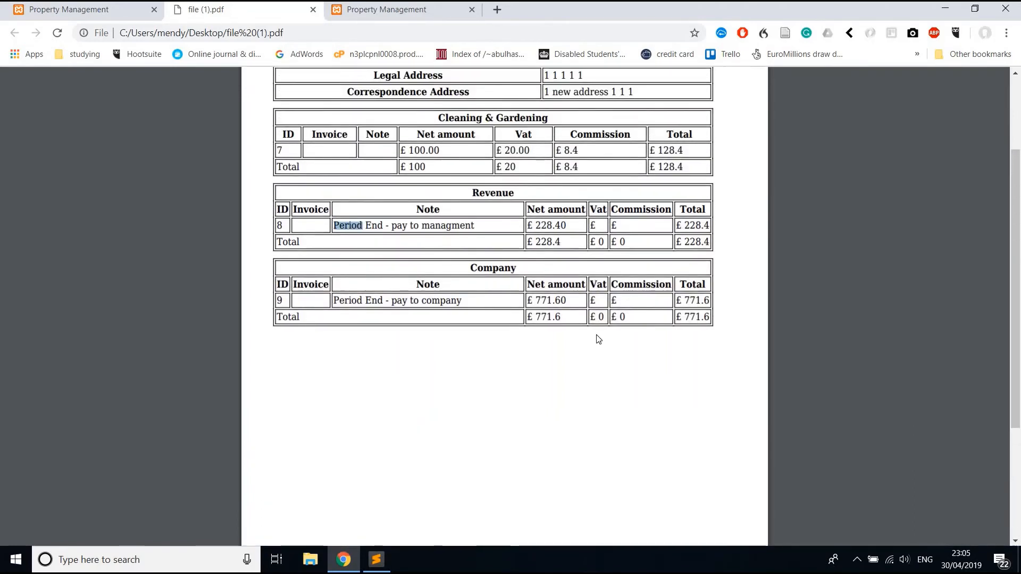
scroll(598, 339, up, 1)
scroll(598, 340, up, 1)
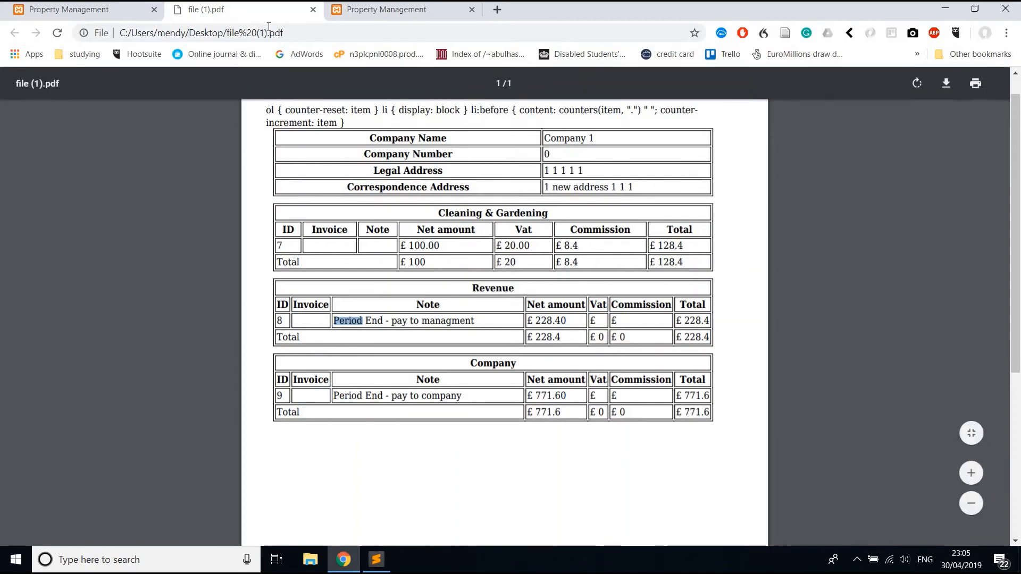
click(858, 561)
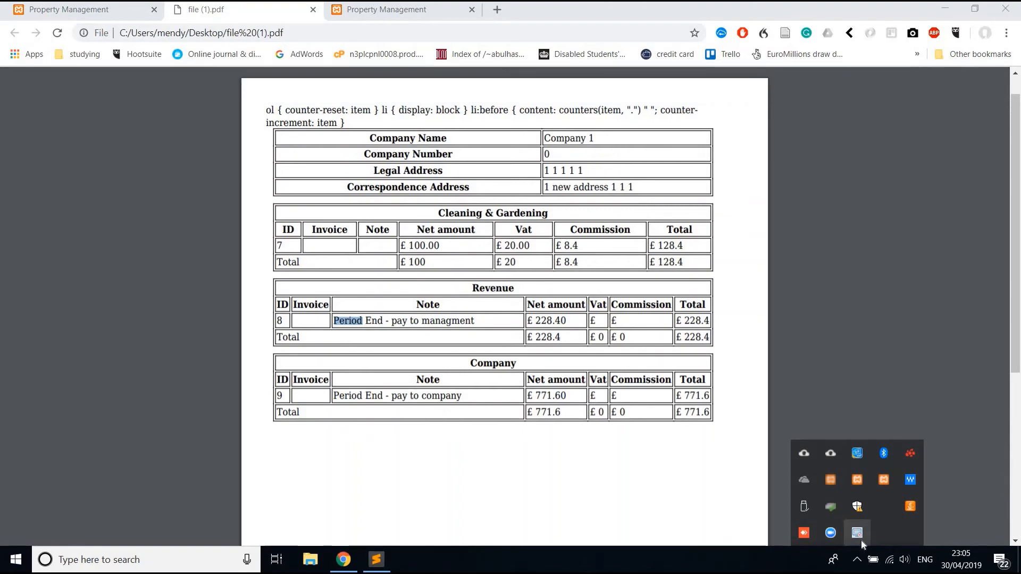
Stop the screen recording and look over the Investors and Companies lists.
right_click(858, 535)
click(851, 500)
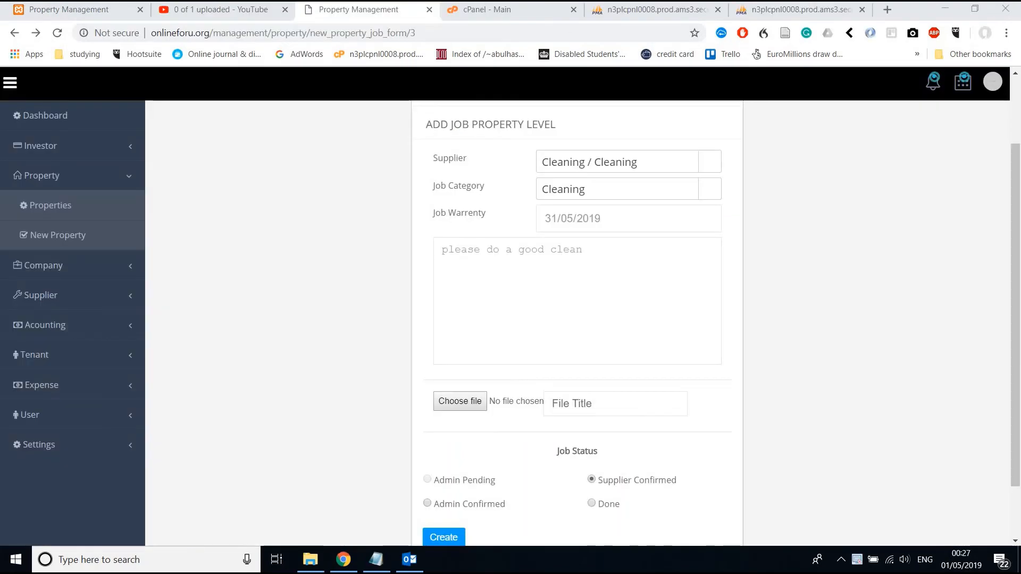
click(54, 154)
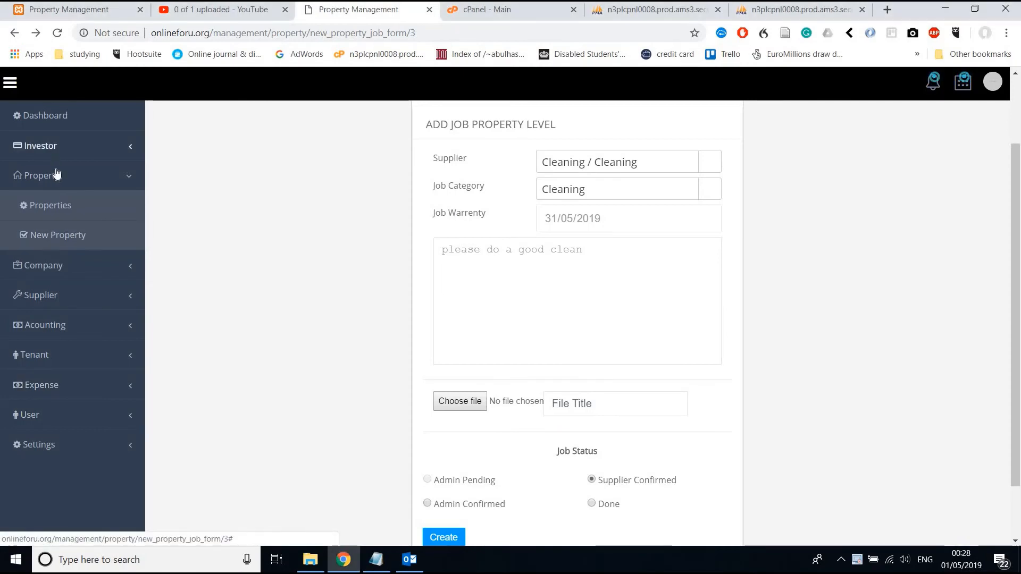
click(57, 175)
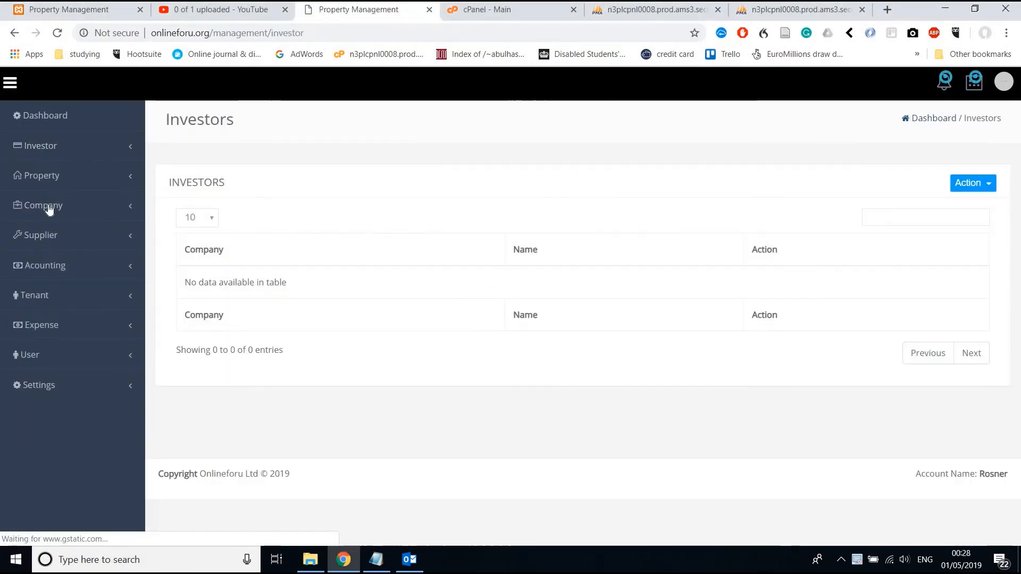
click(45, 205)
click(52, 235)
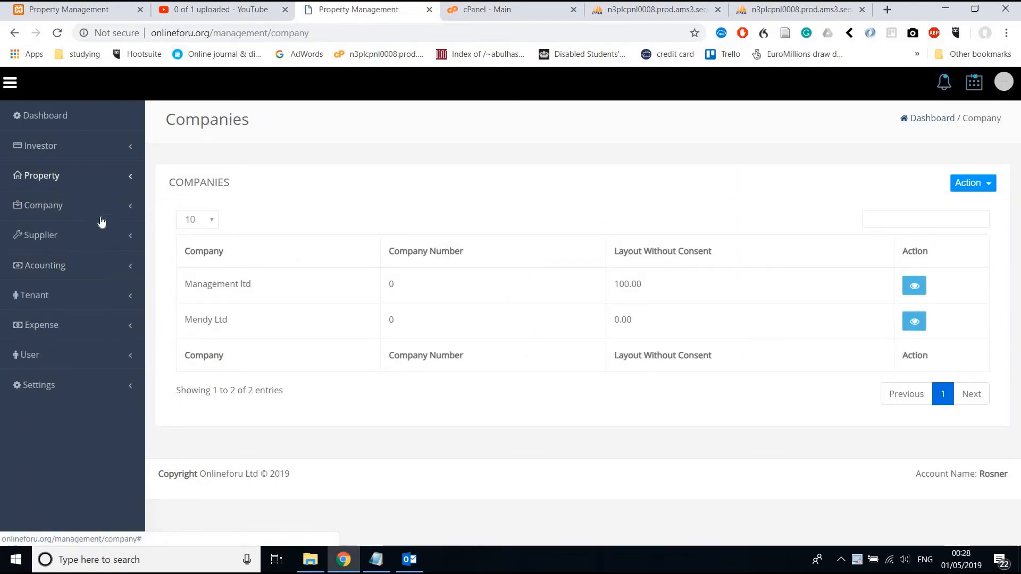
Review the Cleaning supplier's details and the suppliers in the Cleaning category.
click(75, 242)
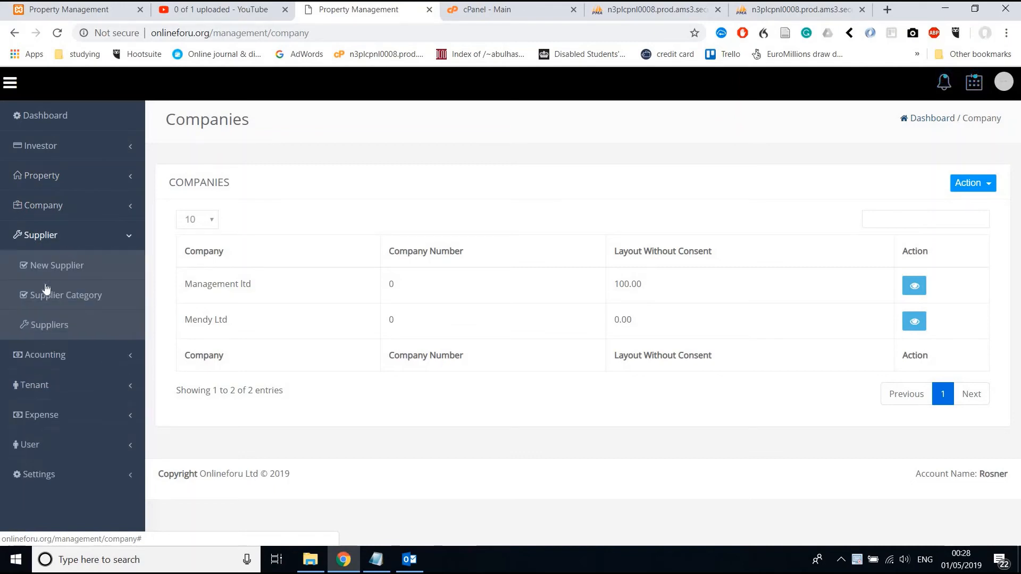
click(69, 331)
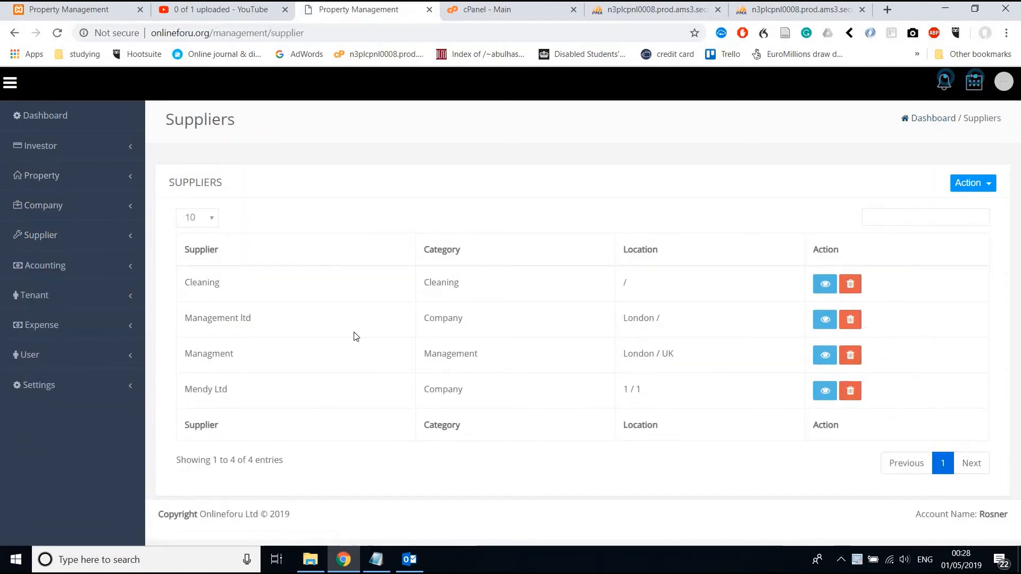
click(823, 286)
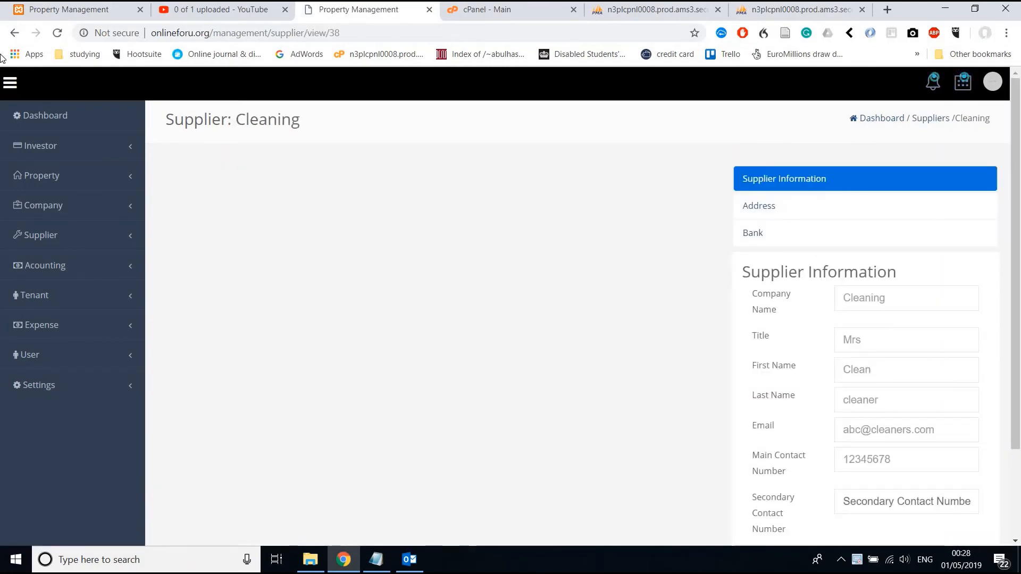
click(14, 33)
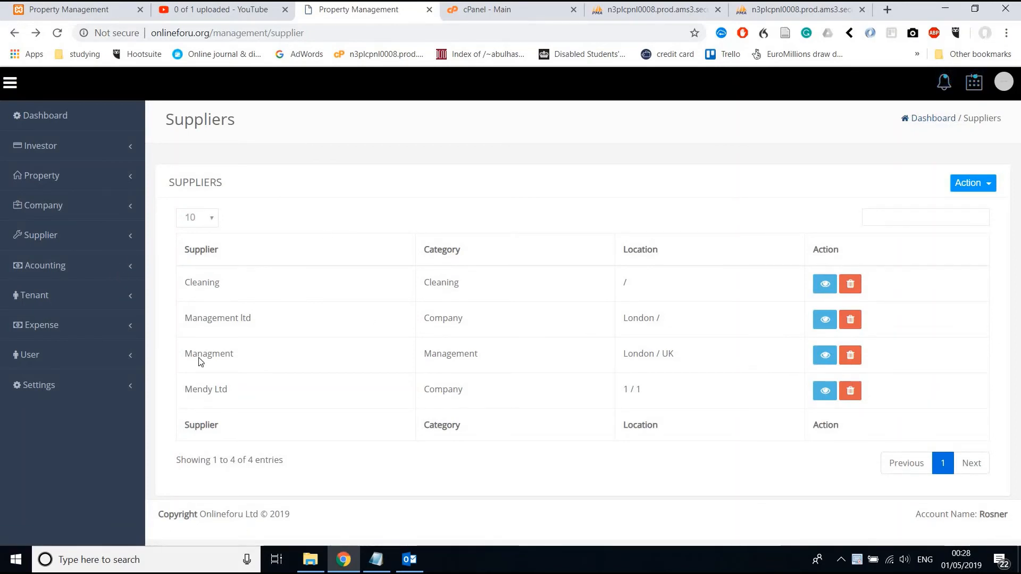
click(50, 235)
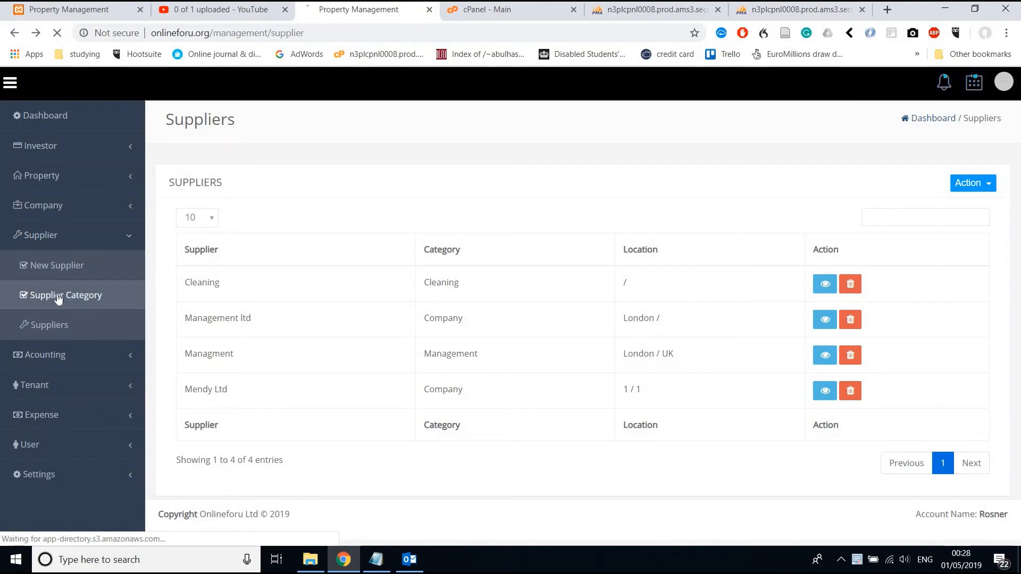
click(56, 295)
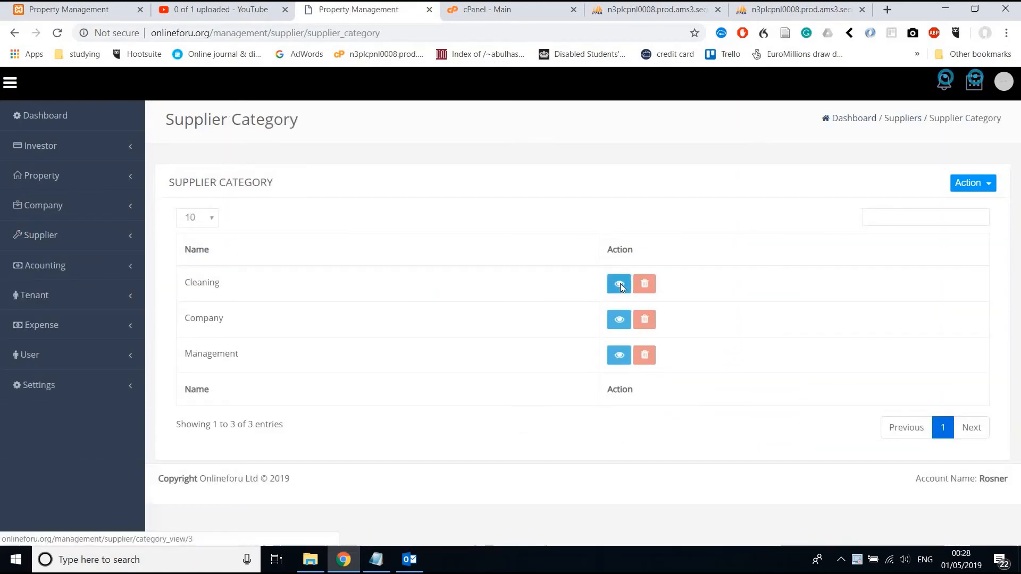
click(619, 283)
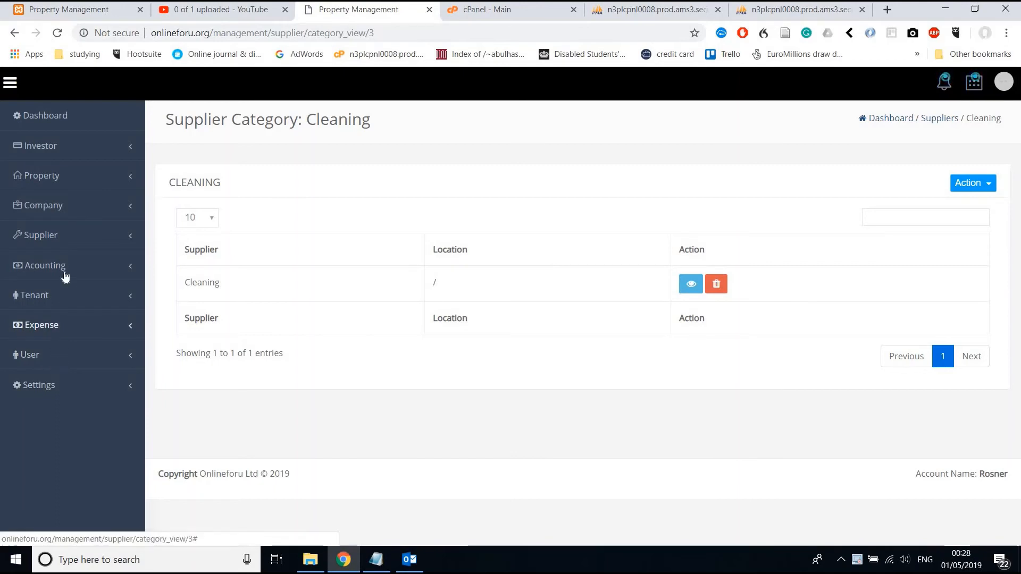
click(61, 153)
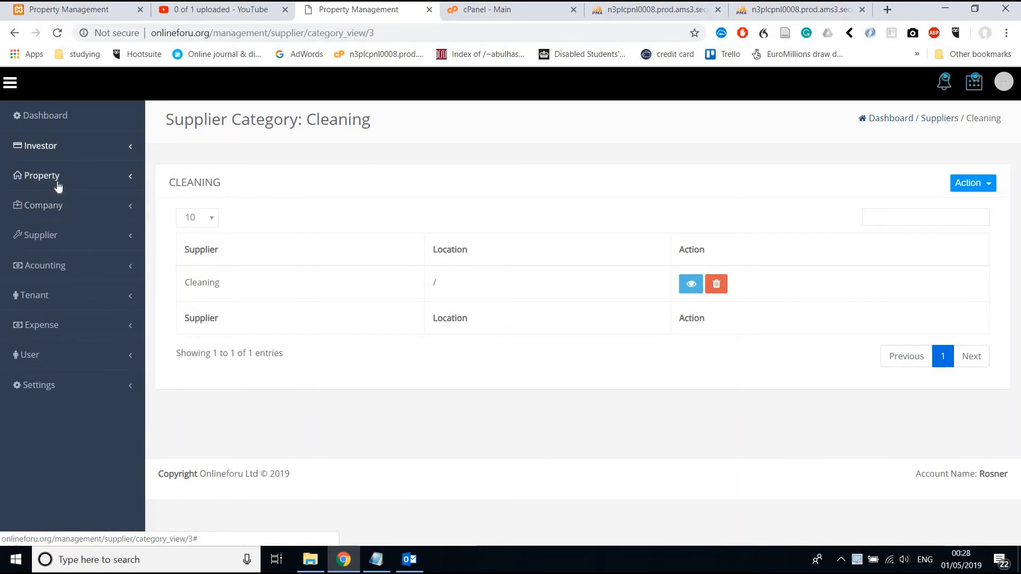
click(57, 182)
click(59, 212)
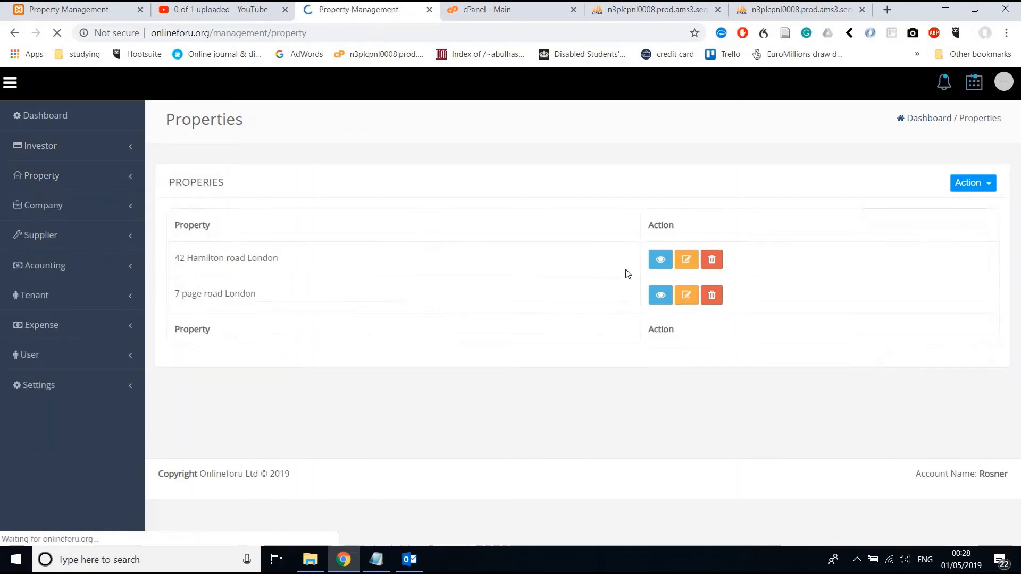
click(664, 321)
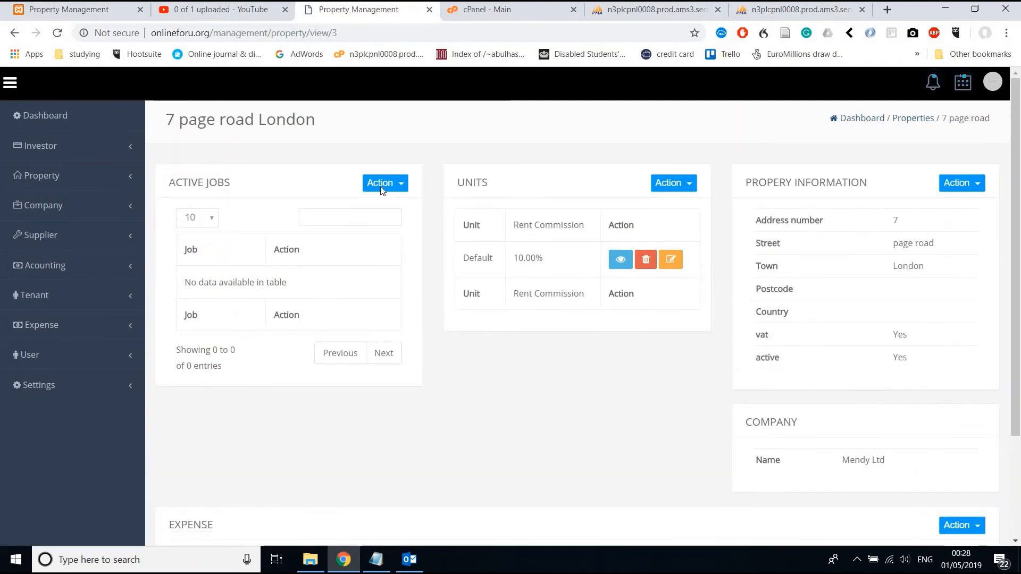
click(380, 183)
Start a job with supplier Cleaning / Cleaning and warranty date 03/05/2019.
click(371, 205)
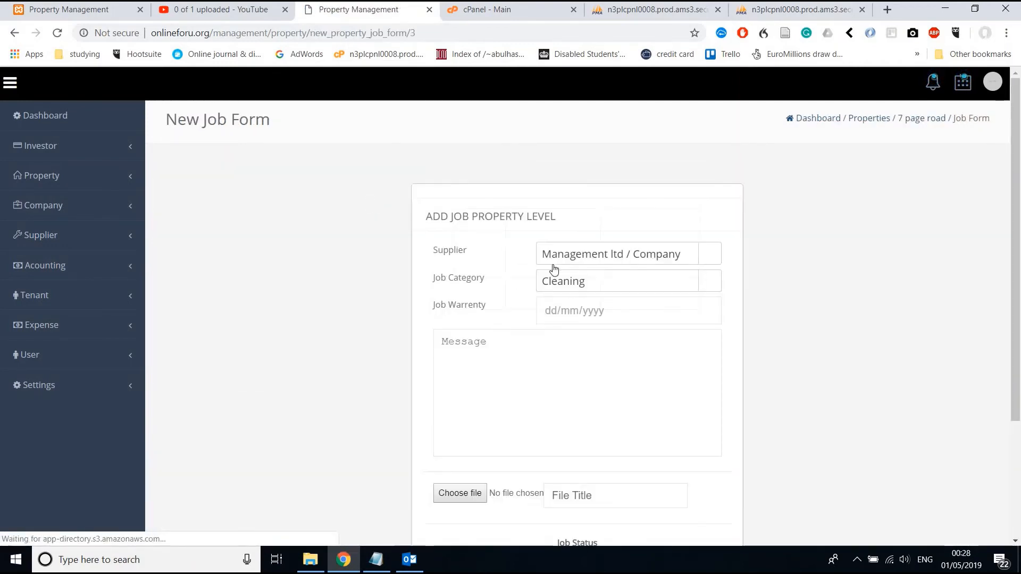
click(572, 263)
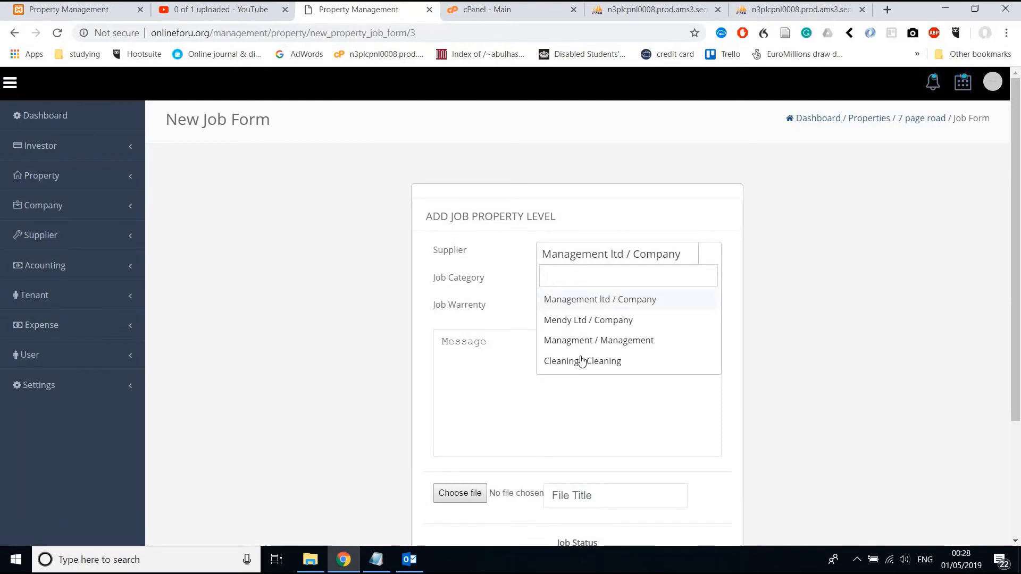
click(581, 359)
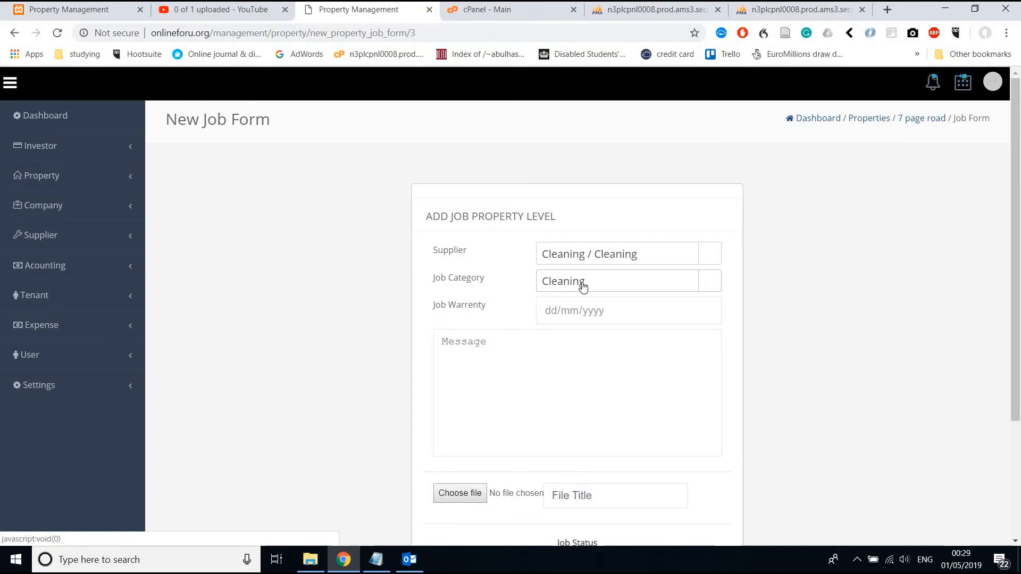
scroll(584, 287, down, 1)
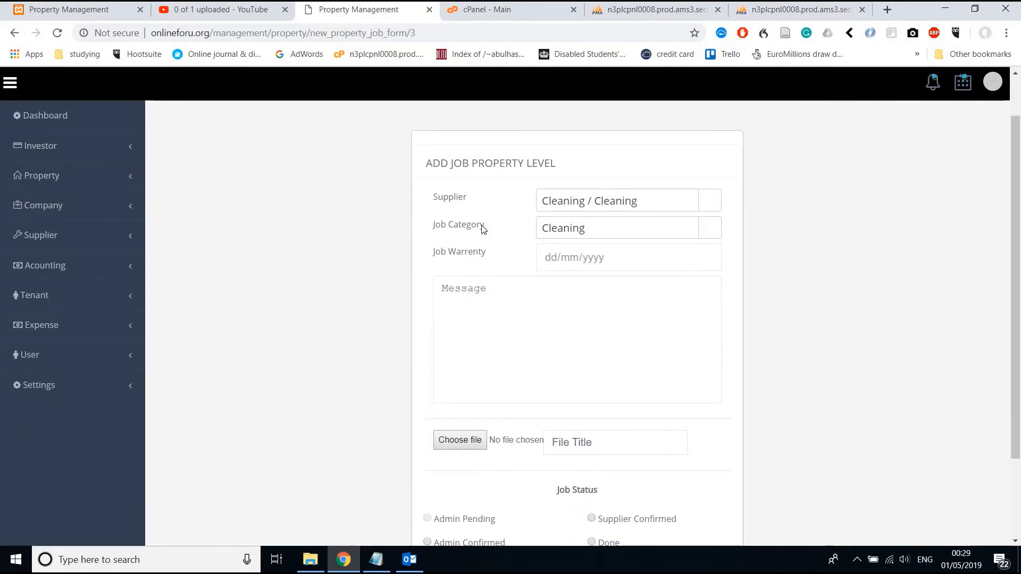
drag(433, 225, 489, 229)
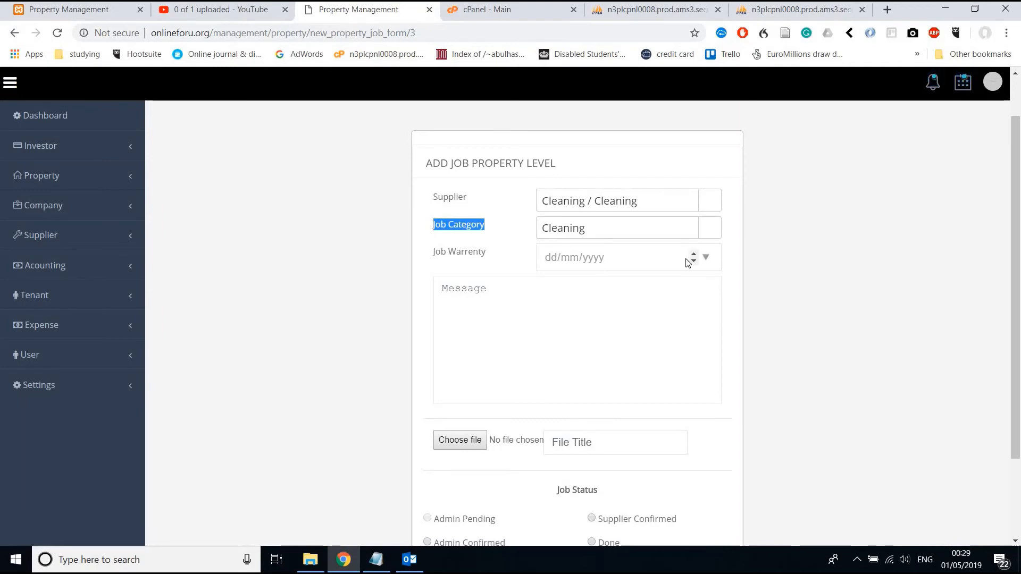
click(706, 259)
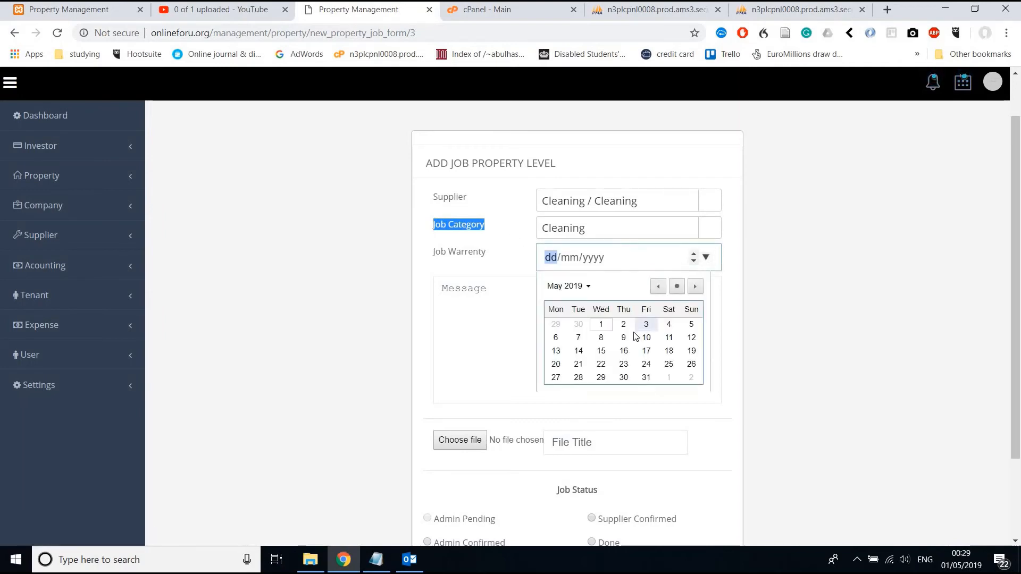
click(649, 327)
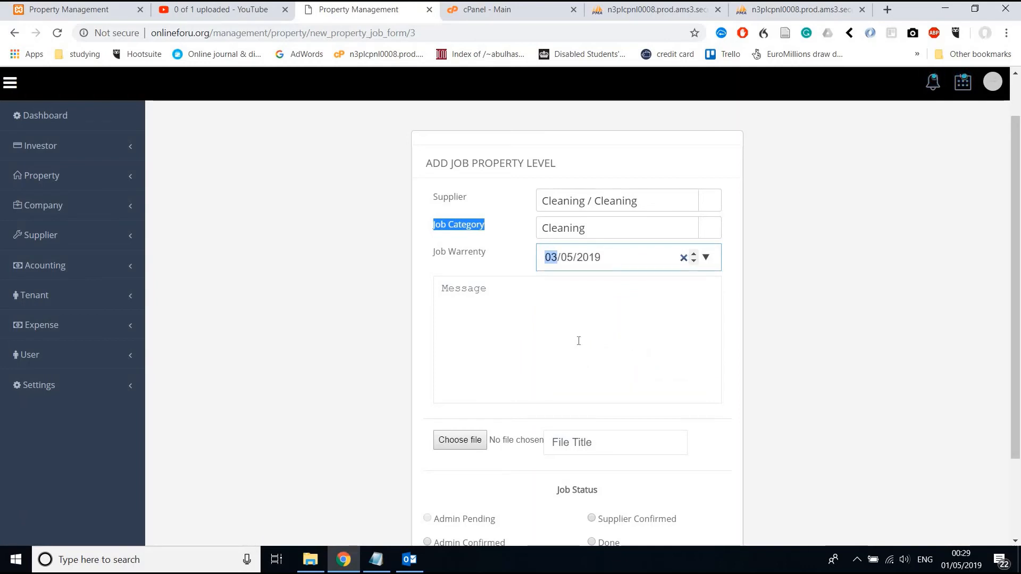
Write the job message 'Please do a good cleaning'.
click(578, 341)
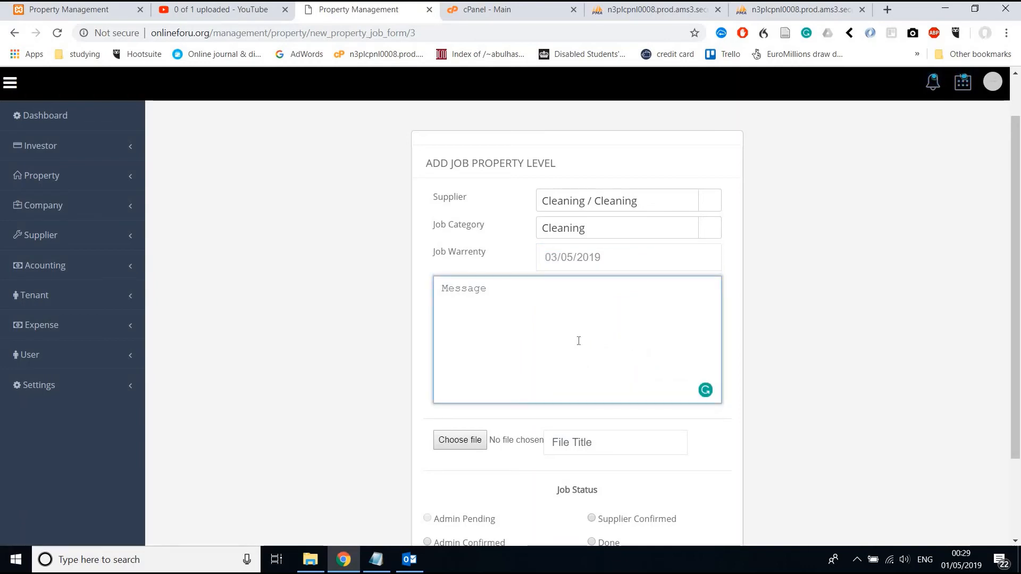
text(Pea)
text(lase)
text( do a )
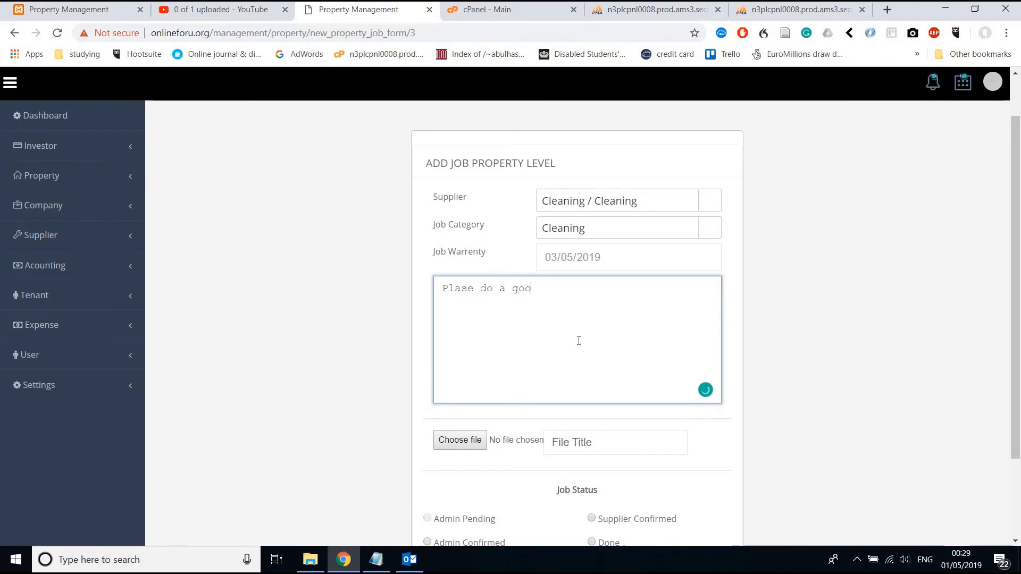
text(good cleaning)
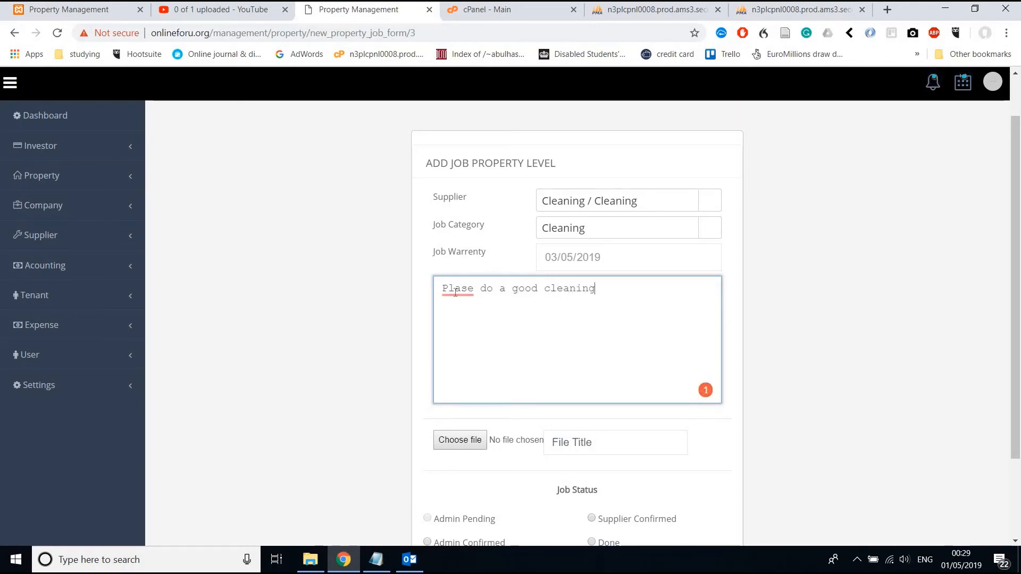
mouse_move(452, 288)
click(462, 330)
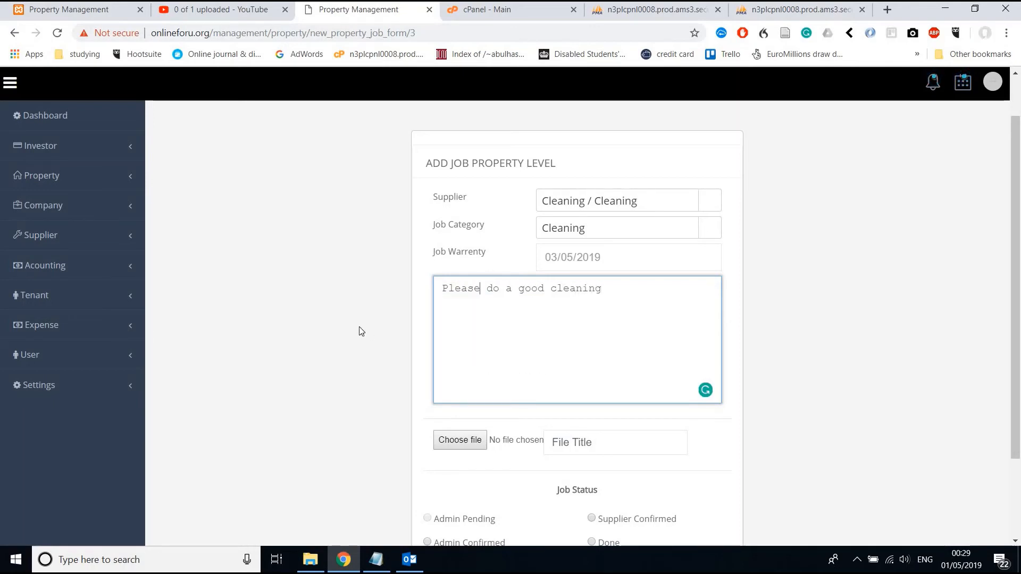
scroll(359, 326, down, 2)
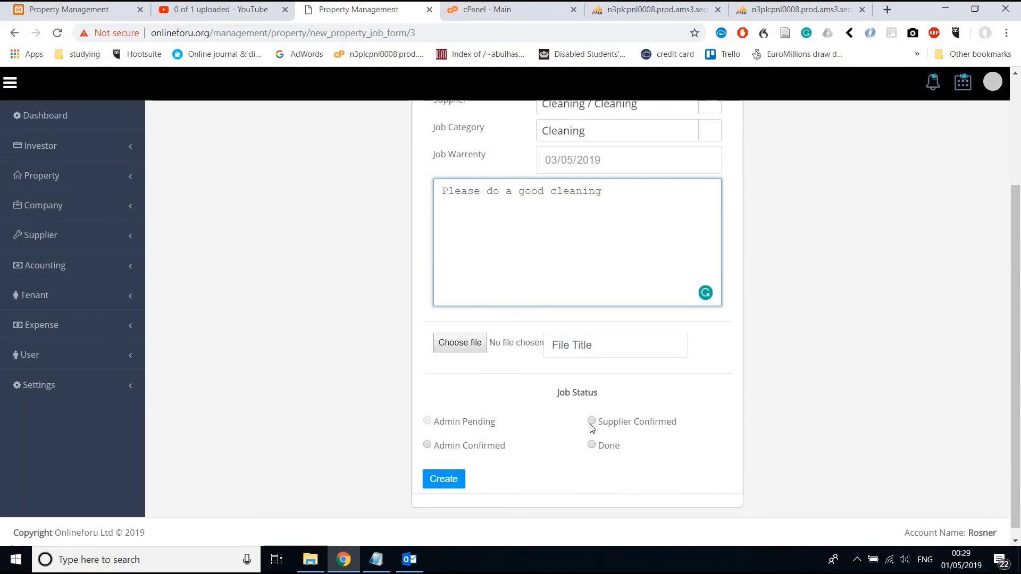
Attach file.pdf to the job with the title 'image'.
click(469, 348)
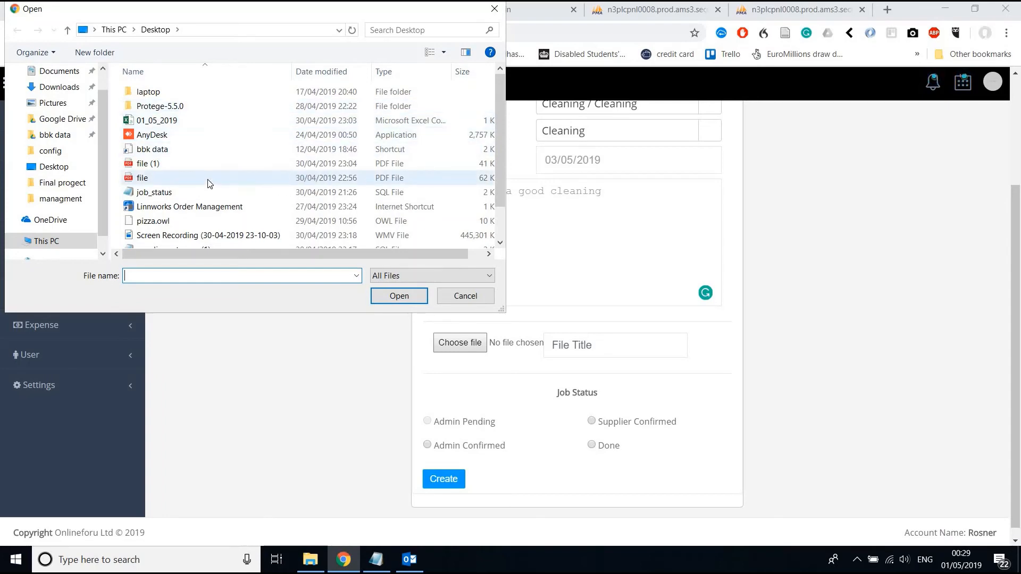
scroll(179, 193, down, 1)
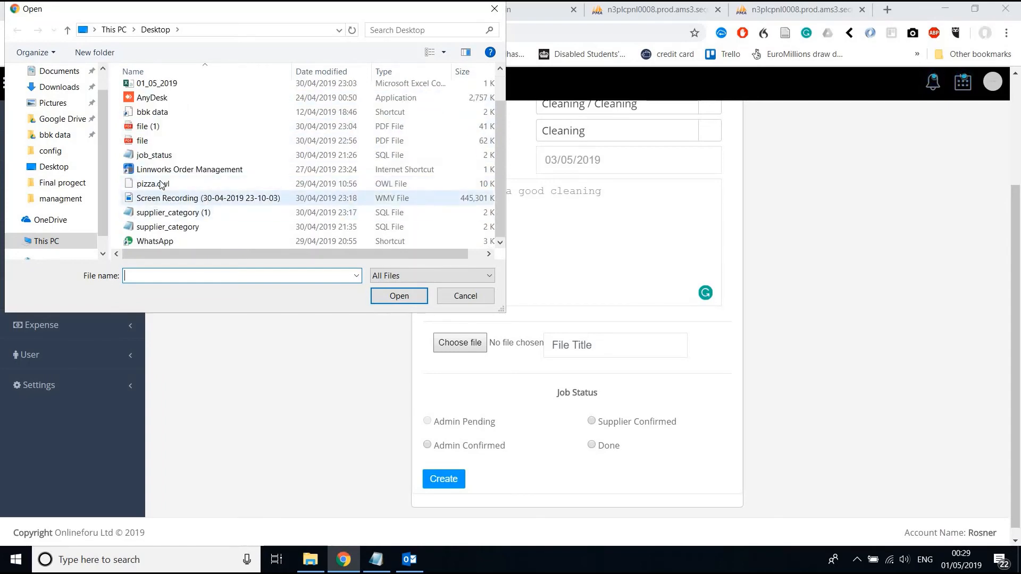
click(143, 141)
click(399, 295)
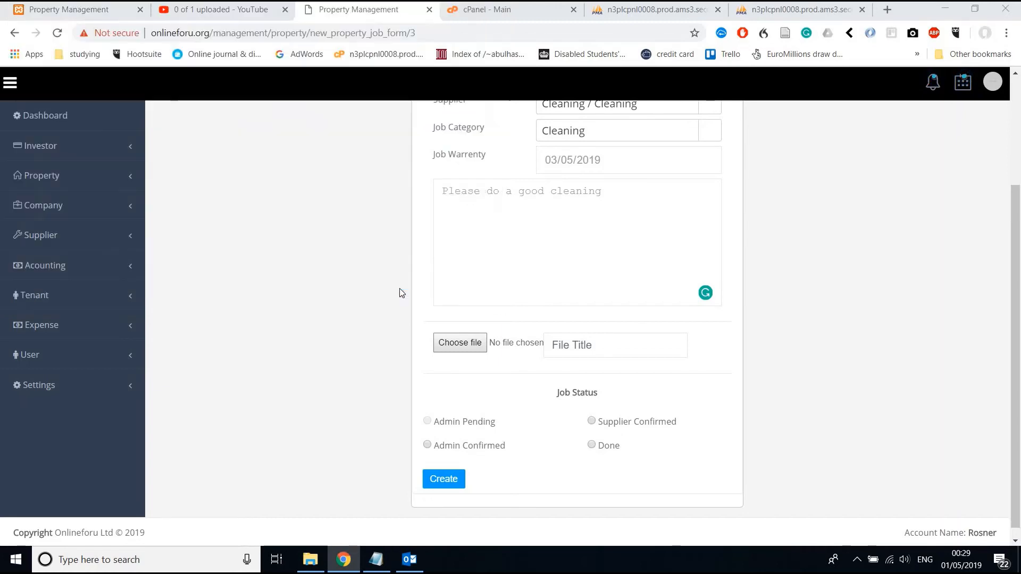
click(571, 355)
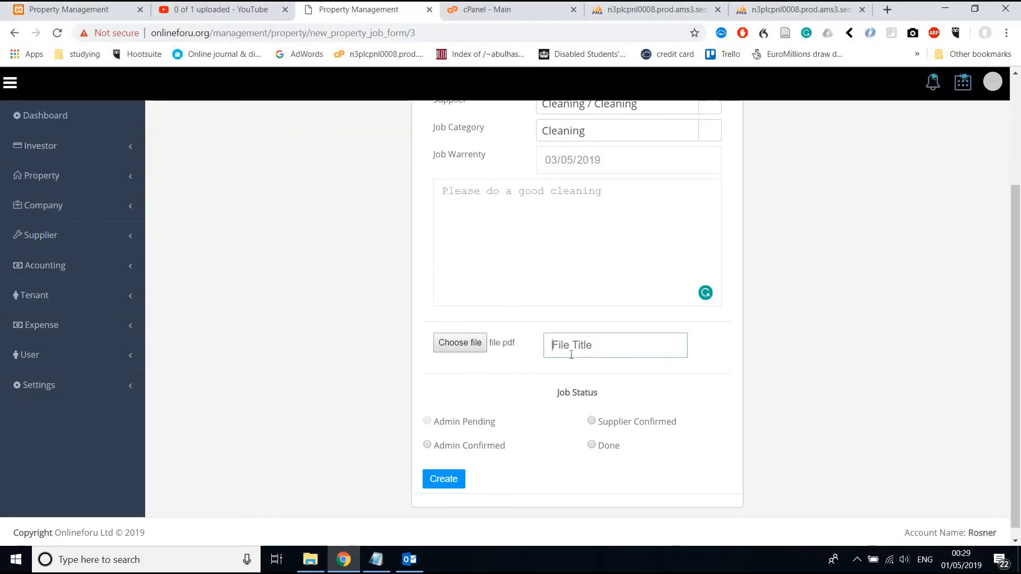
text(iamge)
right_click(568, 336)
click(613, 133)
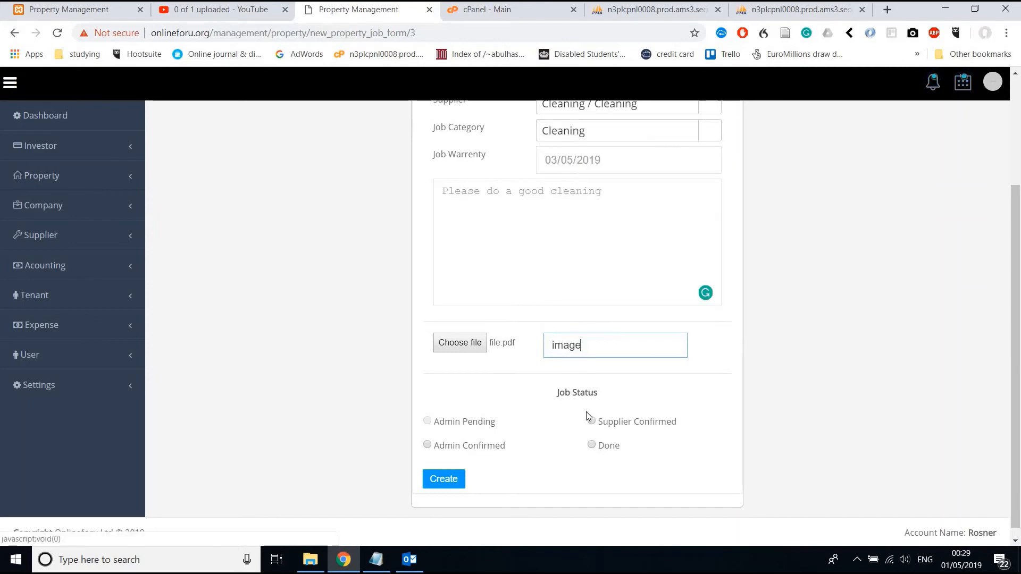
Set the status to Supplier Confirmed and create the job.
click(591, 421)
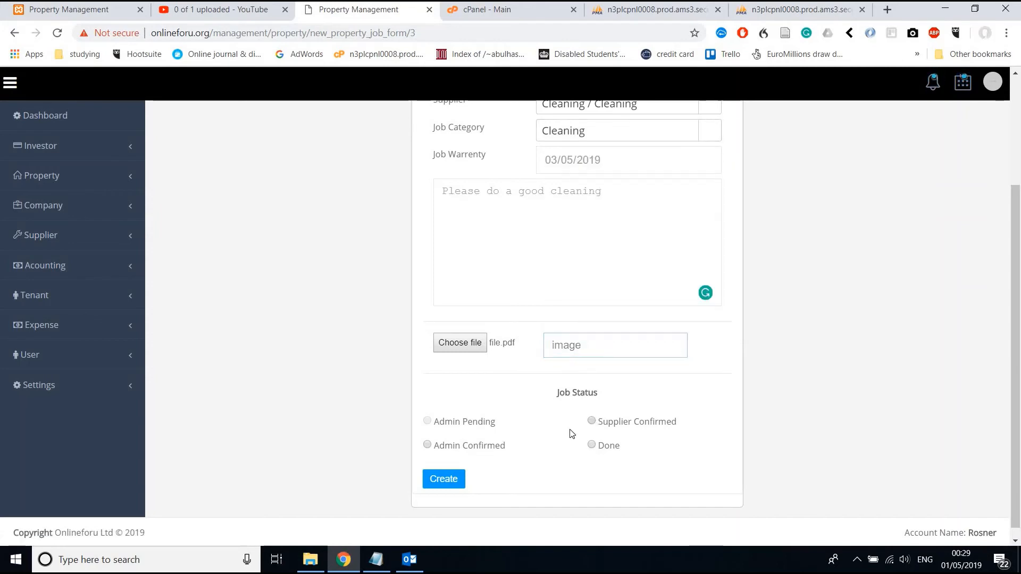
click(455, 480)
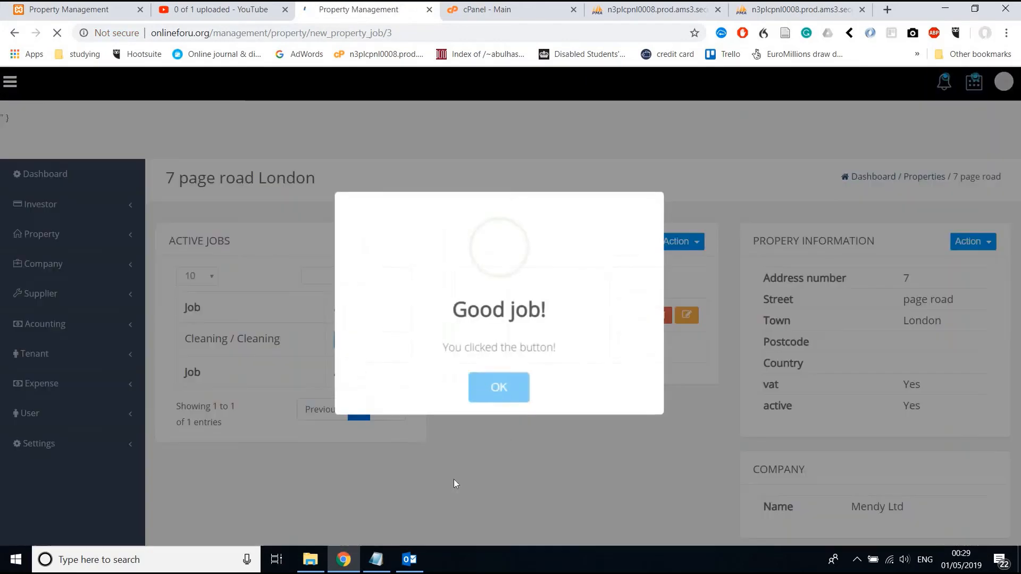
click(497, 387)
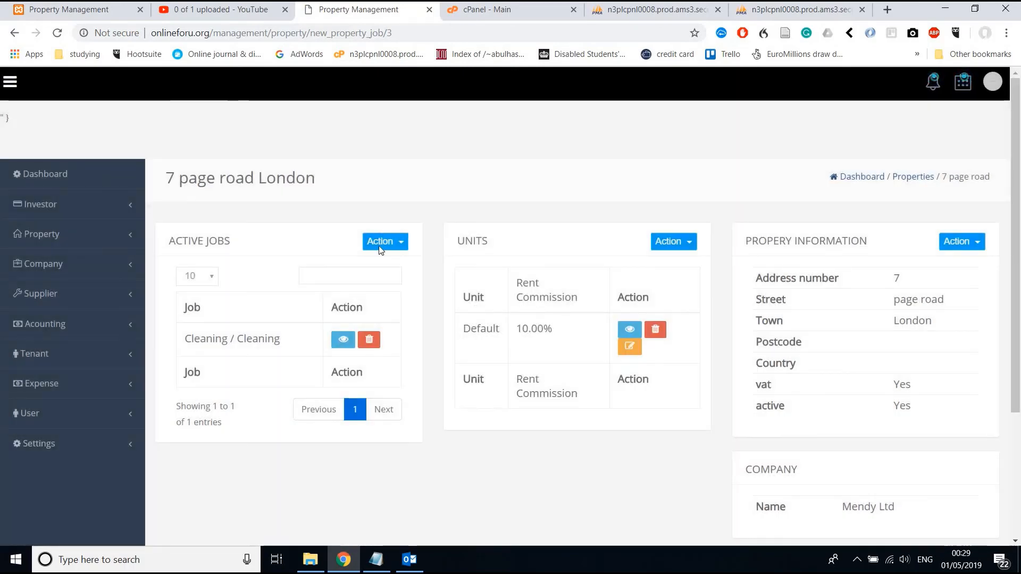
click(380, 242)
Start another job for 7 page road with Cleaning / Cleaning as supplier and choose its job category.
click(374, 264)
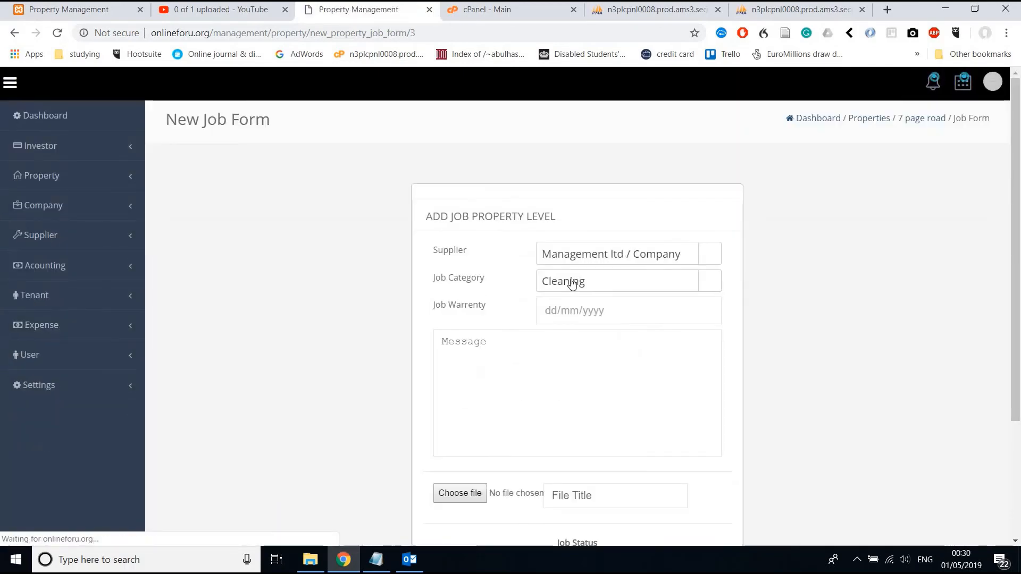
click(571, 282)
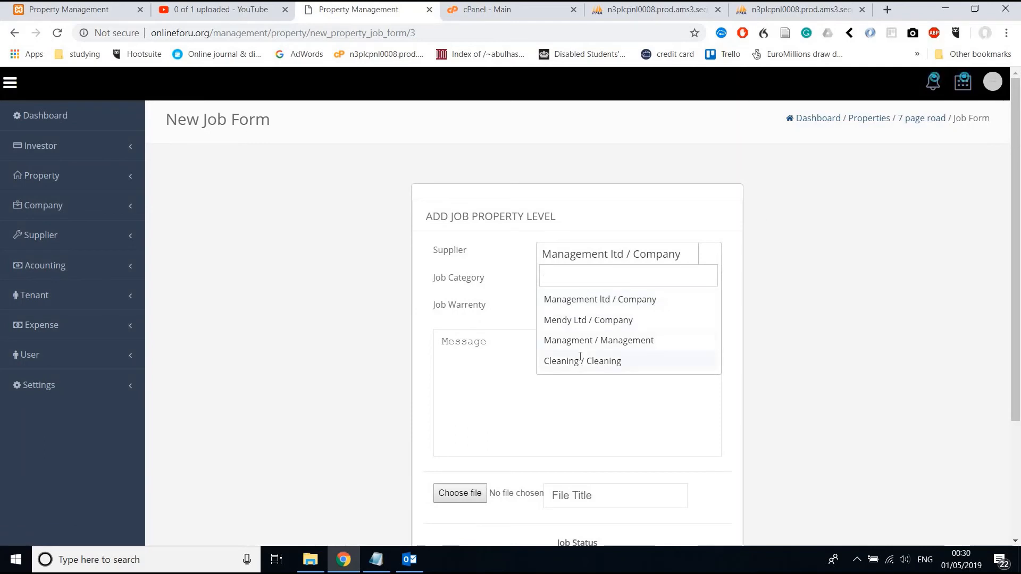
click(580, 359)
click(566, 276)
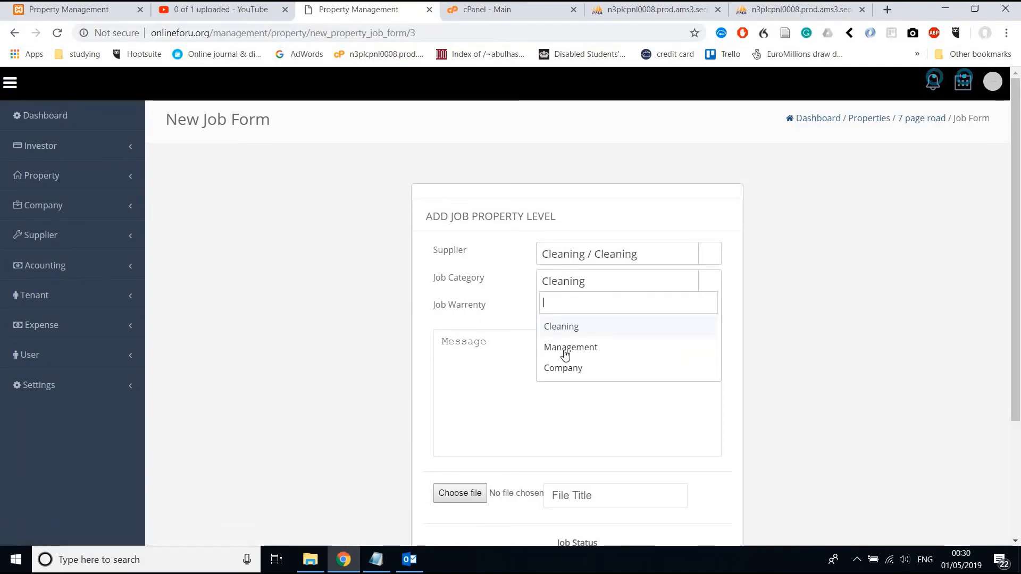
key(Return)
click(568, 289)
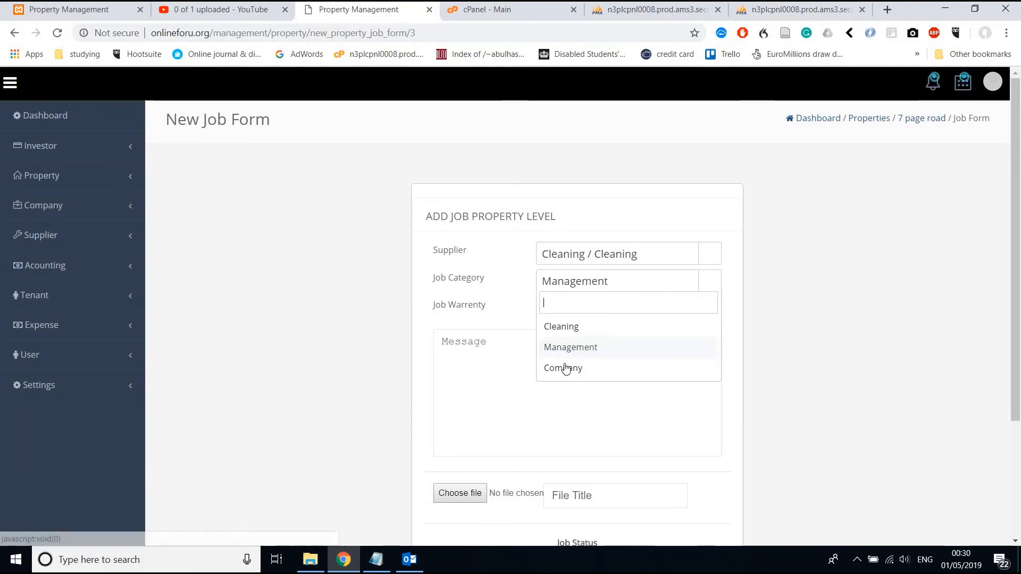
click(568, 326)
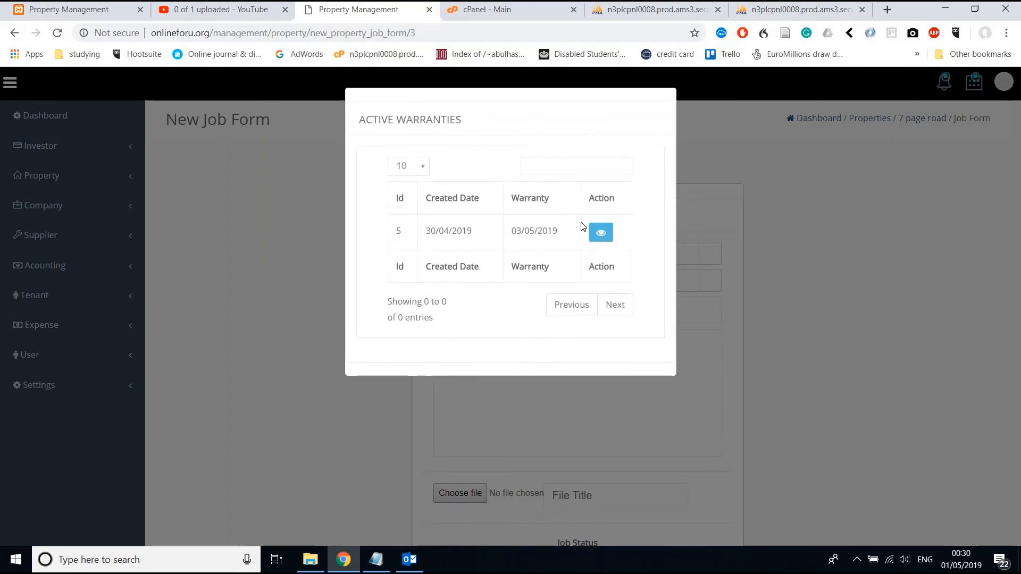
Review the property's active warranties, selecting the 03/05/2019 warranty date.
triple_click(512, 231)
drag(523, 234, 522, 234)
triple_click(522, 234)
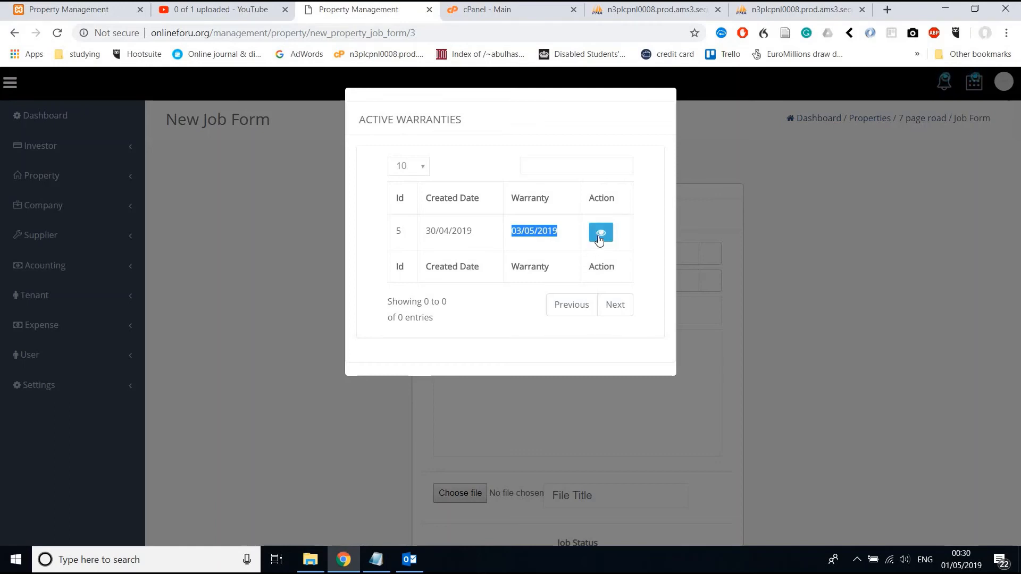
click(681, 212)
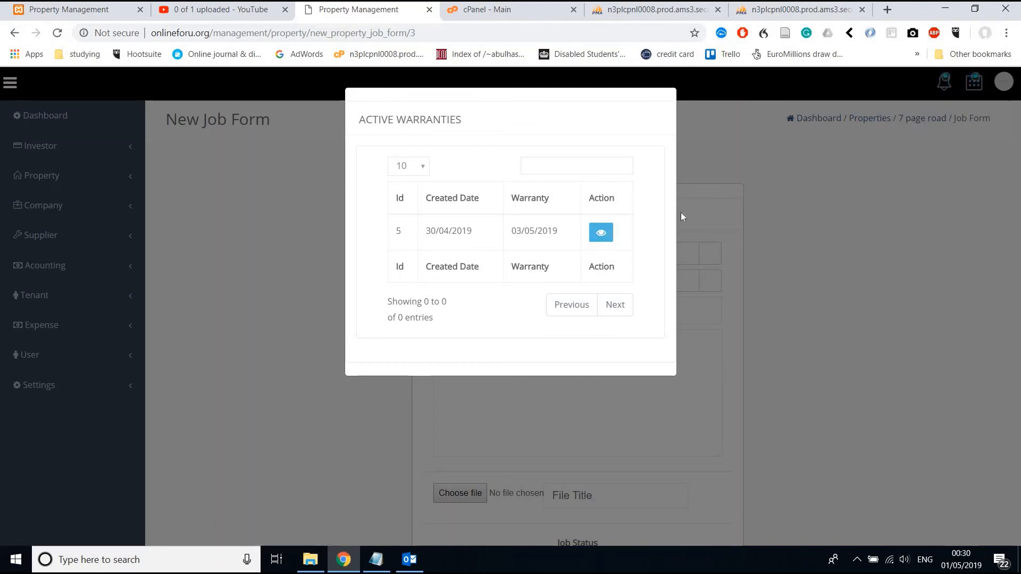
Mark the job Supplier Confirmed, create it and acknowledge the Good job! alert.
scroll(680, 216, down, 2)
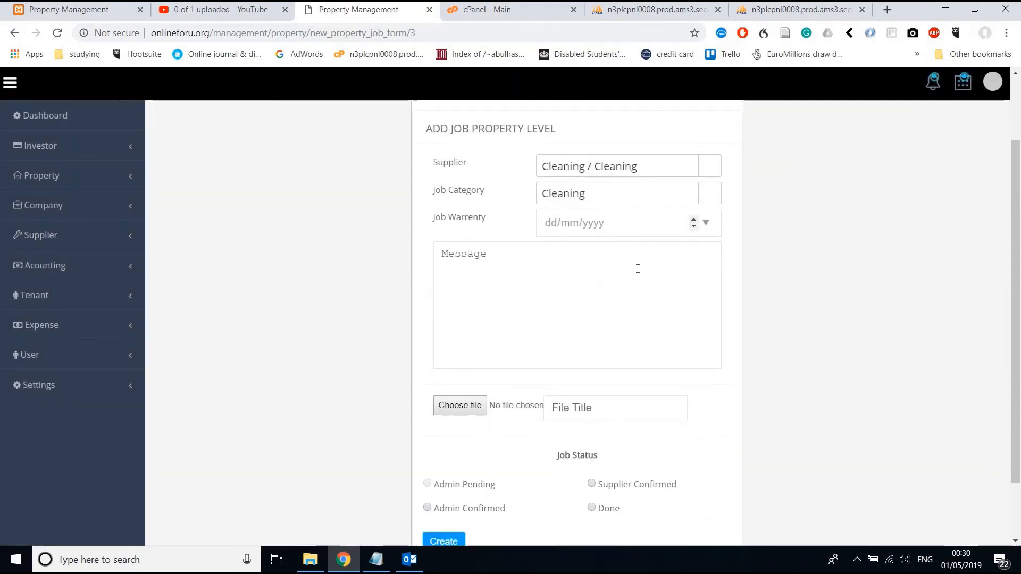
click(519, 317)
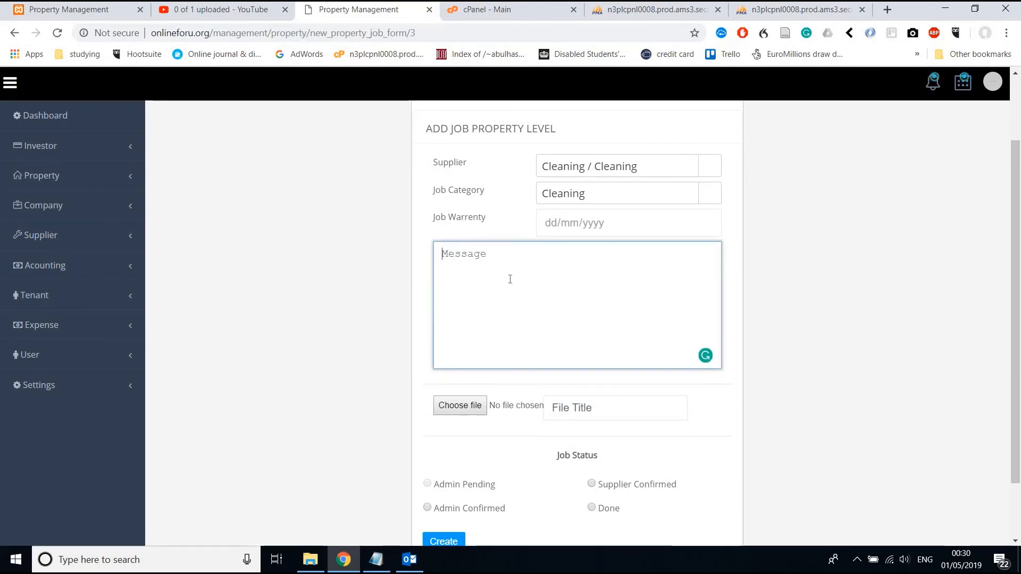
scroll(509, 279, down, 1)
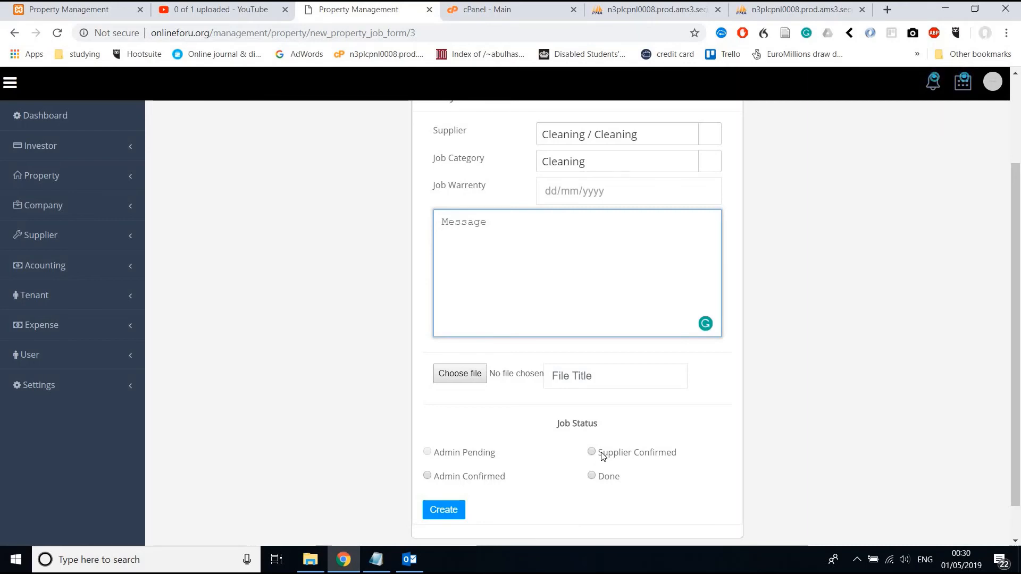
click(602, 455)
click(458, 510)
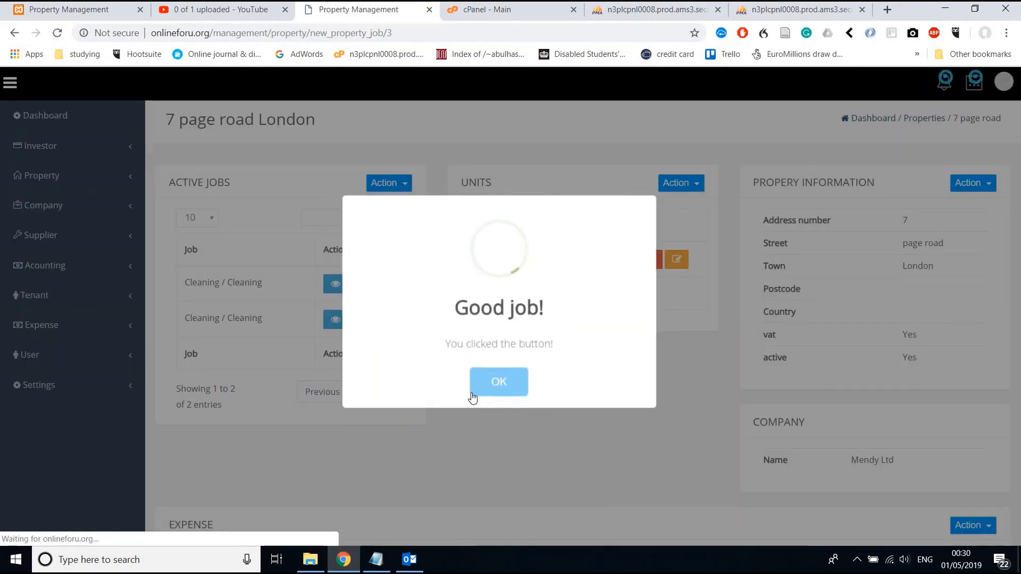
click(494, 392)
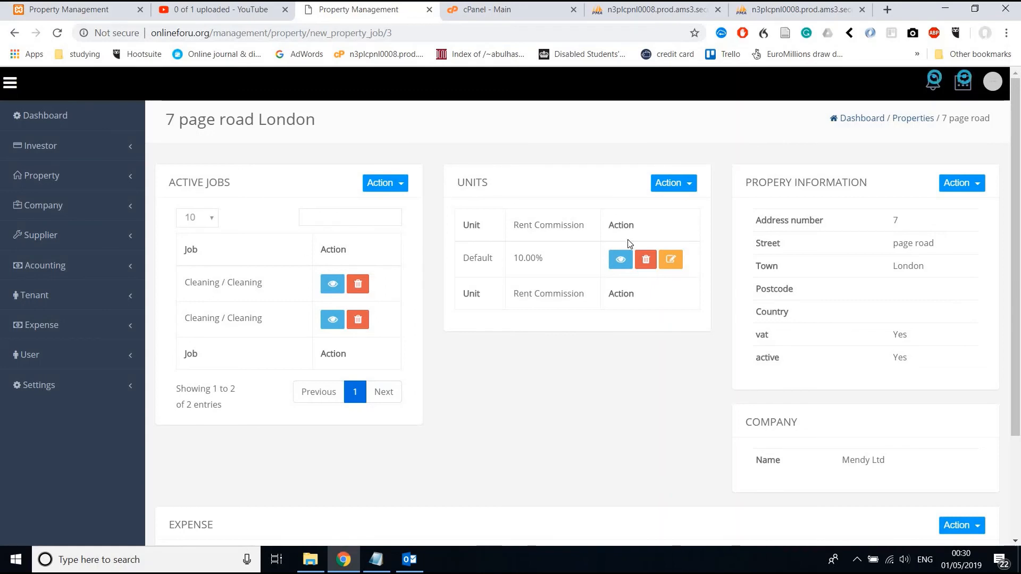
click(325, 284)
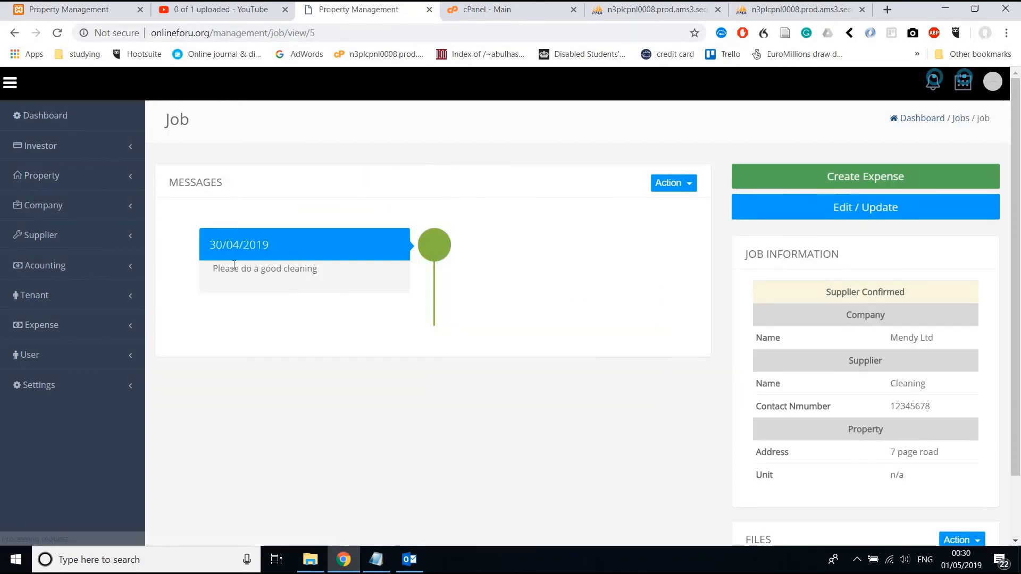
Start a Send Message on the cleaning job addressed to Supplier and Company.
drag(212, 268, 314, 269)
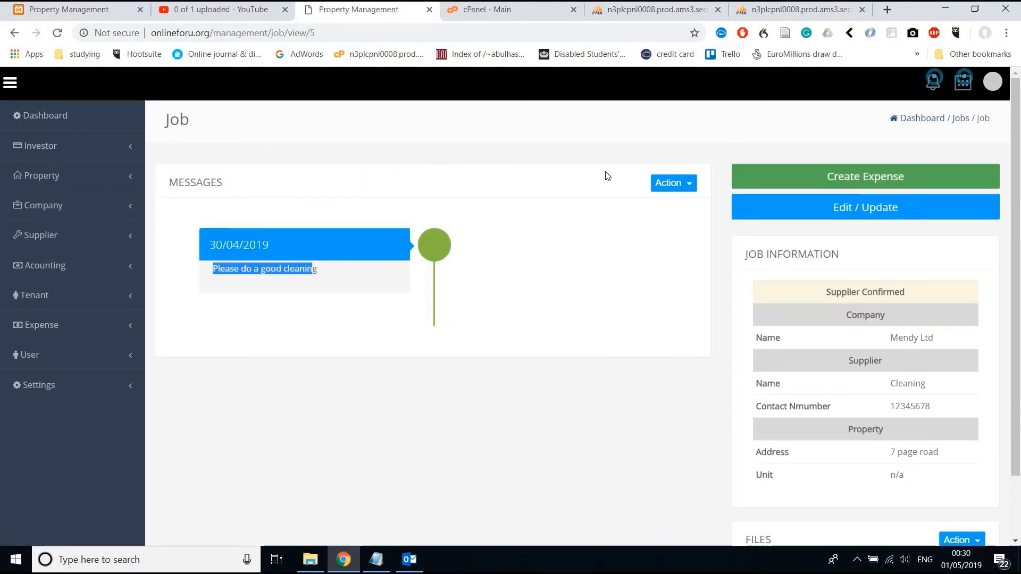
click(661, 183)
click(649, 212)
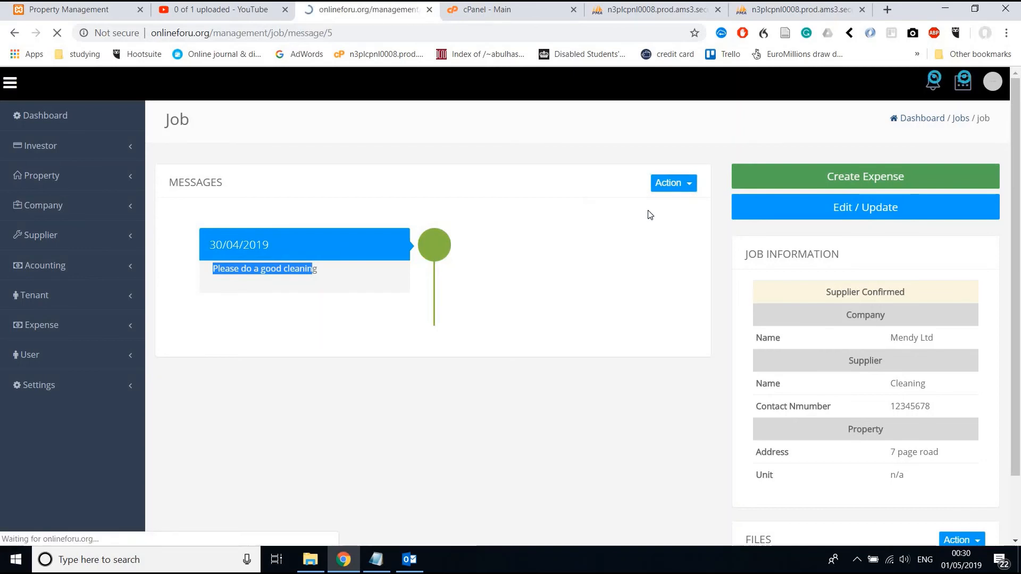
scroll(590, 367, down, 2)
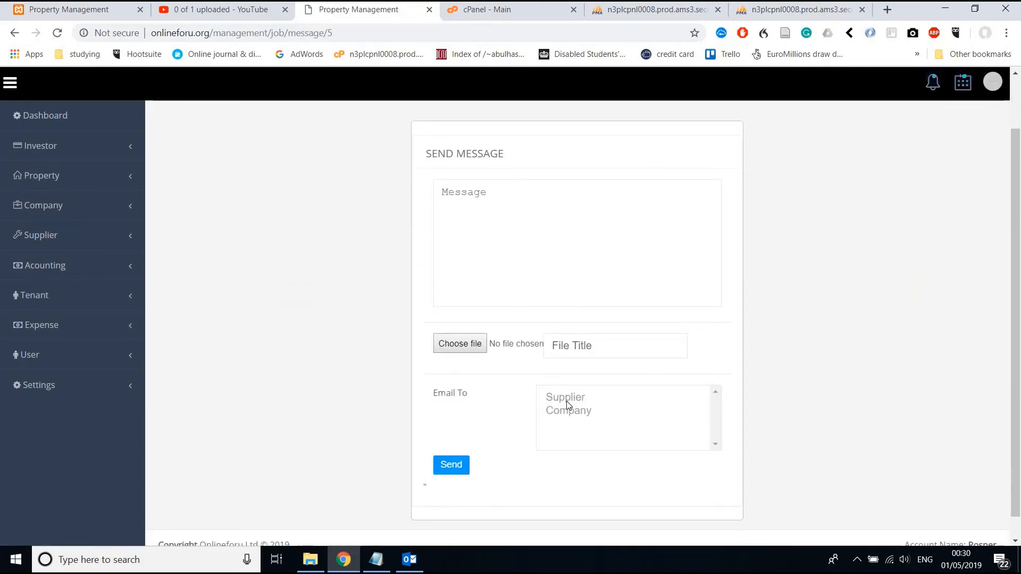
drag(567, 401, 567, 411)
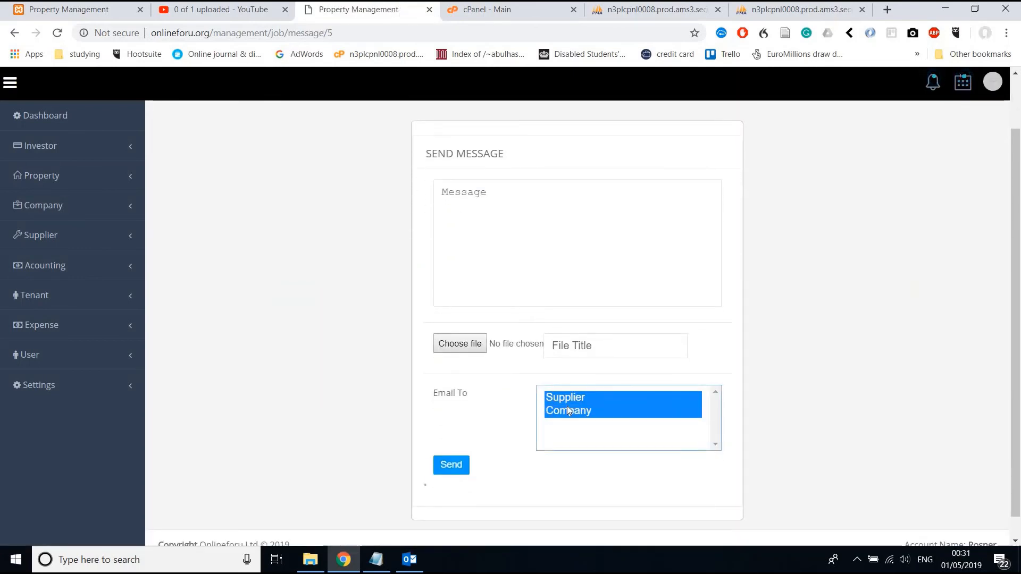
Write 'this is an update on the job' and send the message.
click(542, 246)
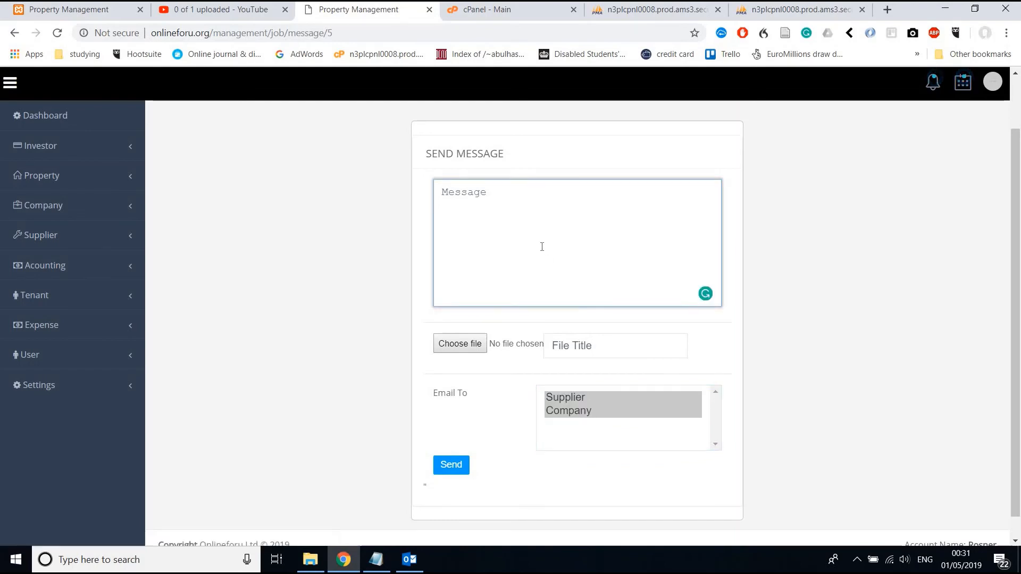
text(this is a n update on)
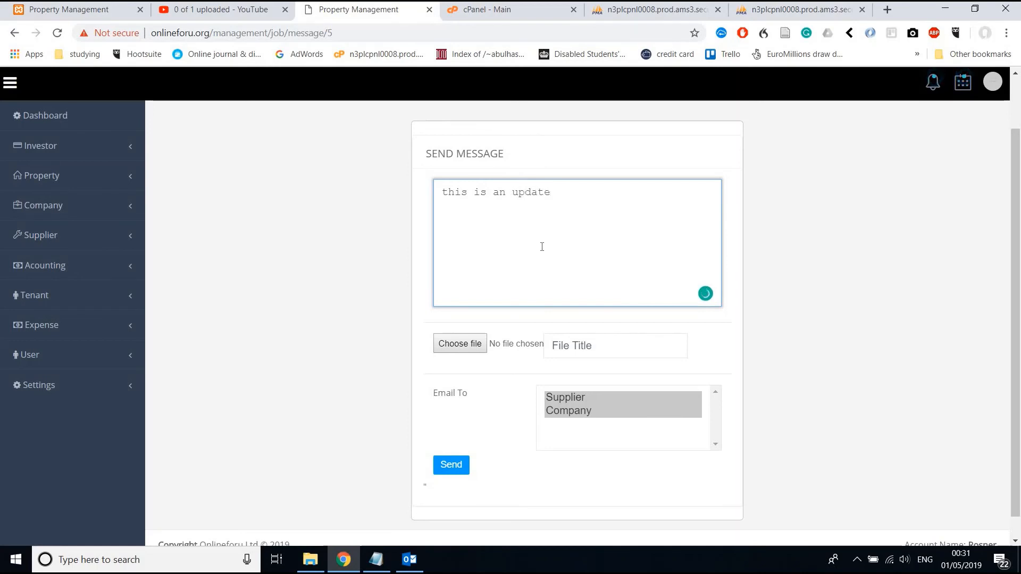
text( thi)
key(BackSpace)
key(BackSpace)
key(BackSpace)
text(the job)
click(451, 466)
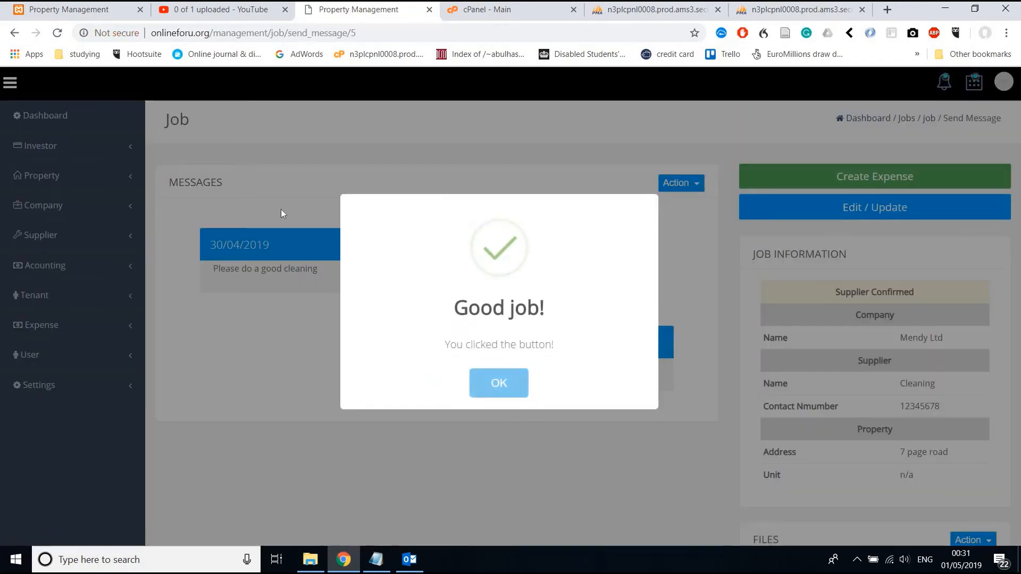
click(492, 392)
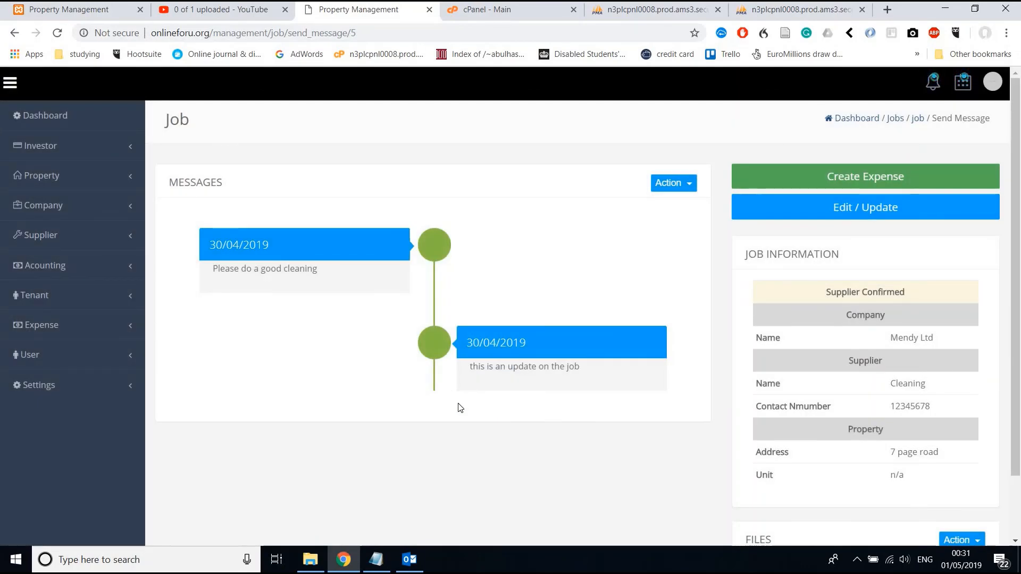
Check Outlook for the job email, then return to the 7 page road job page.
click(407, 558)
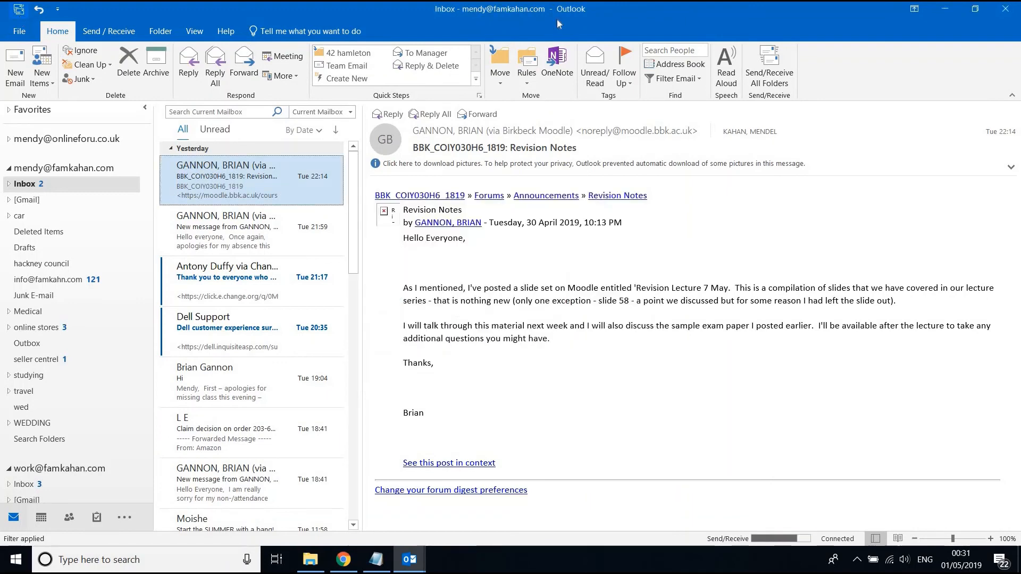
click(940, 18)
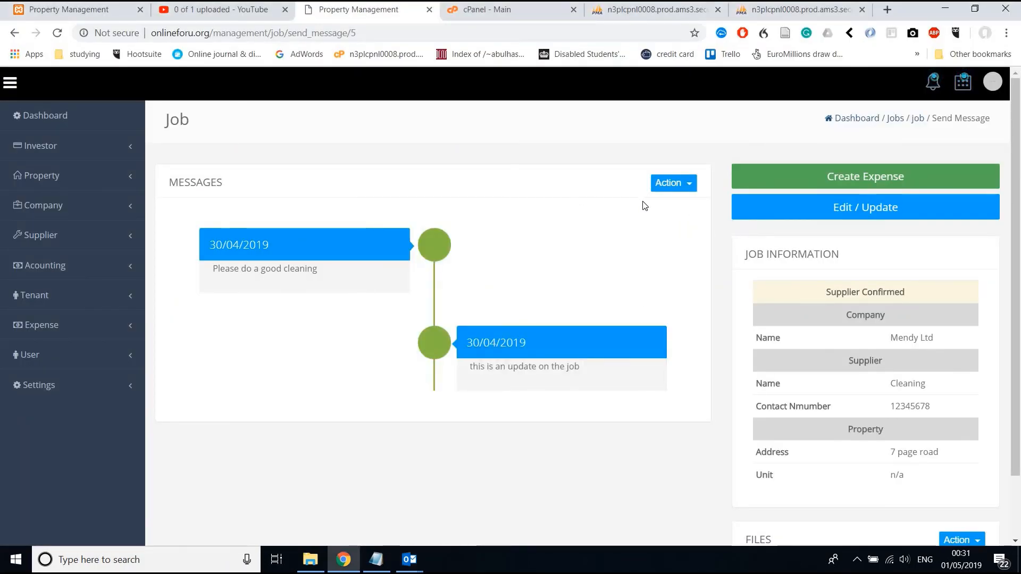
click(792, 187)
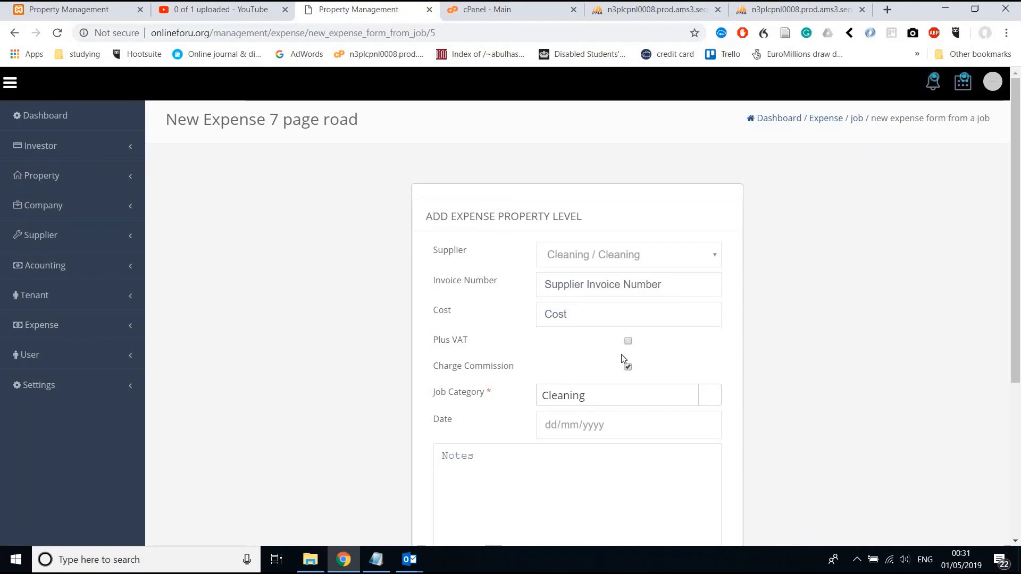
Set the 7 page road expense supplier to Cleaning / Cleaning and tick Plus VAT.
click(605, 266)
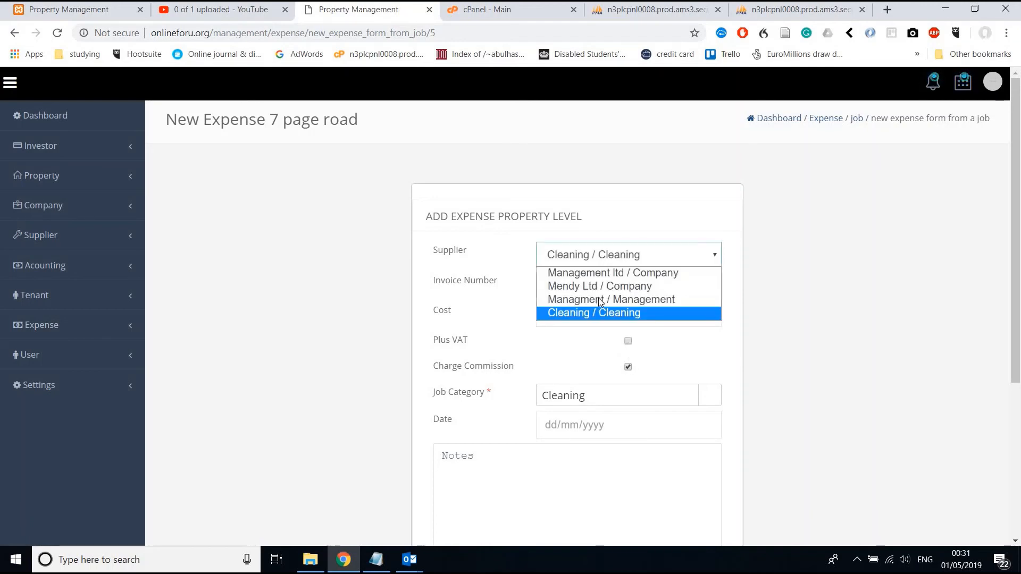
click(598, 298)
click(595, 261)
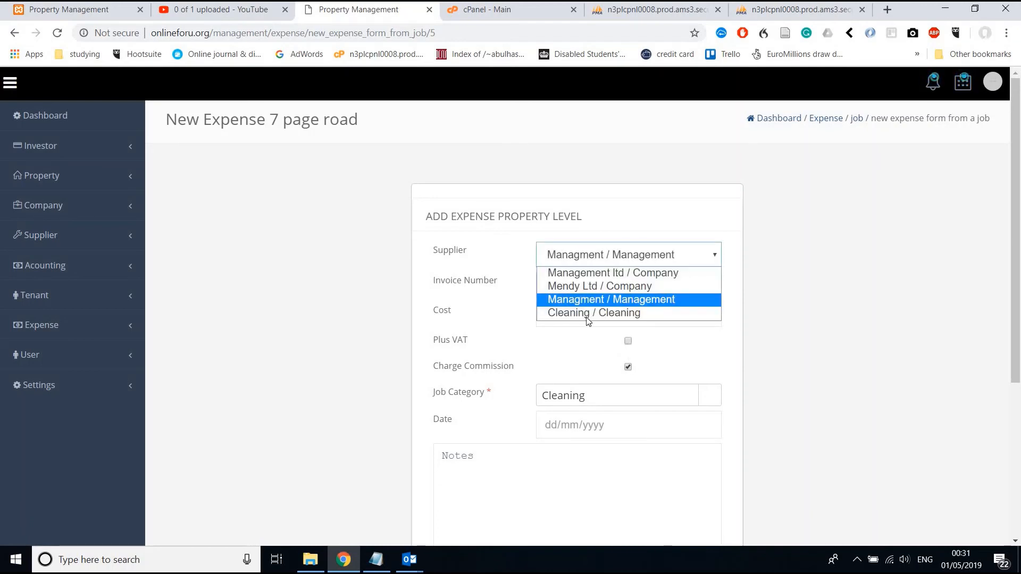
click(587, 317)
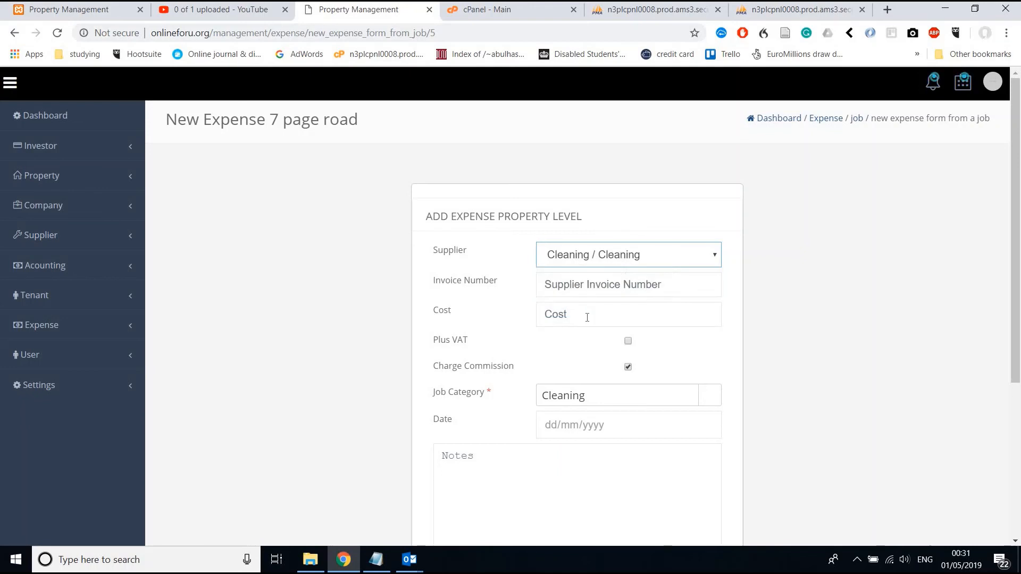
click(580, 263)
click(576, 289)
click(580, 248)
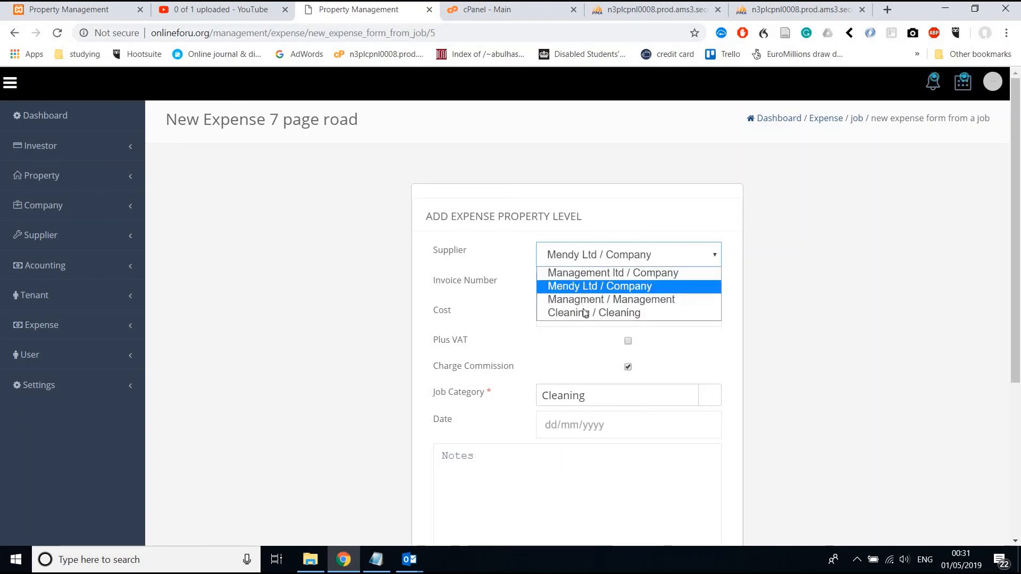
click(586, 313)
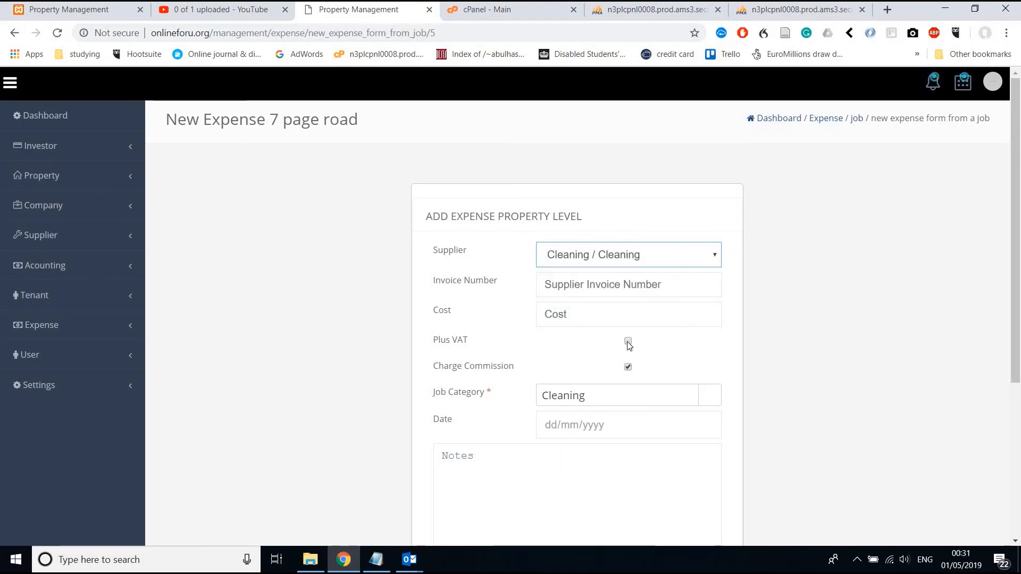
click(628, 342)
scroll(629, 345, down, 3)
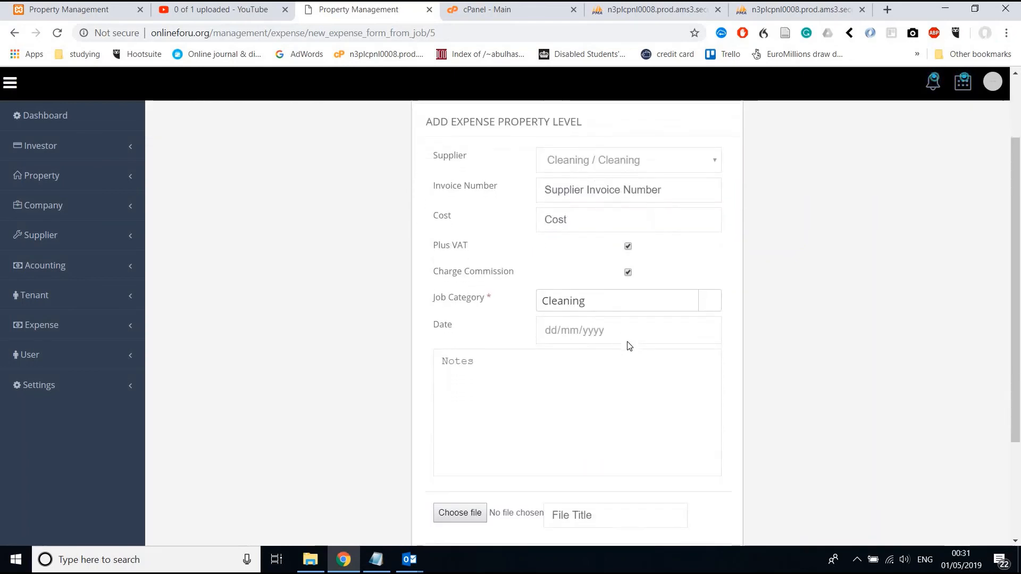
scroll(629, 346, down, 1)
scroll(629, 347, up, 5)
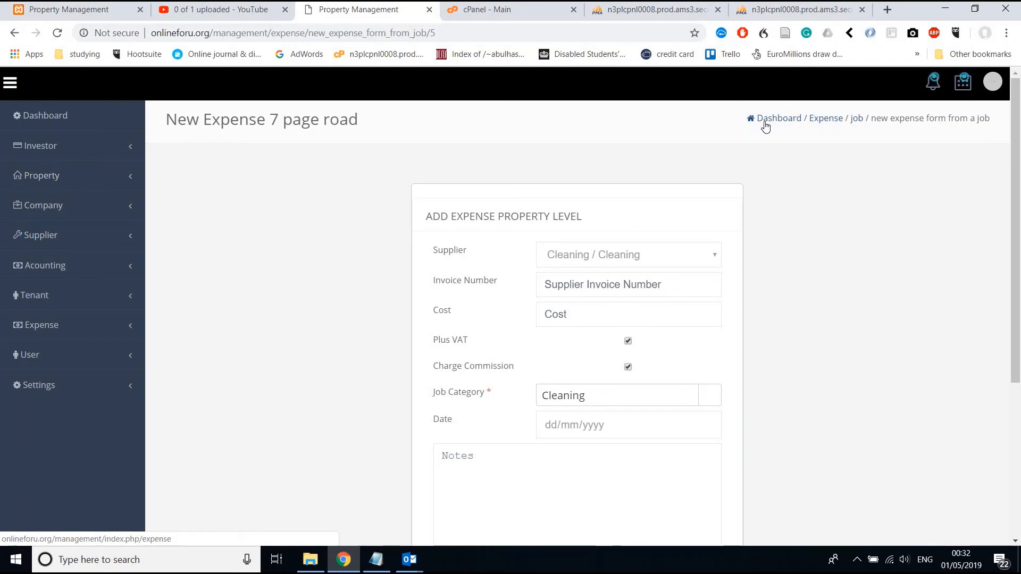
click(74, 180)
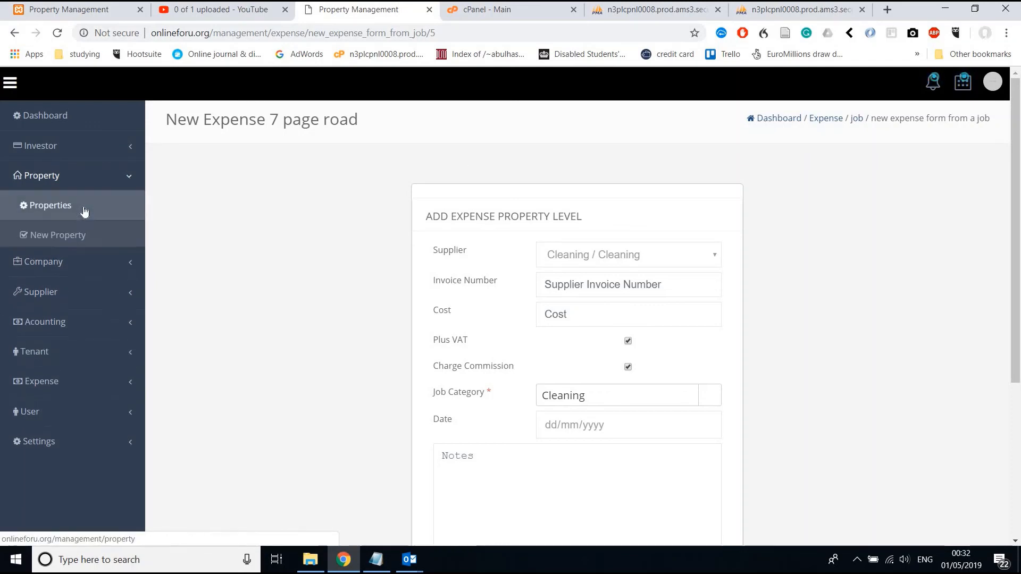
click(50, 206)
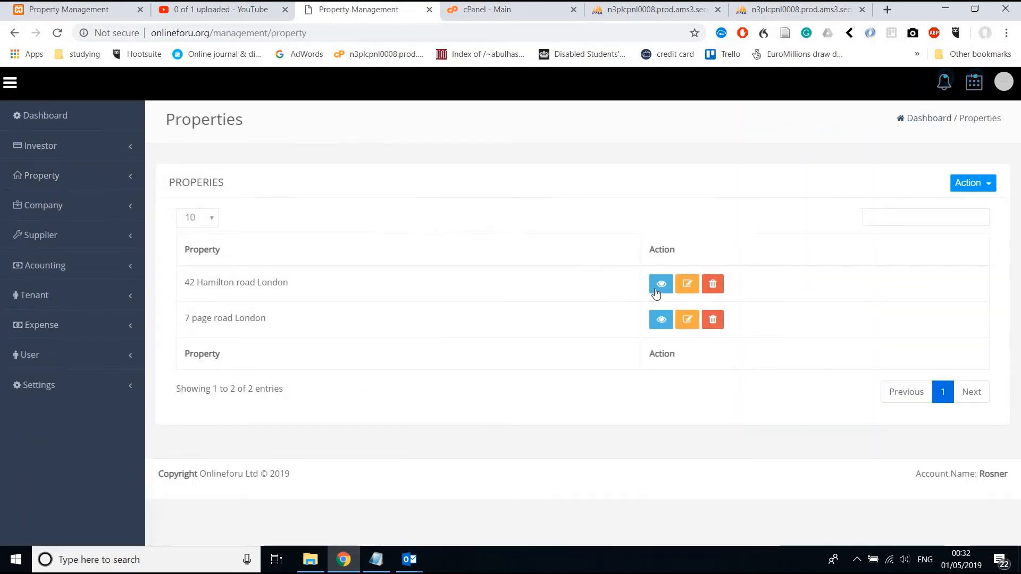
click(659, 285)
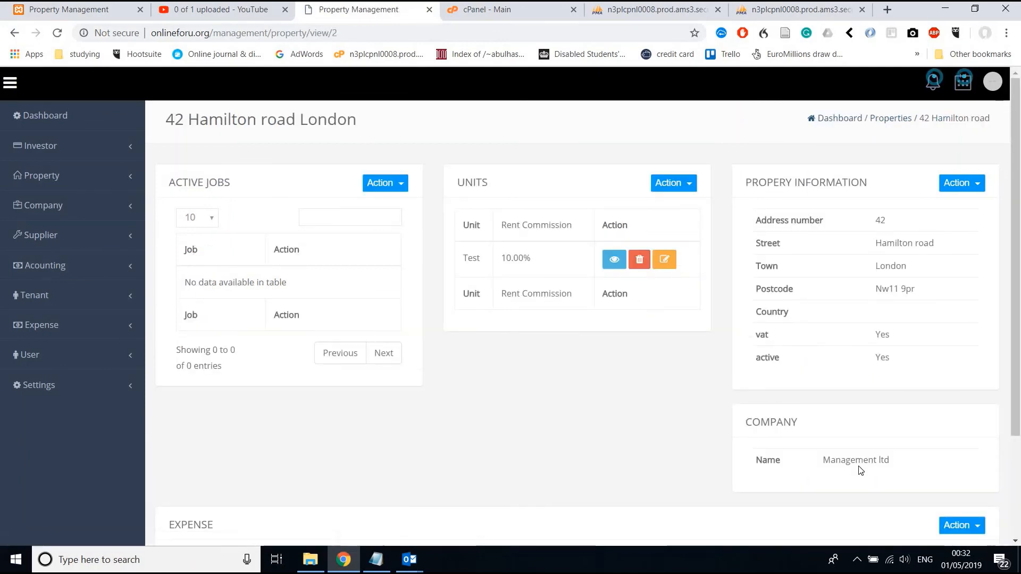
scroll(860, 470, down, 3)
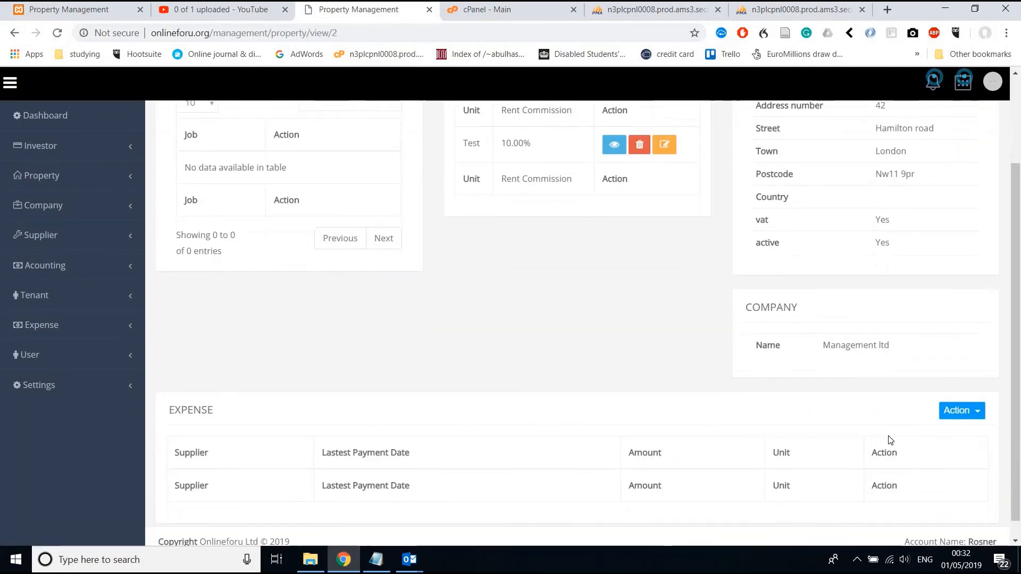
click(958, 410)
click(936, 435)
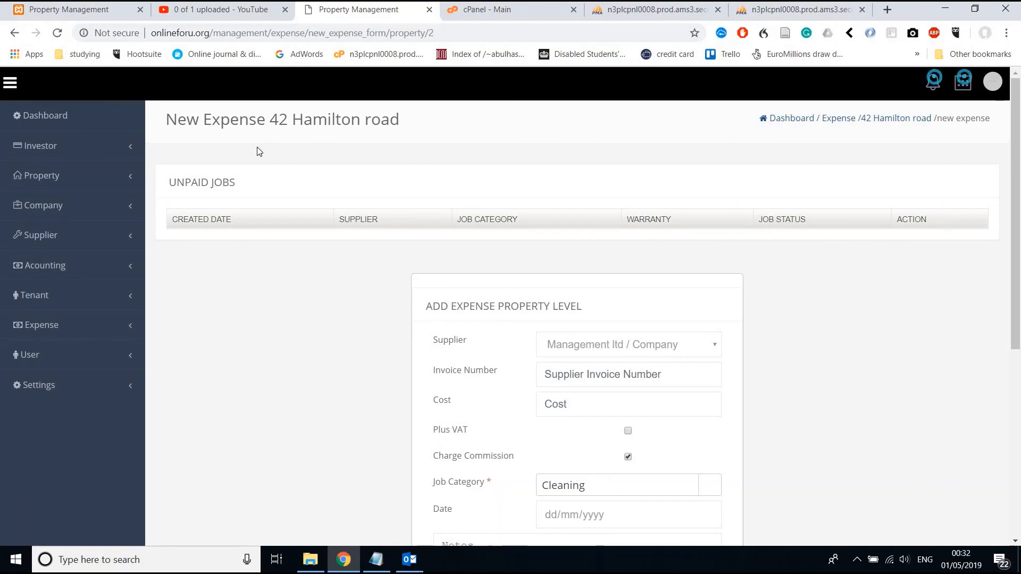
Glance at the Outlook inbox, then open Acounting's Expense Accounting category list.
drag(154, 176, 238, 183)
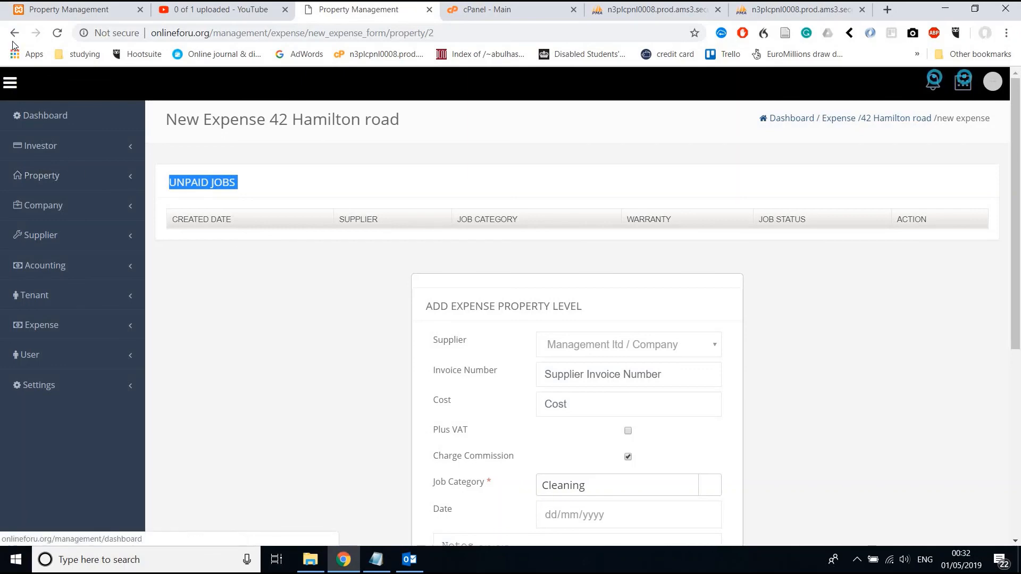
click(409, 559)
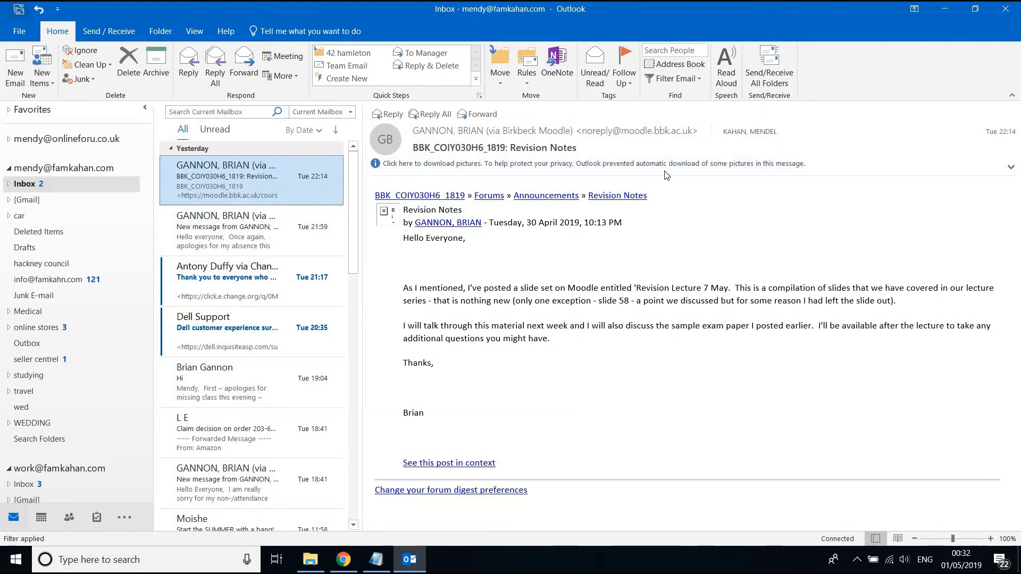
click(945, 12)
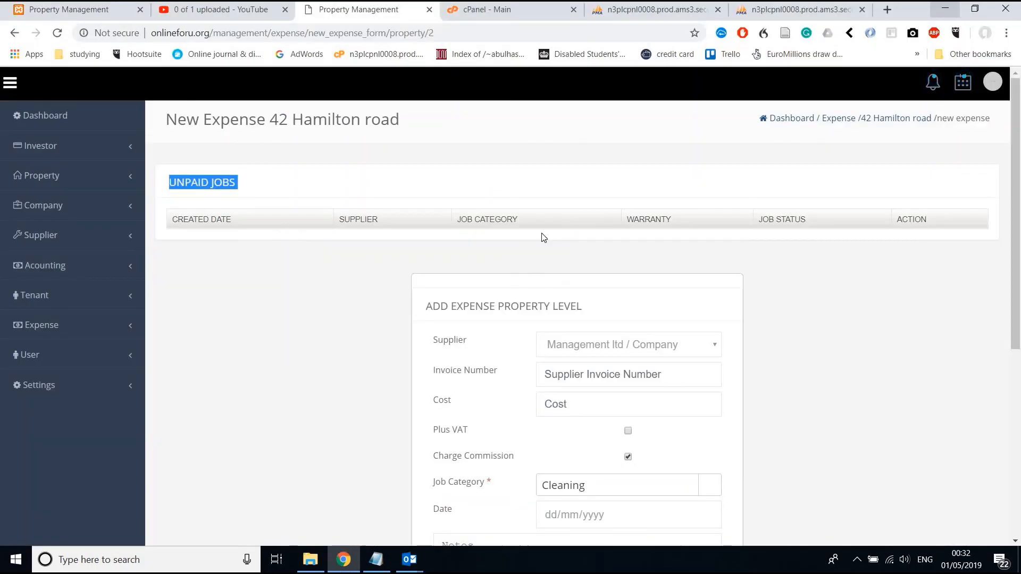
click(75, 267)
click(74, 295)
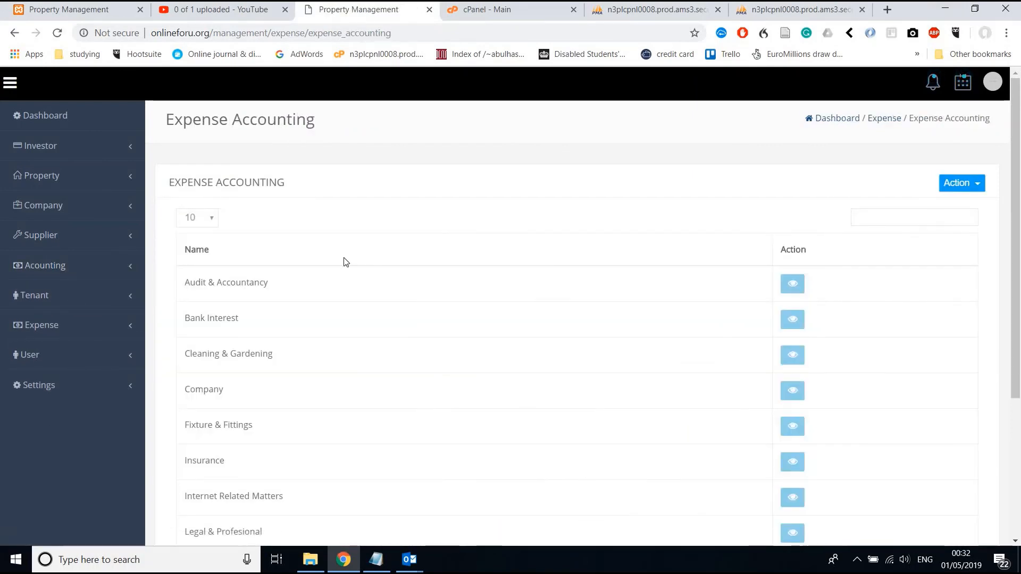
Browse the expense accounting categories and try Add Expense Accounting.
scroll(344, 262, down, 3)
scroll(344, 262, down, 1)
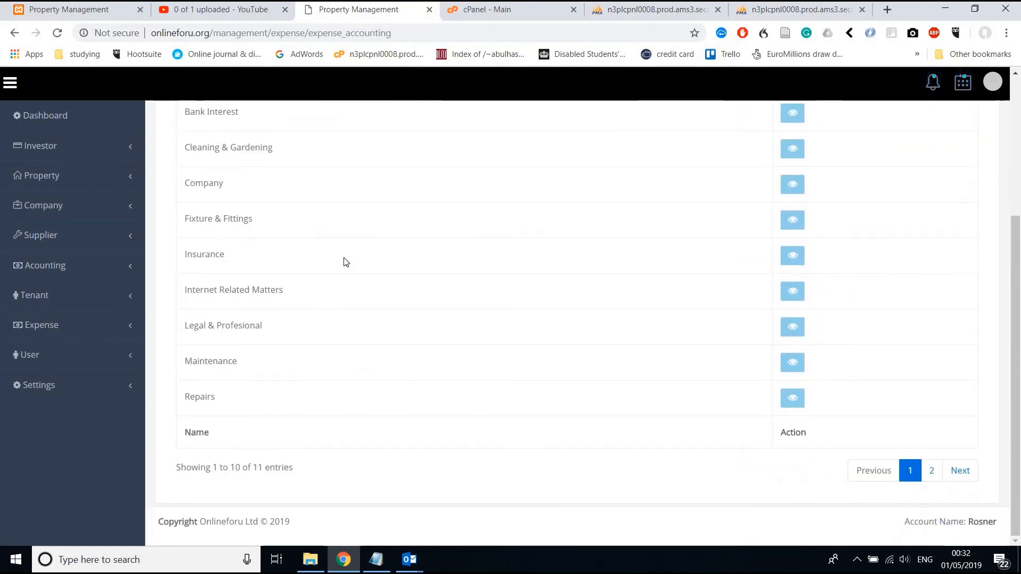
scroll(345, 262, up, 3)
scroll(345, 262, down, 1)
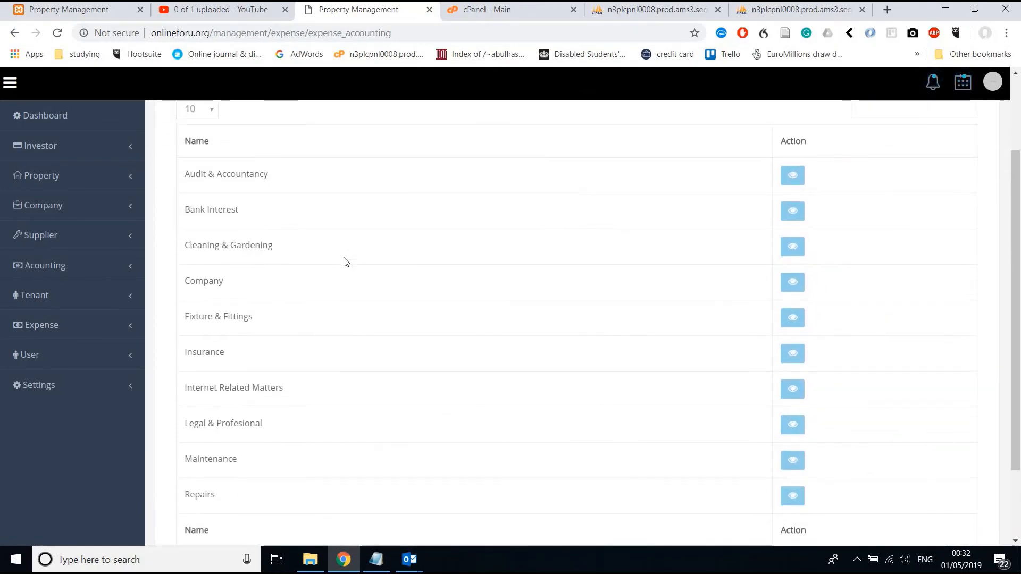
scroll(345, 262, down, 1)
scroll(345, 262, up, 2)
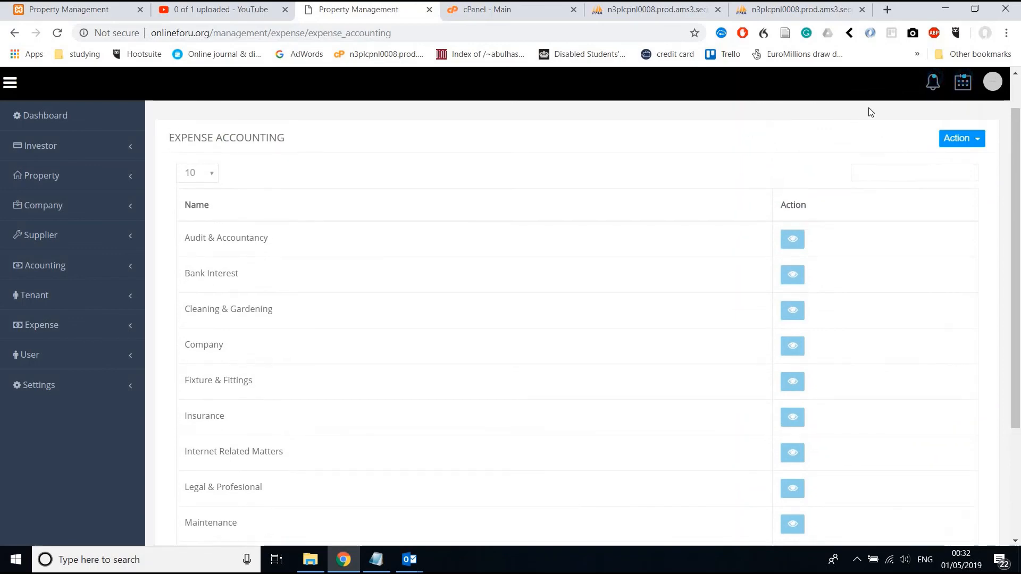
click(953, 139)
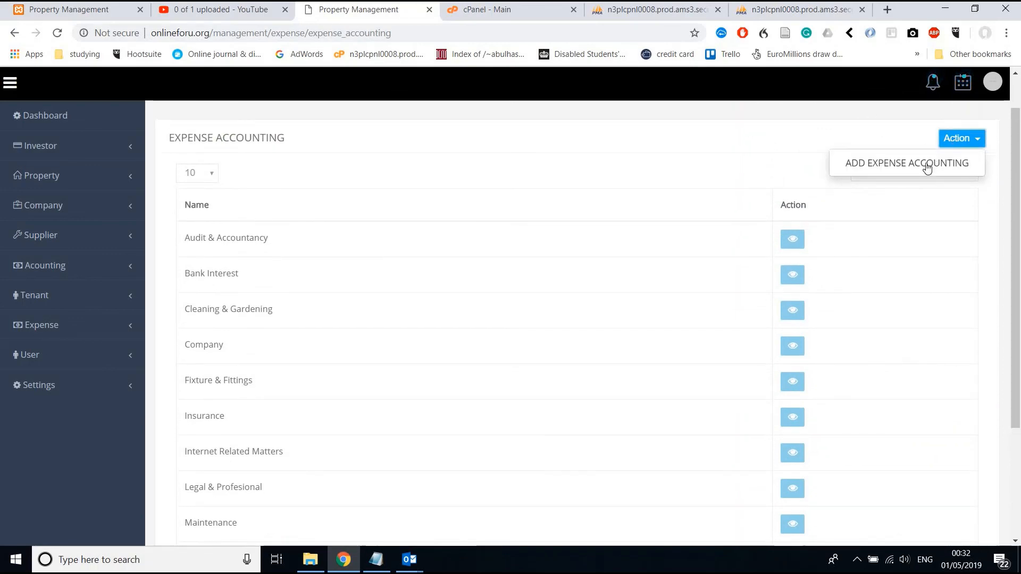
click(926, 163)
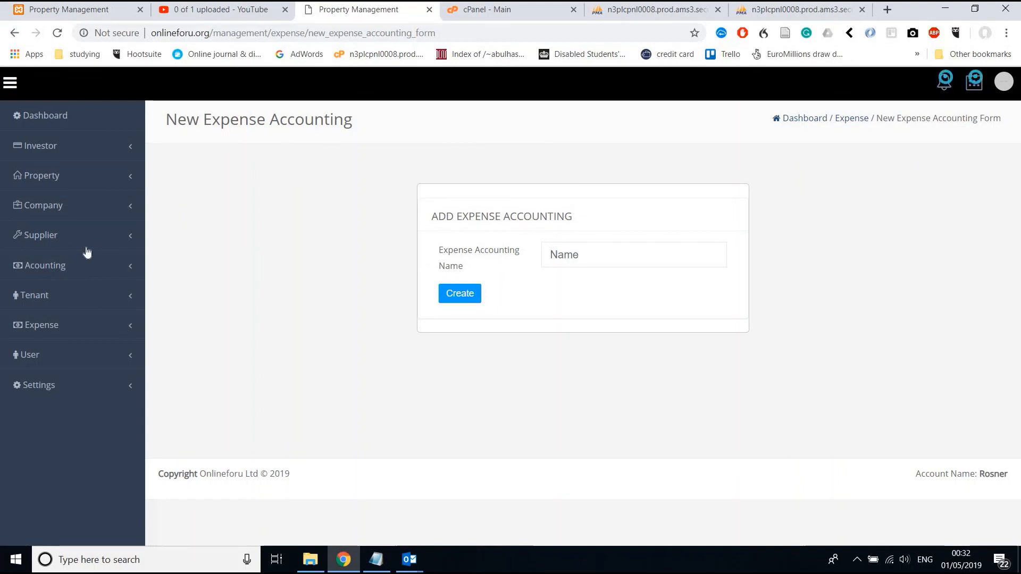
Open Expense > Expense Categories, showing Cleaning, Company and Management entries.
click(70, 248)
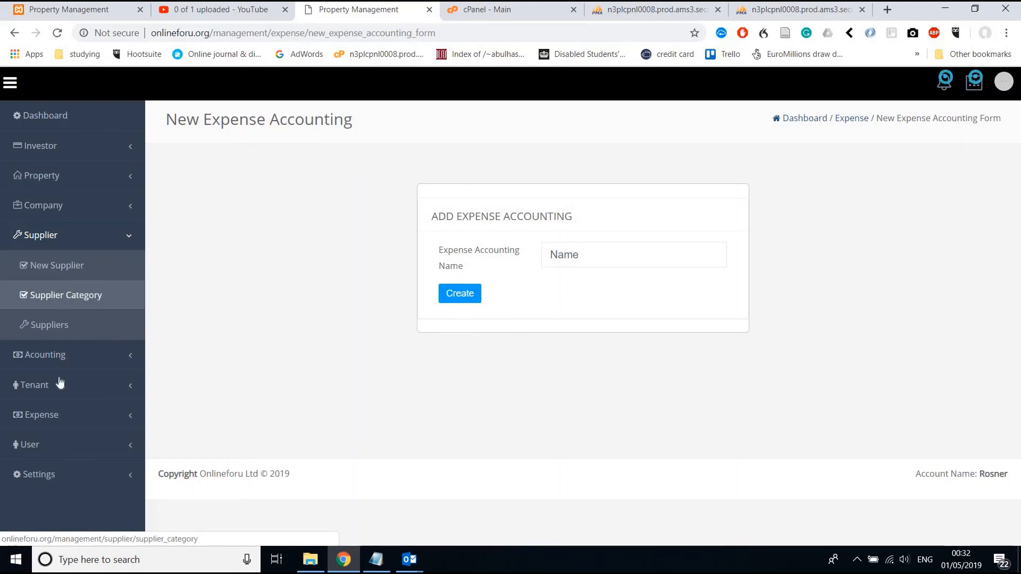
click(56, 417)
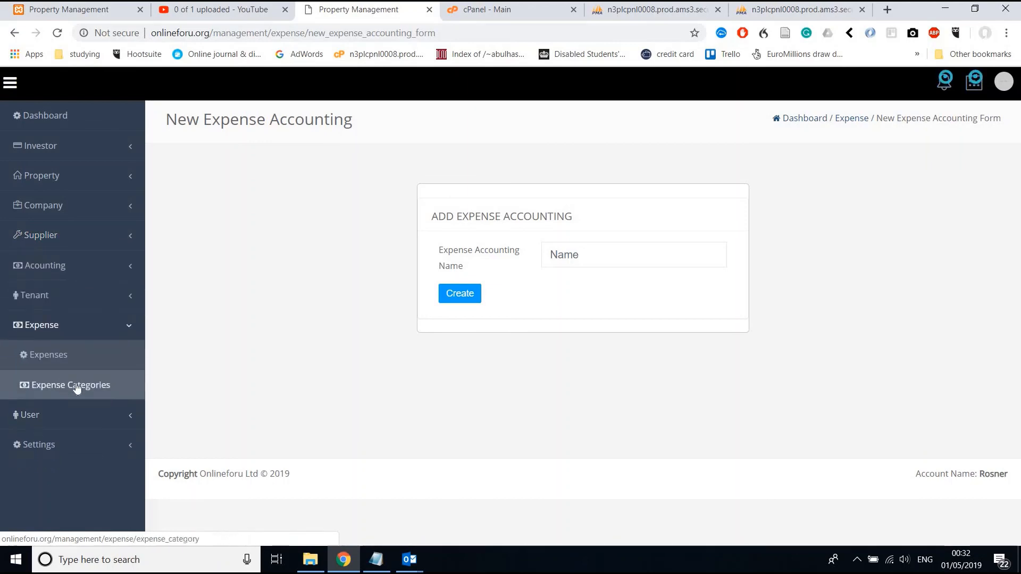
click(77, 388)
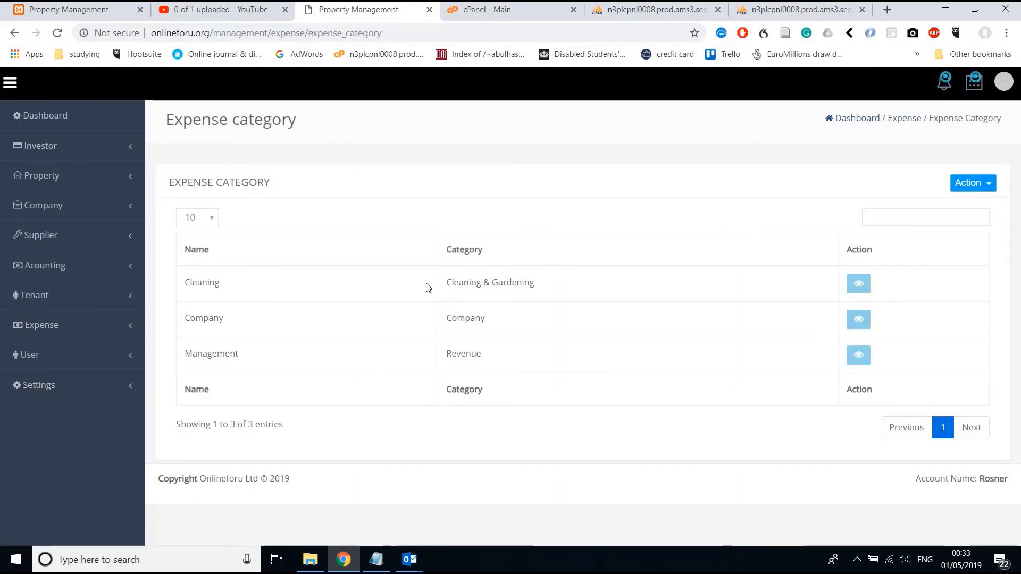
double_click(205, 319)
double_click(209, 354)
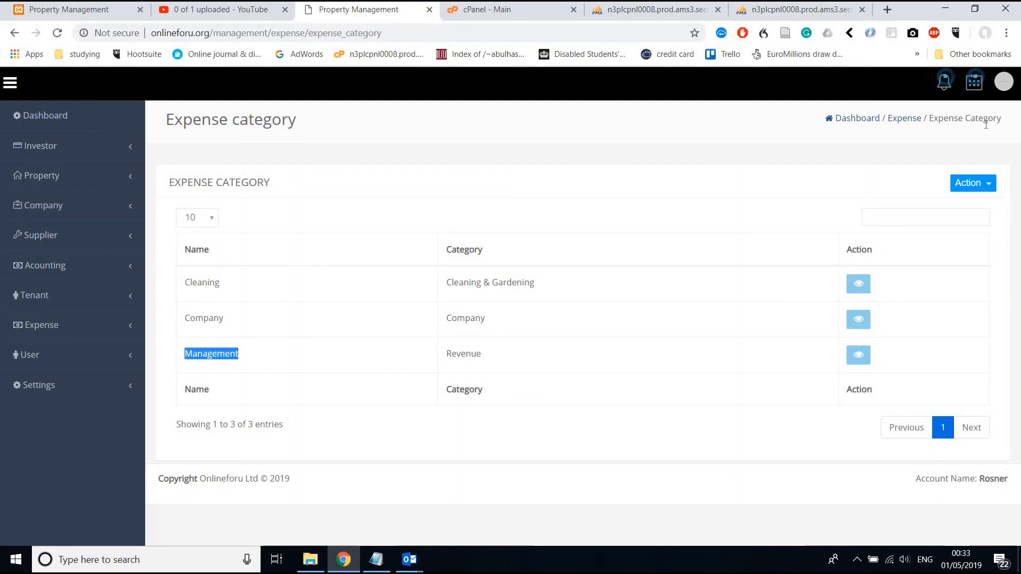
click(968, 183)
Create the expense category 'Roofing' under the Repairs accounting category.
click(946, 212)
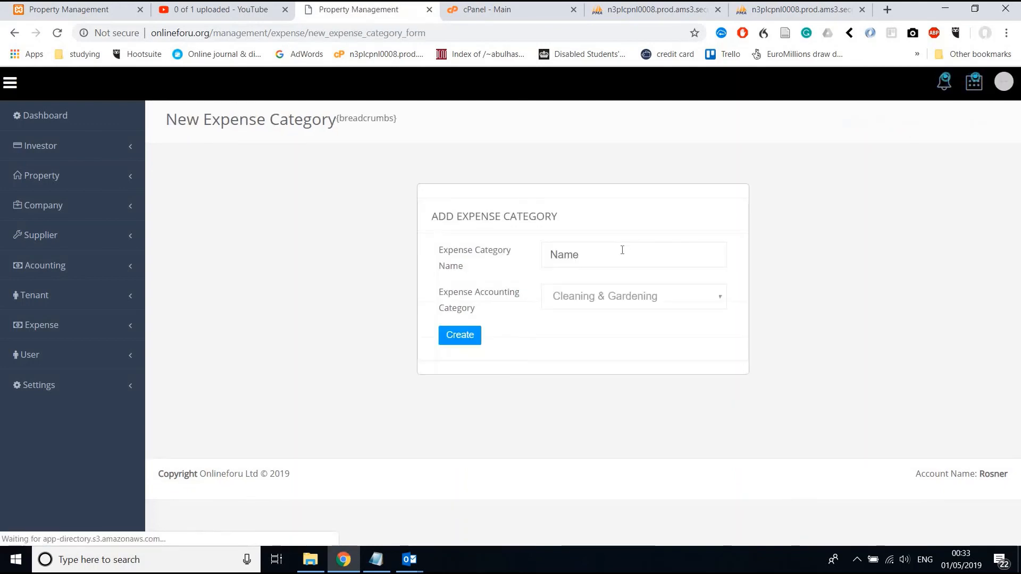
click(622, 250)
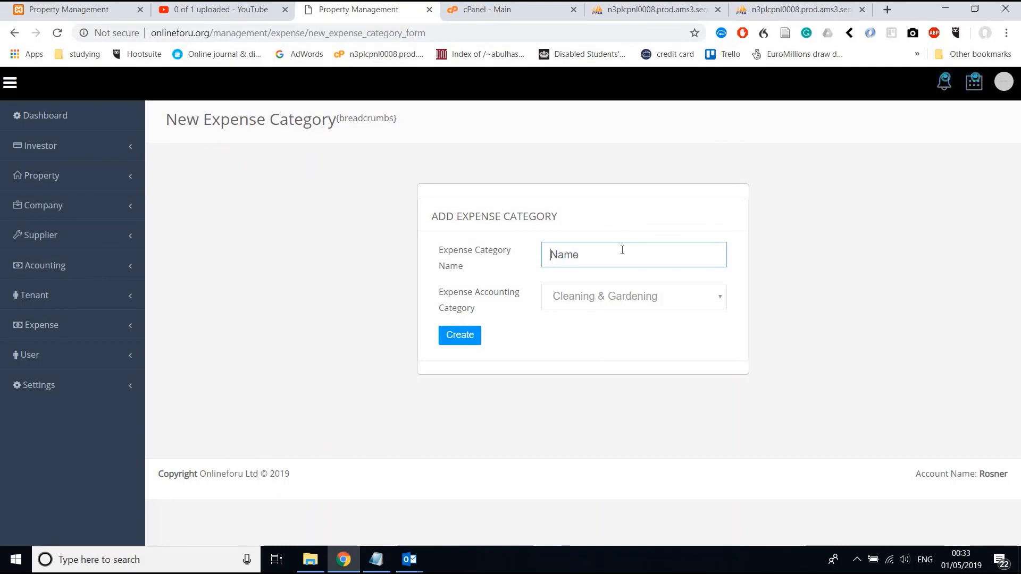
text(Roofing)
click(598, 289)
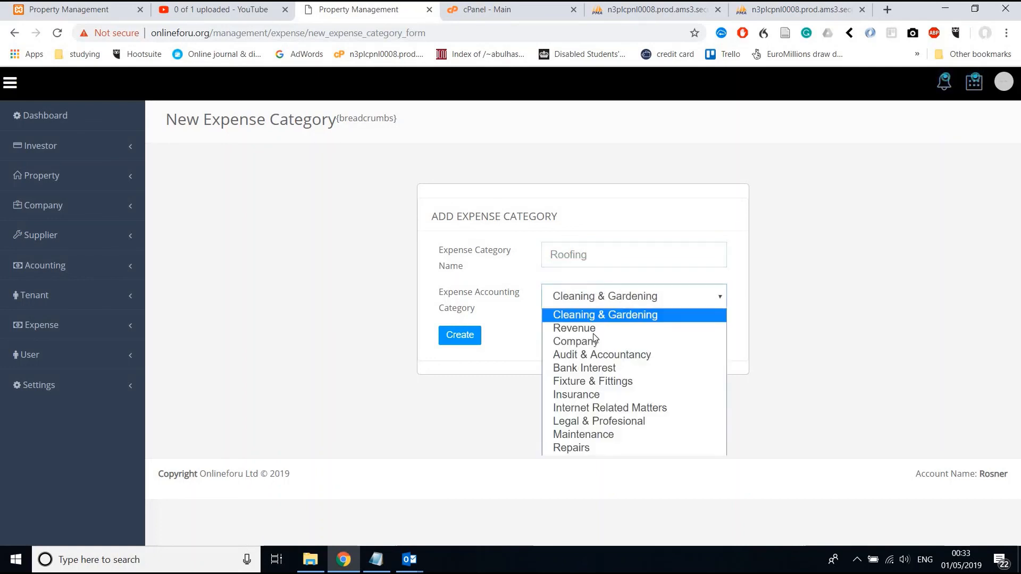
click(588, 448)
click(471, 345)
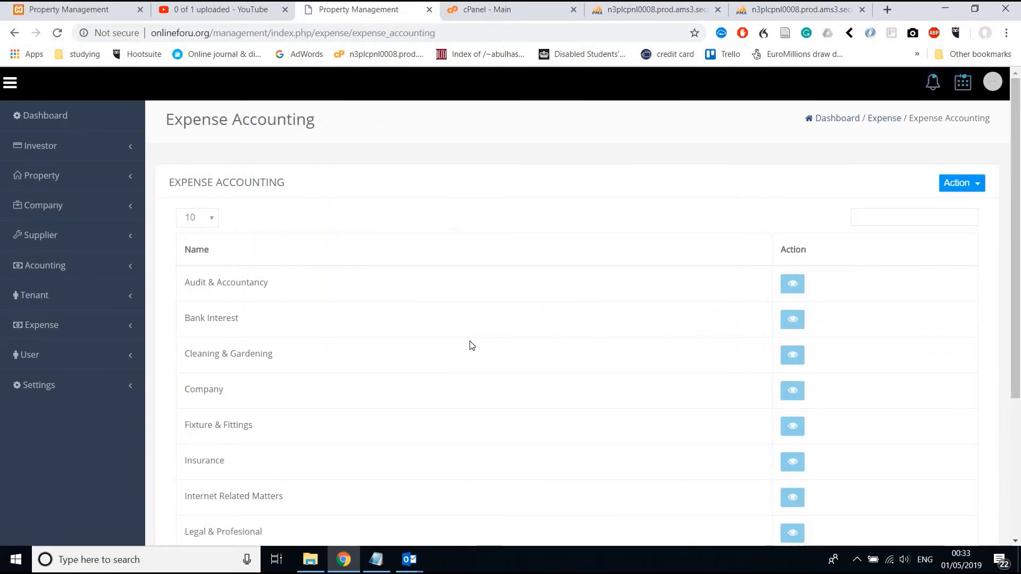
Confirm Roofing / Repairs now appears in the Expense Categories list.
scroll(471, 345, down, 3)
scroll(471, 344, down, 1)
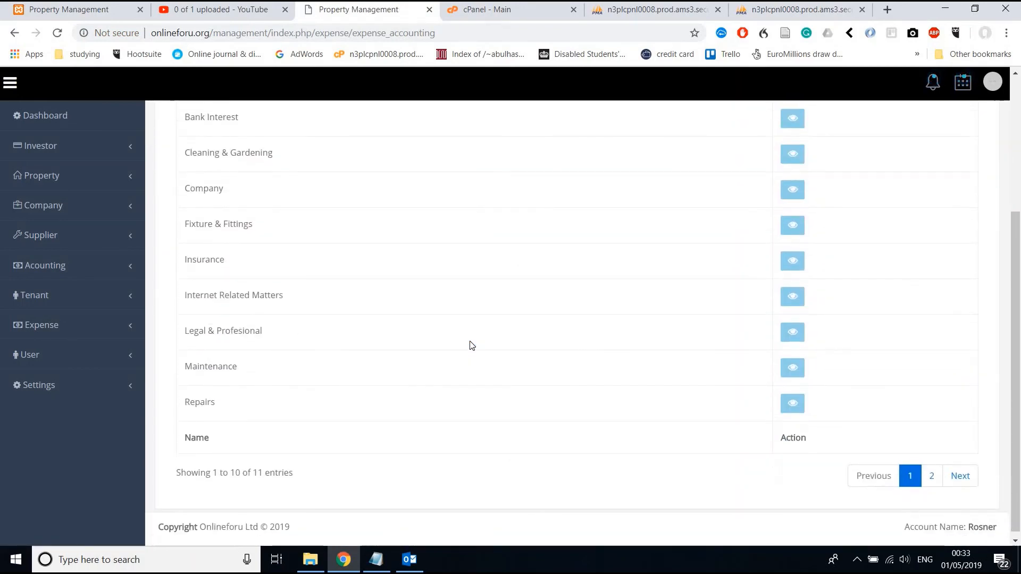
click(73, 326)
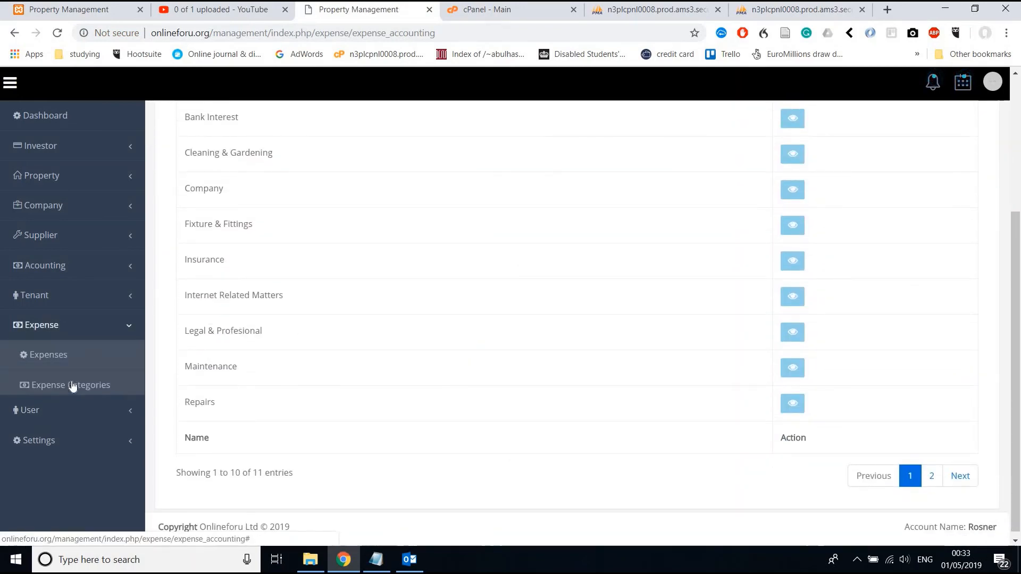
click(73, 386)
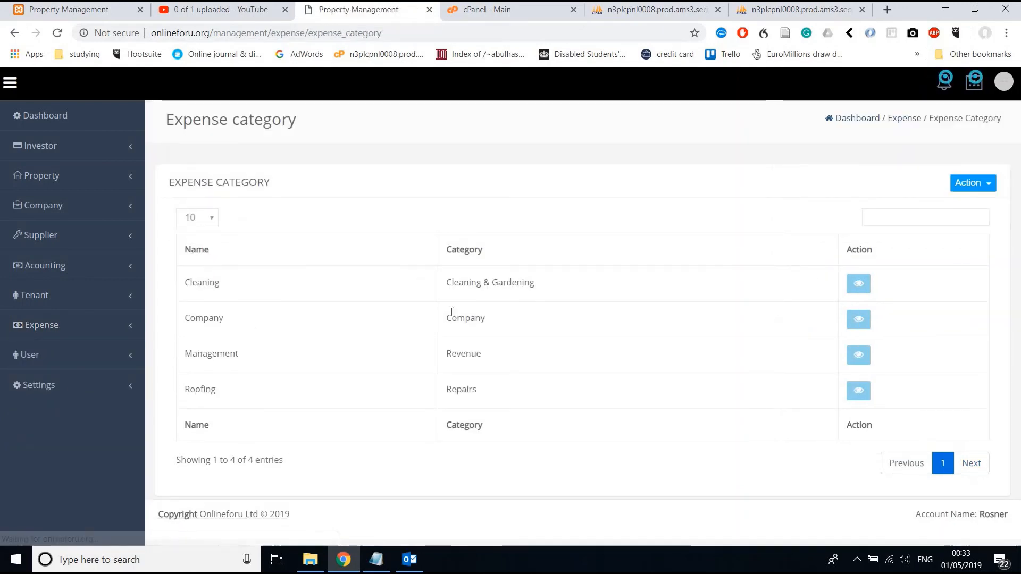
double_click(208, 391)
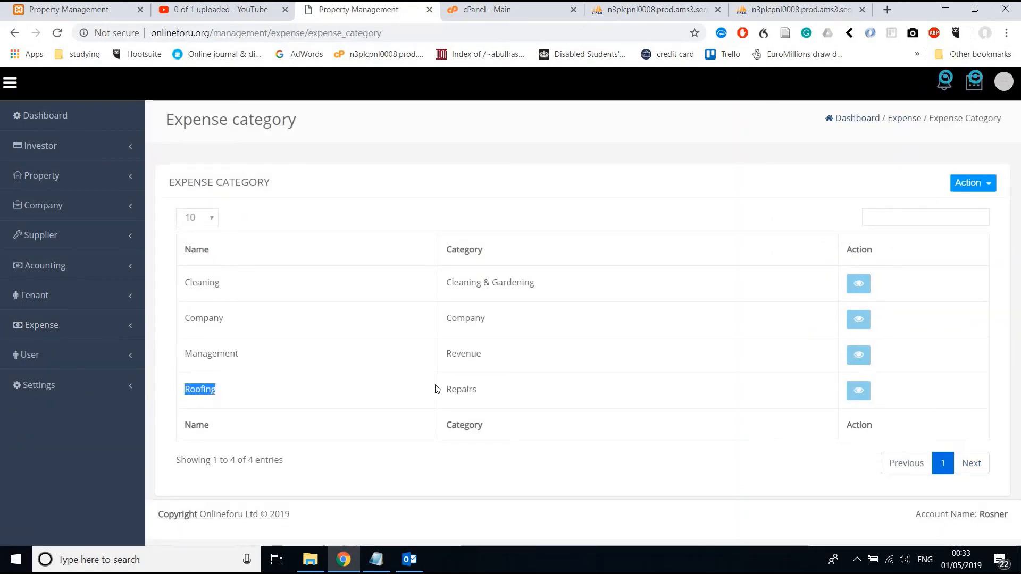
double_click(460, 390)
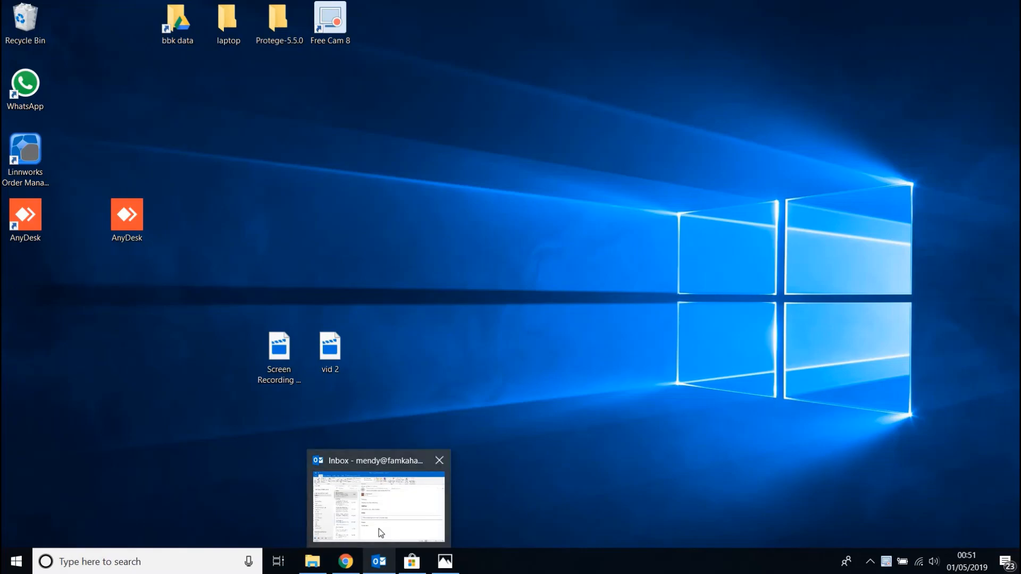
Restore Outlook and read the Hamilton road job email with its 387 KB jpg attachment.
click(378, 528)
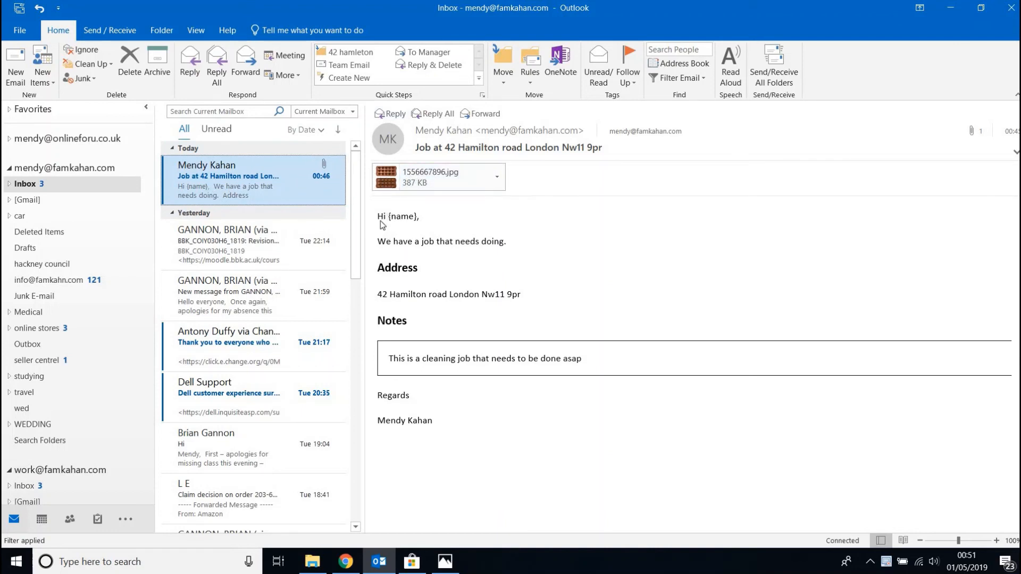
click(400, 218)
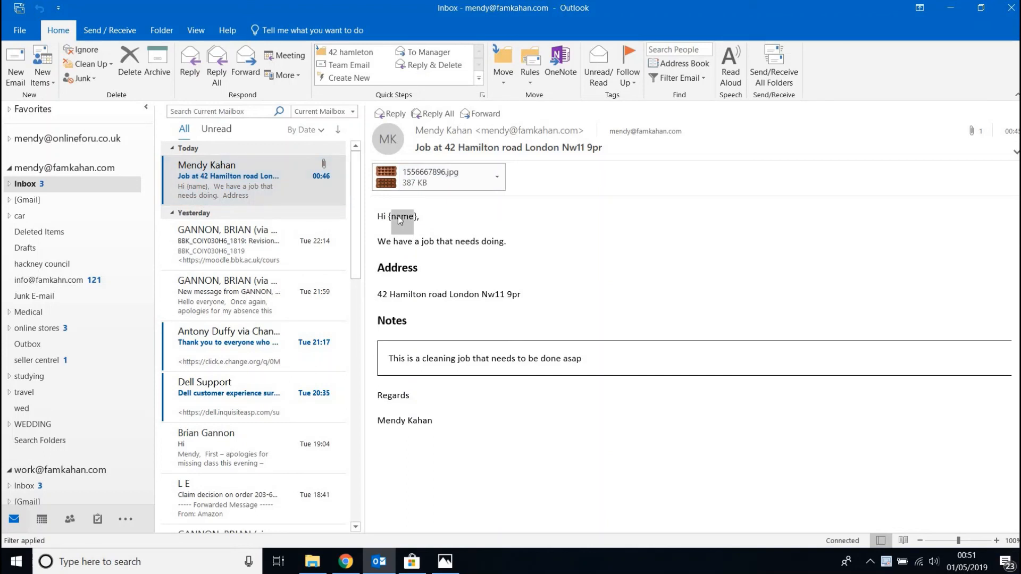